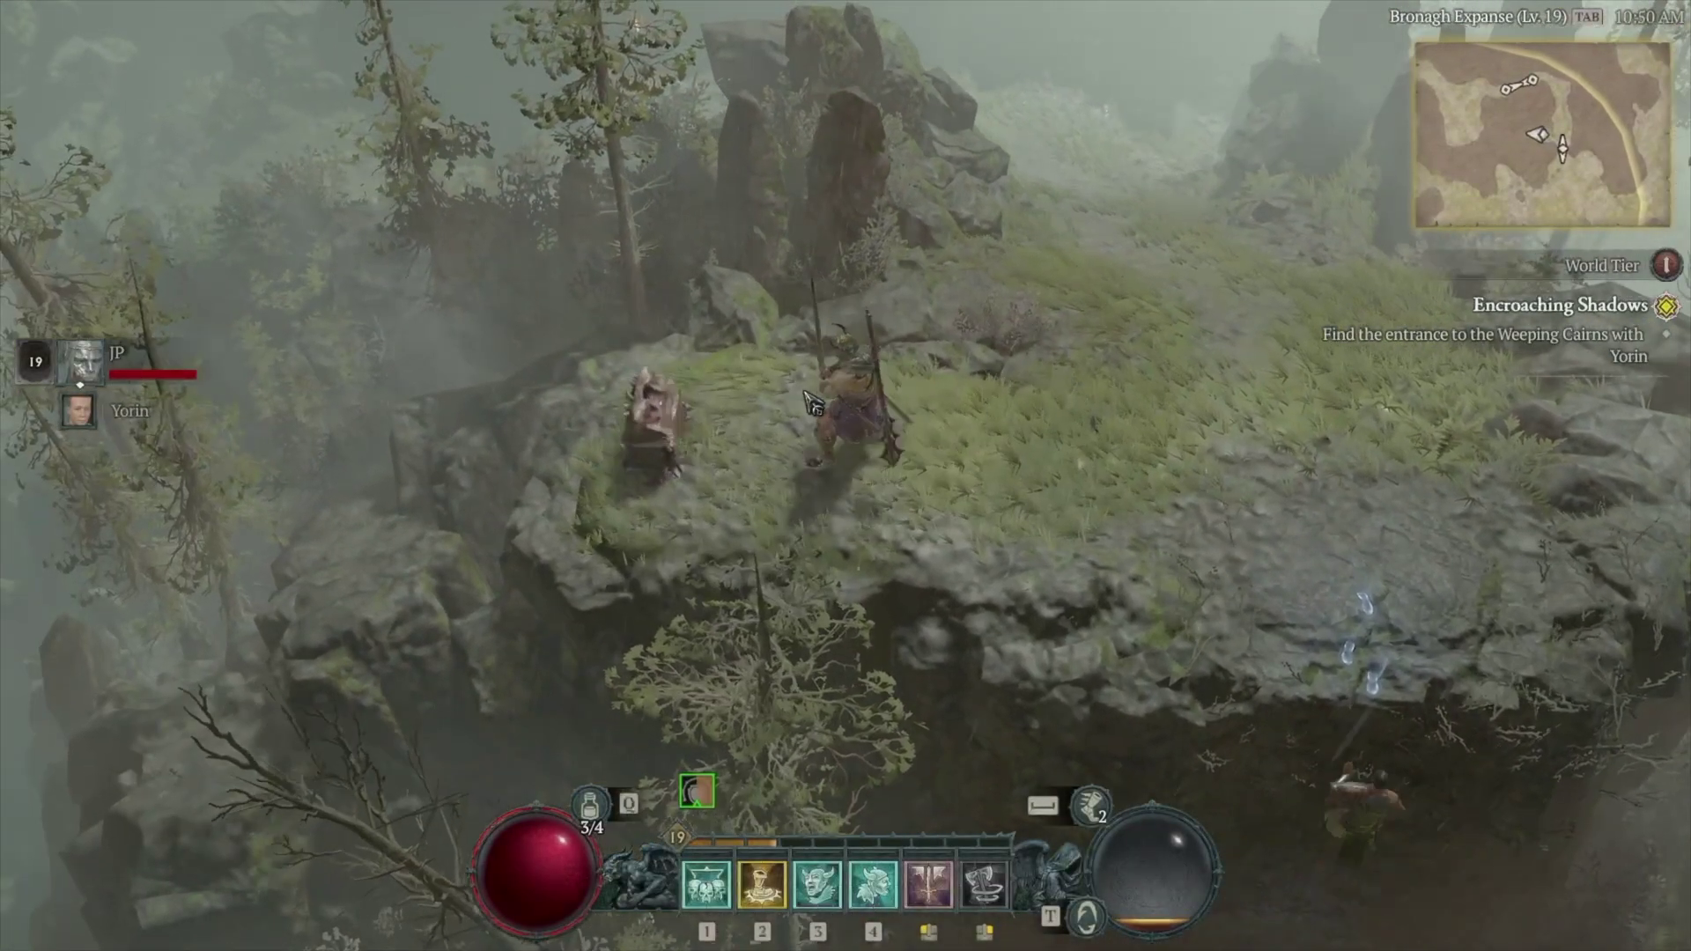
Kill the Blood Clan Impaler and Marauder, using an area skill mid-fight.
left_click(780, 421)
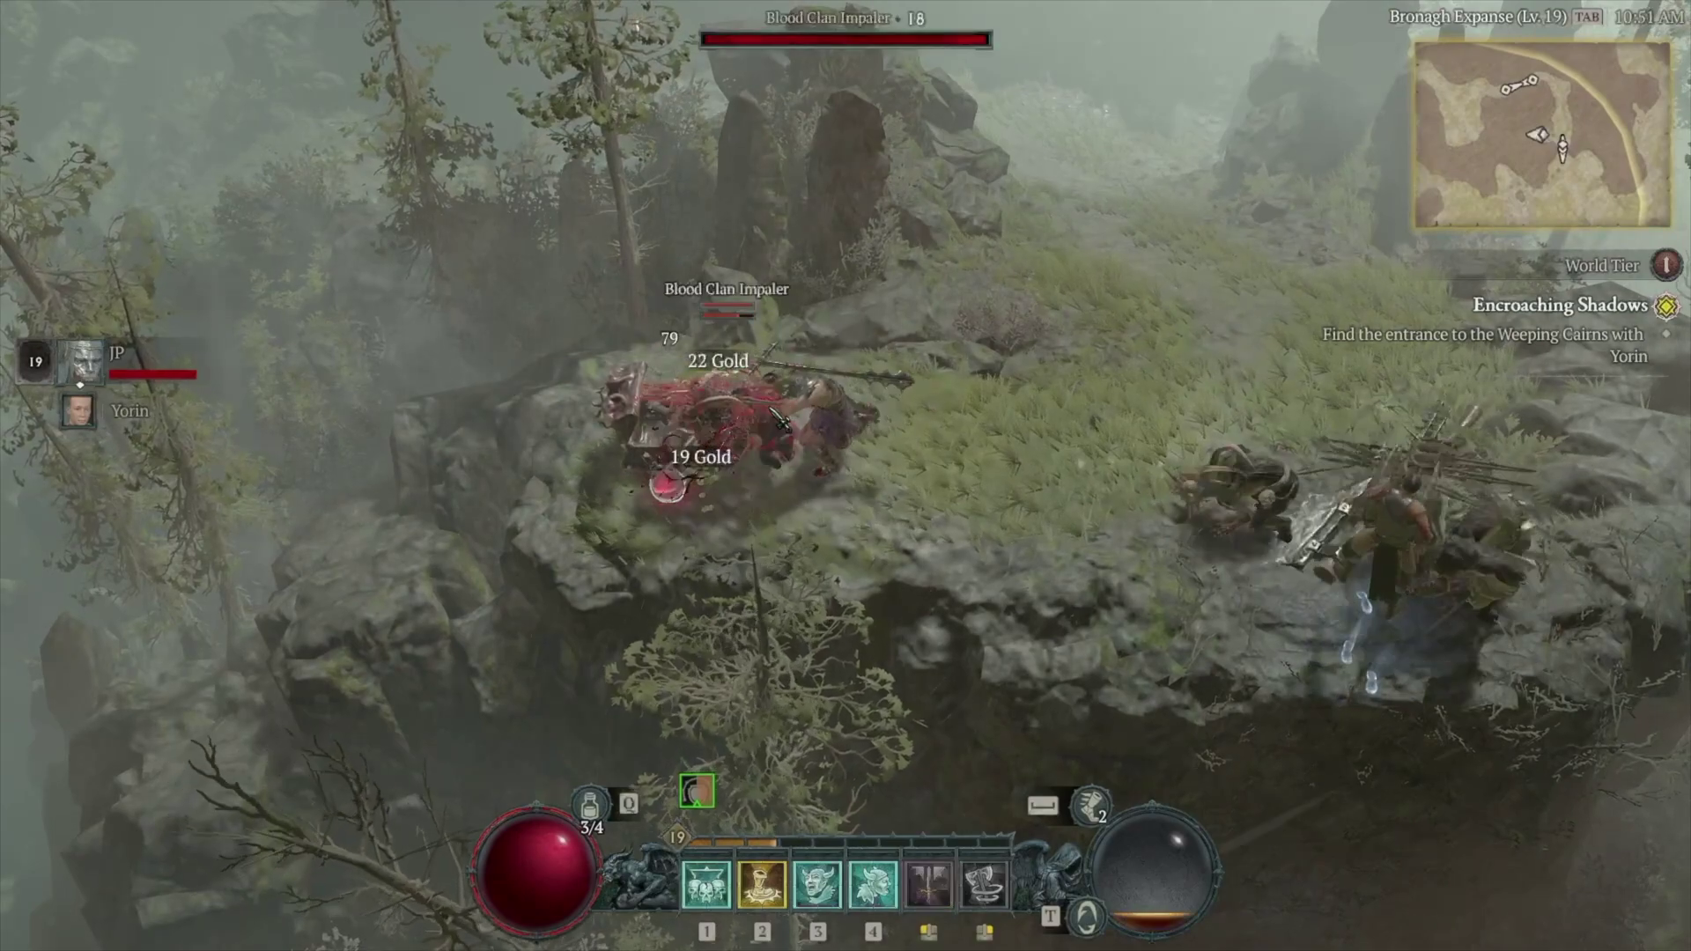
left_click(780, 421)
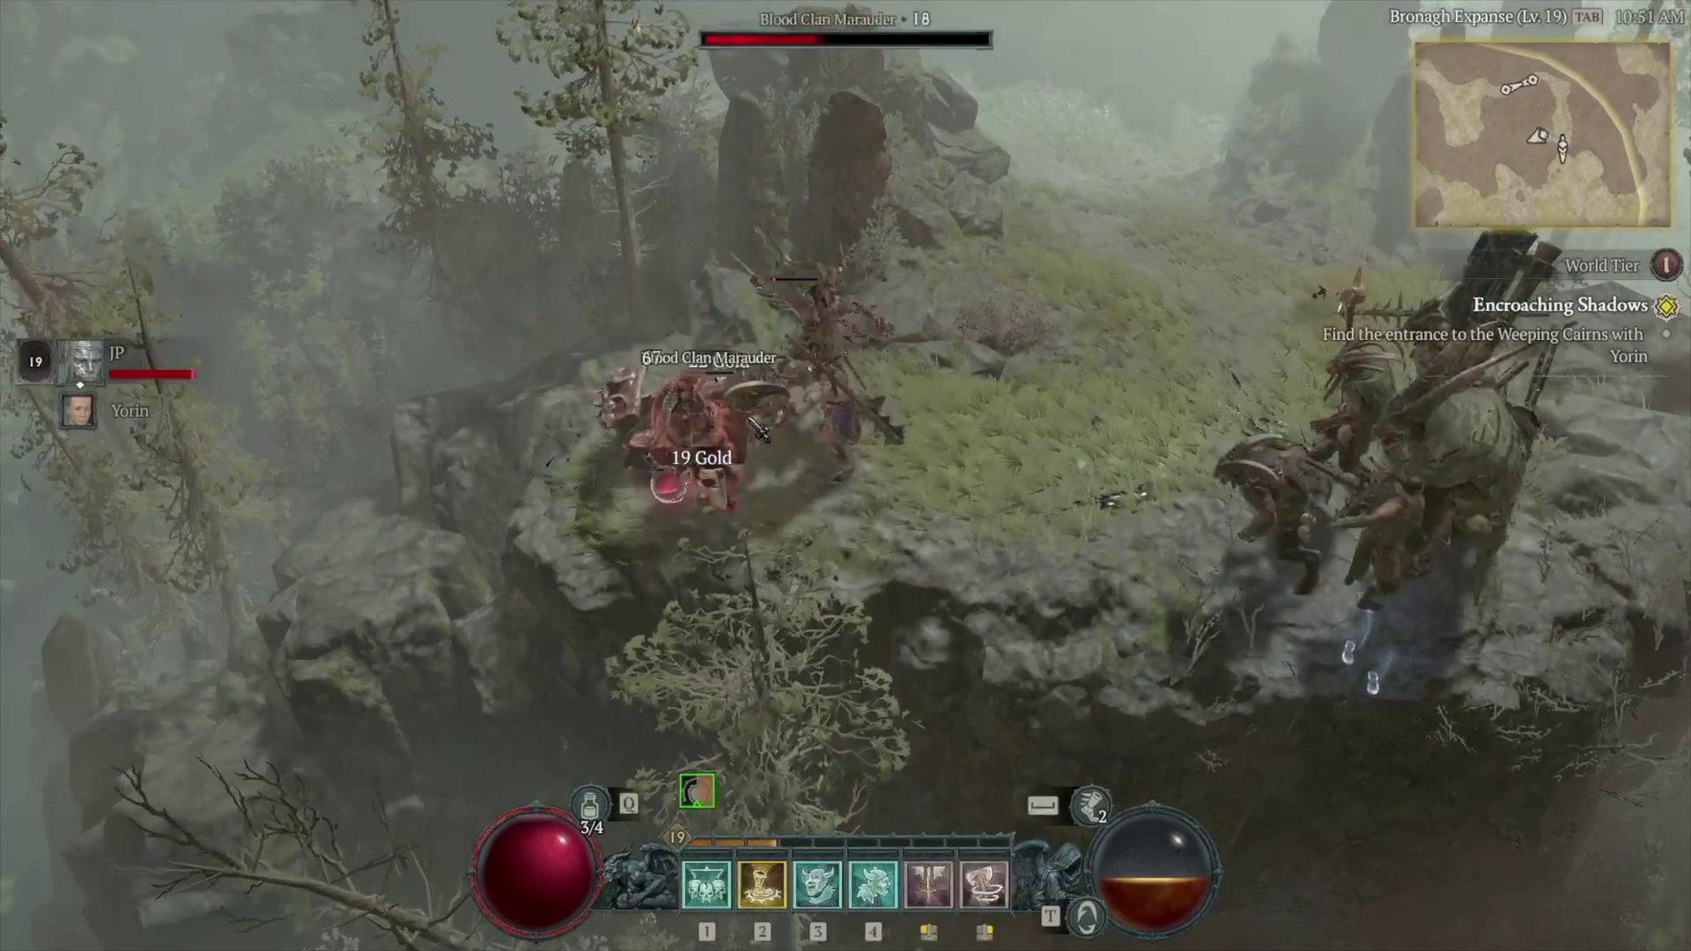
left_click(754, 423)
key("3")
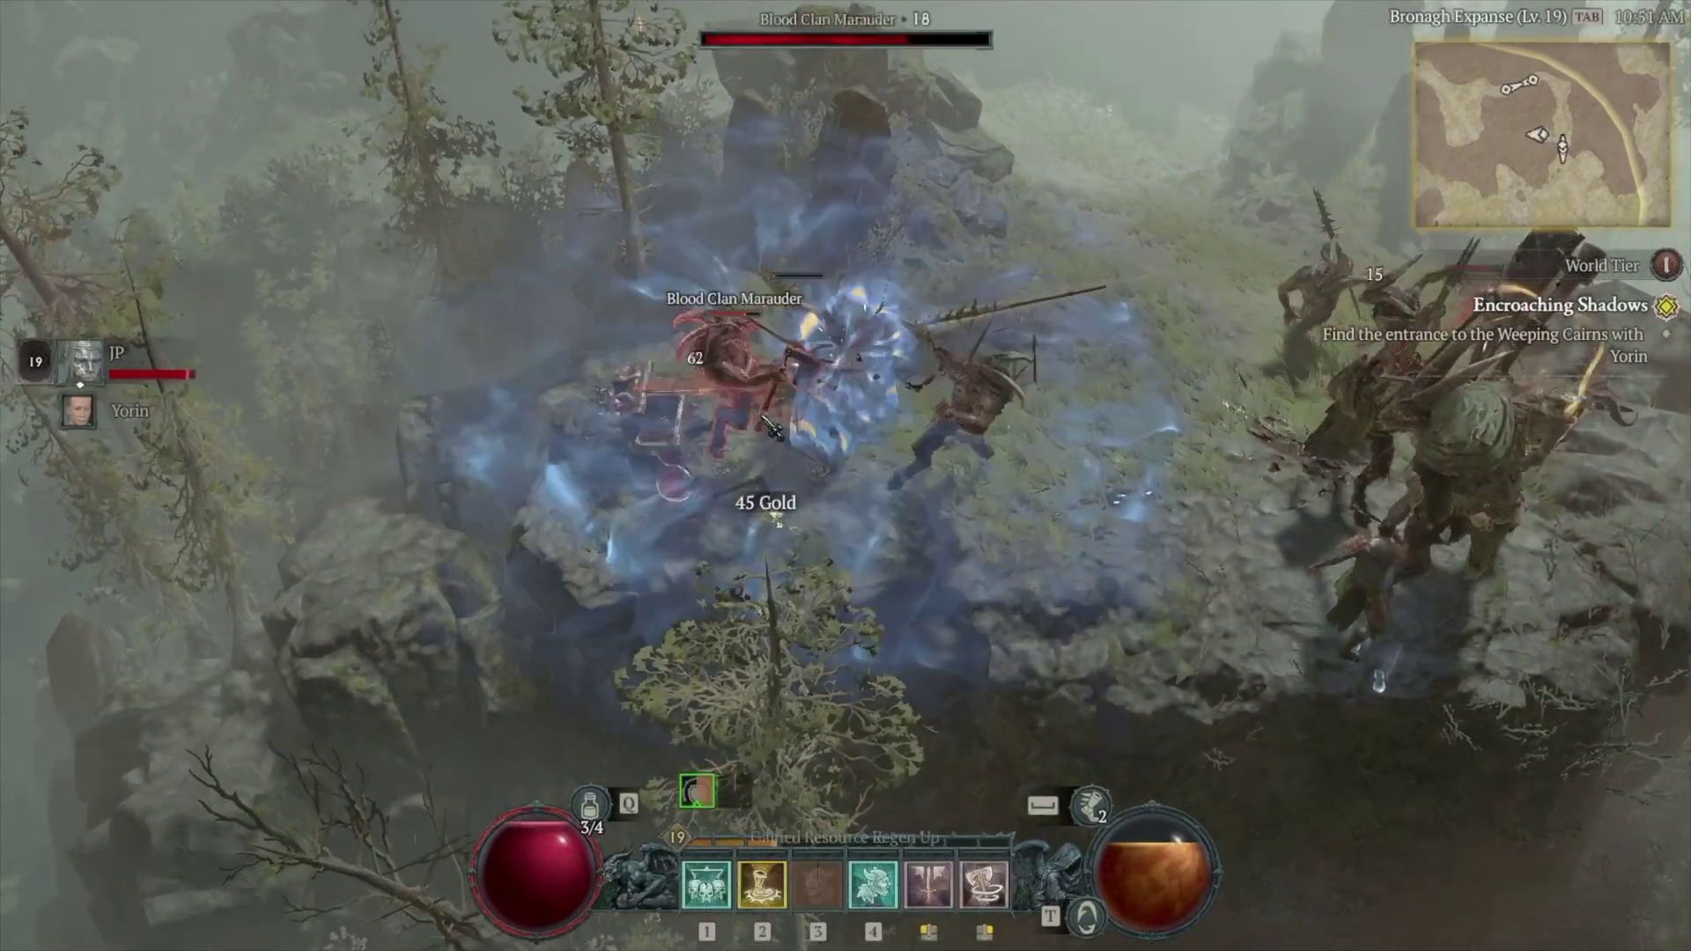
left_click(772, 429)
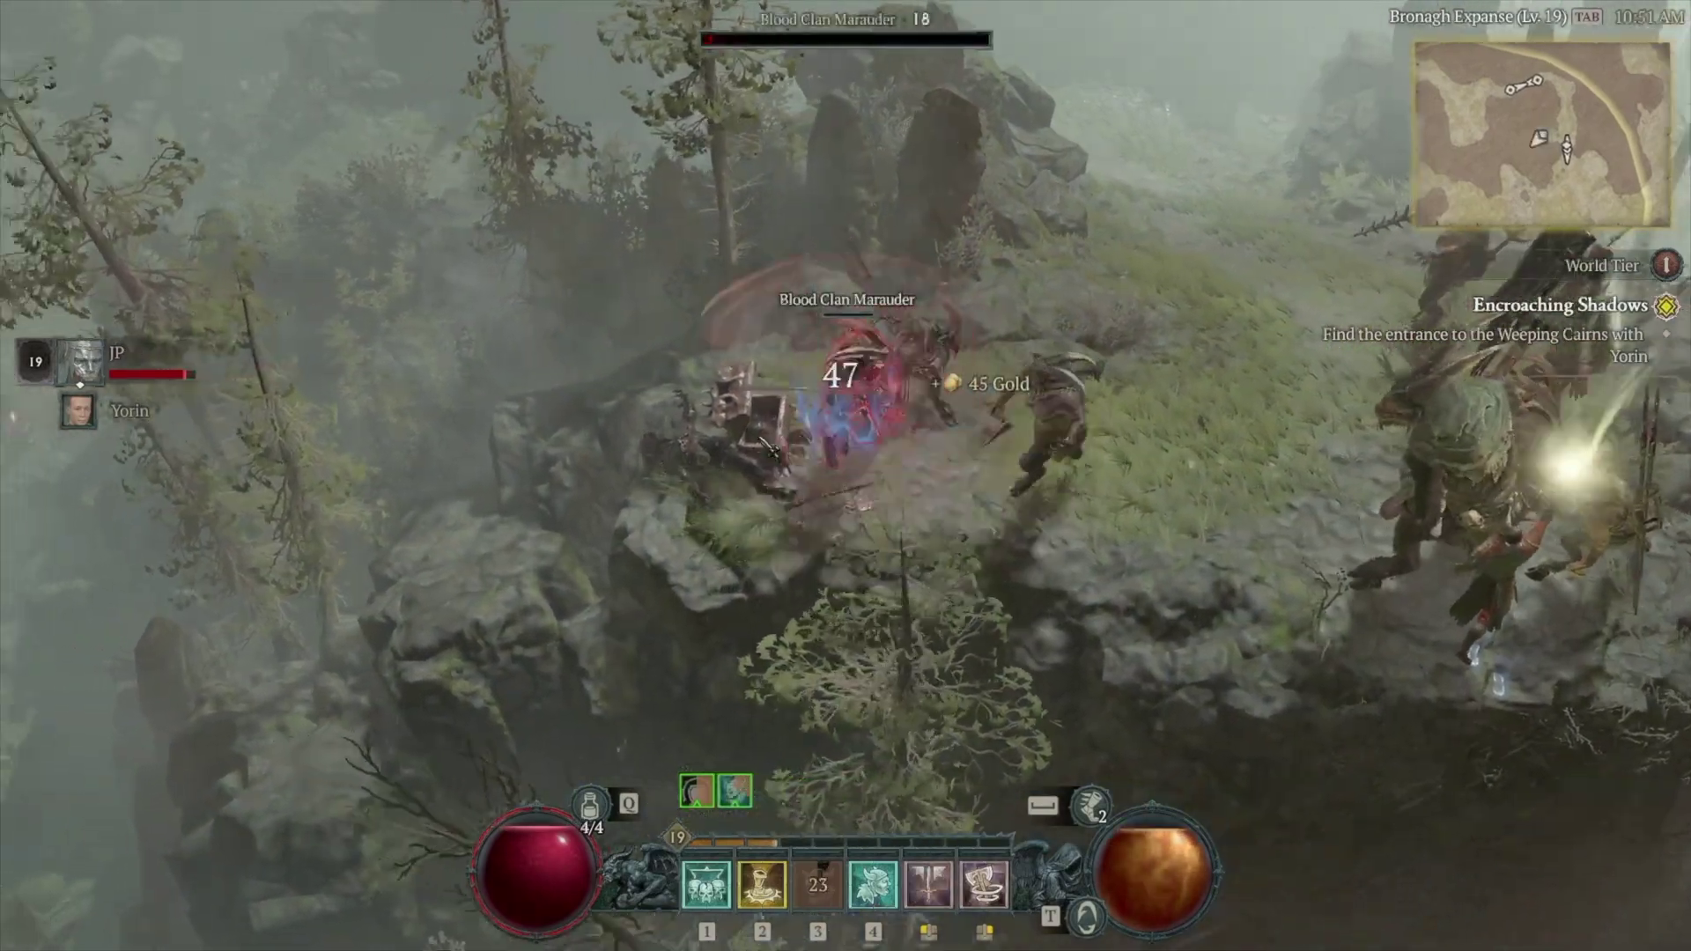
Defeat the Shaman, Impaler and Mauler with War Cry active, then walk north.
left_click(1045, 486)
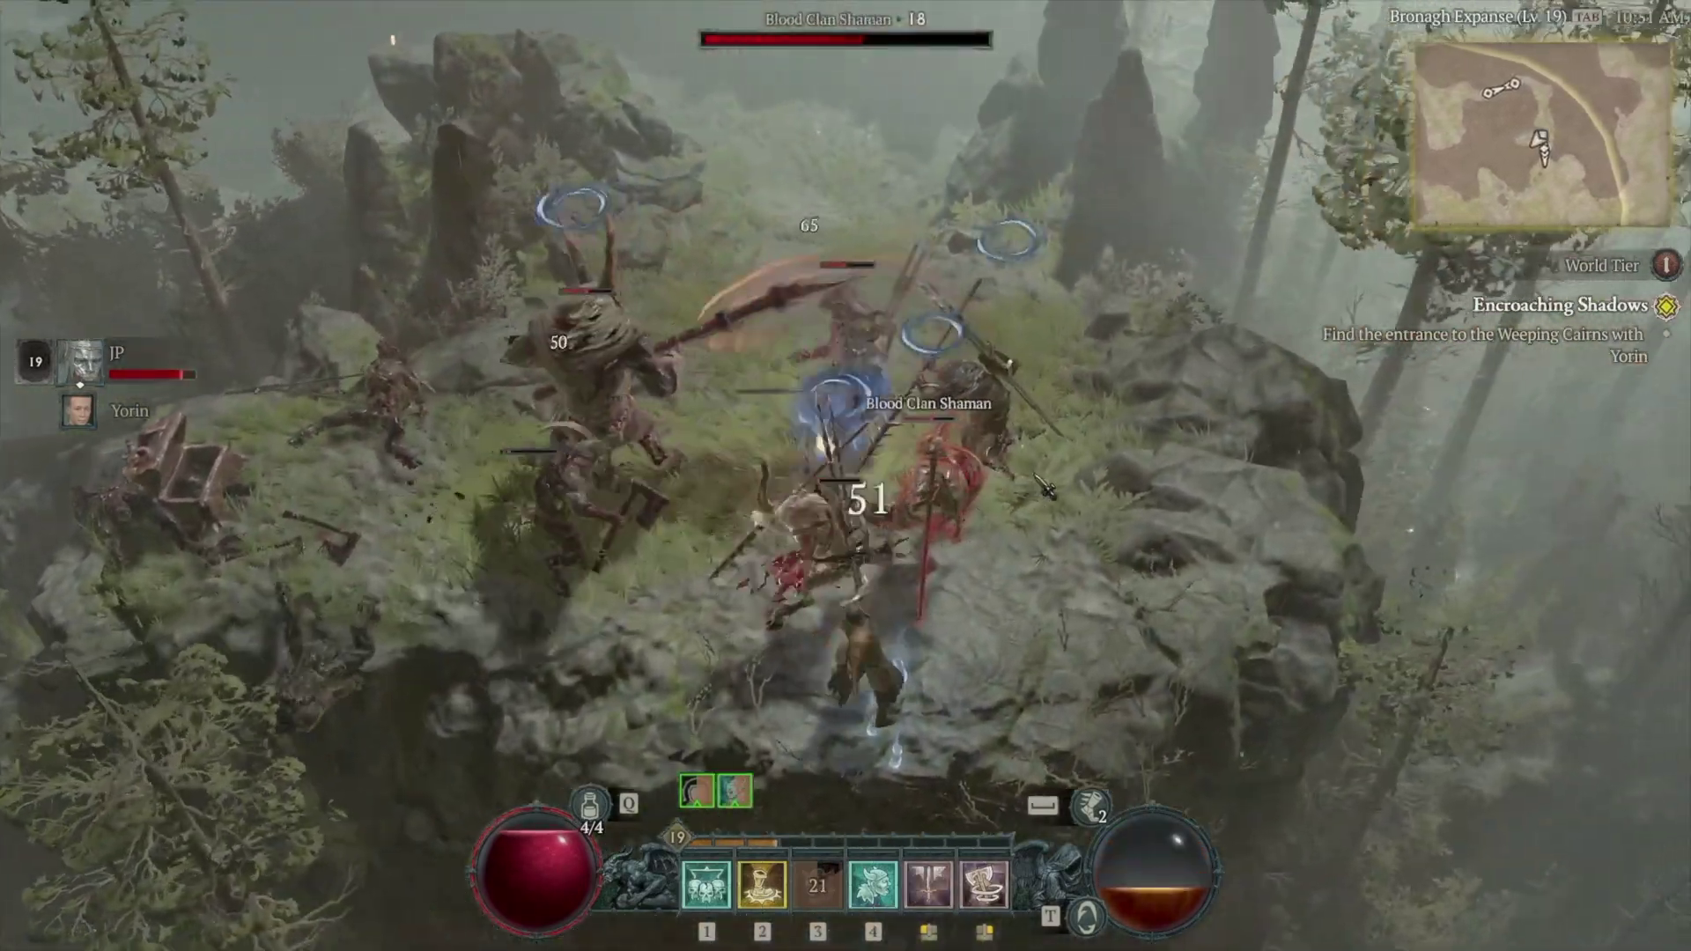
left_click(1045, 486)
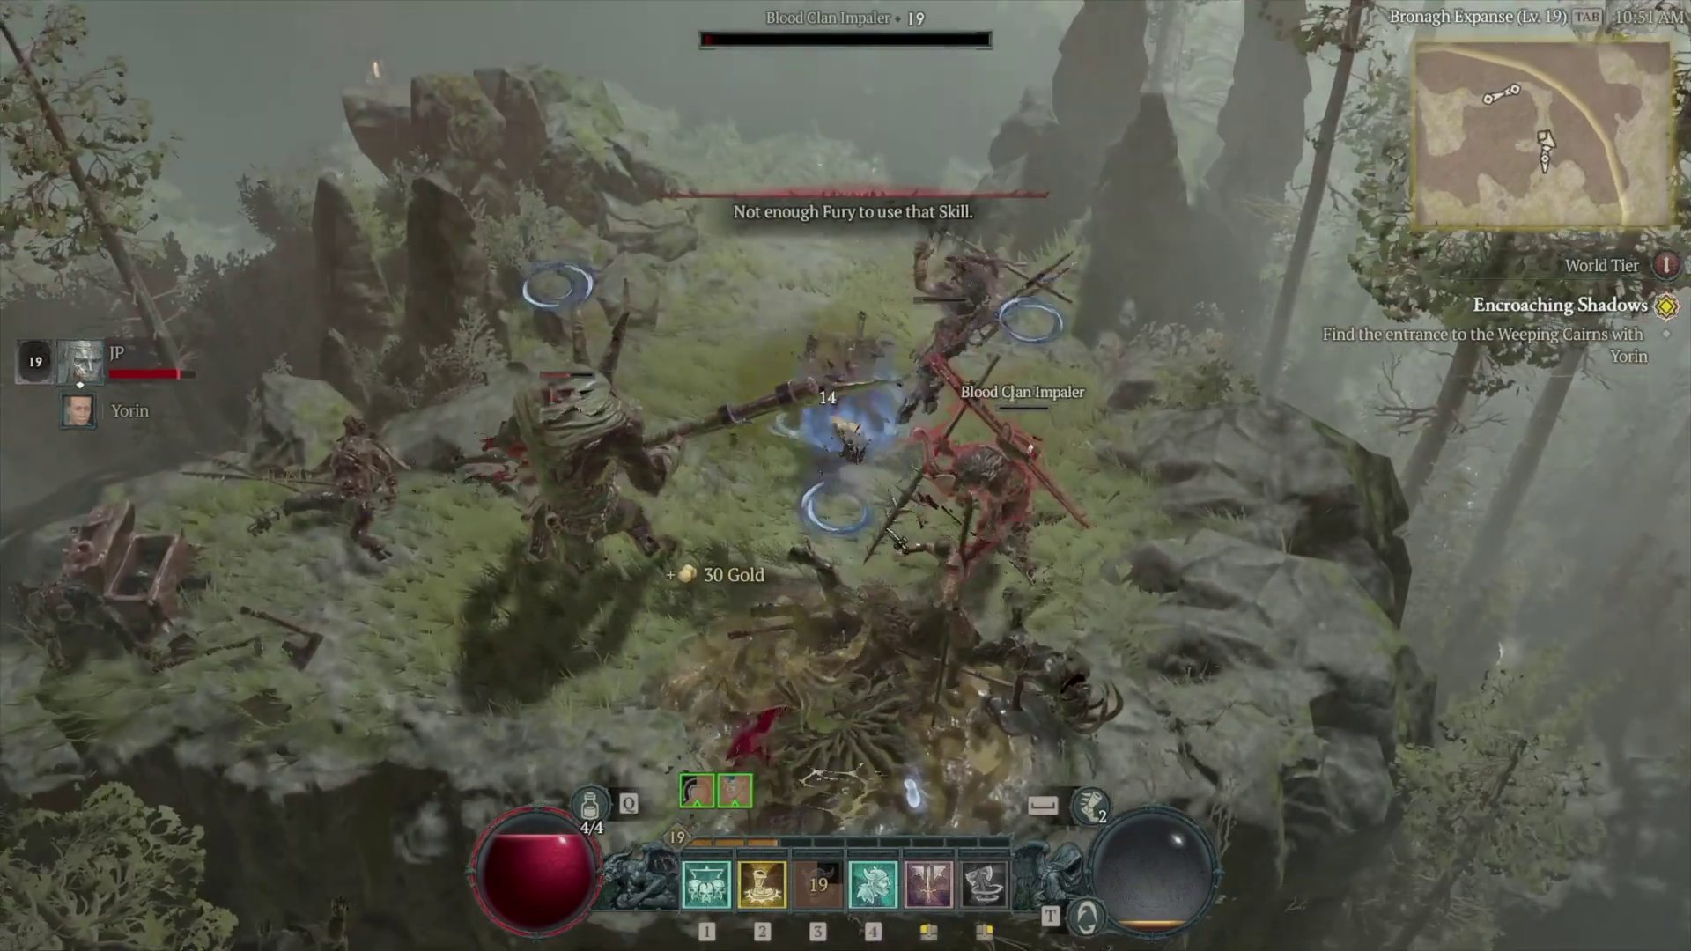
key("4")
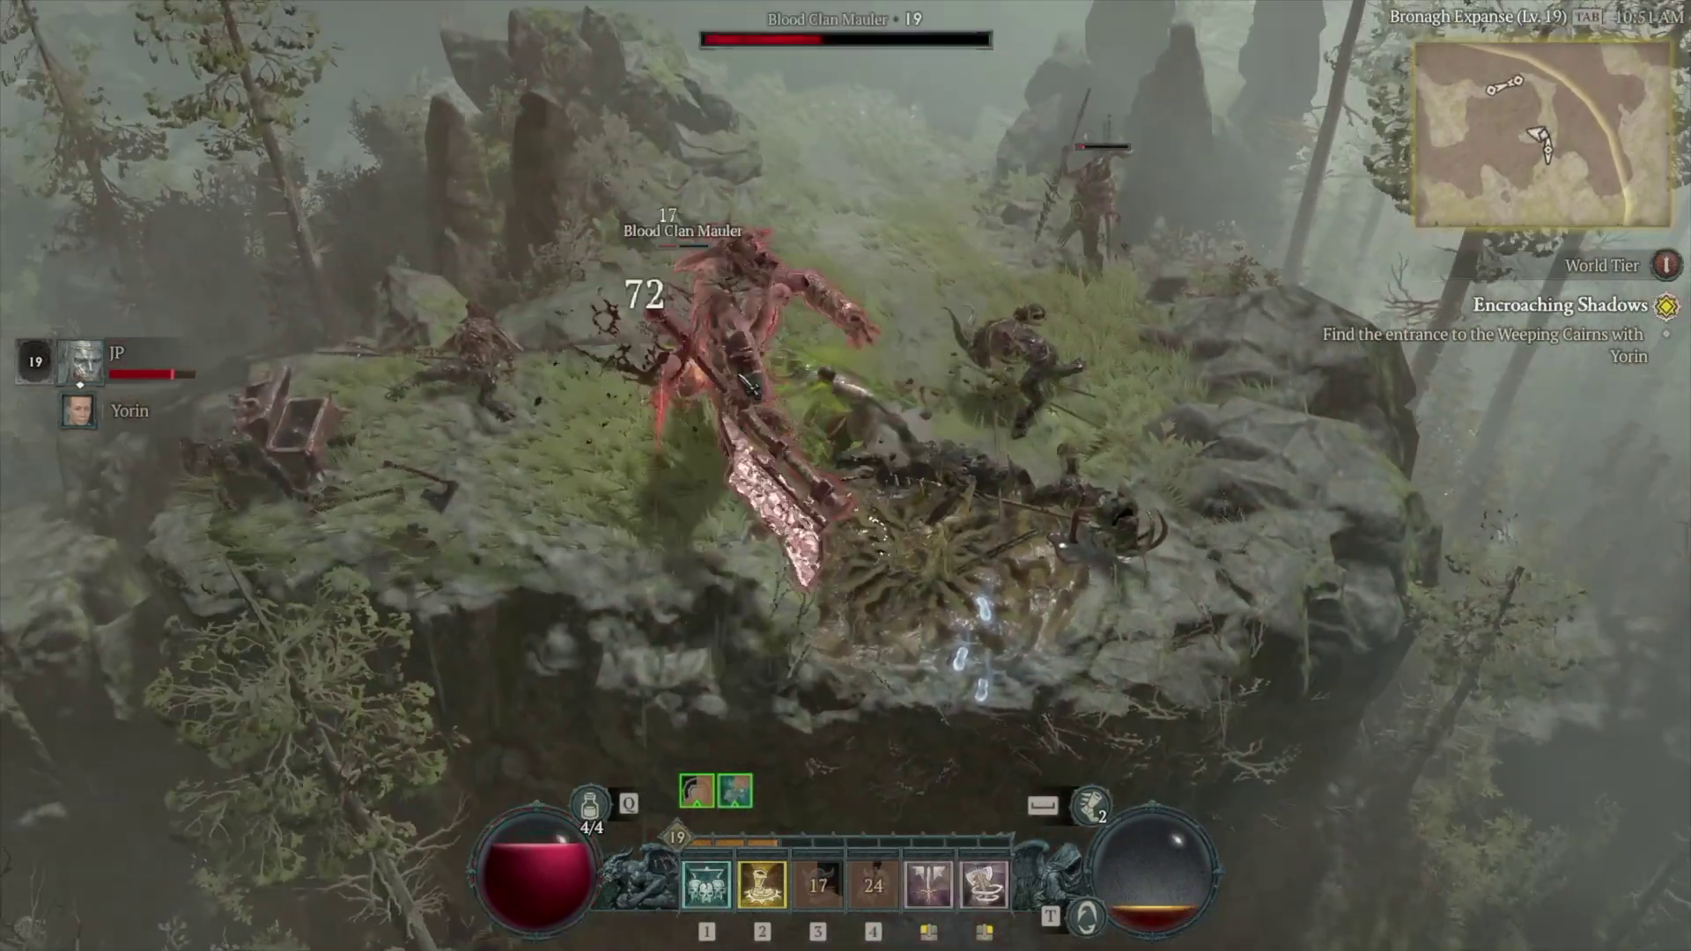
key("1")
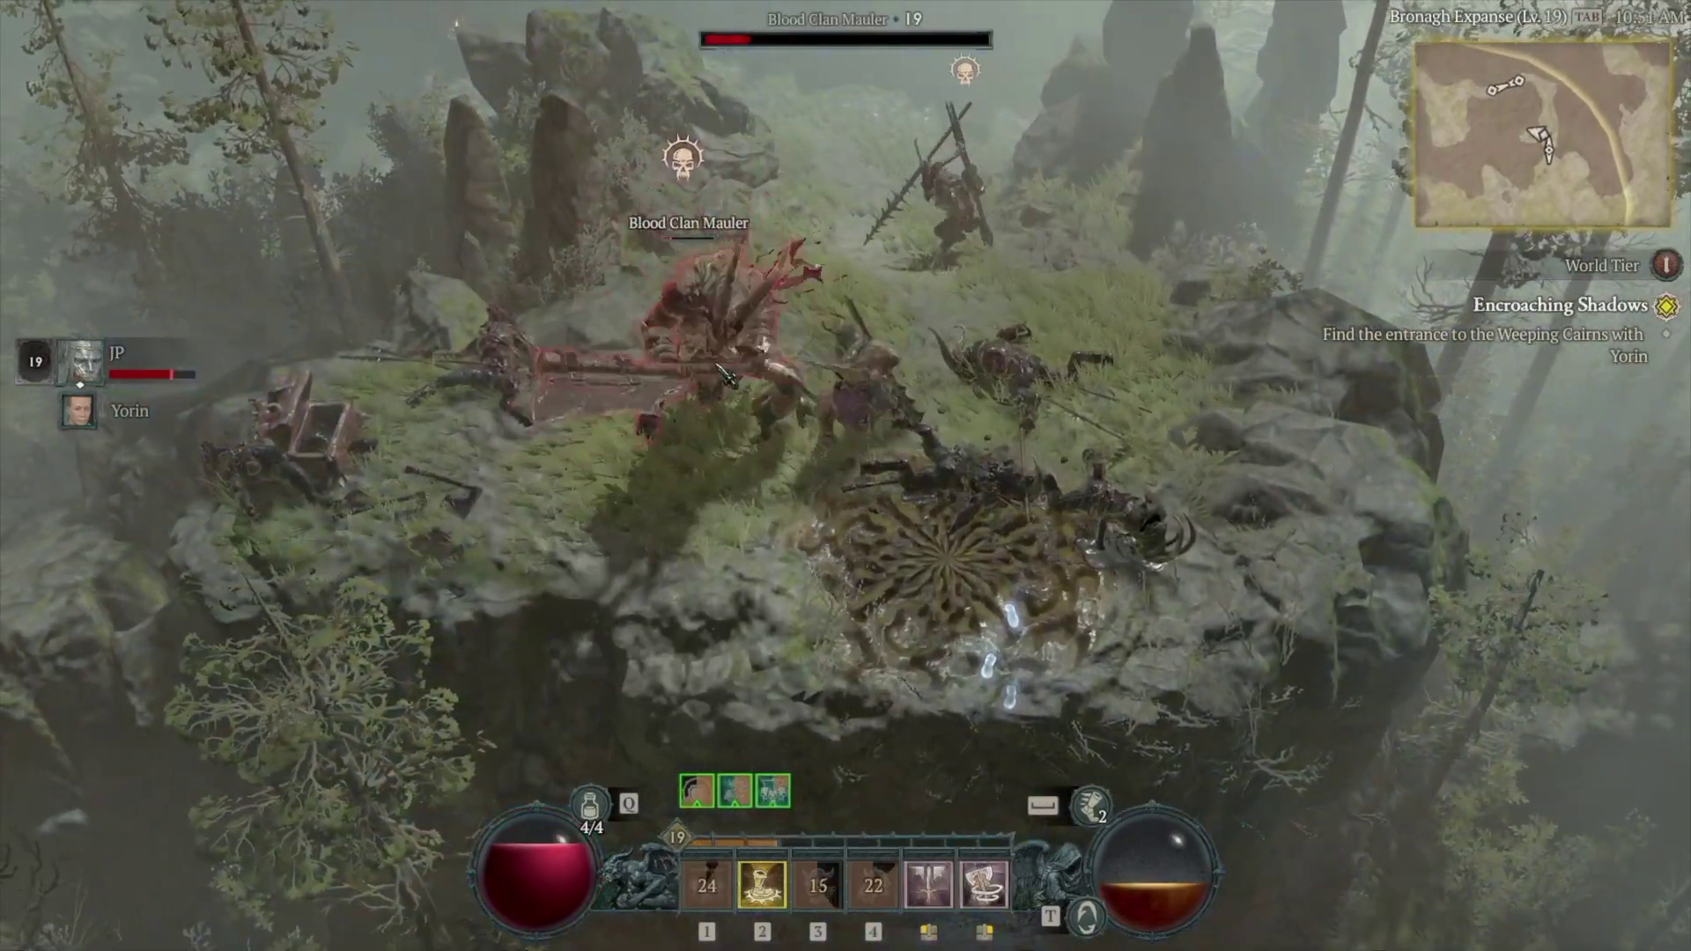
left_click(860, 335)
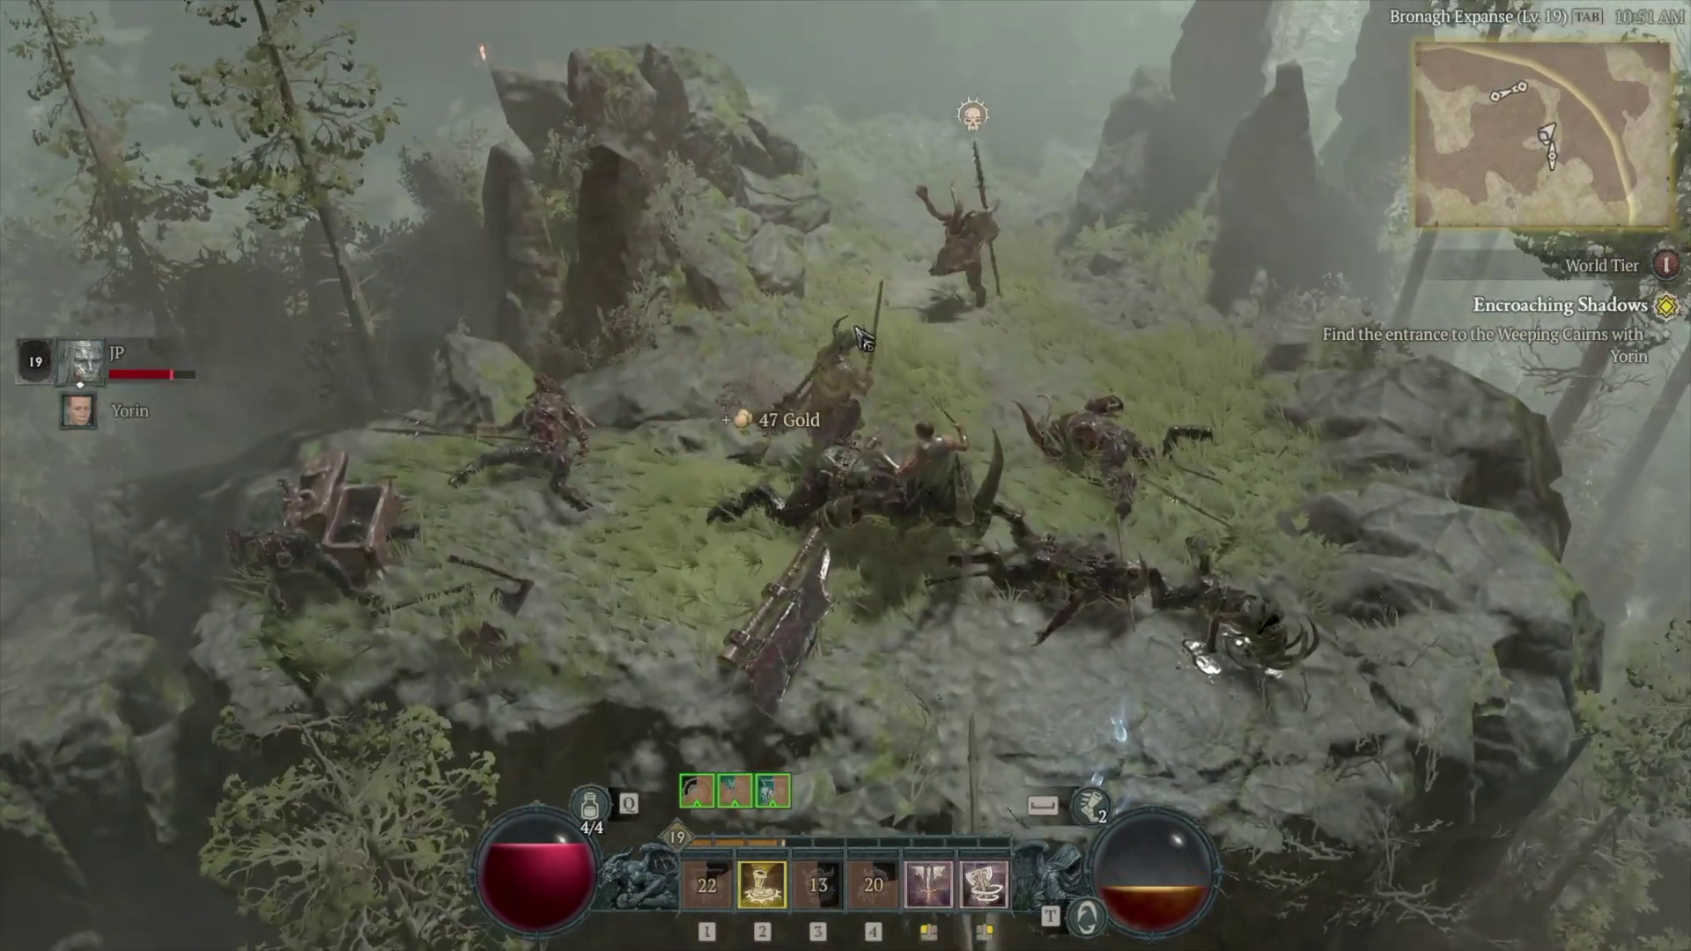
left_click(859, 335)
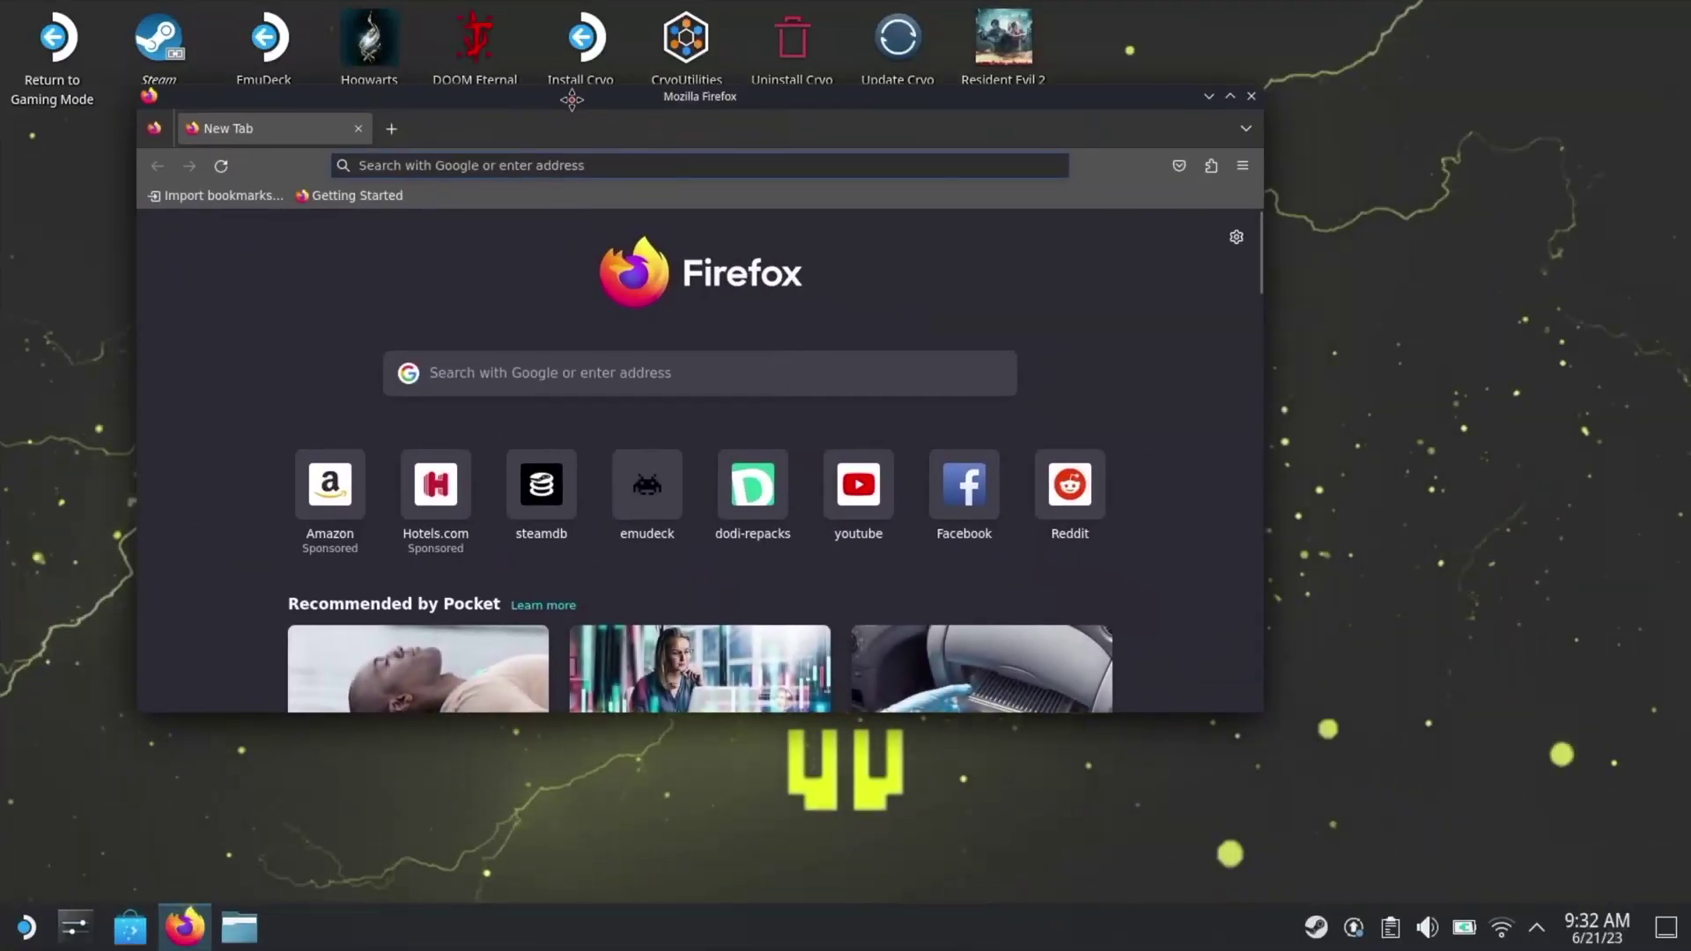
Enlarge the Firefox window and search the web for 'battle .net'.
left_click_drag(571, 99, 490, 49)
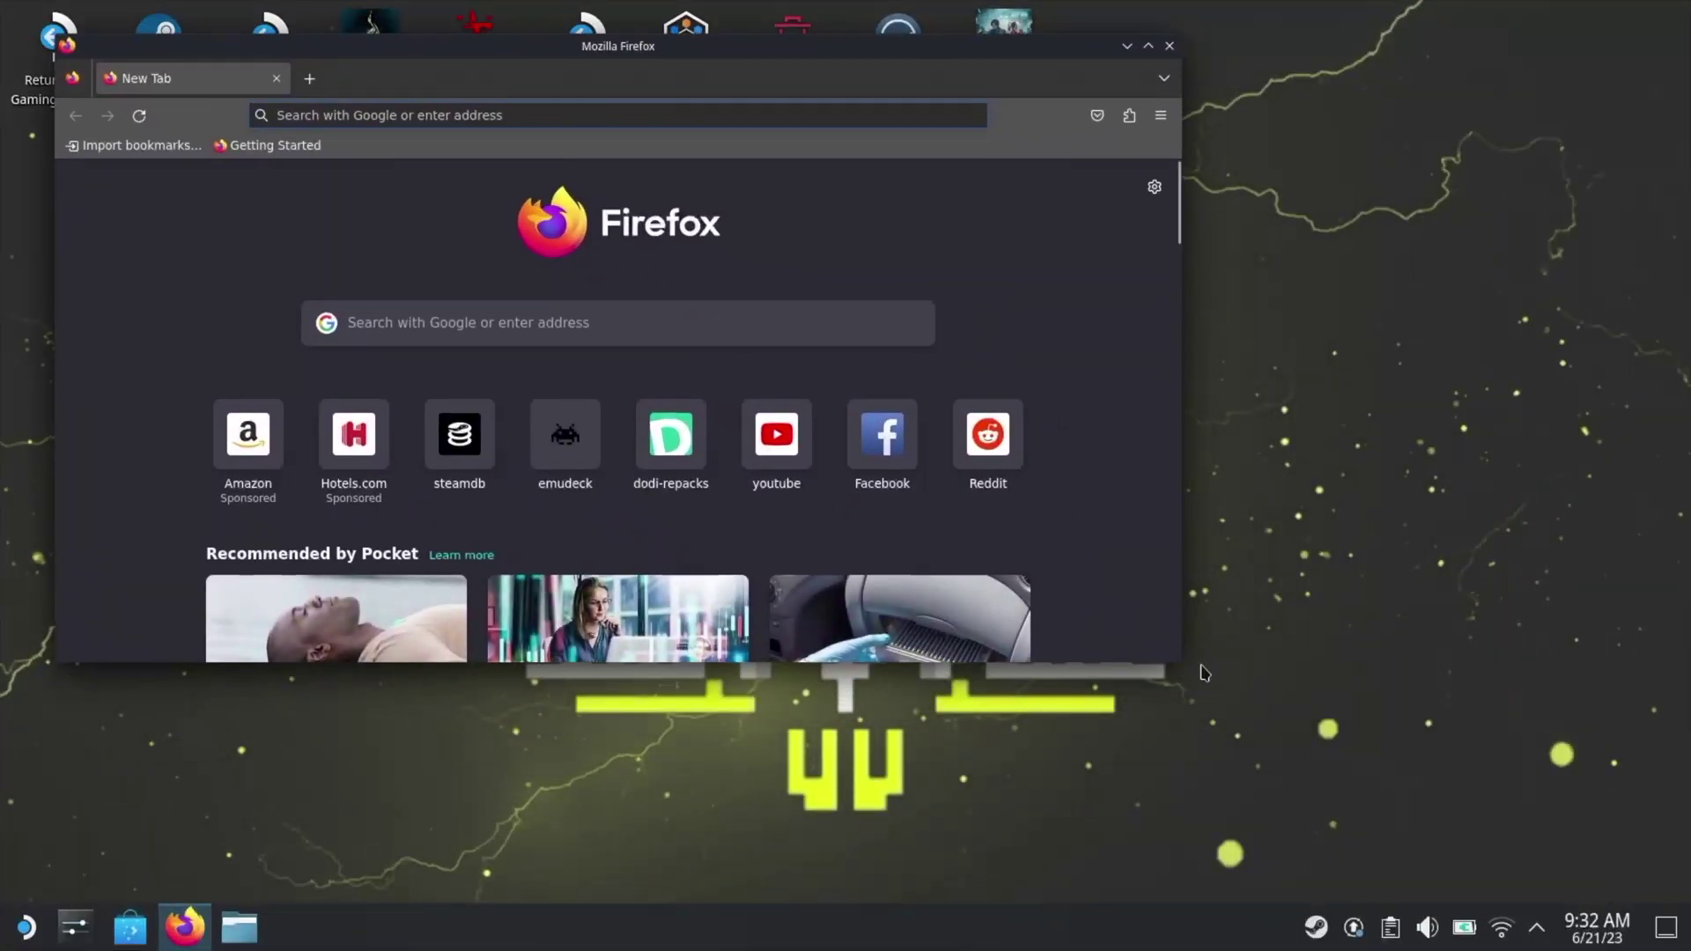
left_click_drag(1182, 666, 1664, 882)
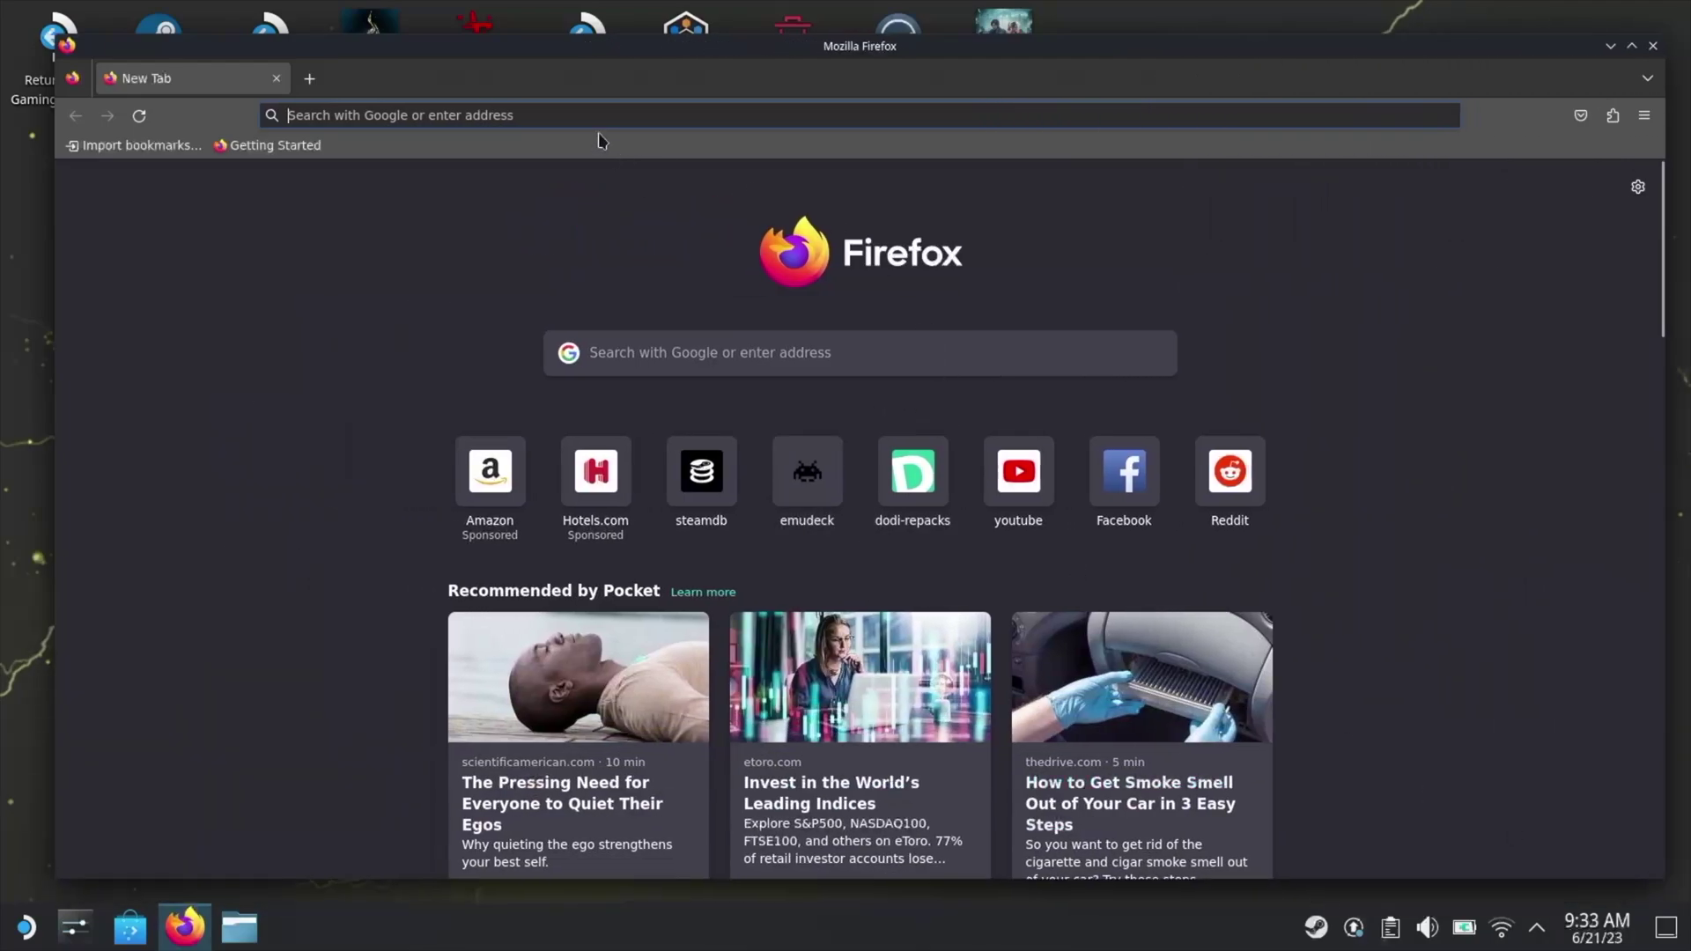
left_click(586, 110)
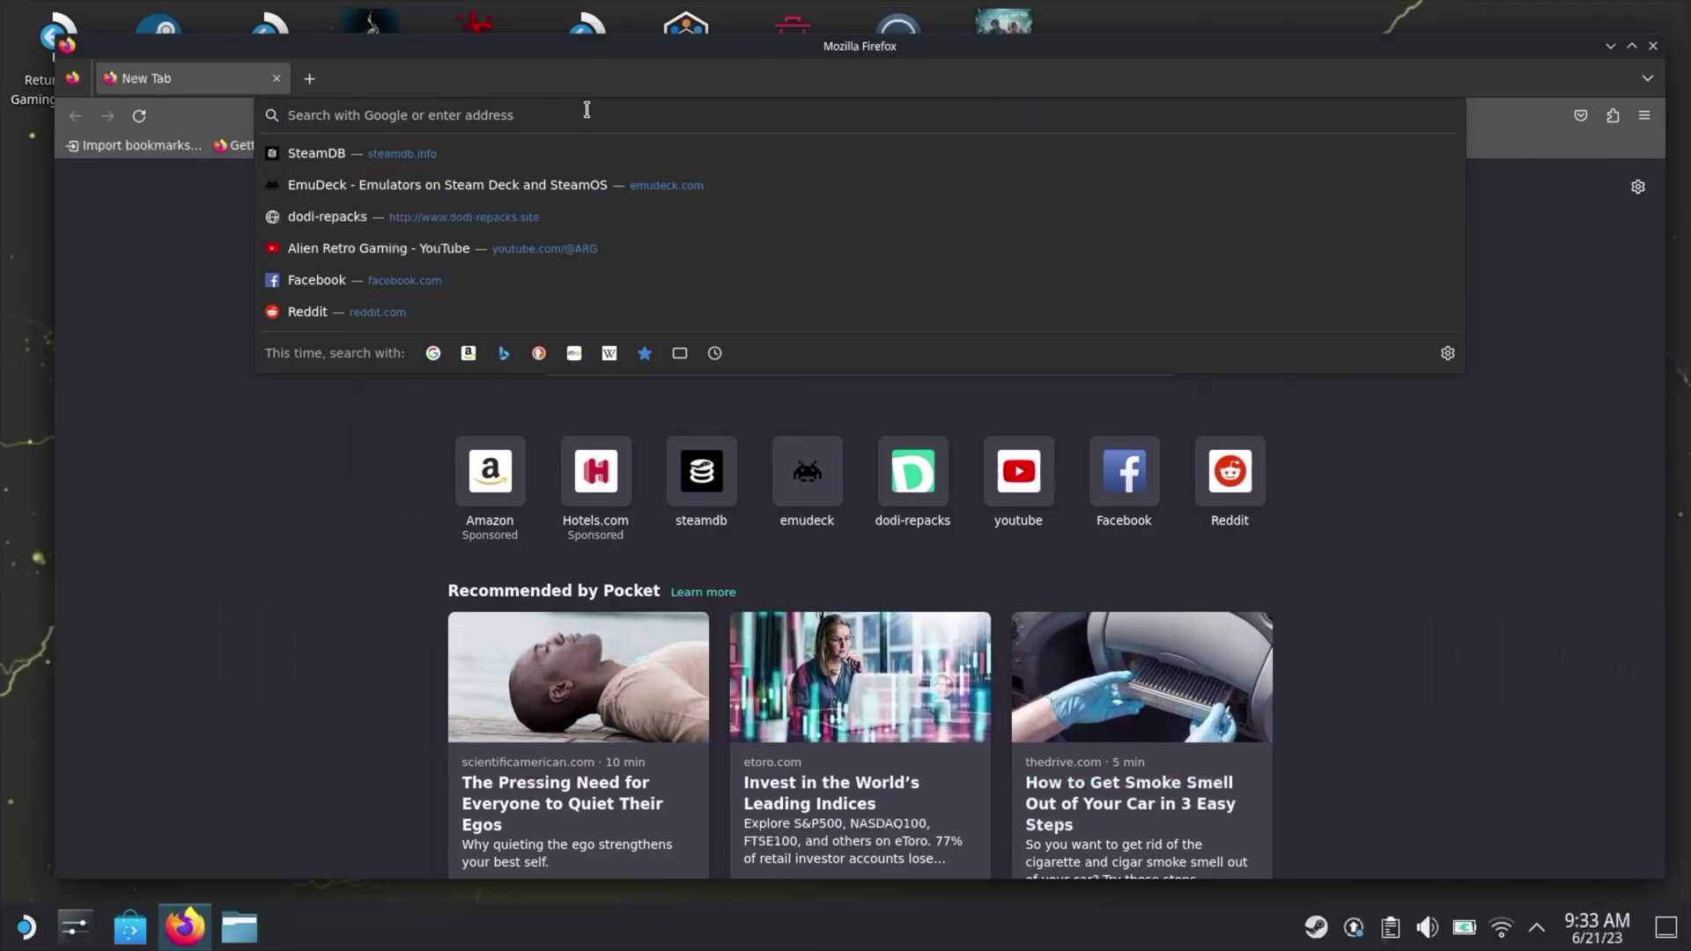
type("battle .")
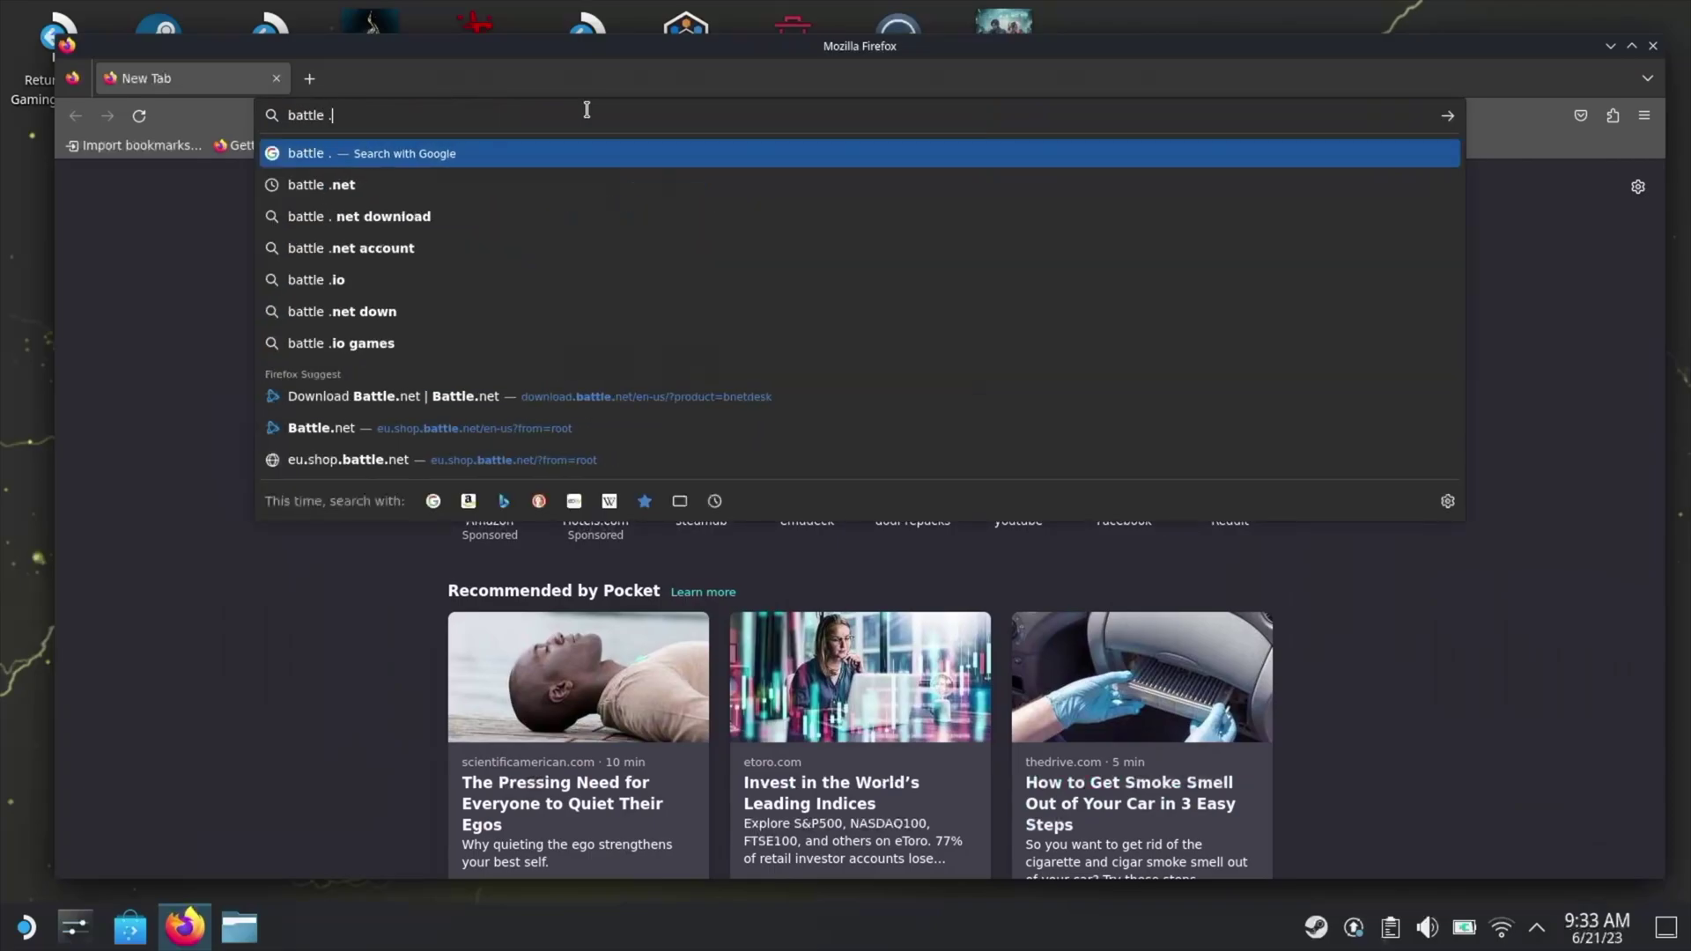
type("net")
key("Return")
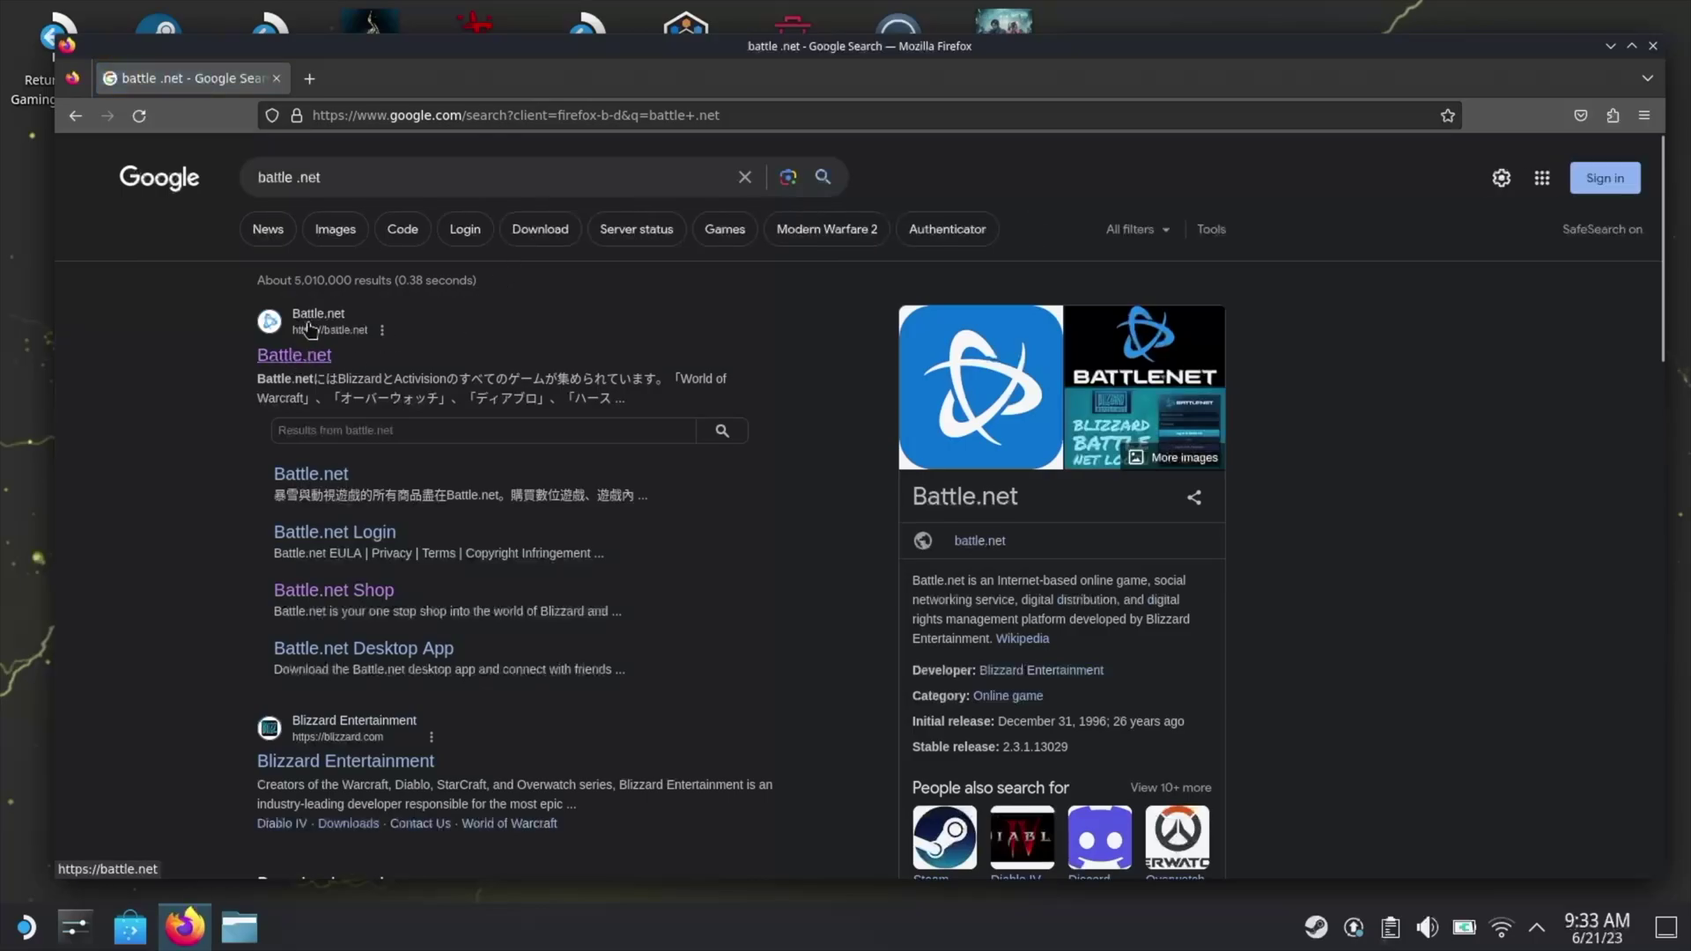
Download Battle.net-Setup.exe from the Battle.net site and show it in its folder.
left_click(295, 354)
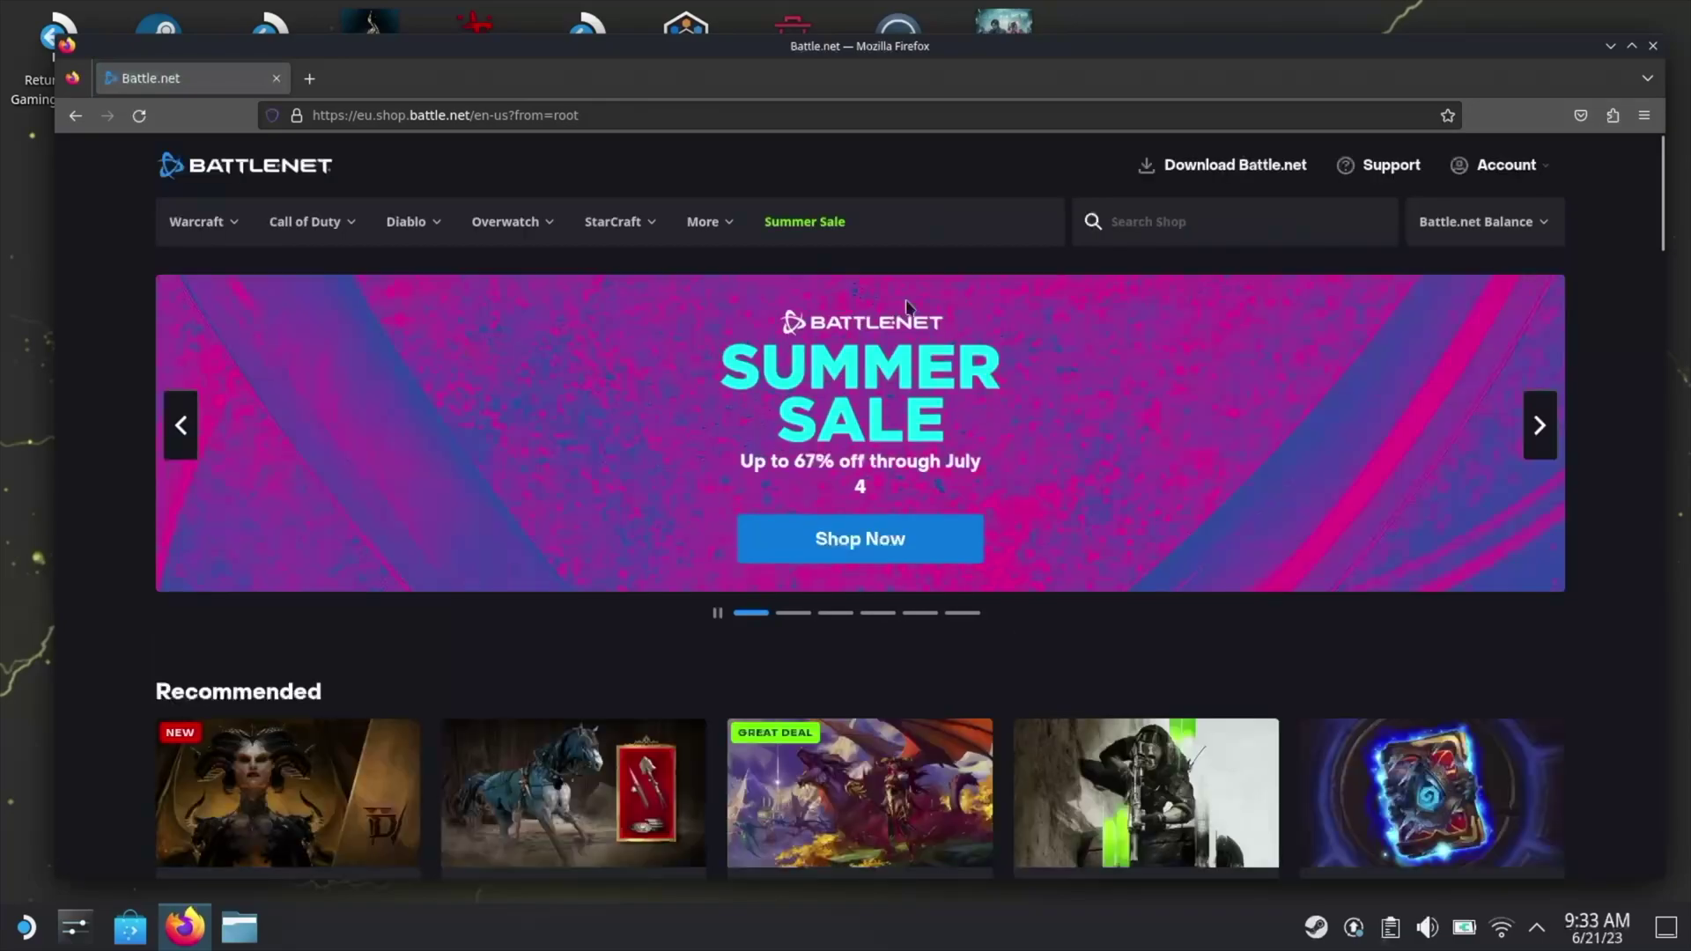
left_click(1219, 167)
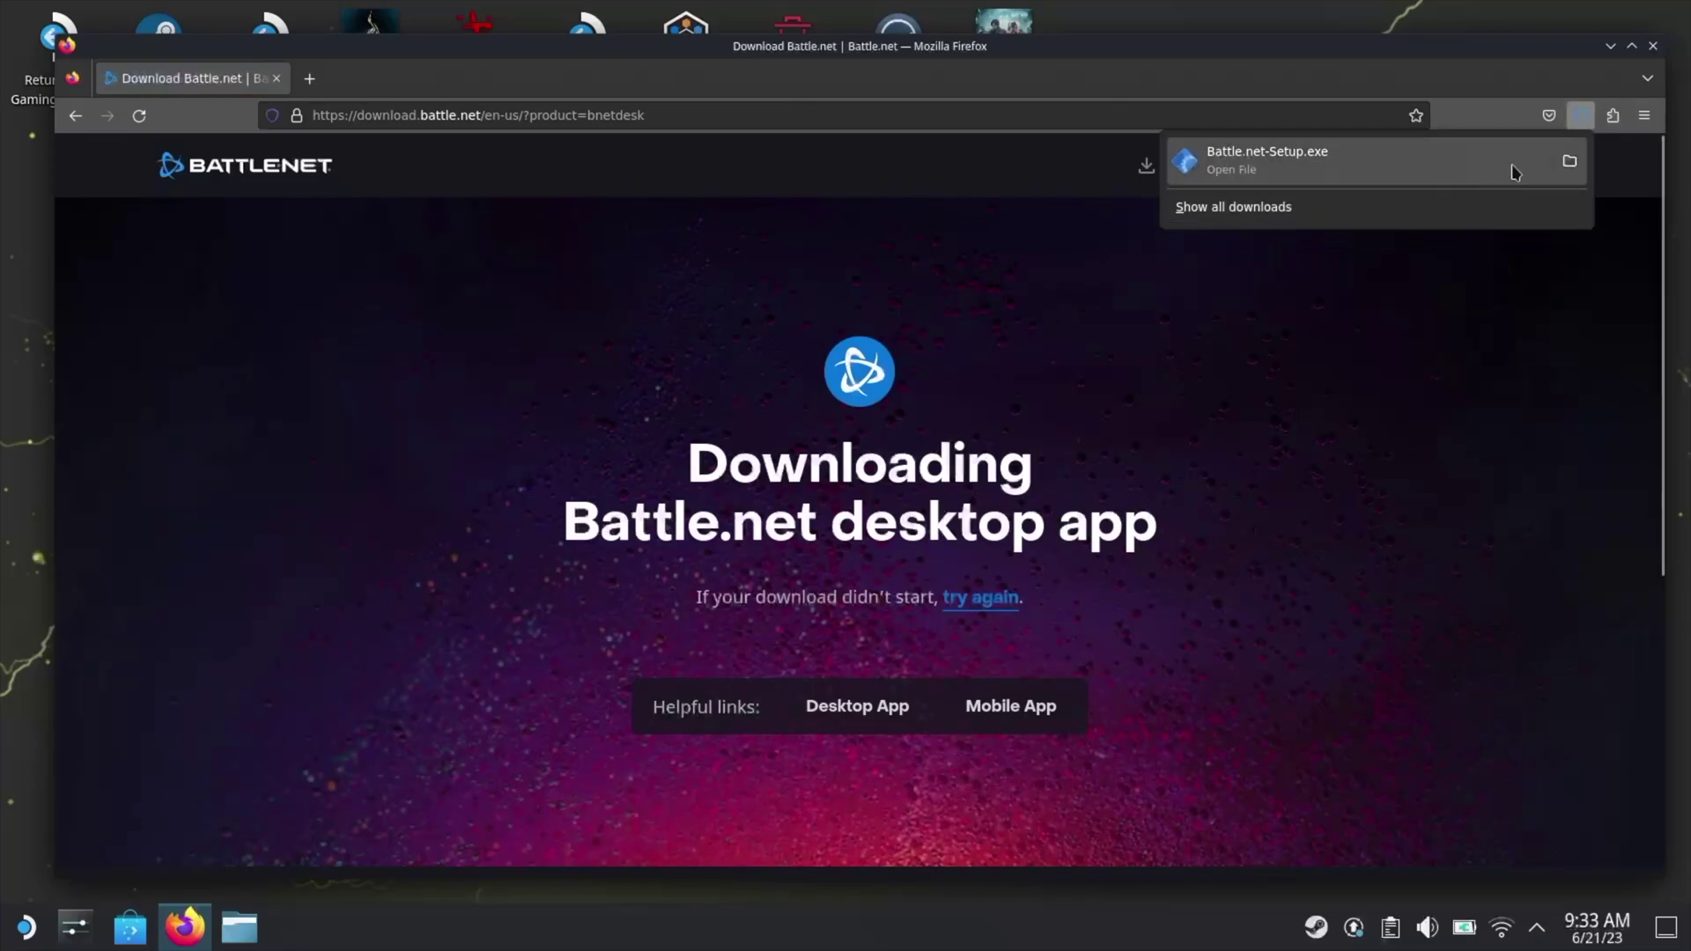
left_click(1568, 164)
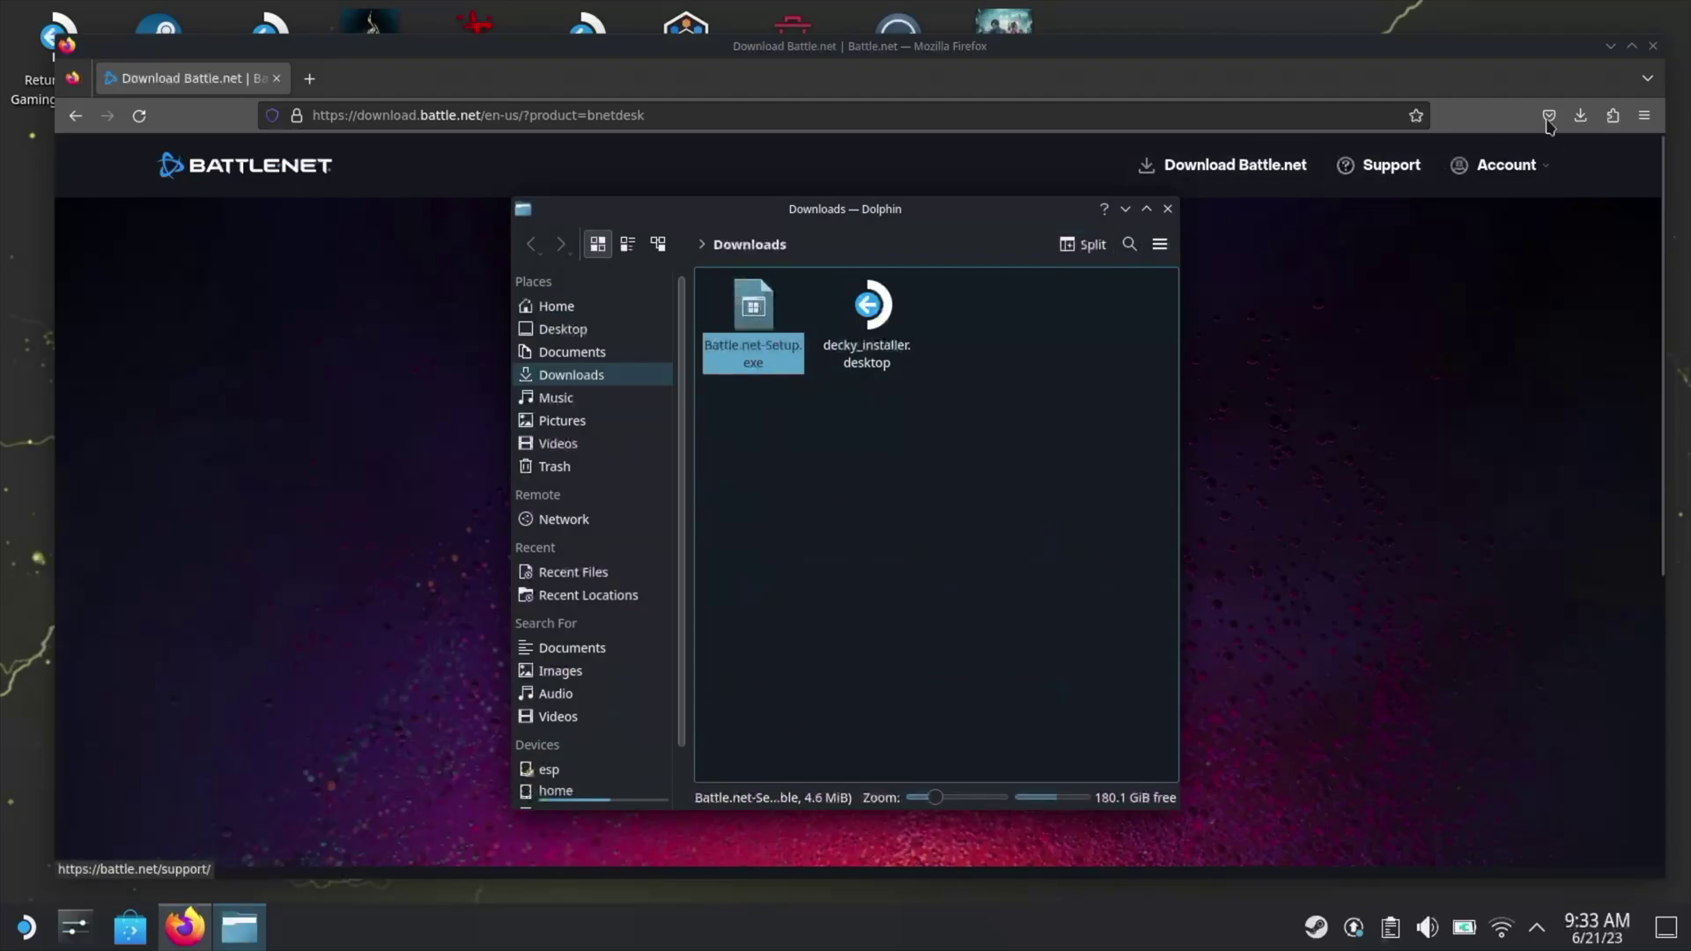
Close Firefox and move Battle.net-Setup.exe from Downloads to the desktop.
left_click(1652, 45)
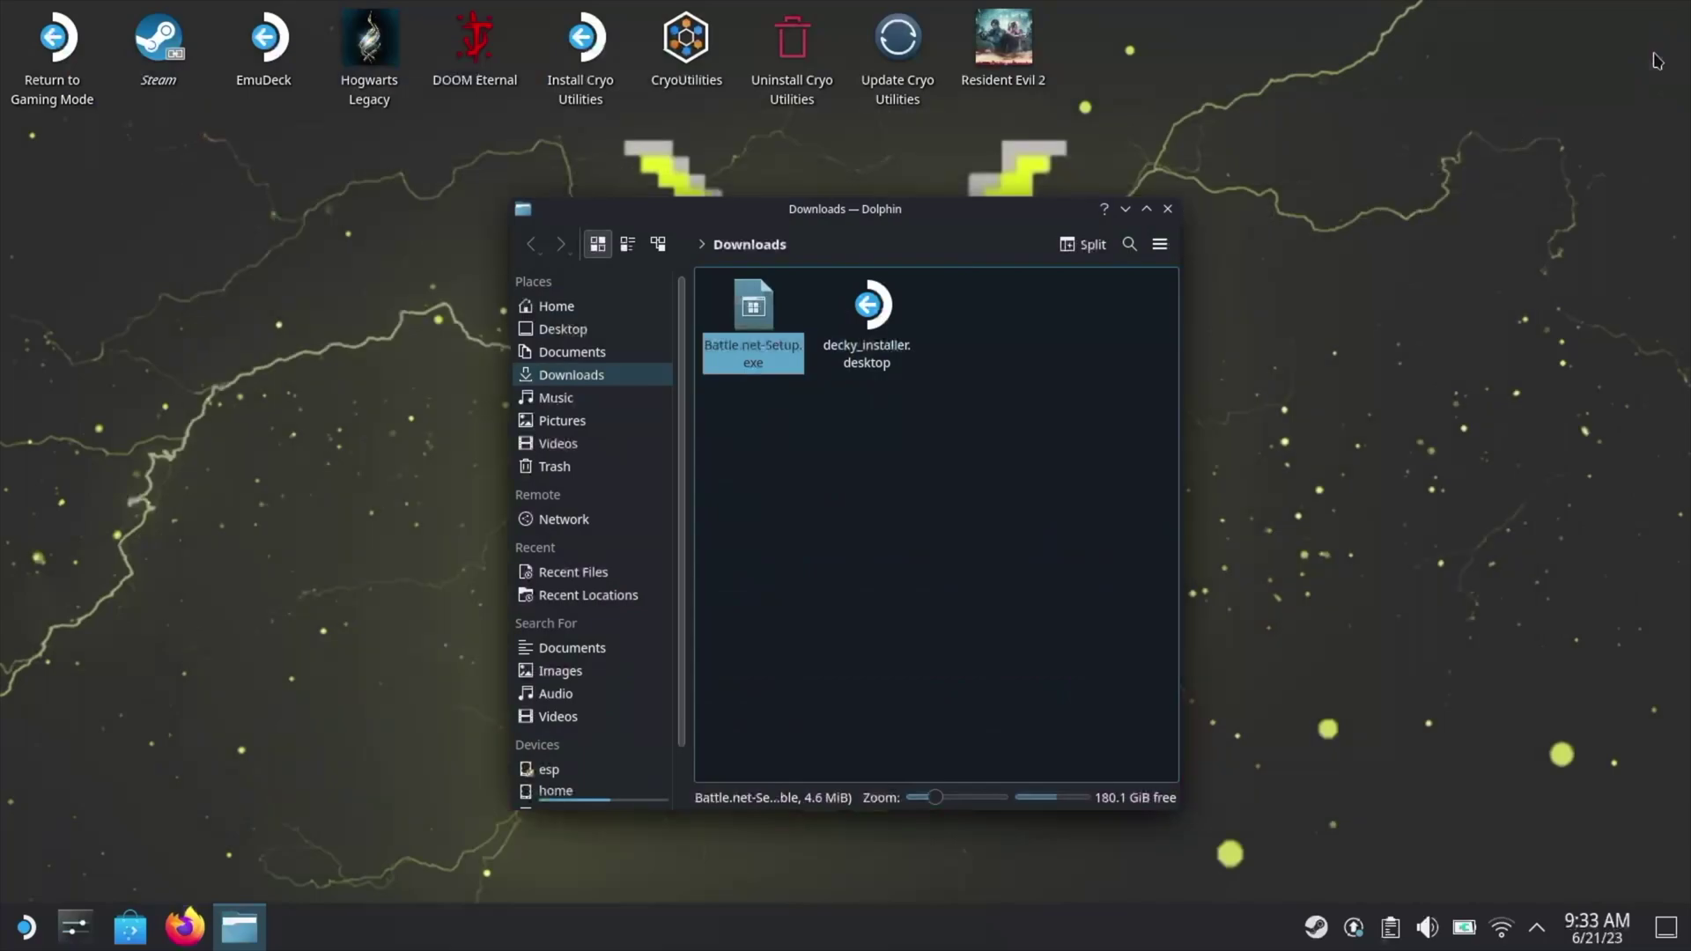
mouse_move(752, 317)
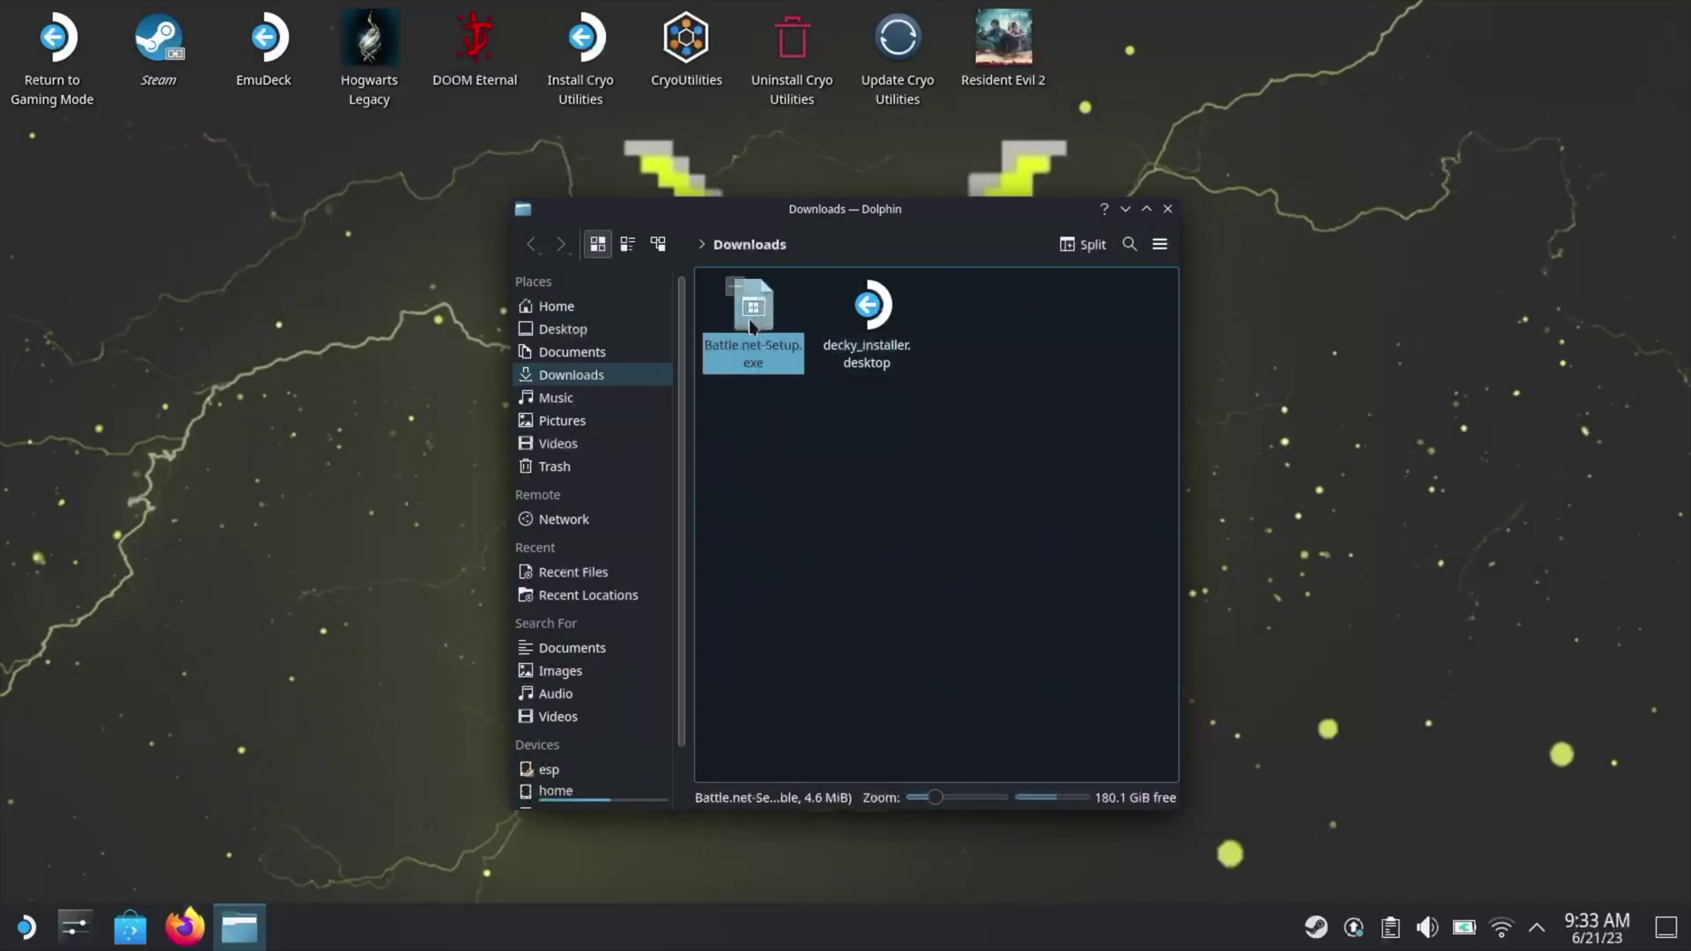
left_click_drag(750, 325, 298, 255)
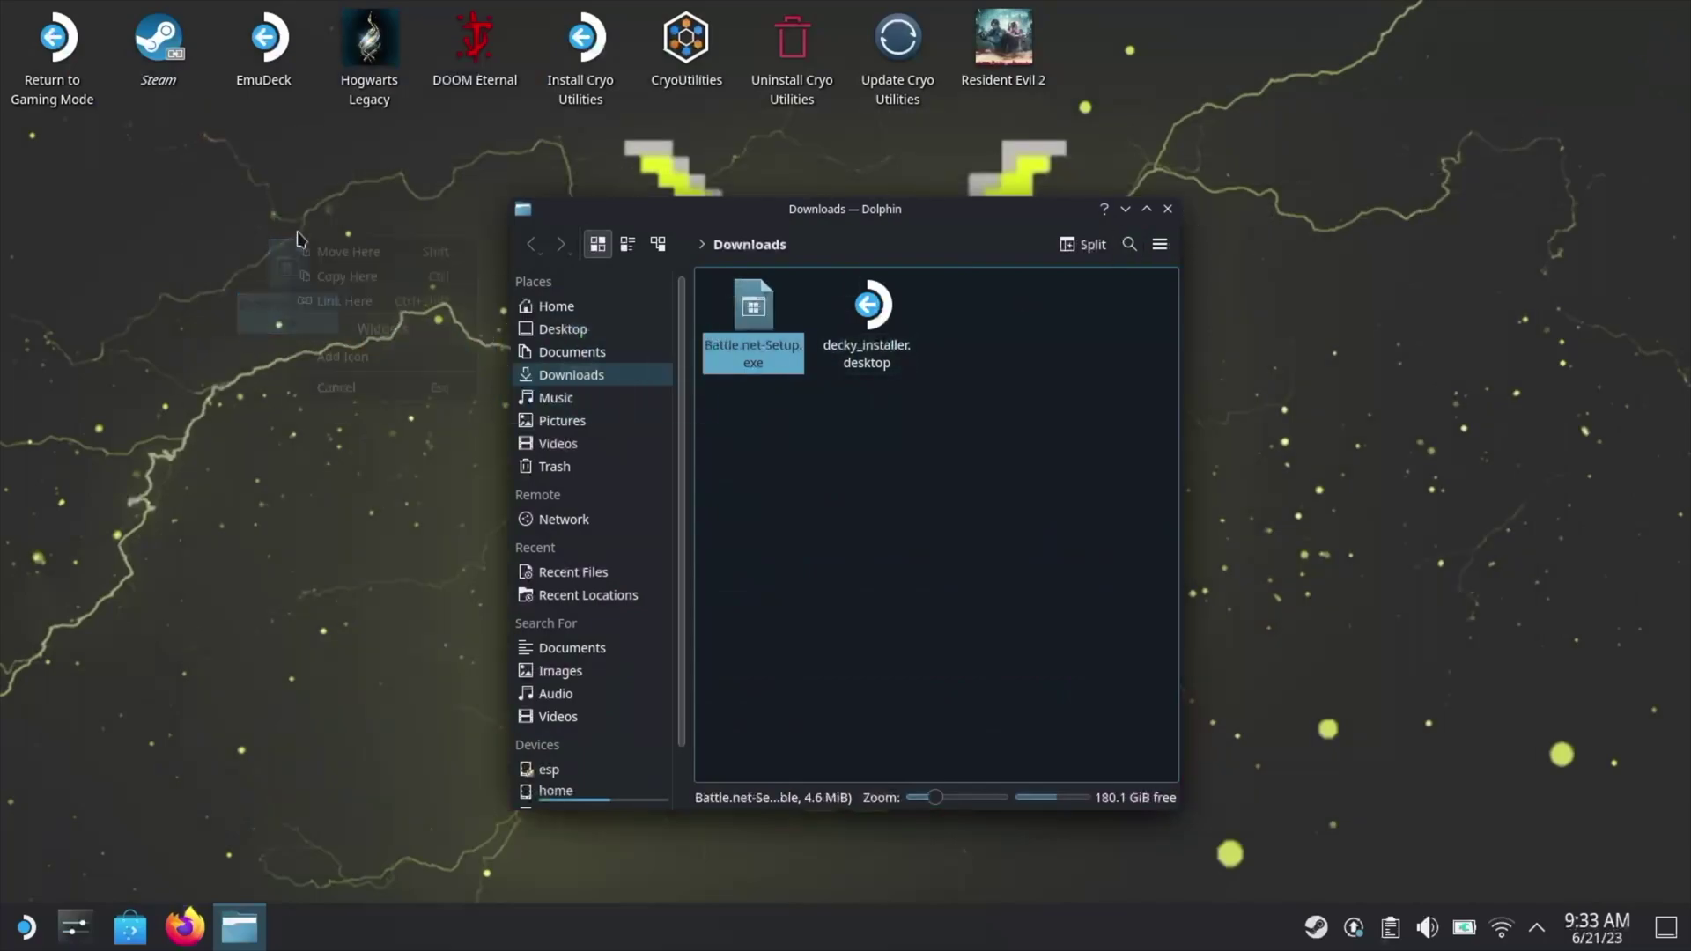
left_click(339, 251)
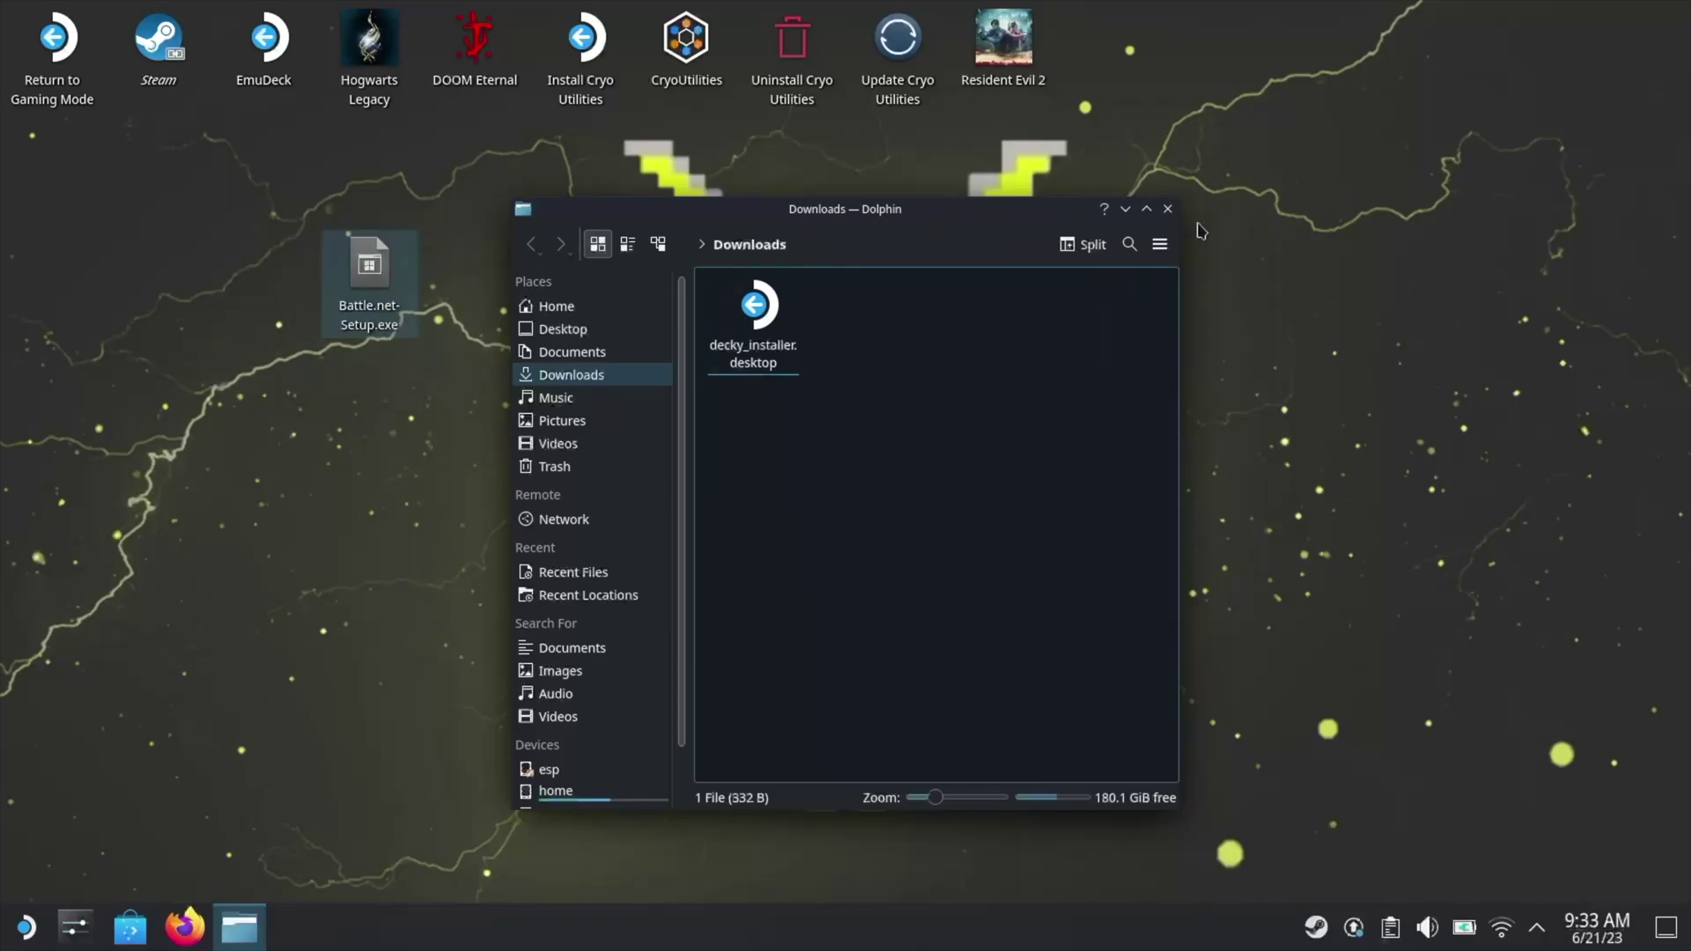
Close Dolphin and add the desktop Battle.net-Setup.exe to Steam.
left_click(1168, 208)
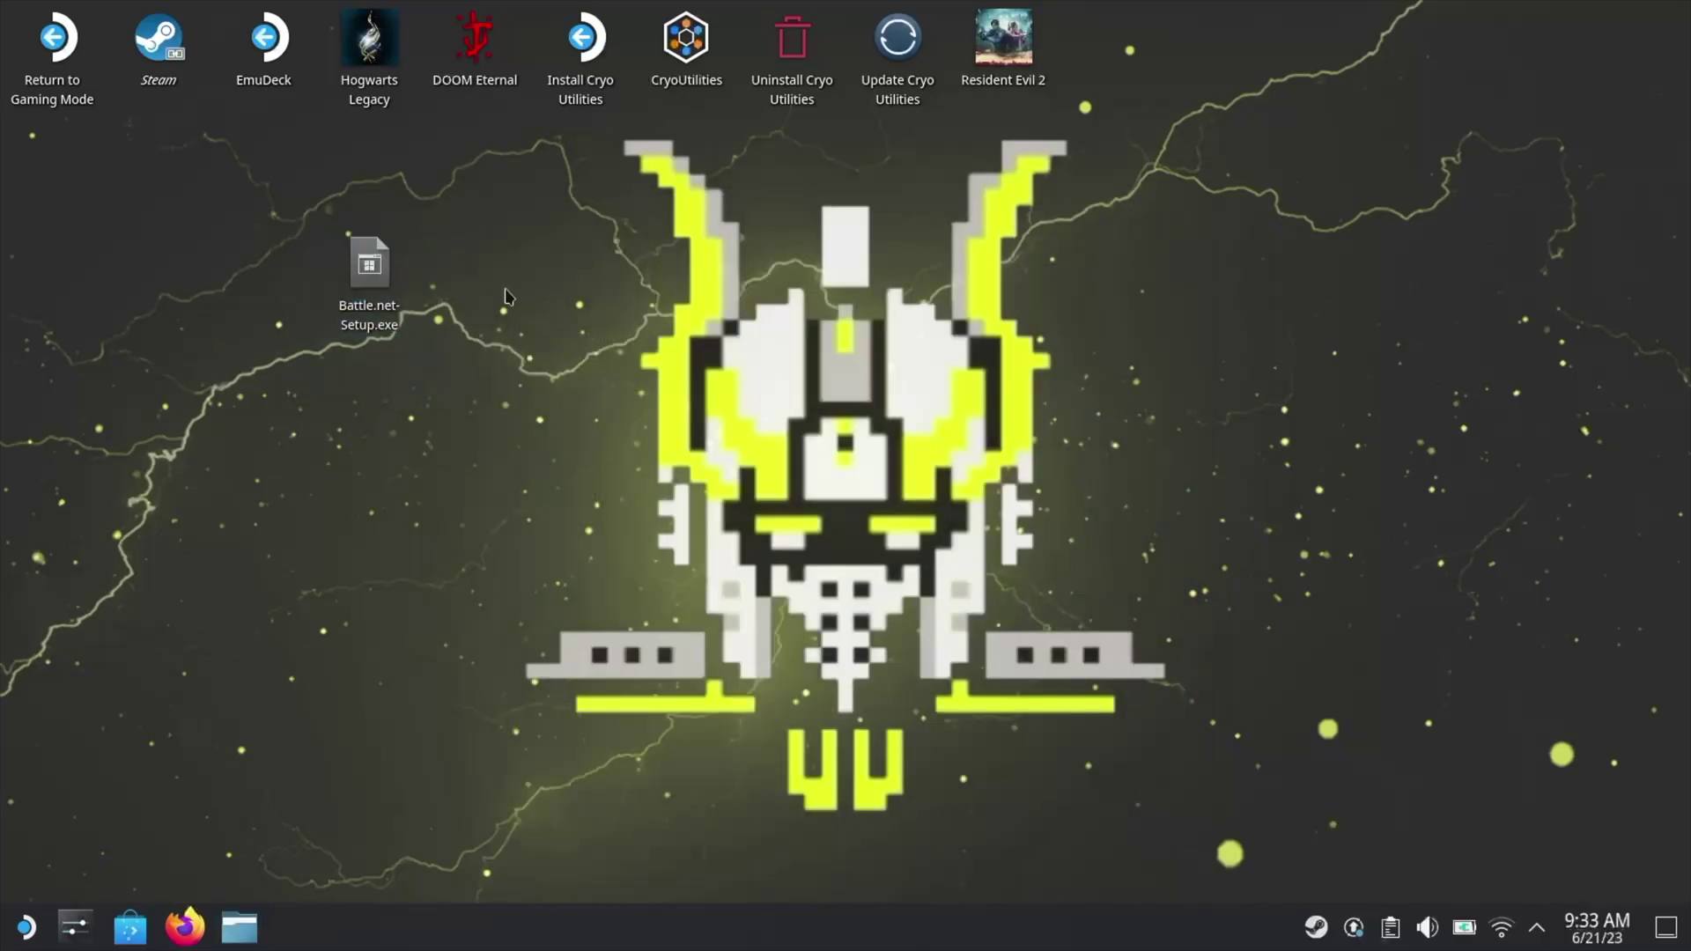
right_click(375, 275)
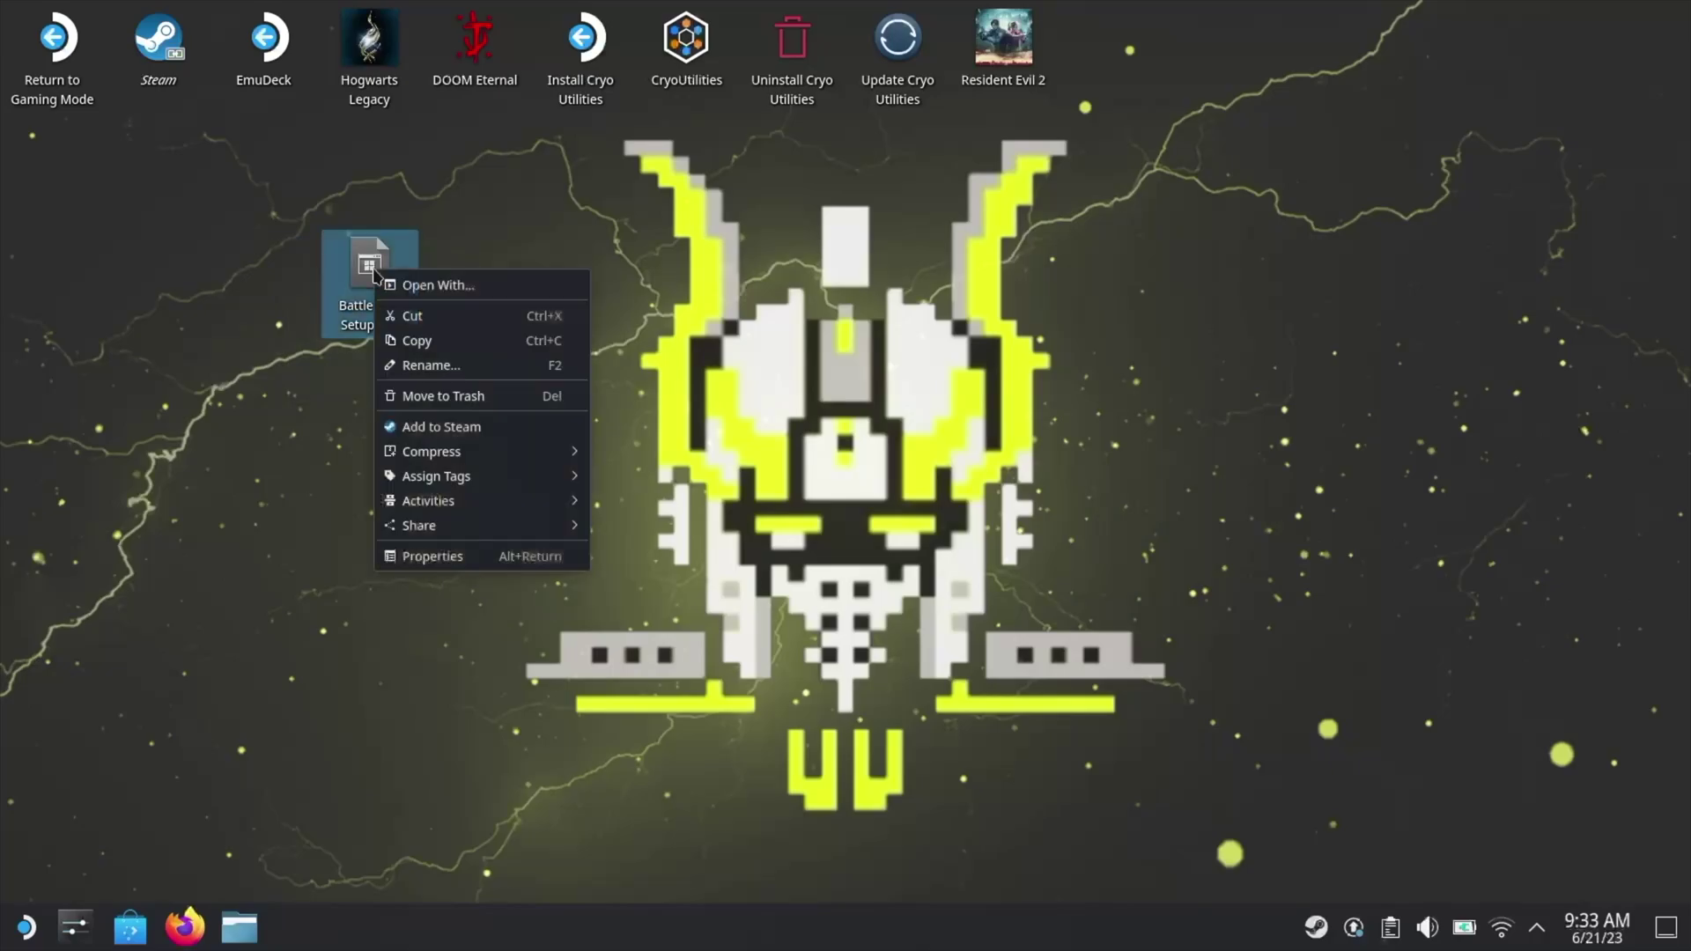
left_click(503, 433)
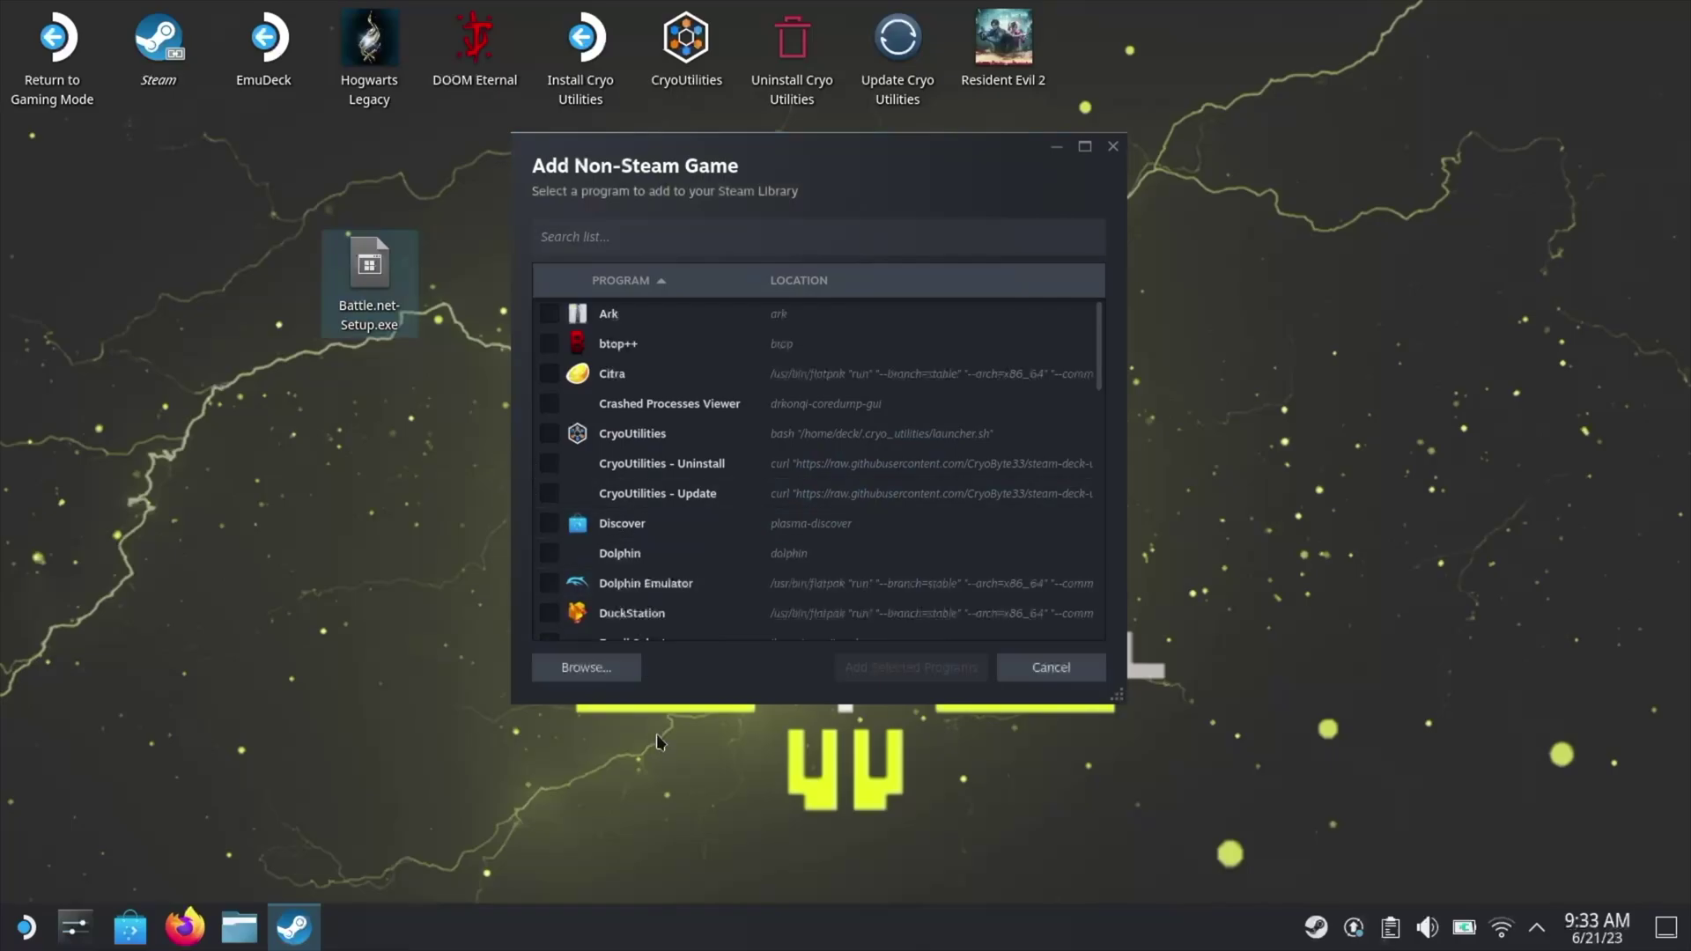
Browse to the Desktop and pick Battle.net-Setup.exe for the Add Non-Steam Game list.
left_click(611, 675)
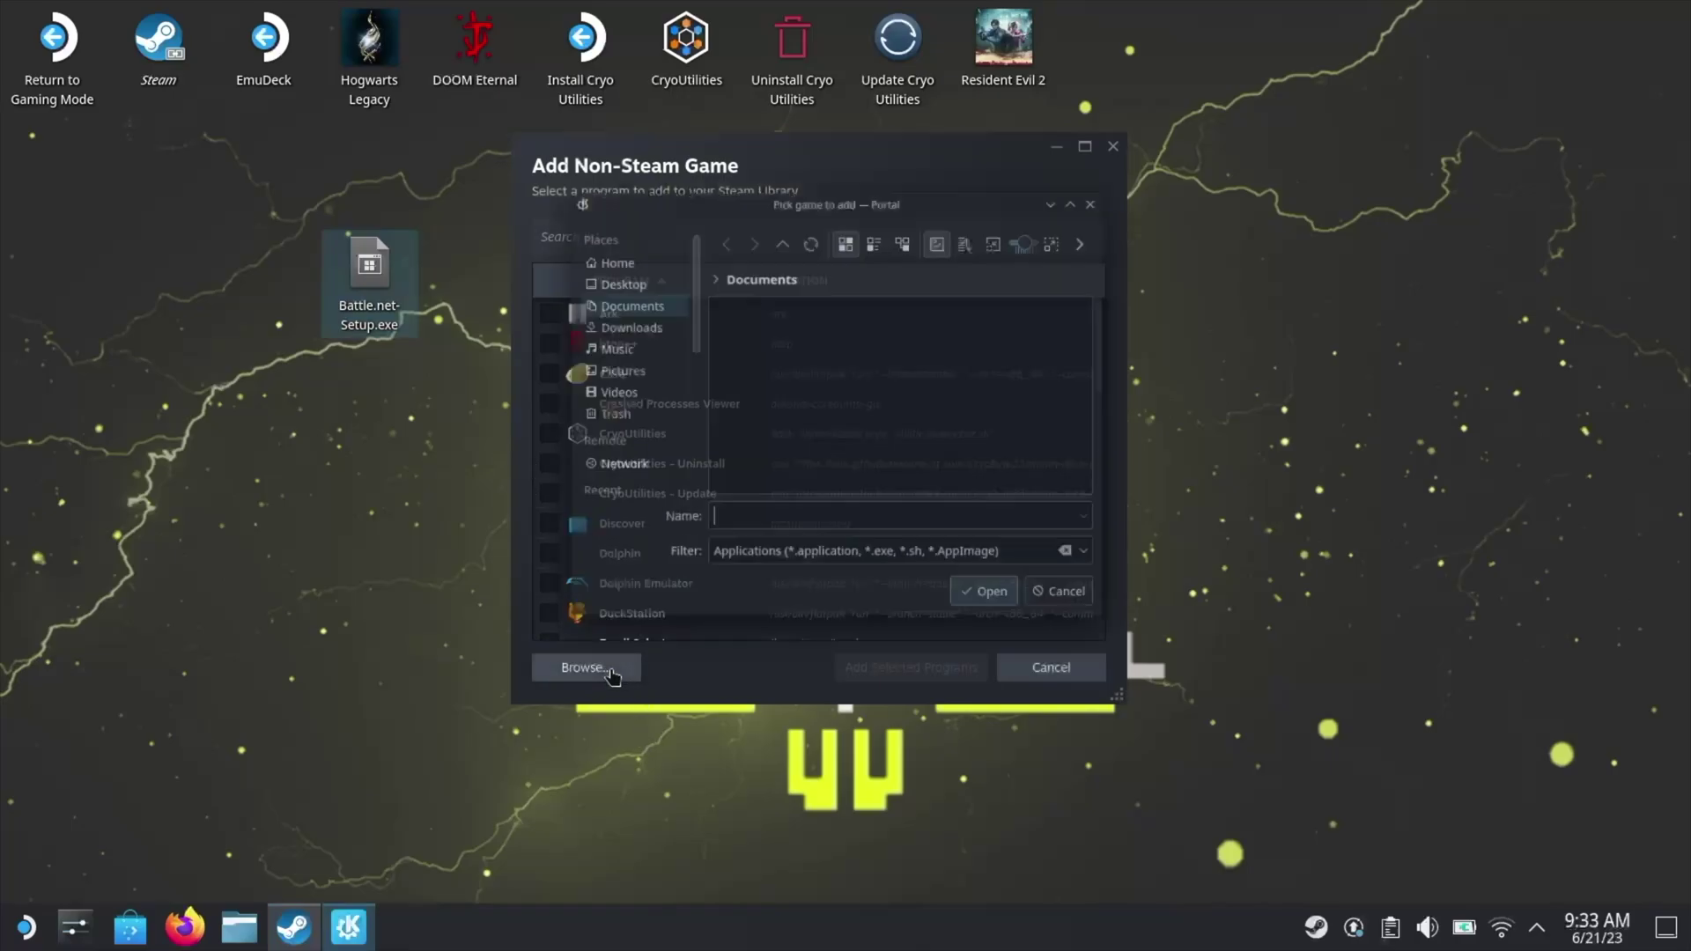
left_click(611, 278)
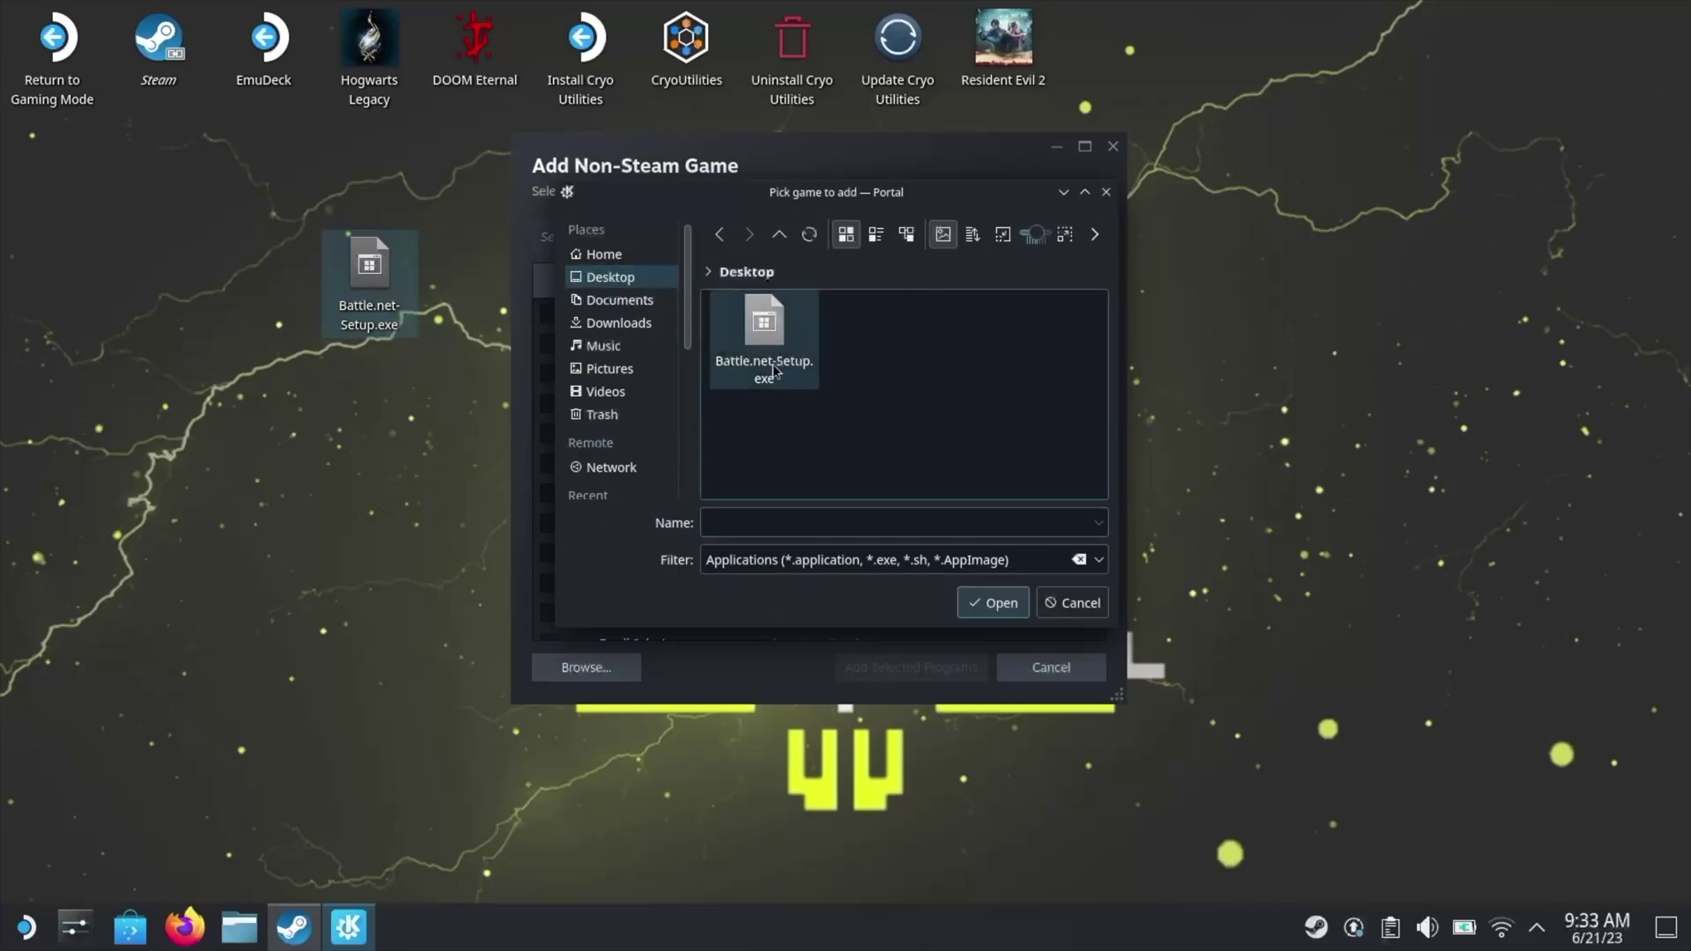
left_click(762, 340)
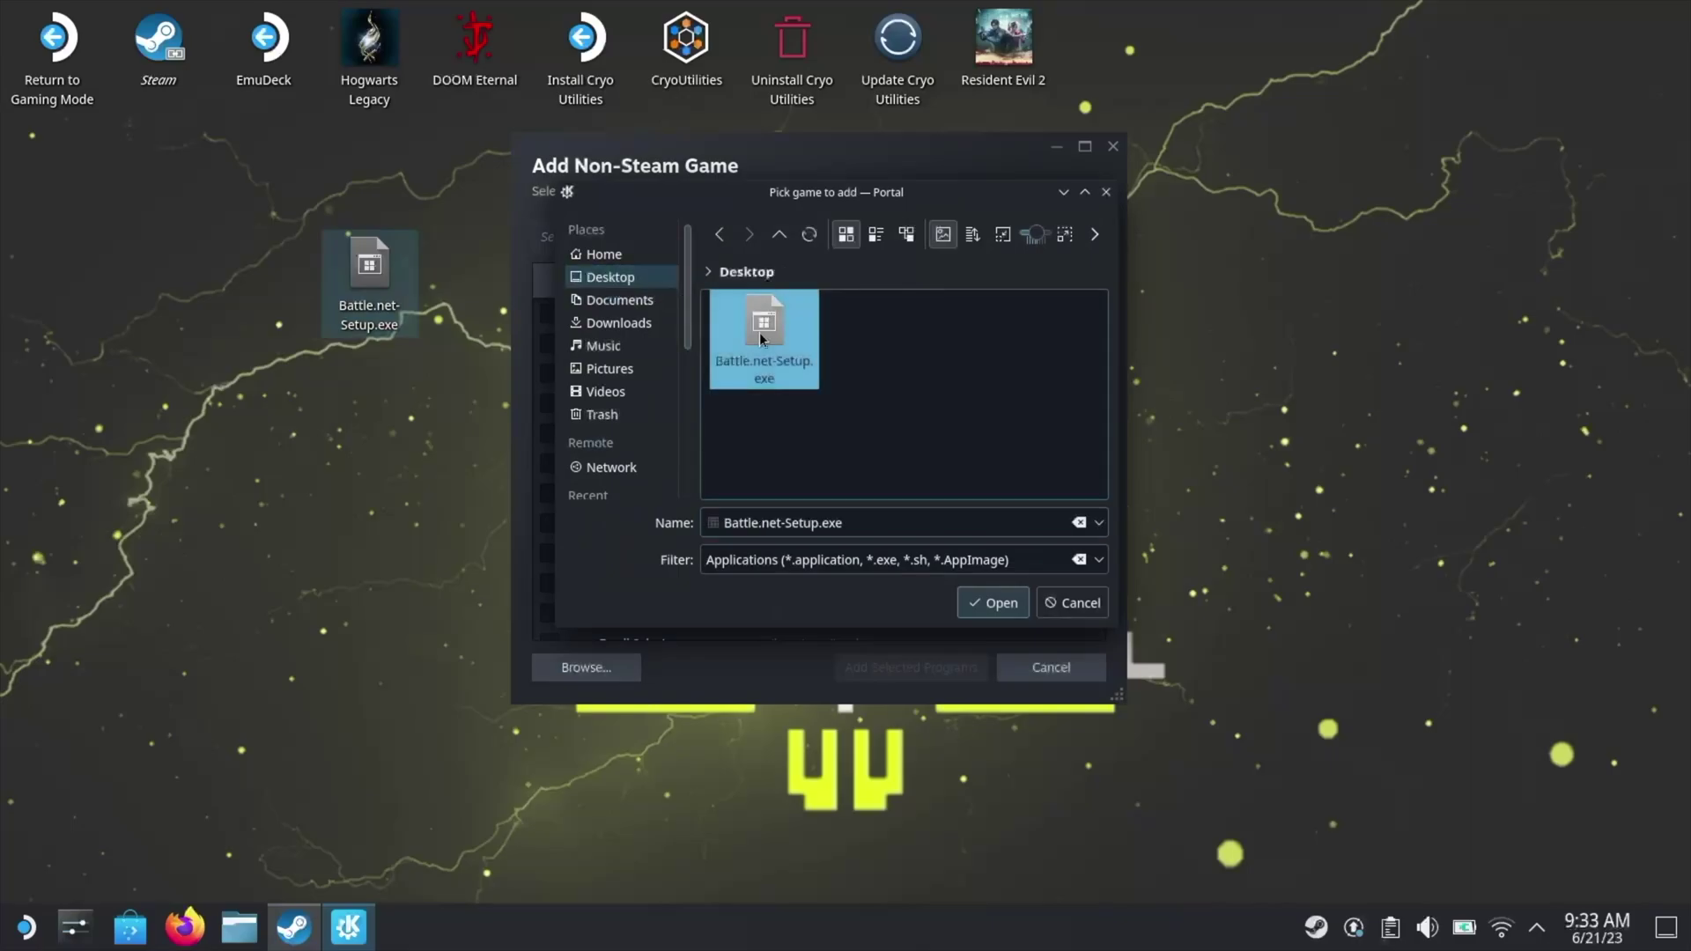
left_click(1006, 605)
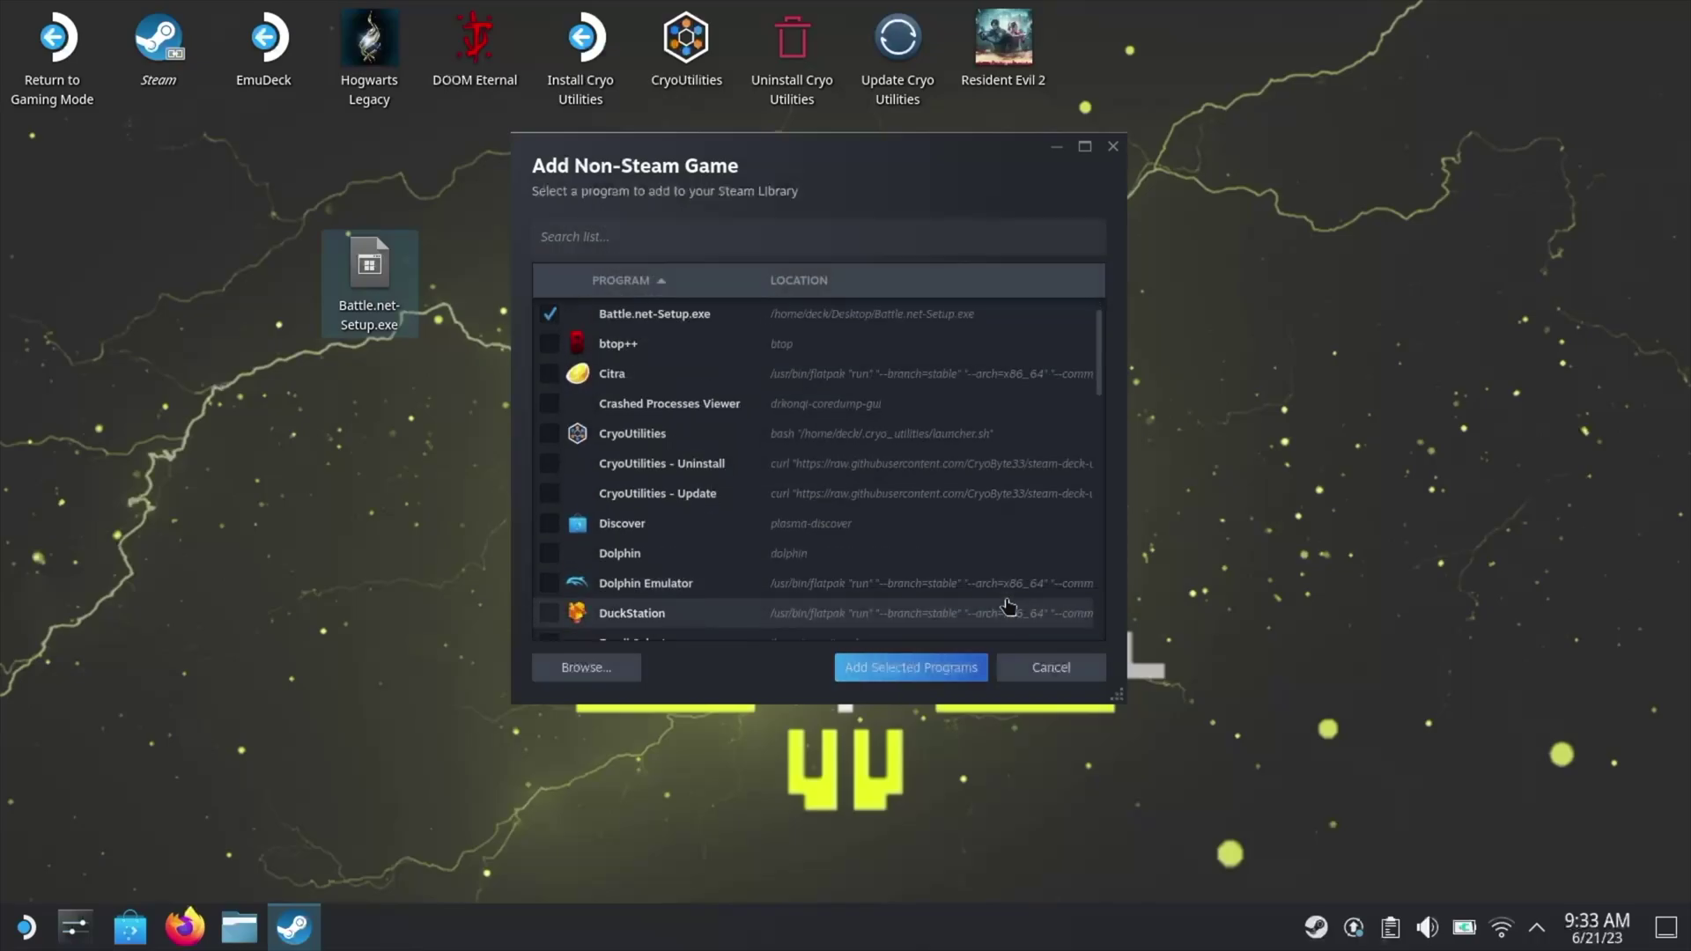
Add Battle.net-Setup.exe to the library and force Proton Experimental in its Compatibility properties.
left_click(914, 672)
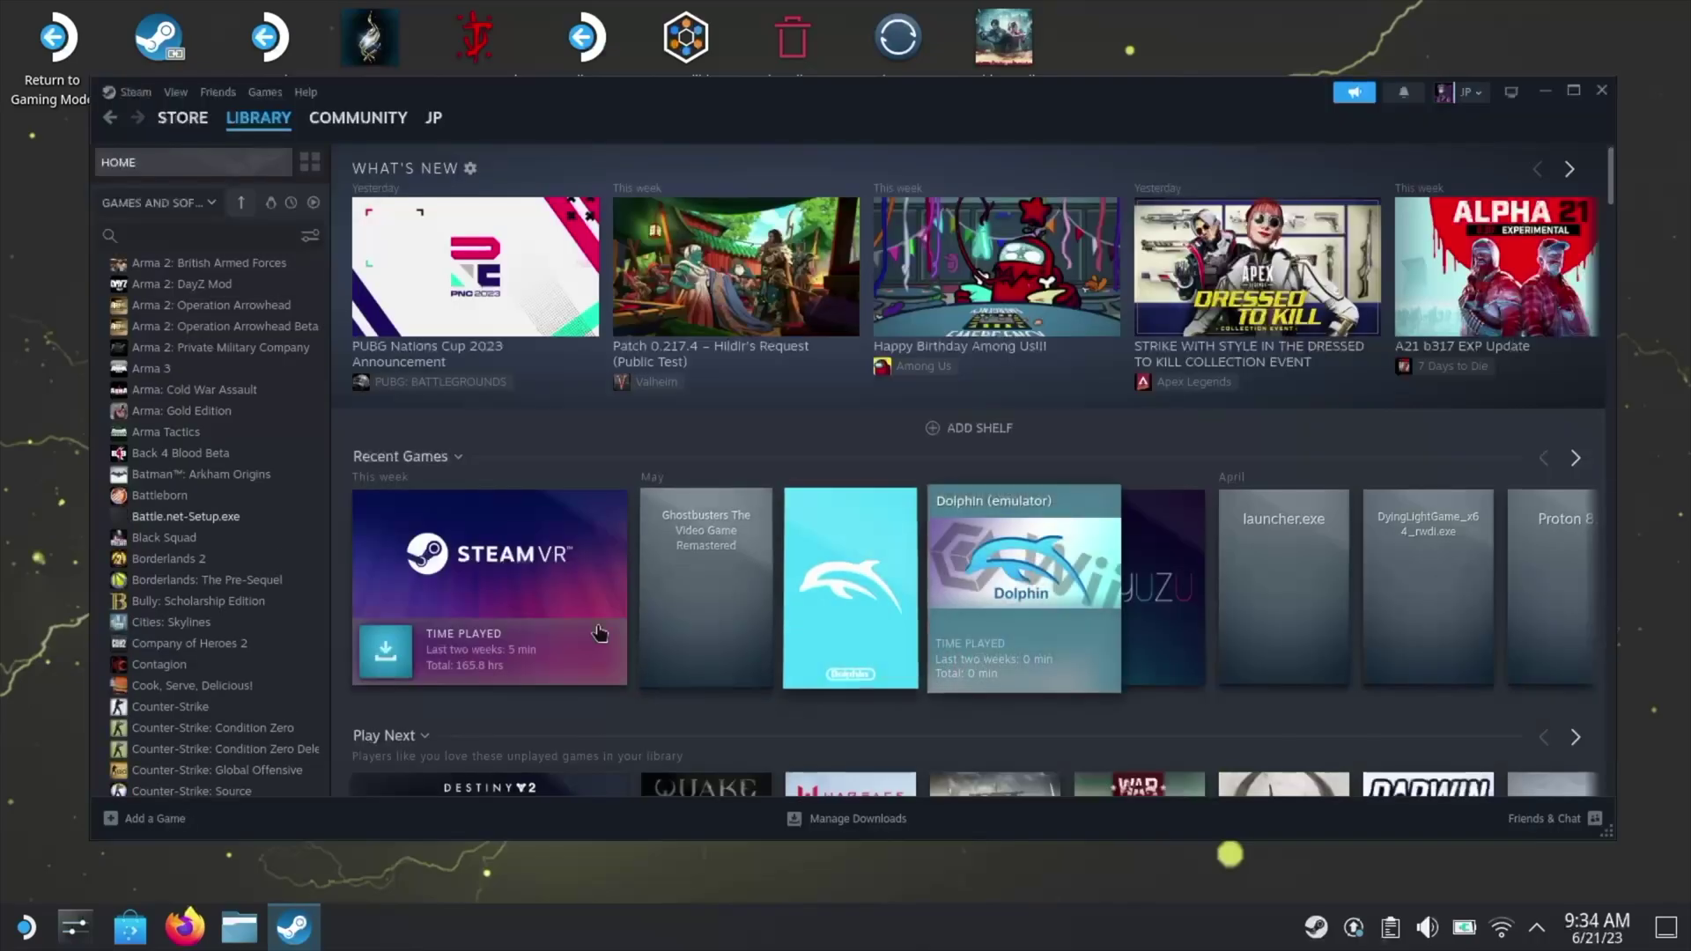
left_click(216, 518)
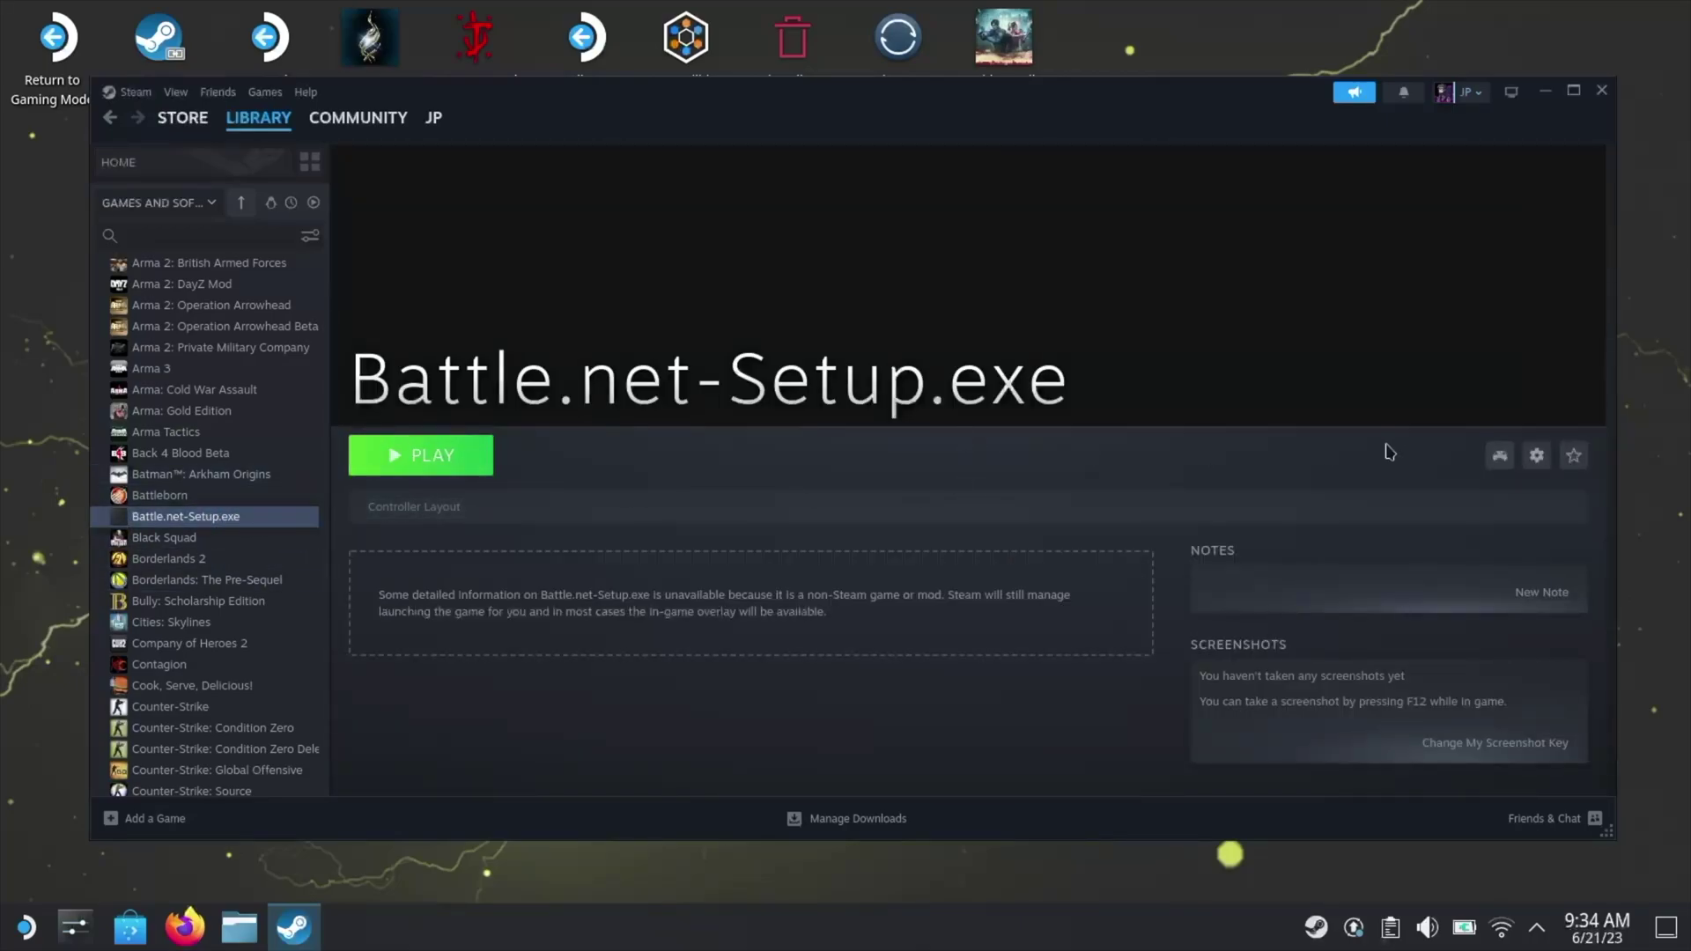
left_click(1536, 455)
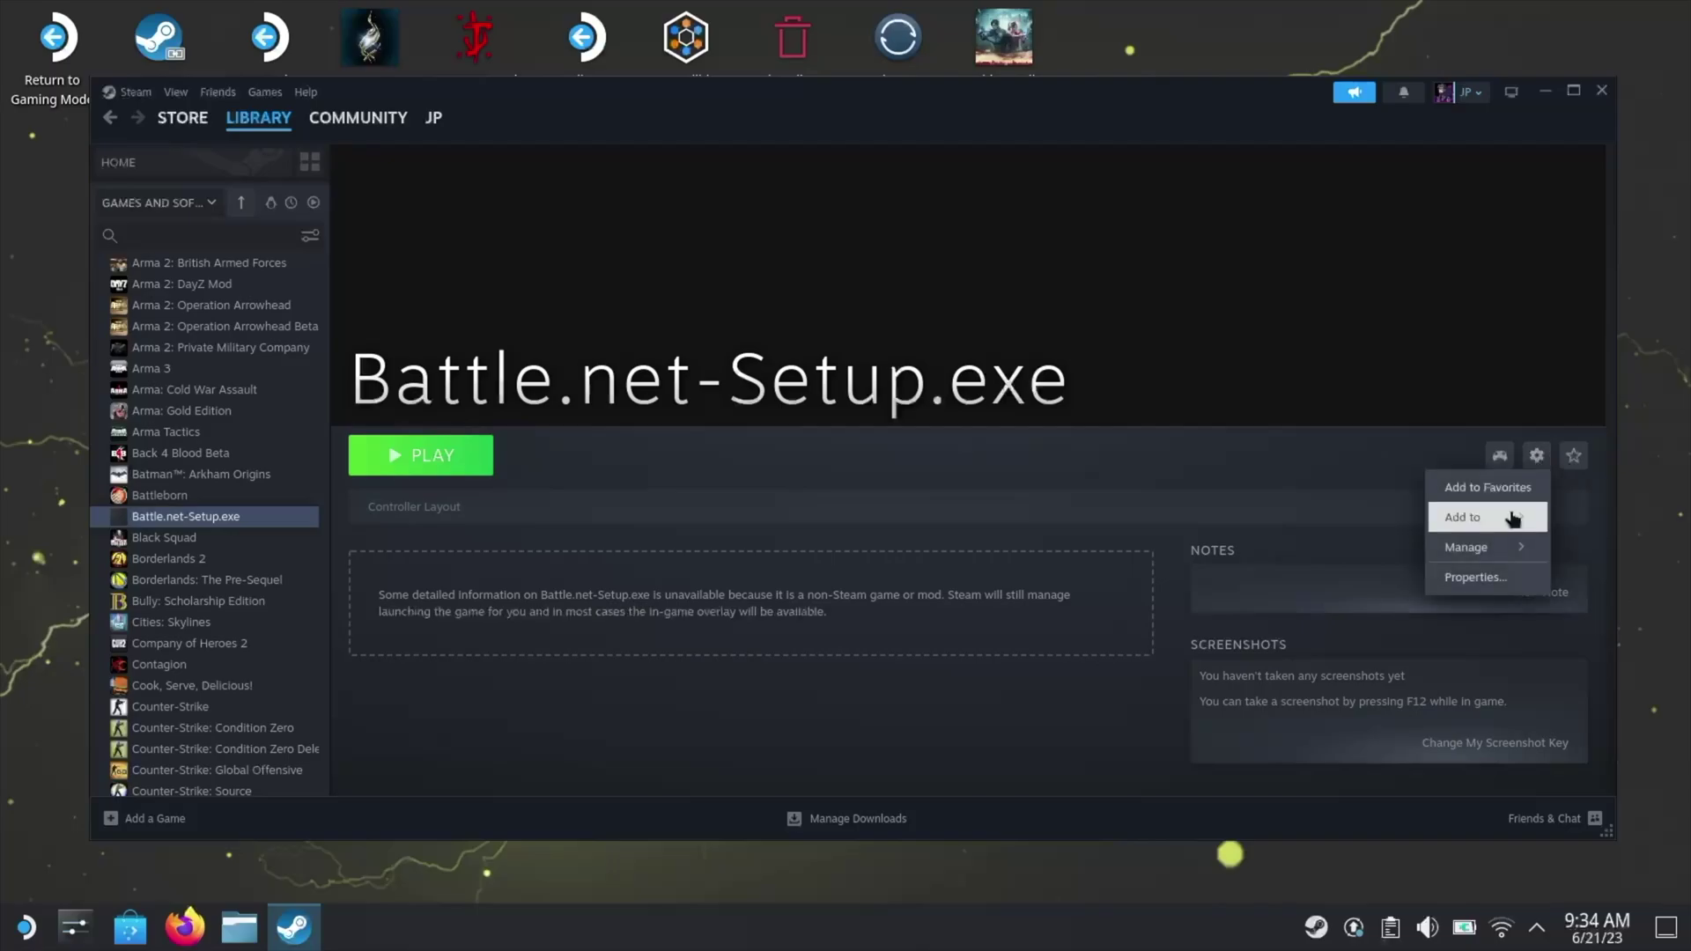
left_click(1498, 576)
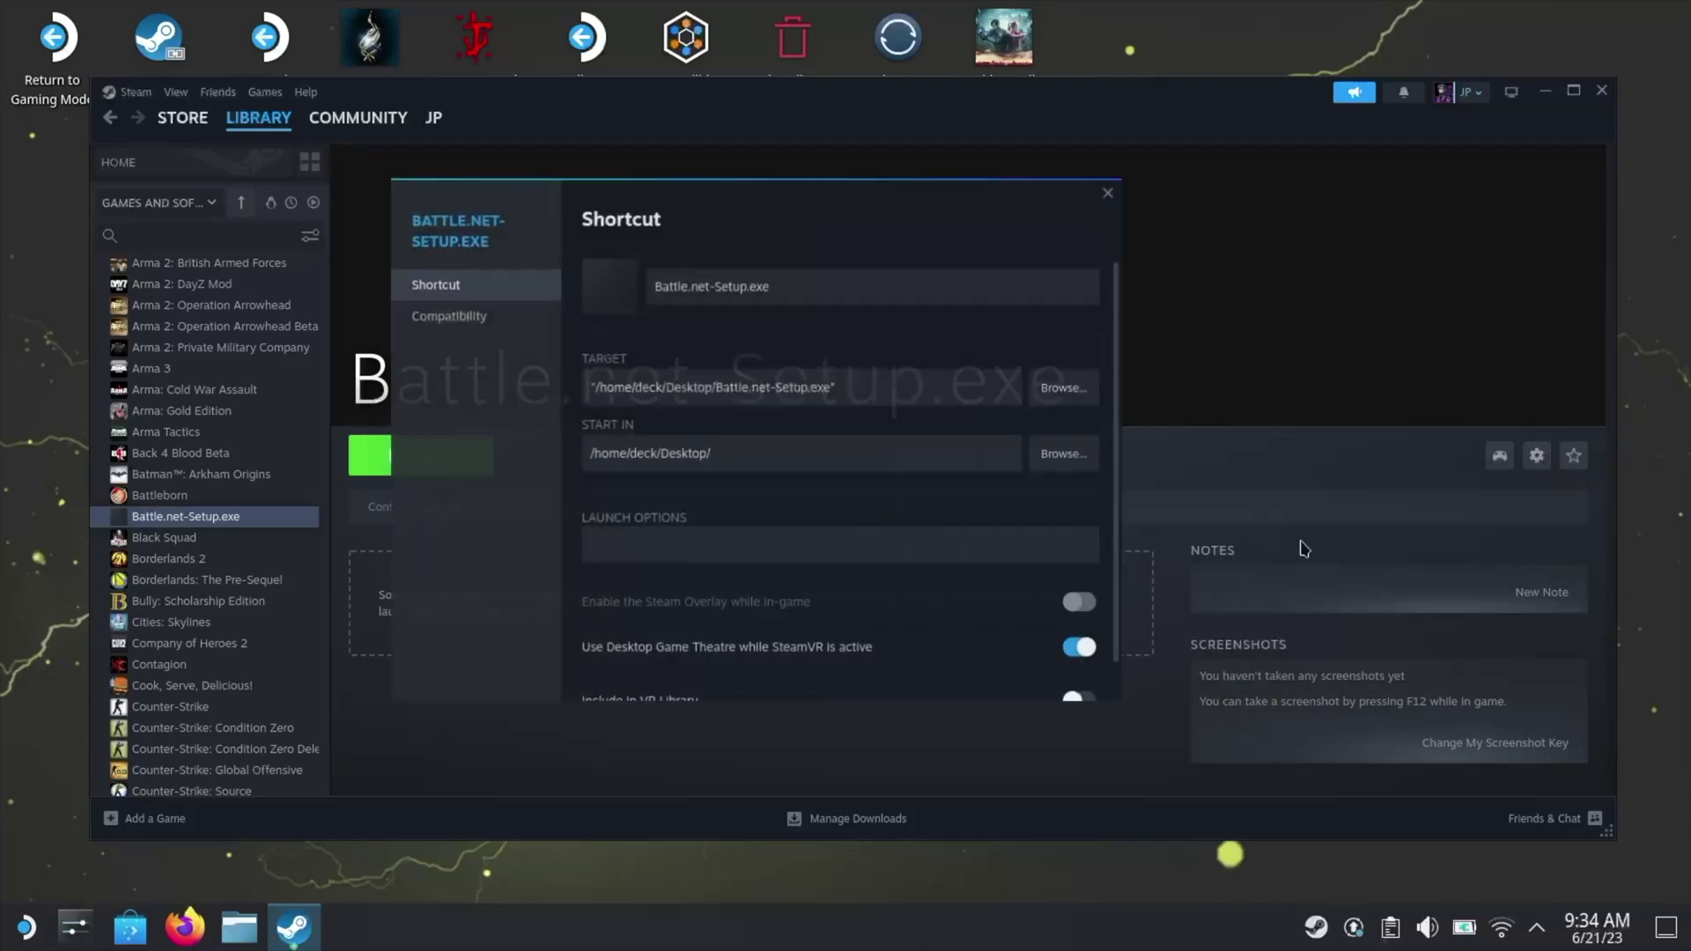
left_click(476, 317)
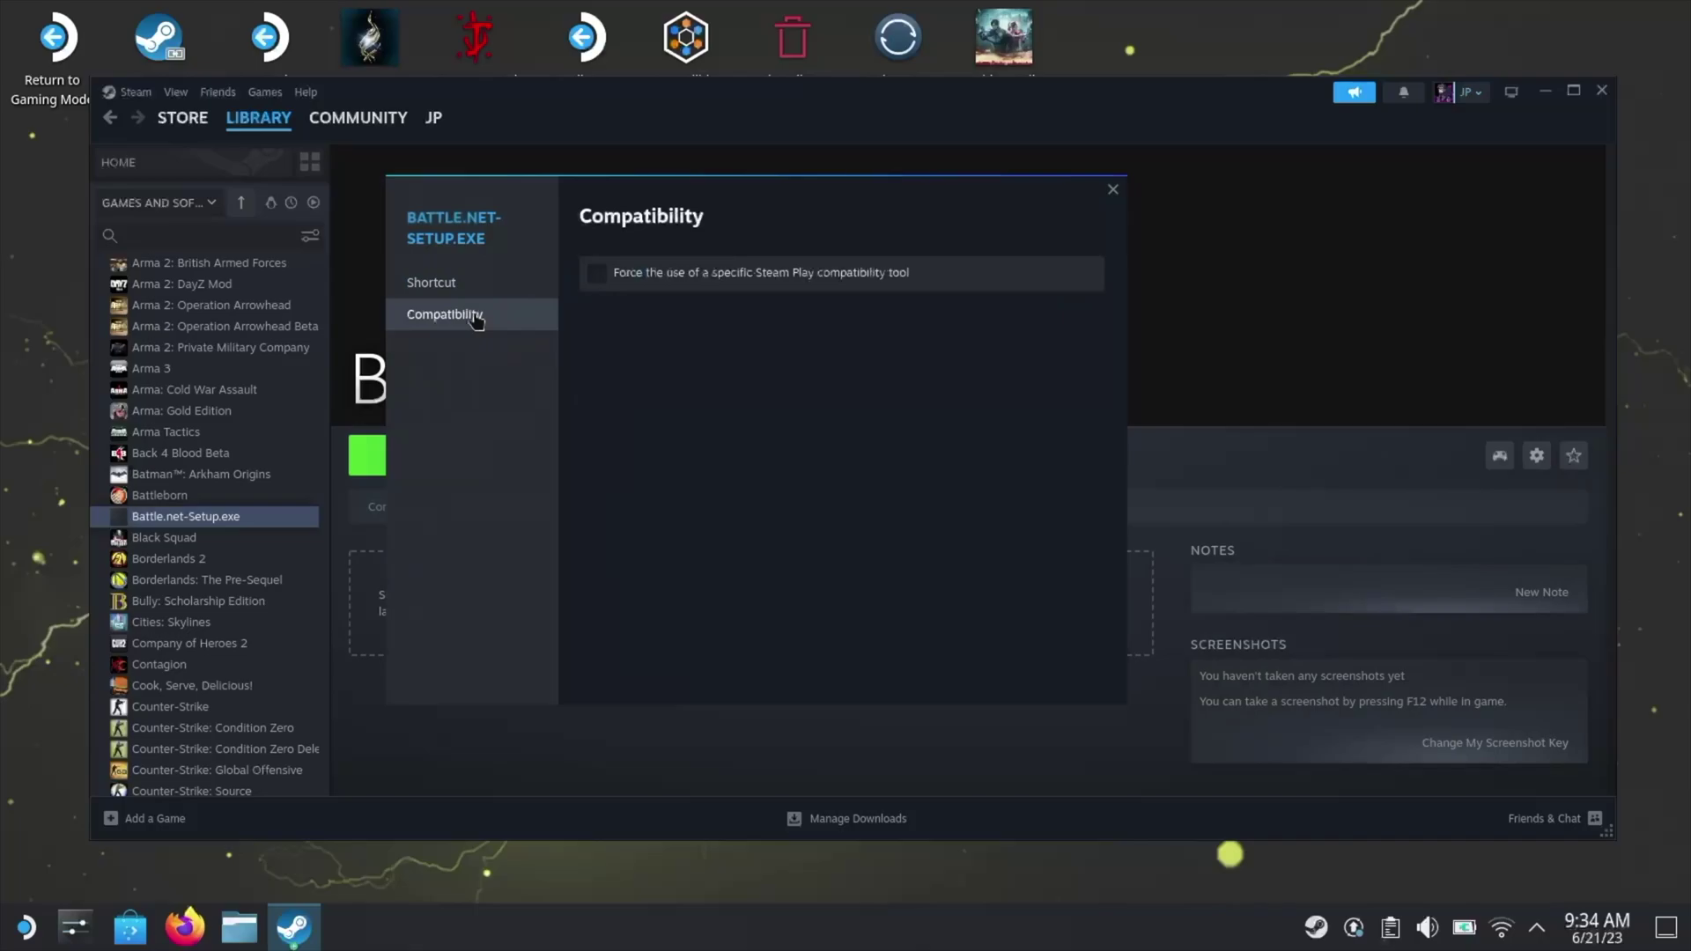
left_click(595, 274)
left_click(678, 327)
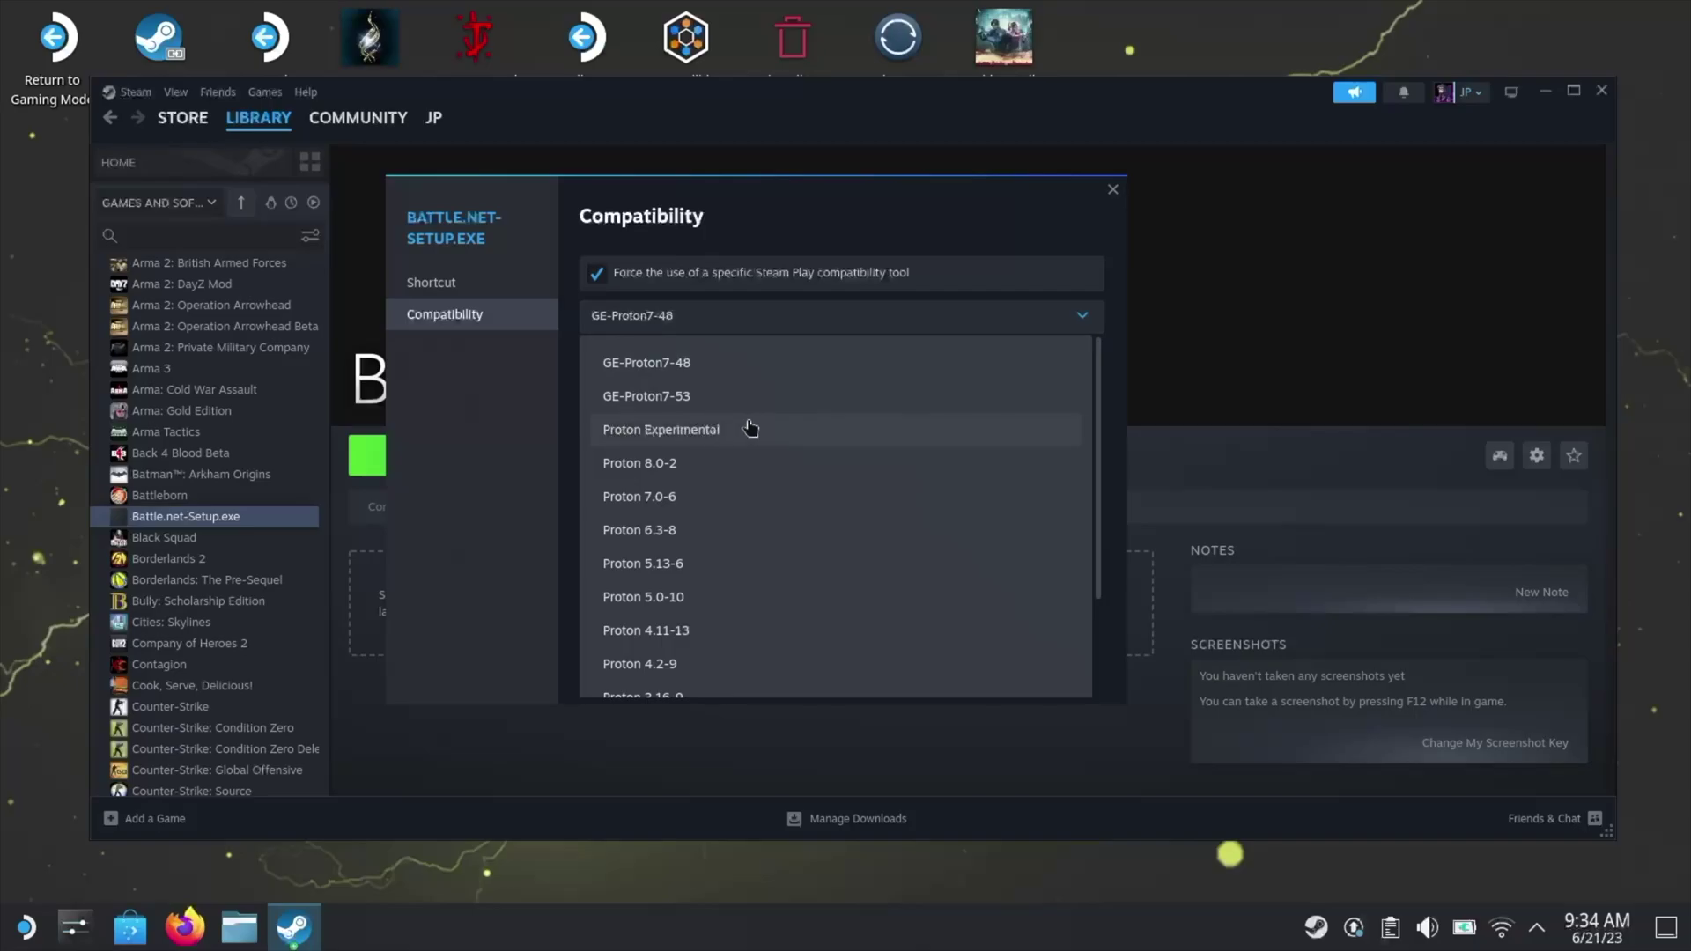
left_click(709, 428)
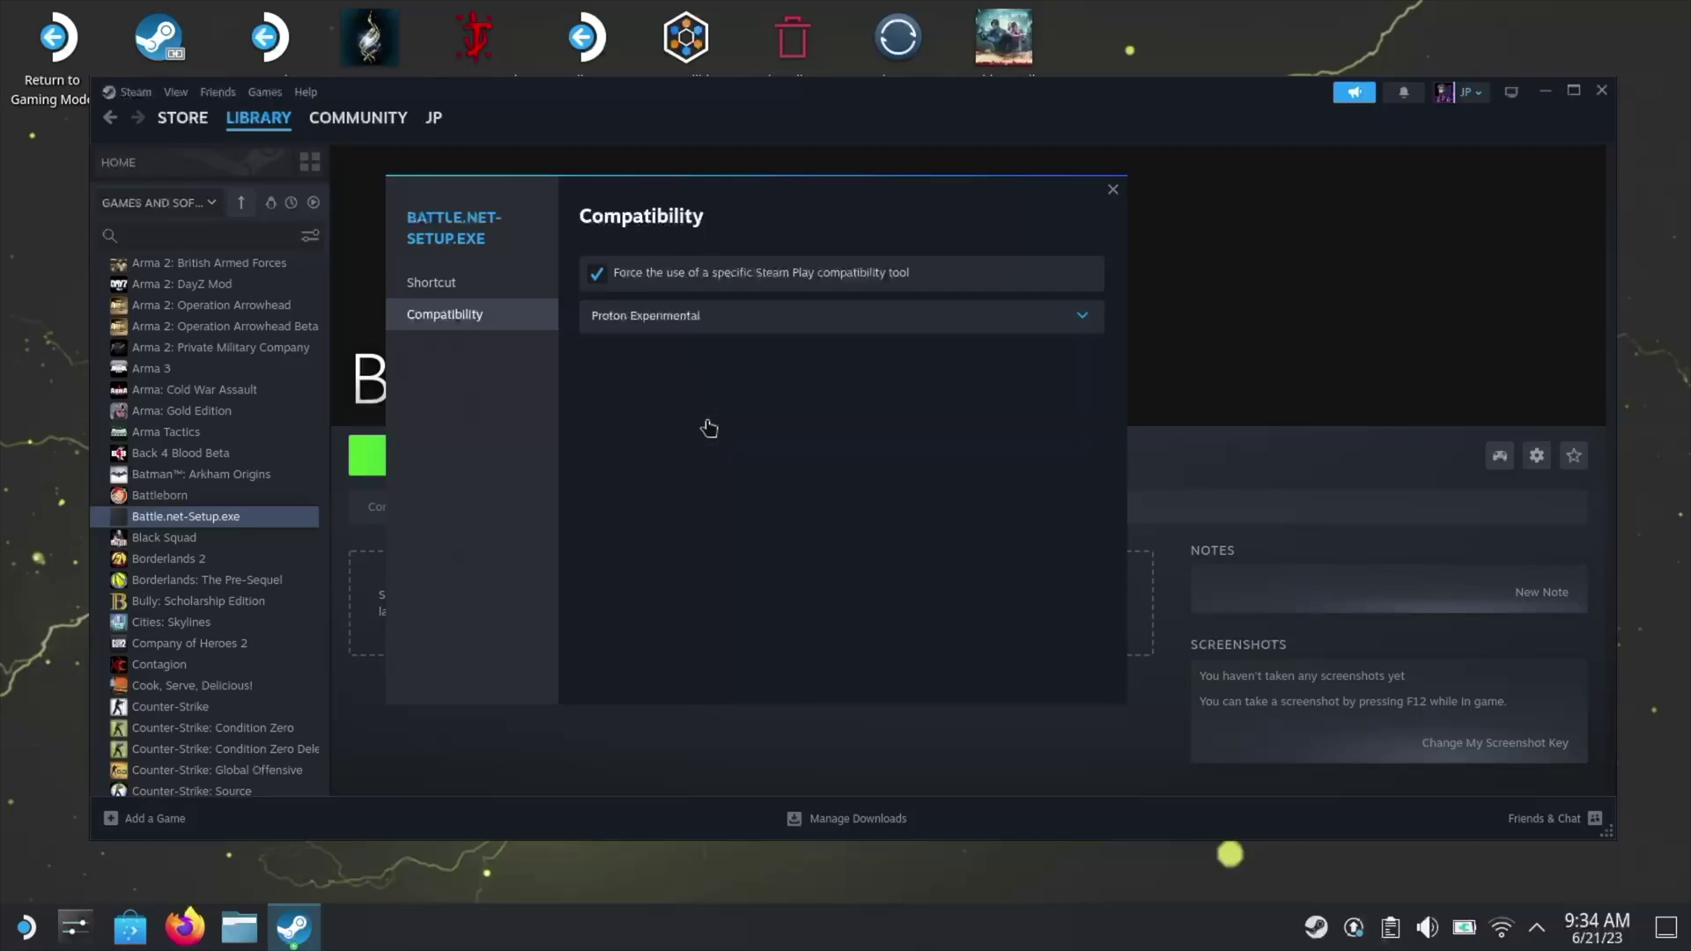
left_click(1115, 192)
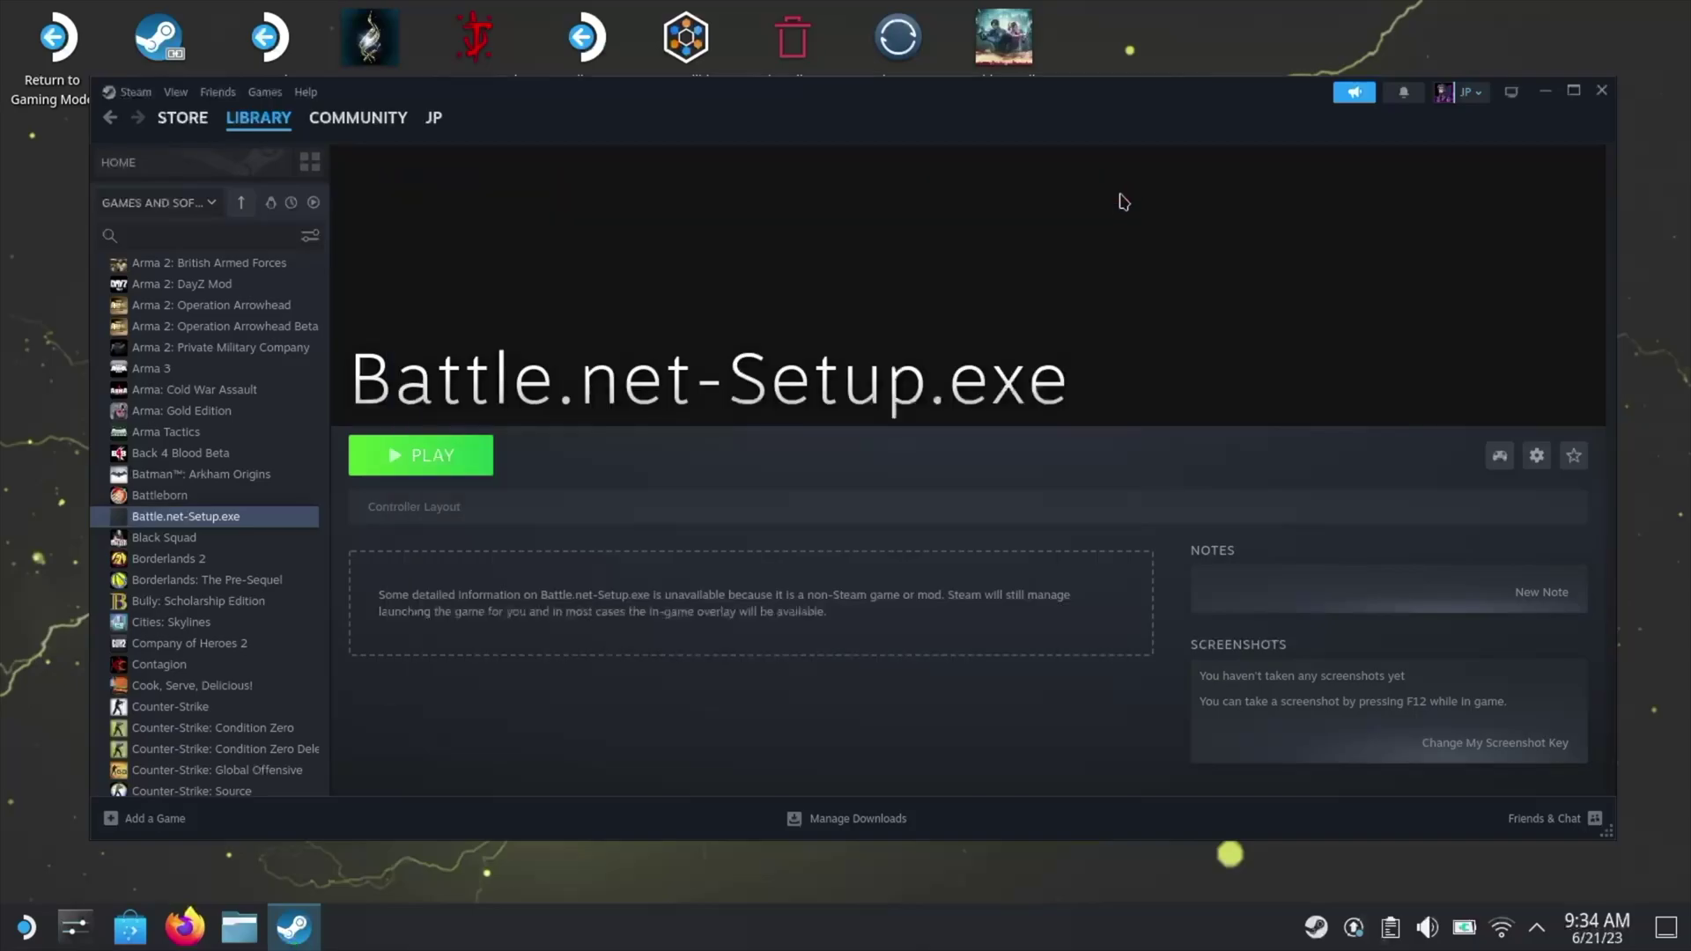
Launch Battle.net-Setup.exe from Steam, choose English (UK), and continue to the install screen.
left_click(454, 466)
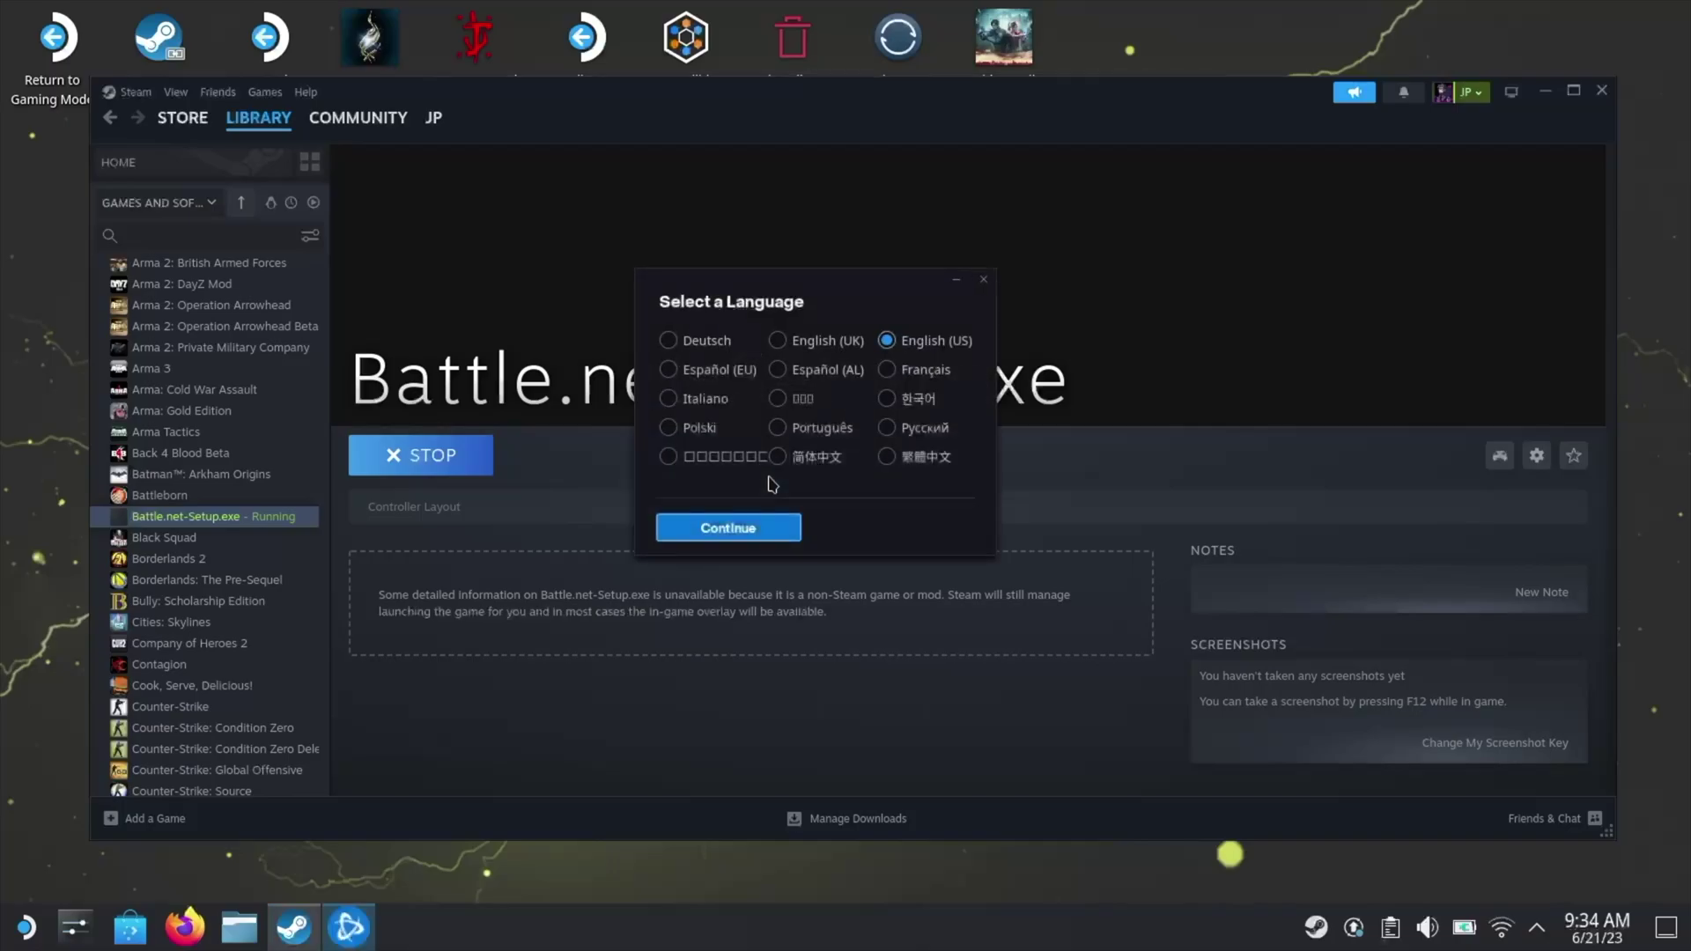
left_click(778, 341)
left_click(754, 531)
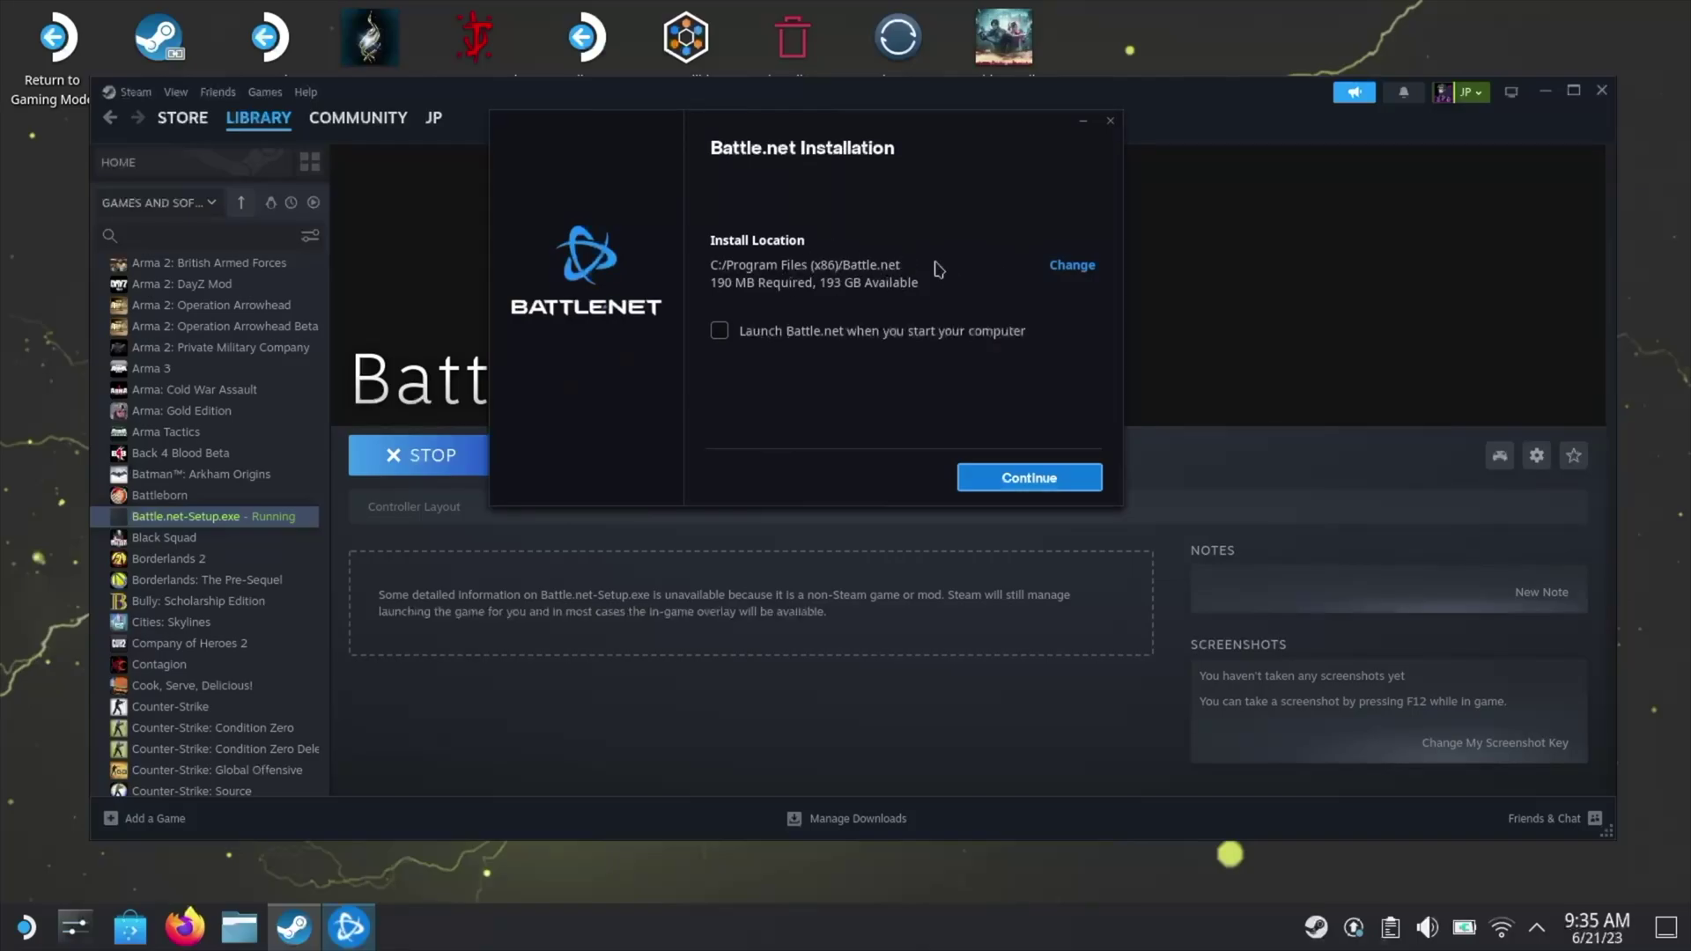
Open Home > Games in Dolphin and create a 'Battle .net' folder.
left_click(238, 926)
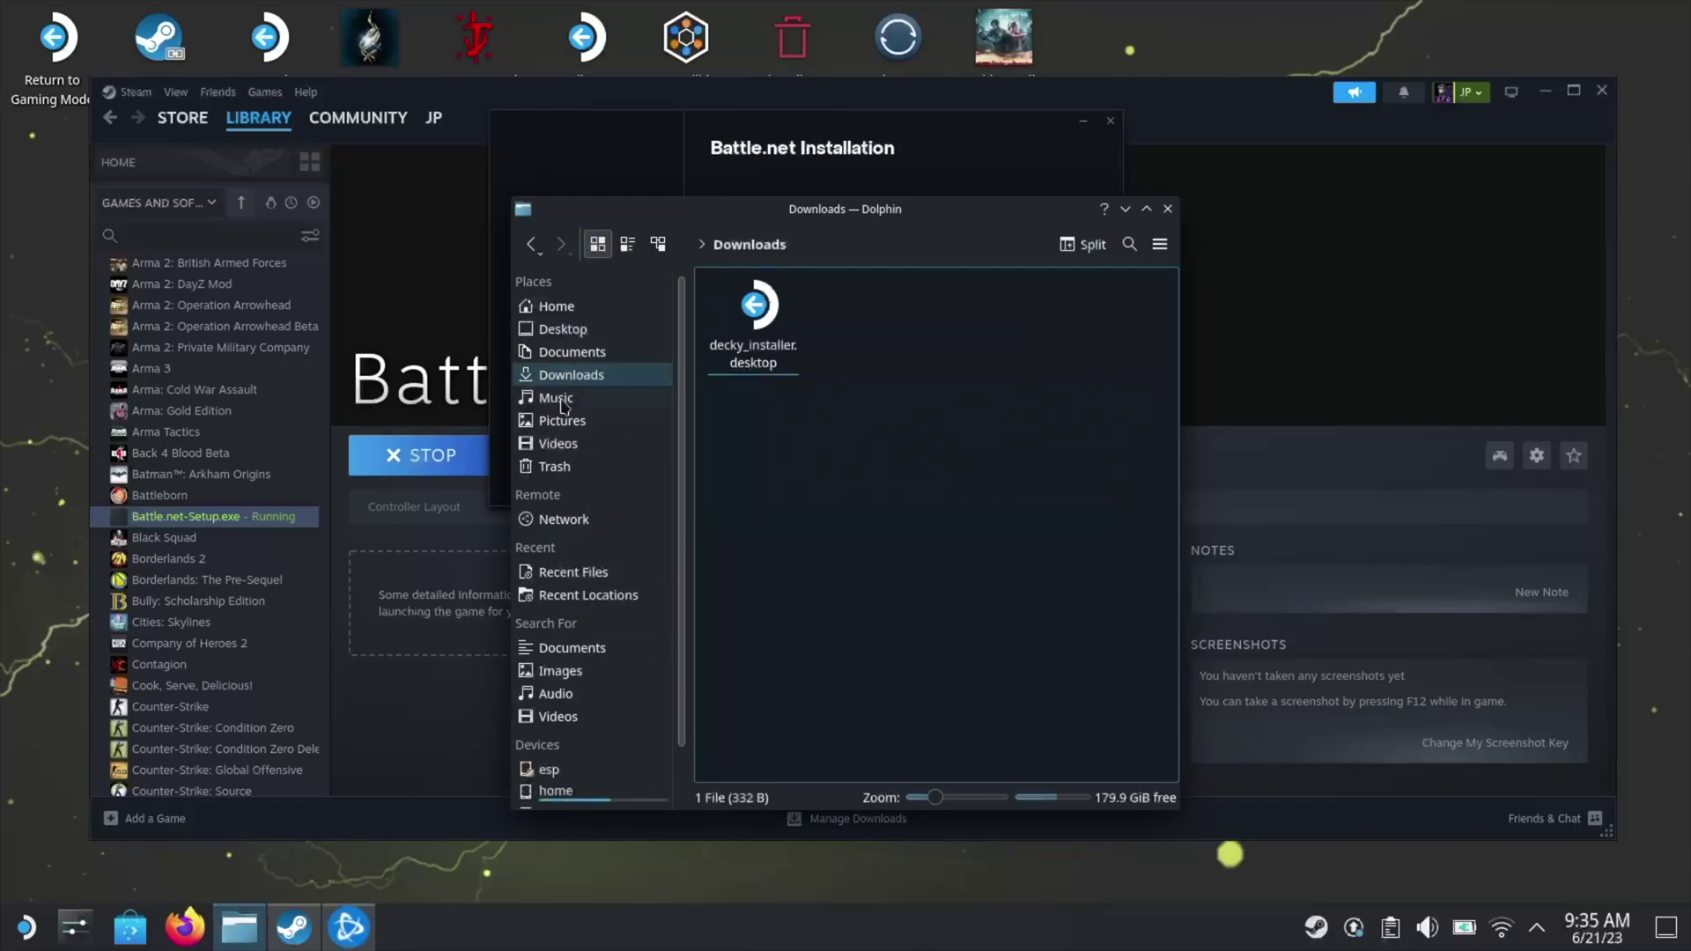
left_click(552, 310)
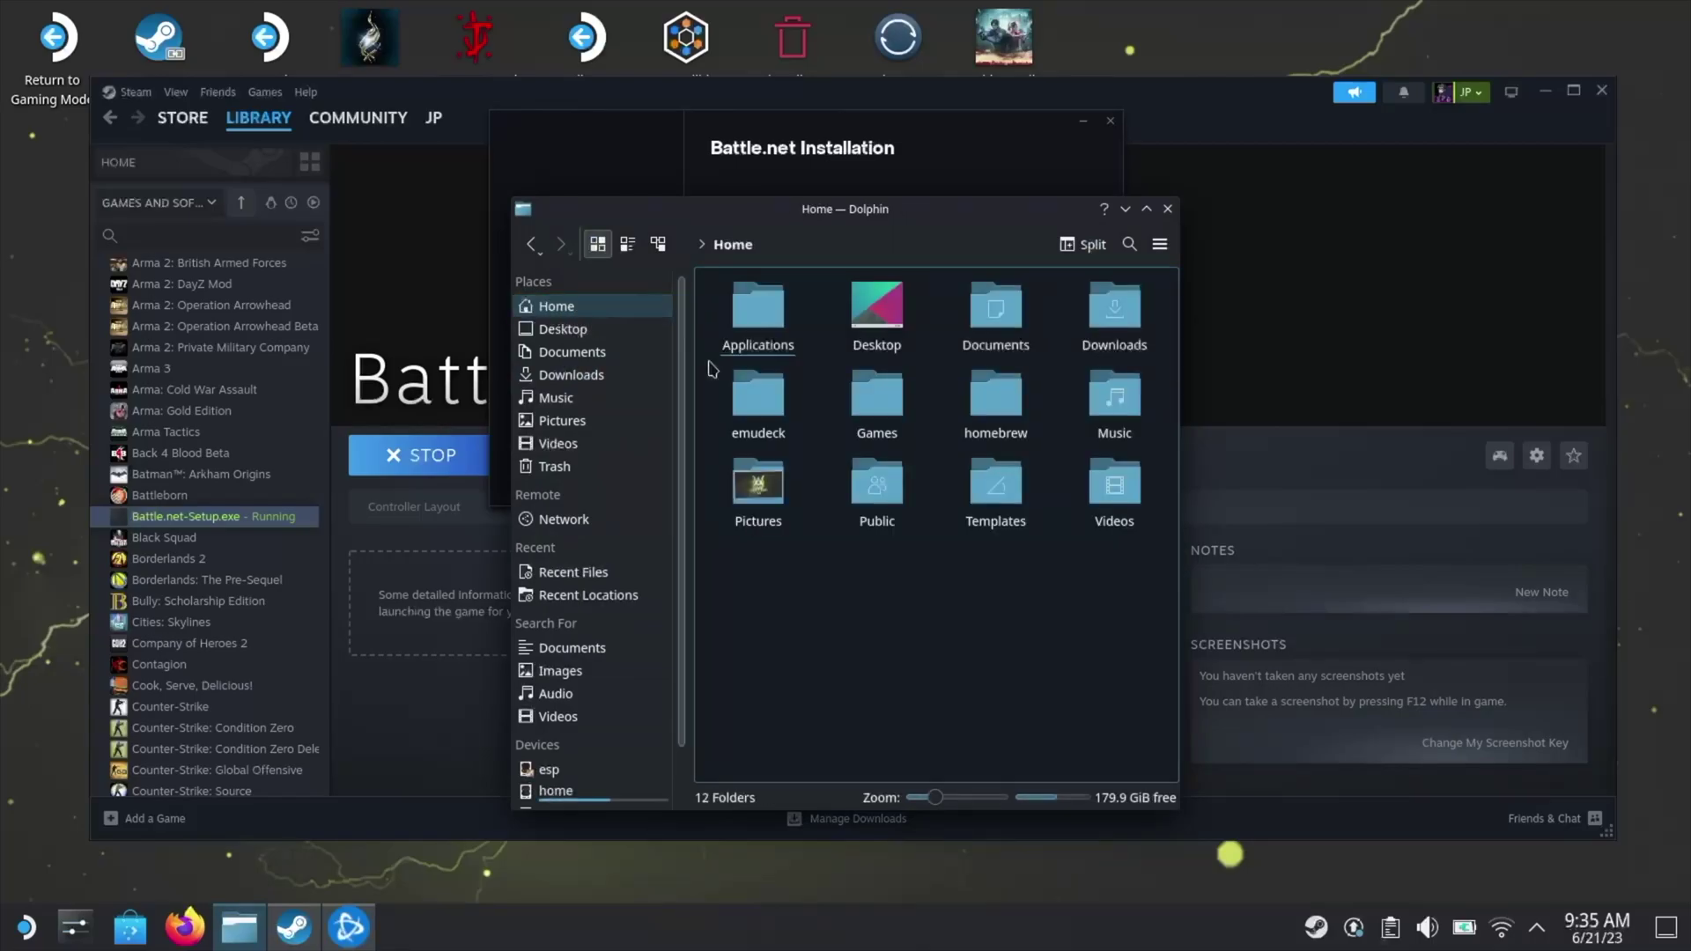
mouse_move(876, 403)
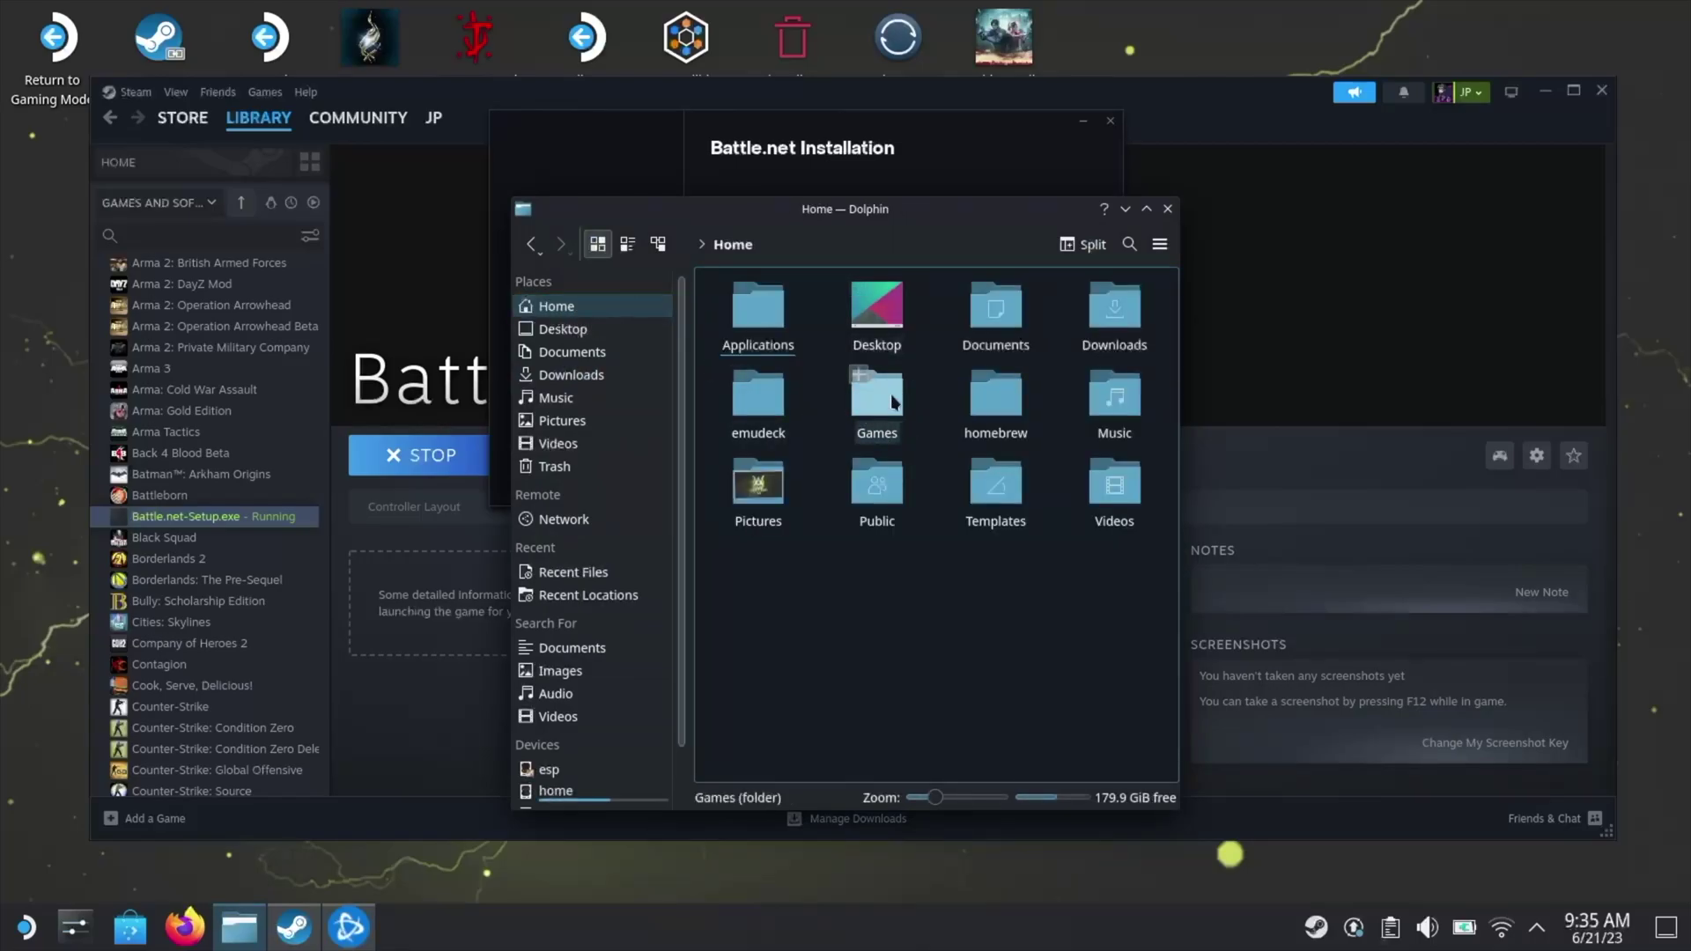
left_click(878, 414)
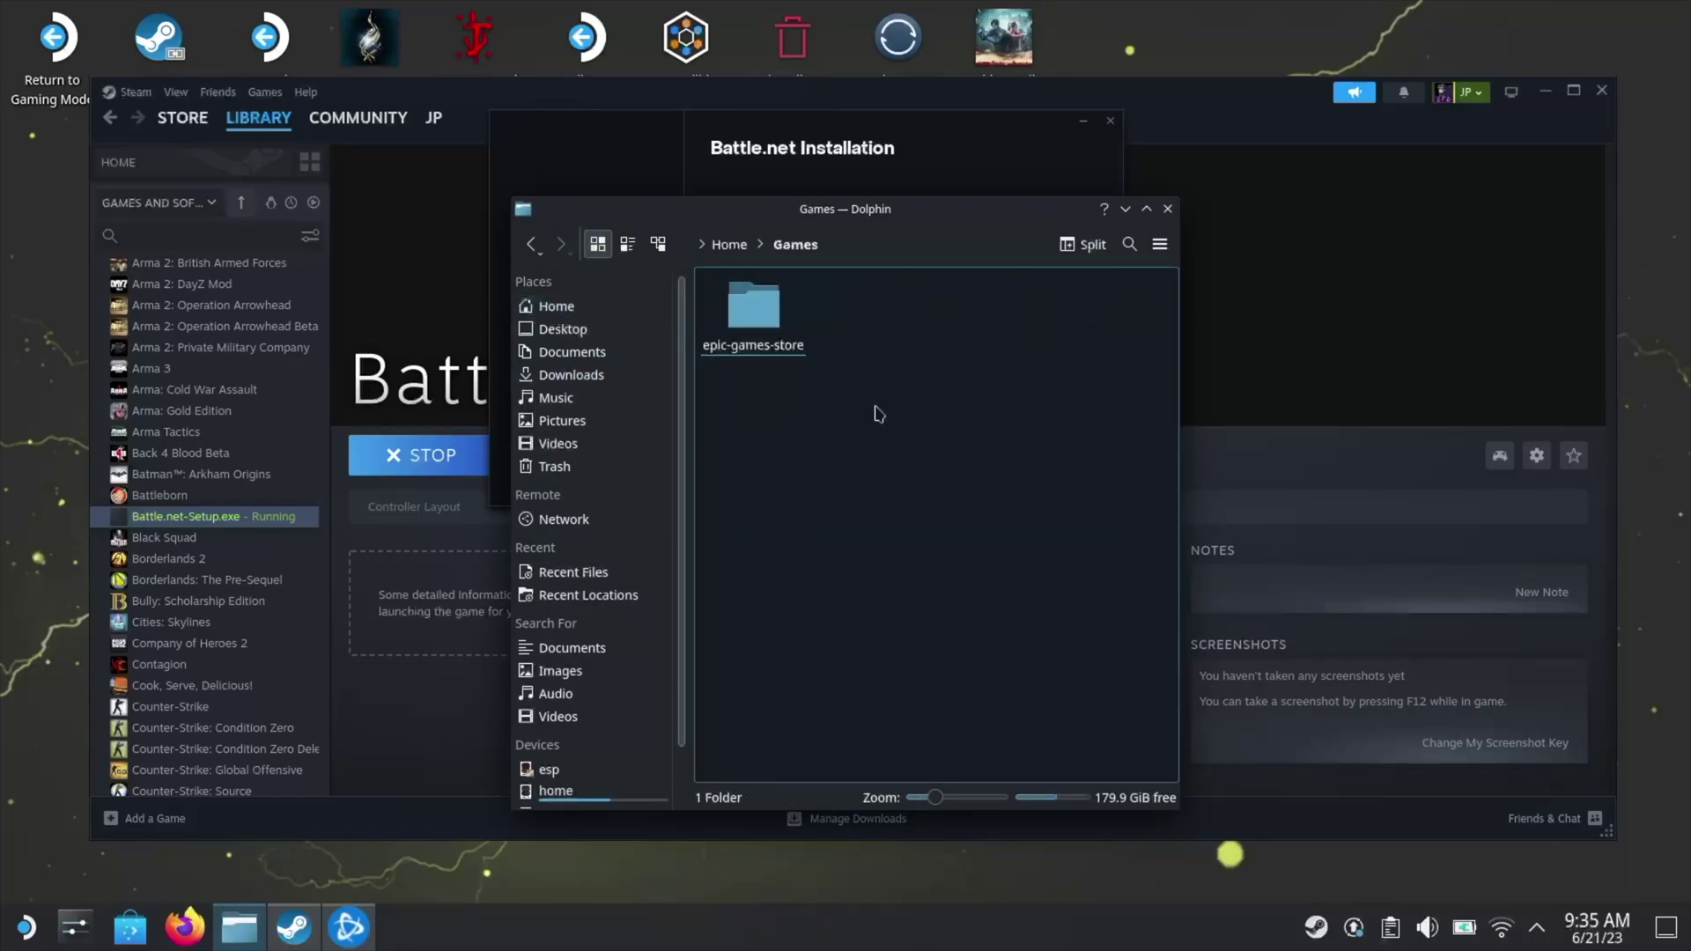
right_click(781, 437)
mouse_move(898, 449)
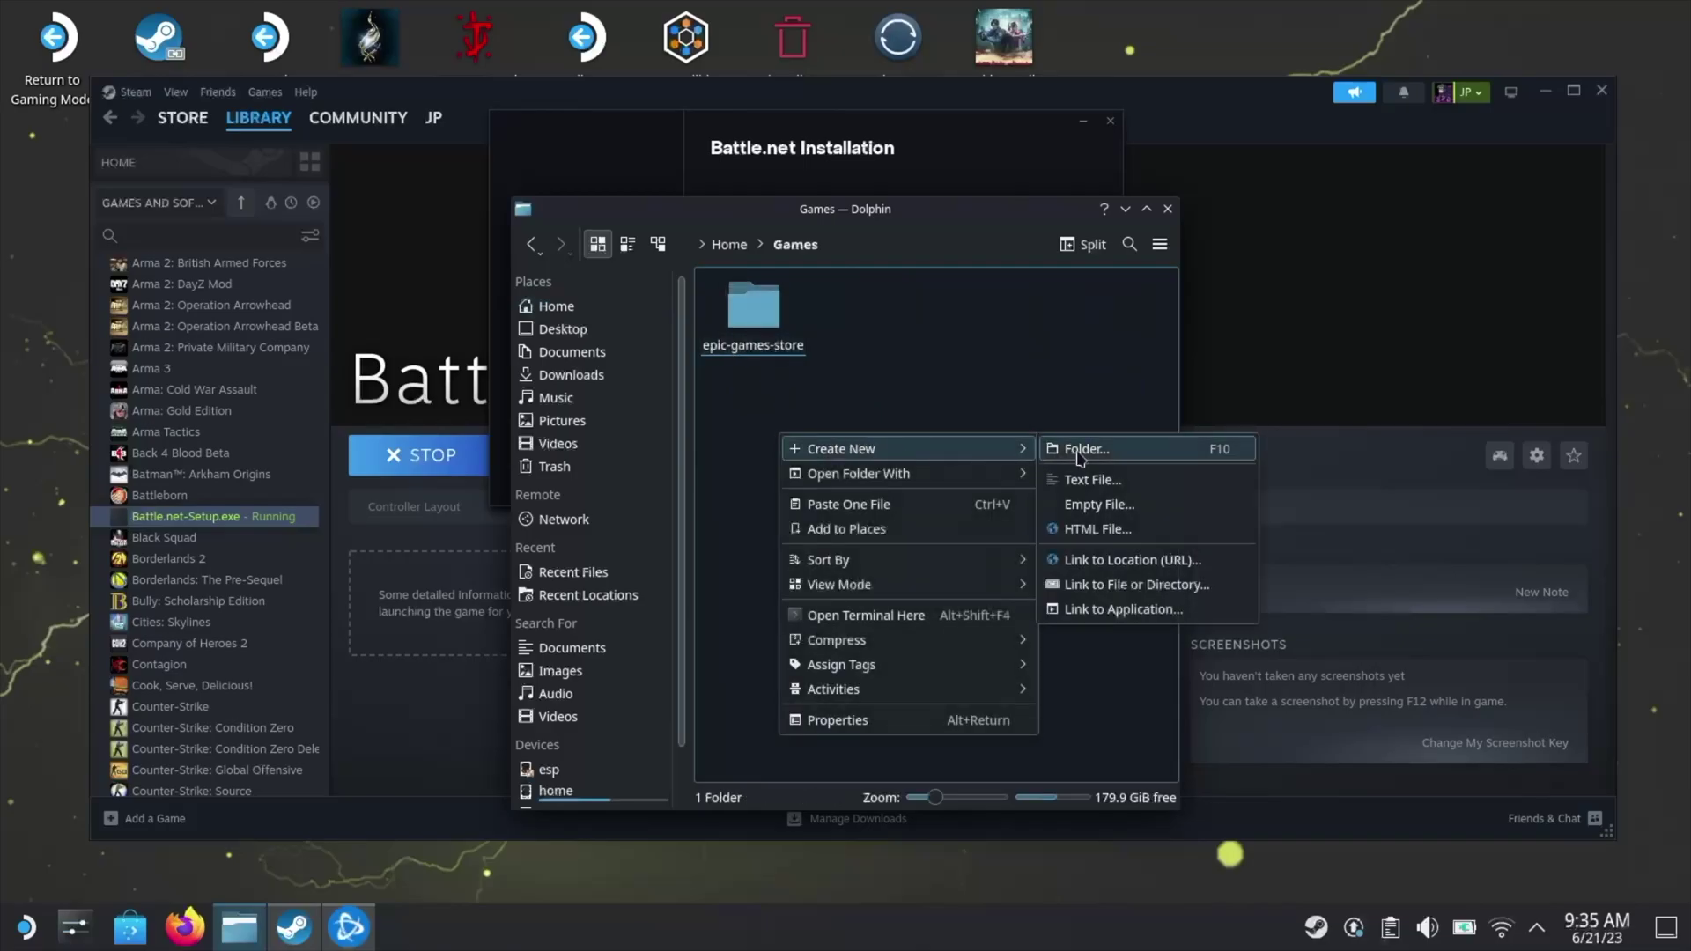
left_click(1083, 449)
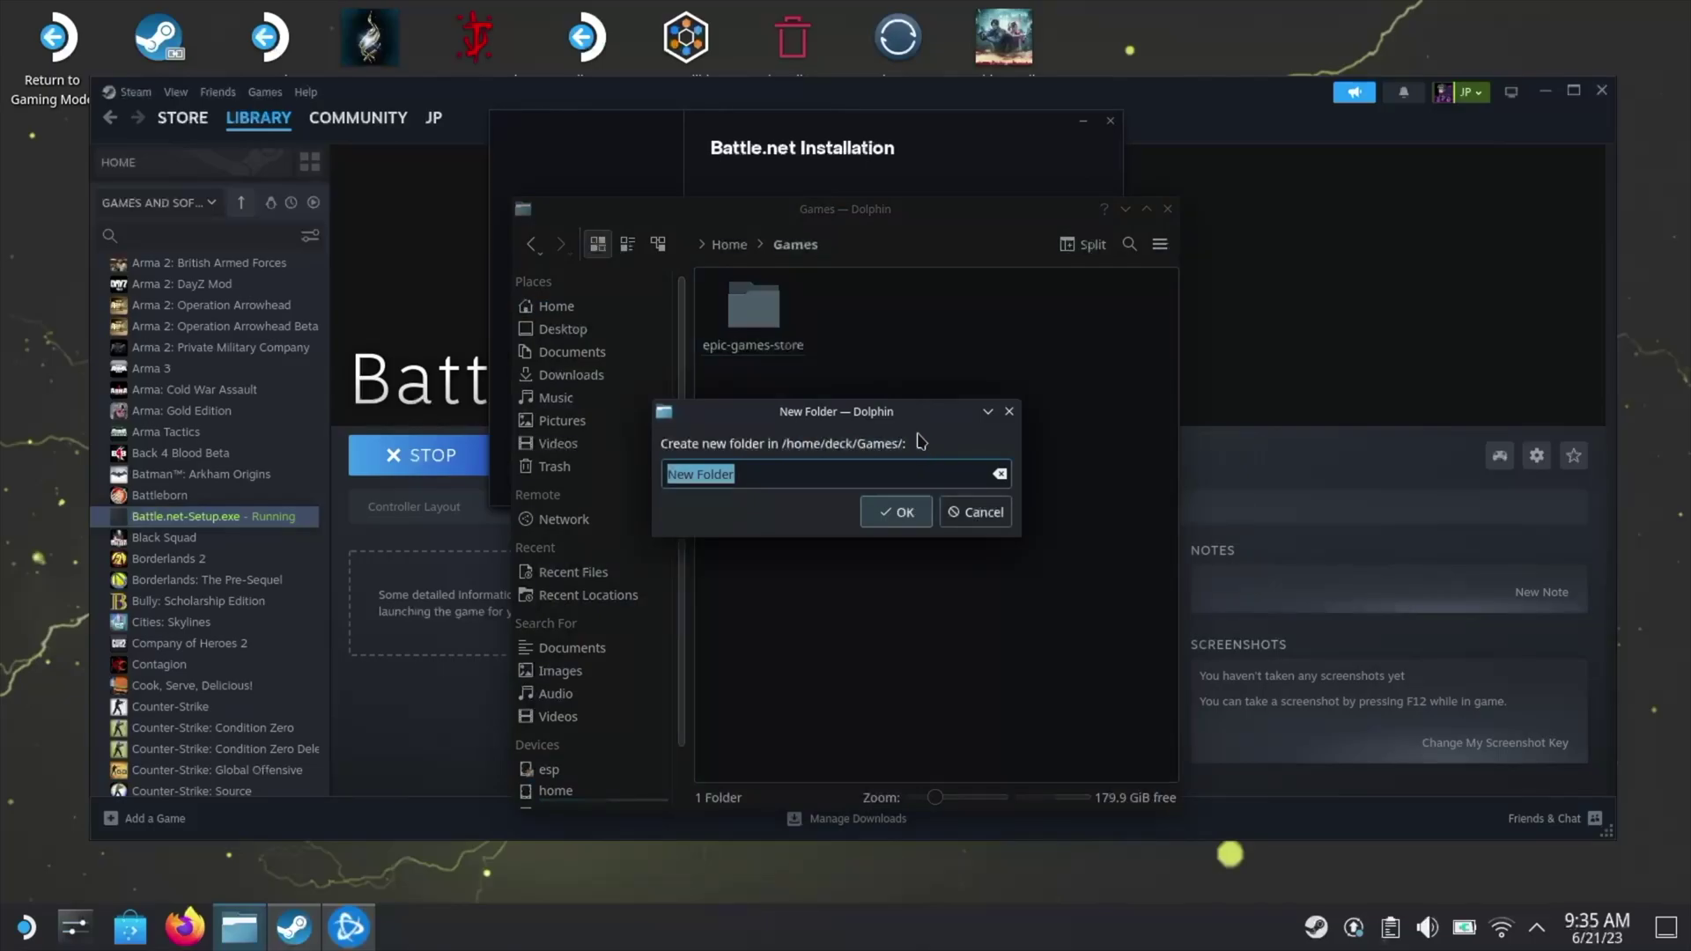
type("Battle .net")
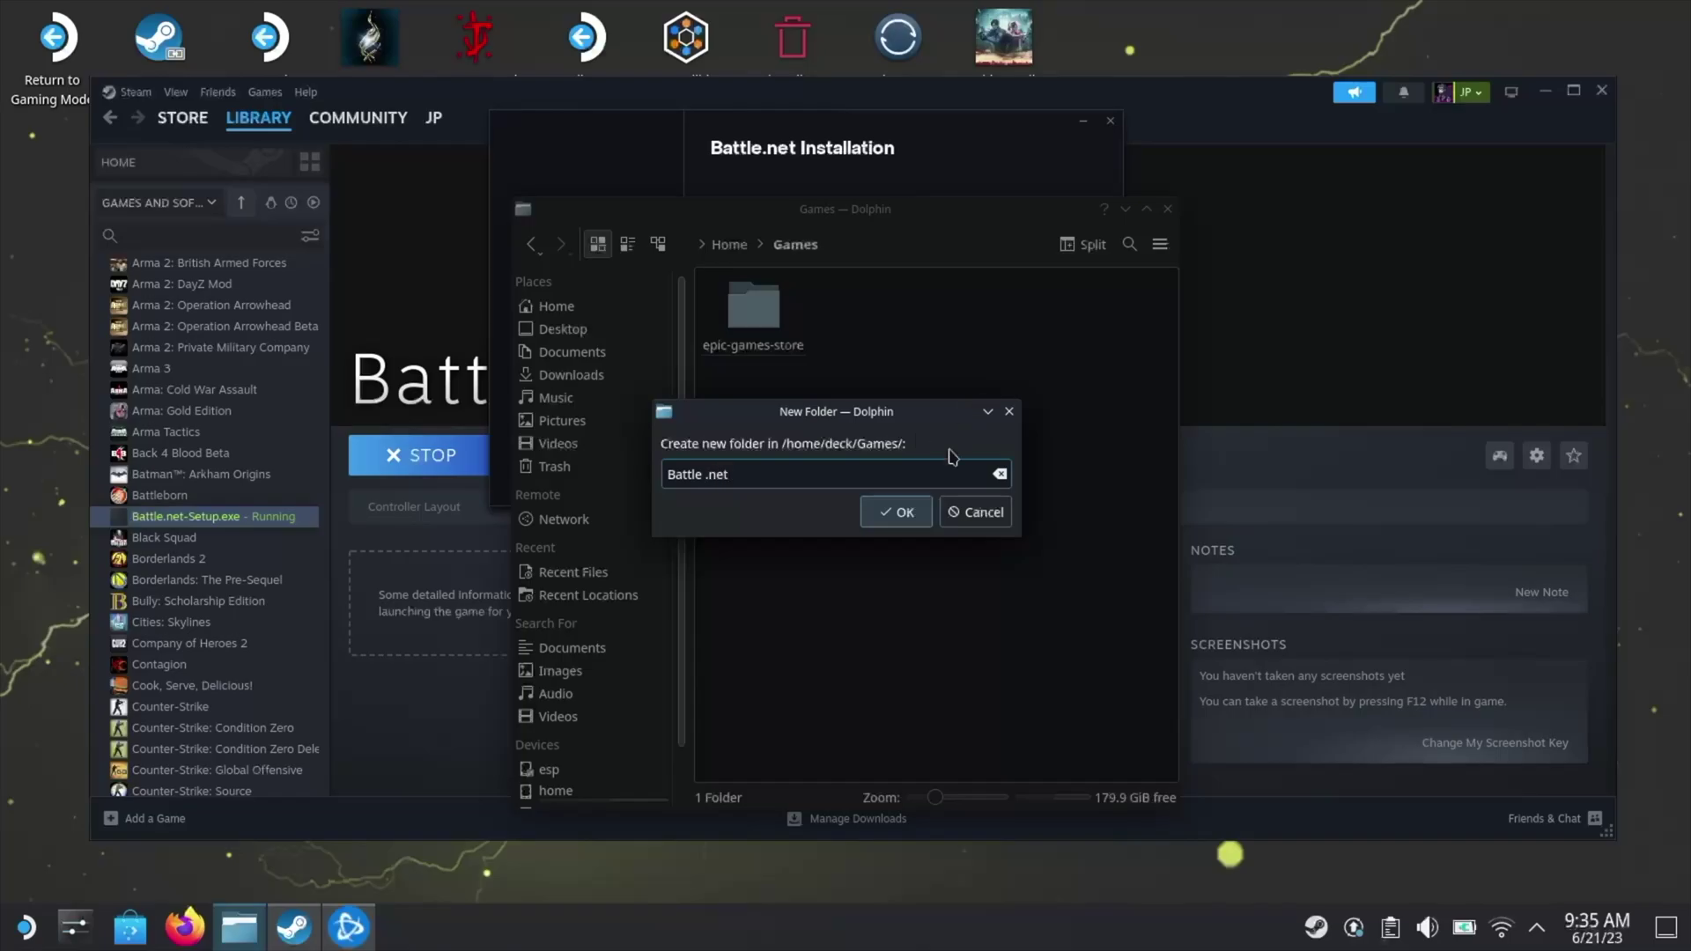
left_click(894, 518)
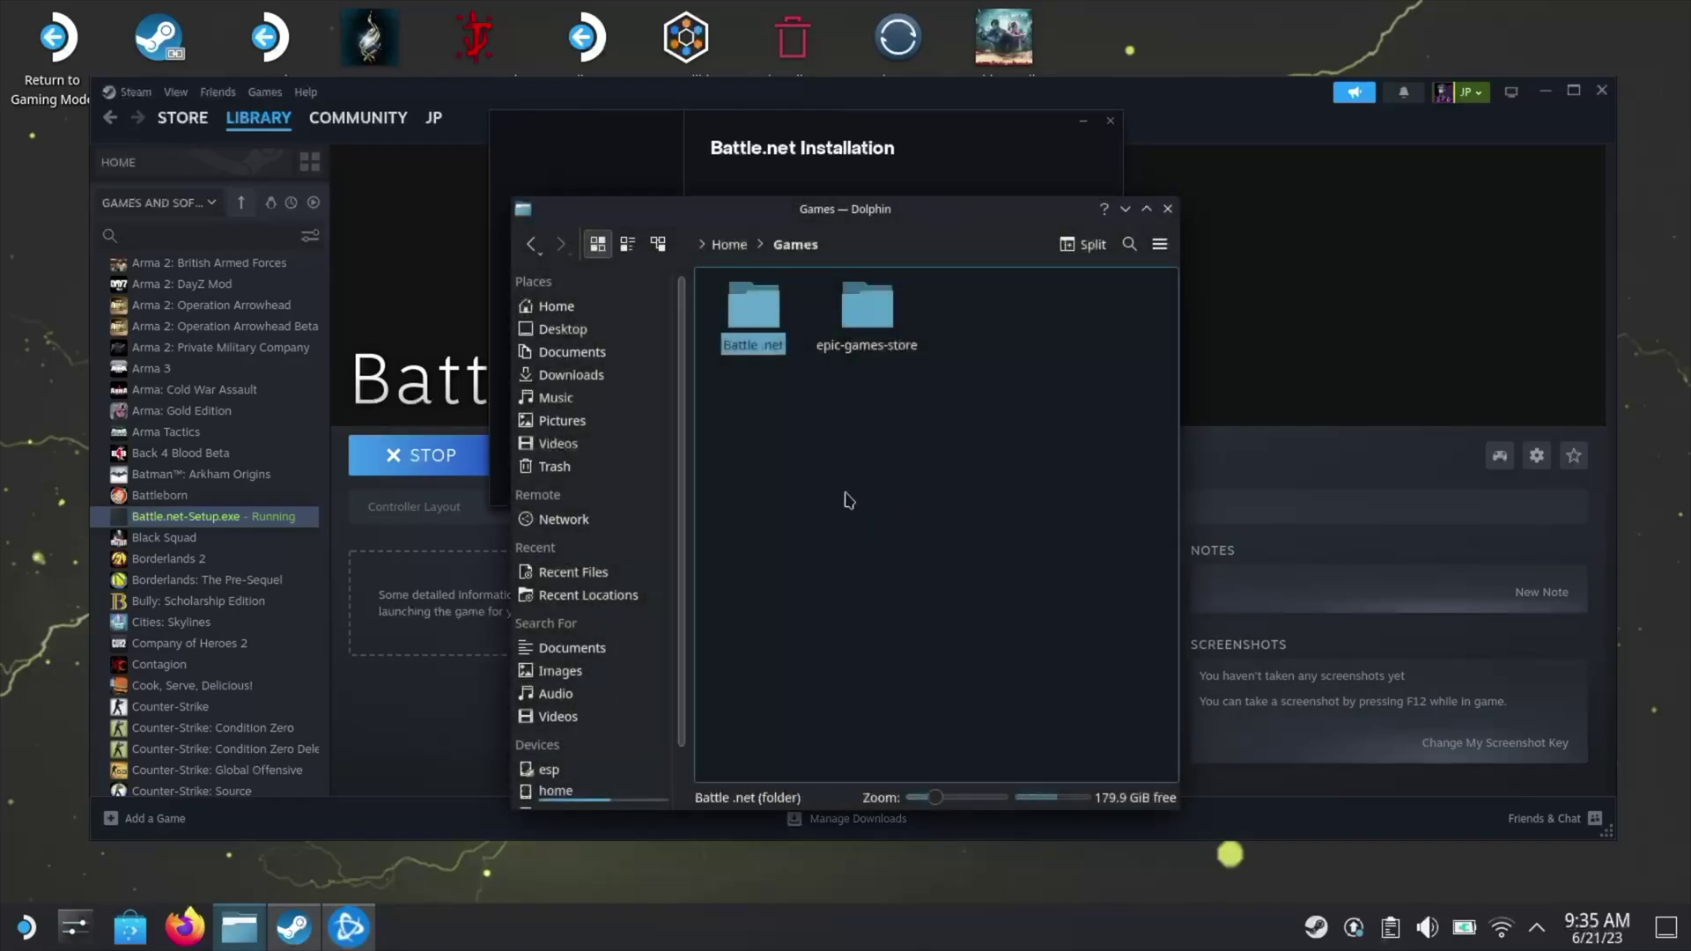
Create a second 'Diablo 4' folder in Games.
right_click(834, 456)
mouse_move(895, 470)
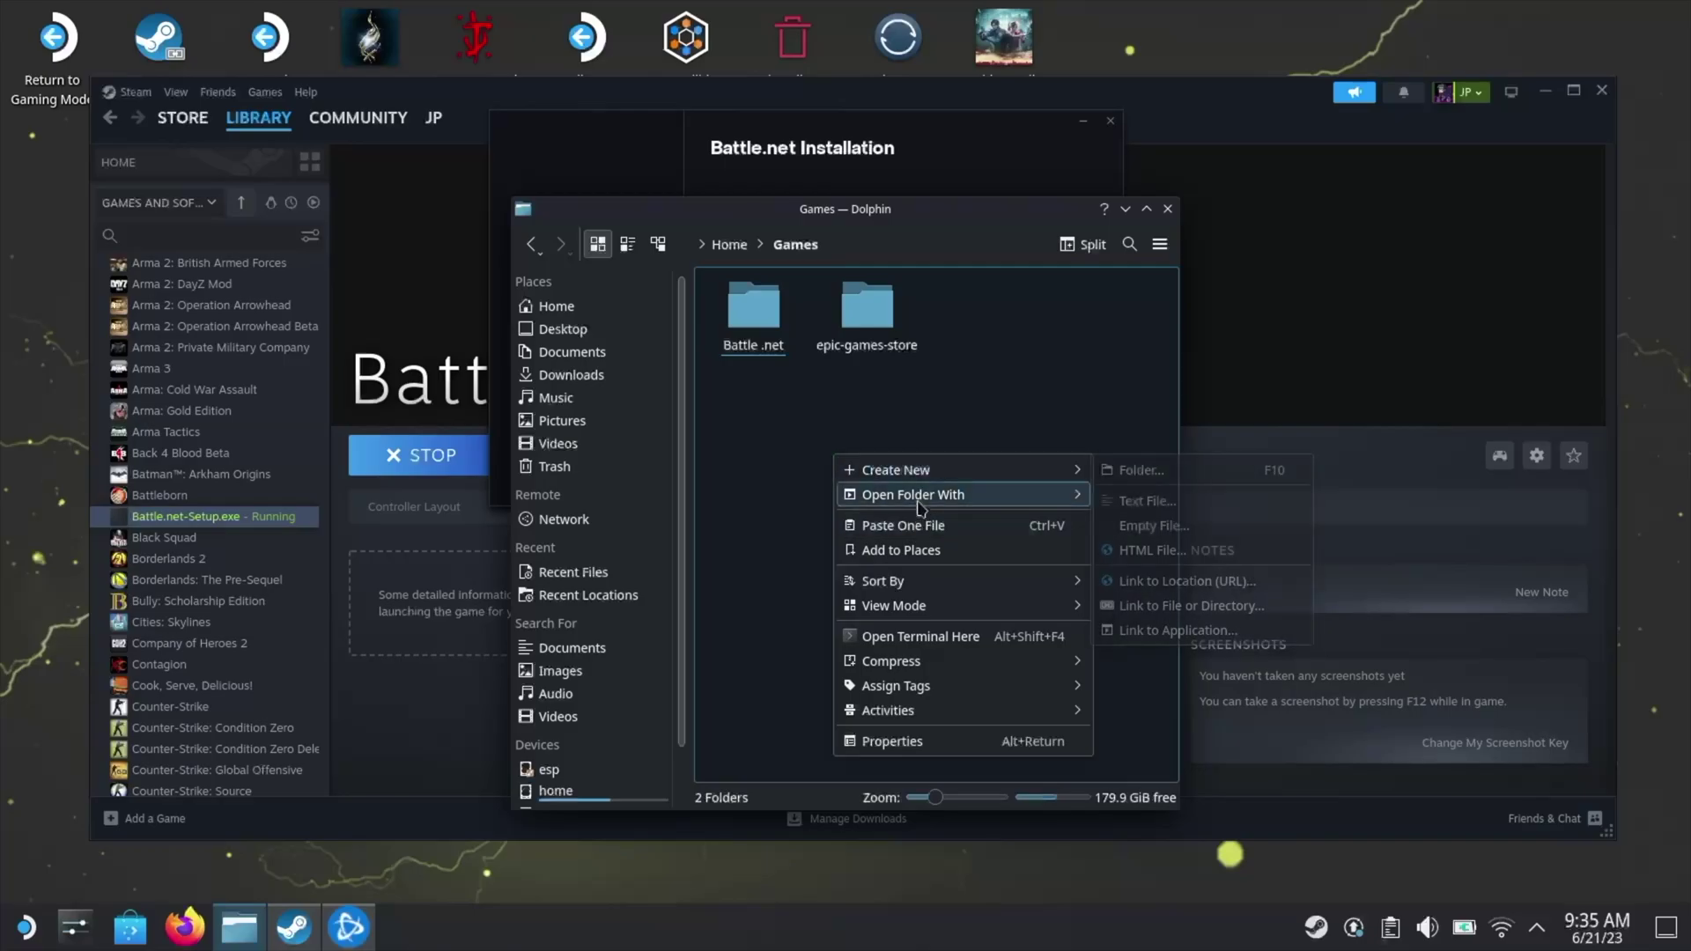
left_click(1128, 473)
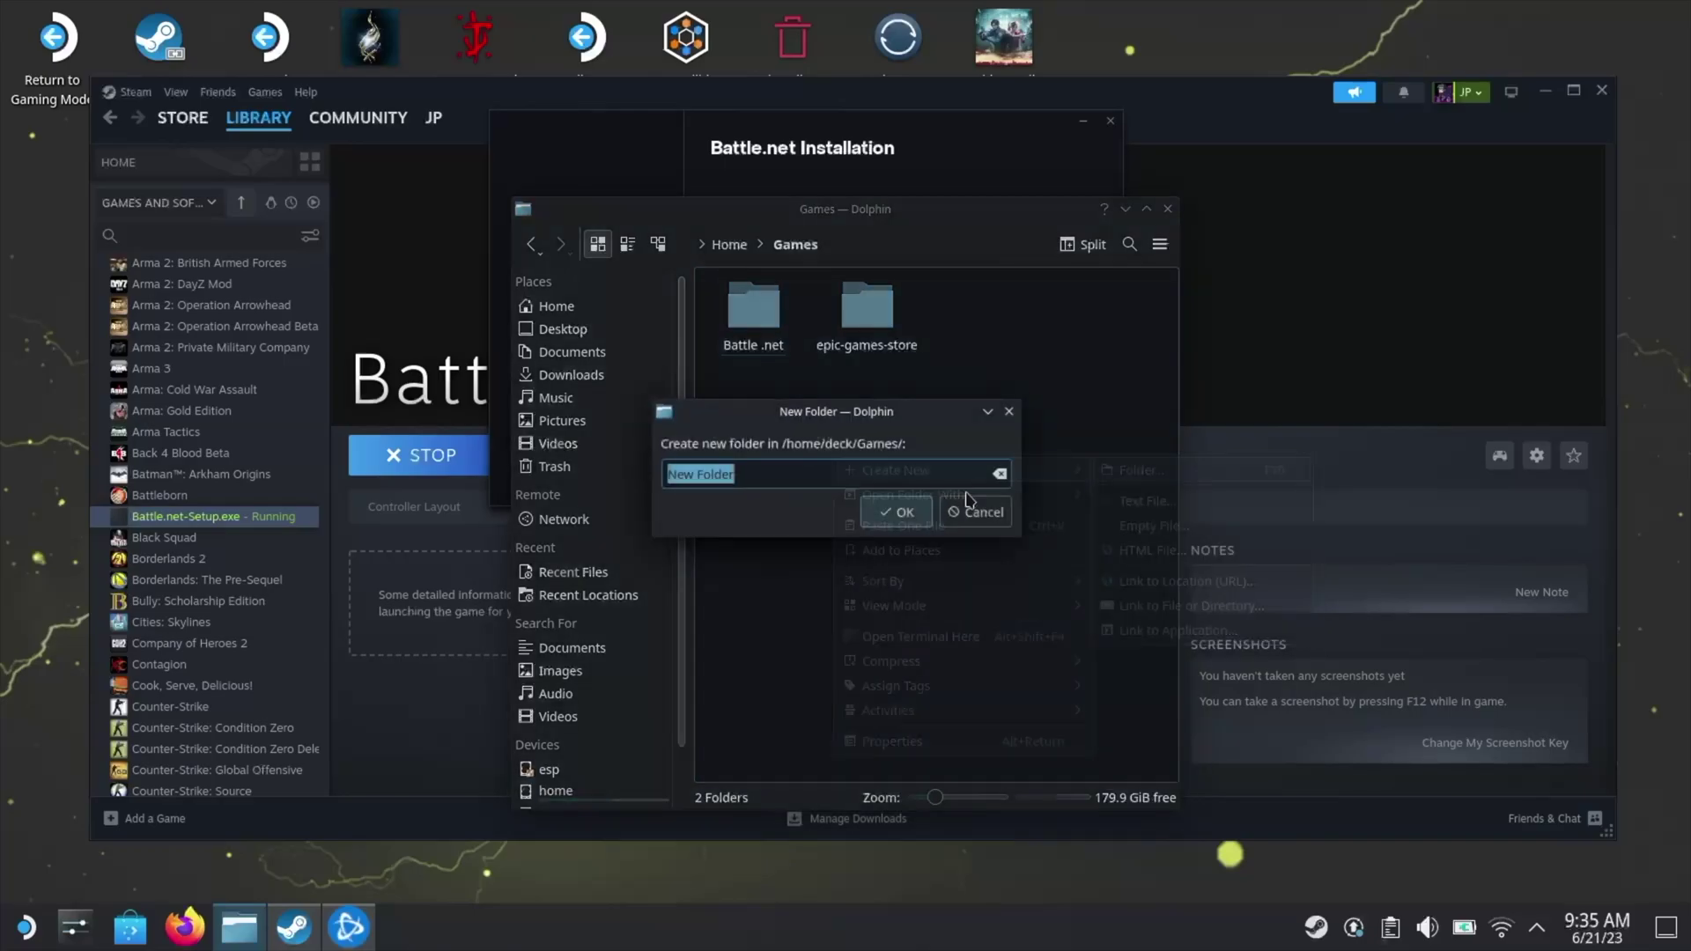
type("Diablo 4")
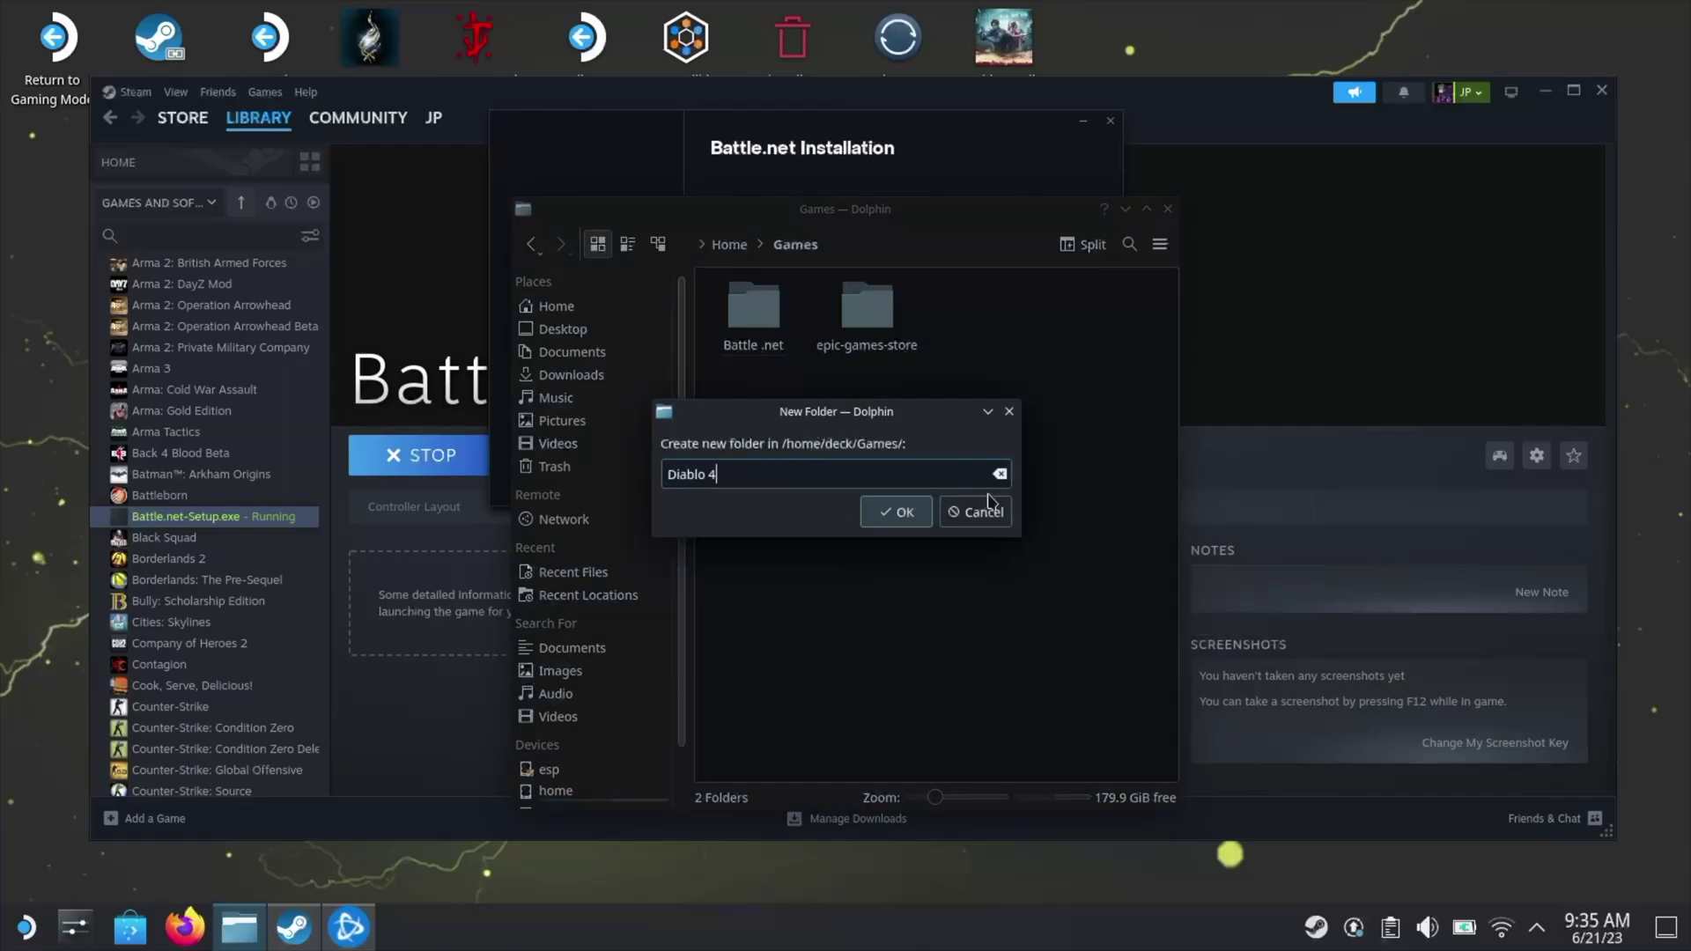
left_click(889, 516)
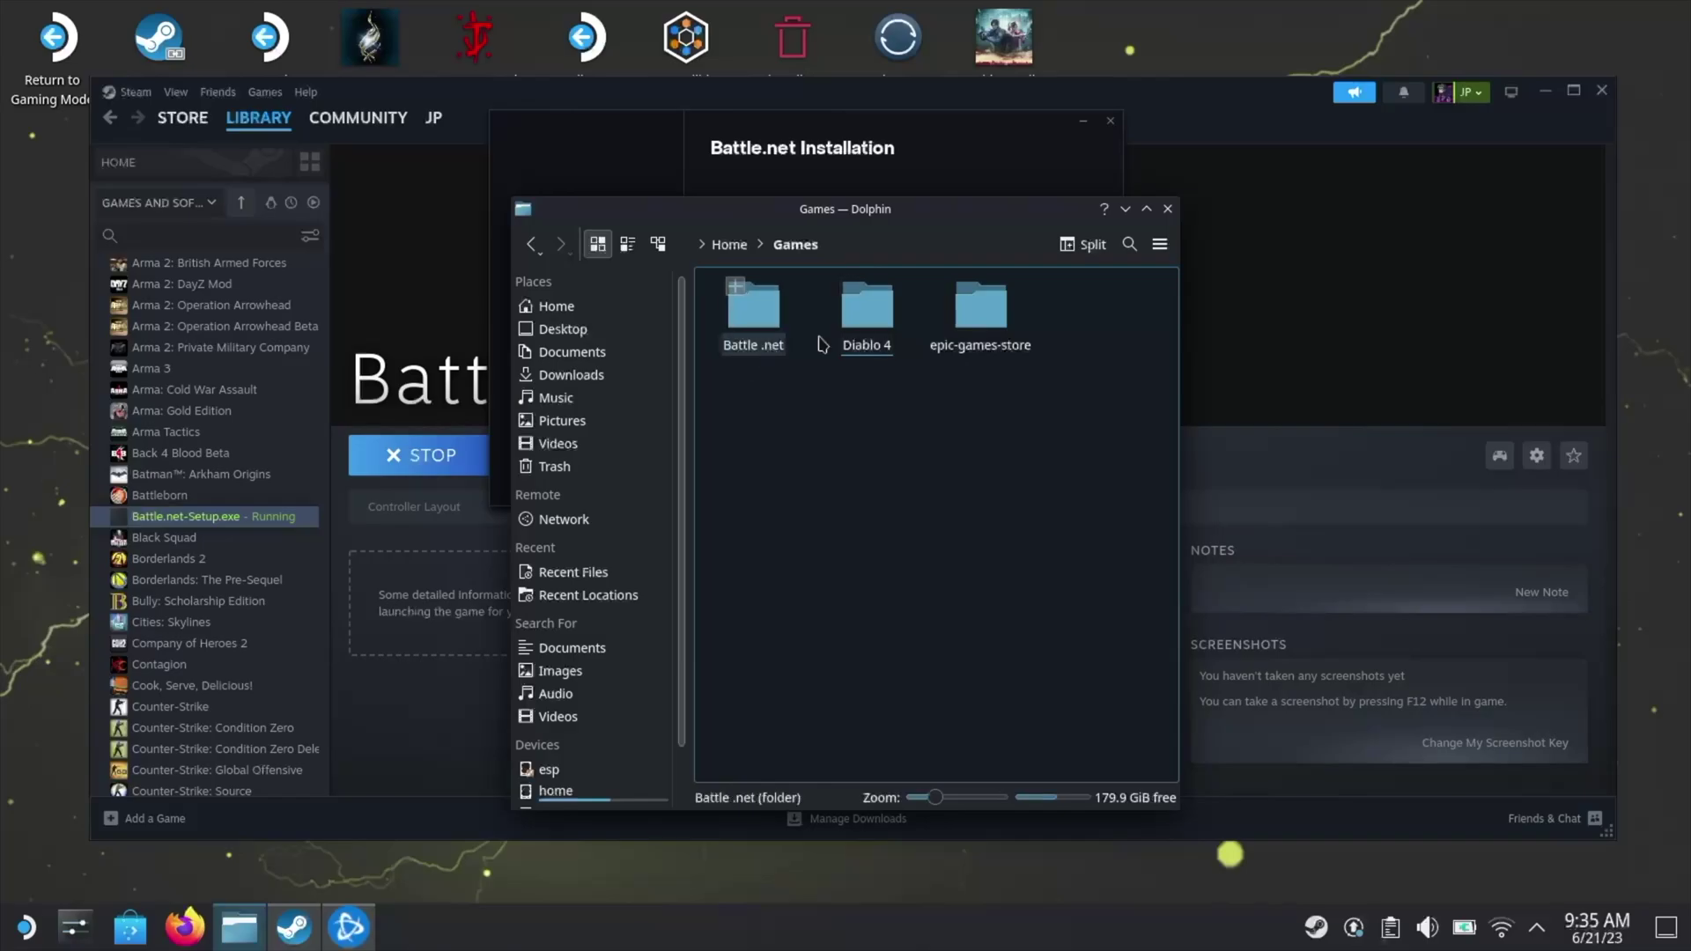
Close Dolphin and set the install location to Z:/home/deck/Games/Battle .net.
left_click(1168, 209)
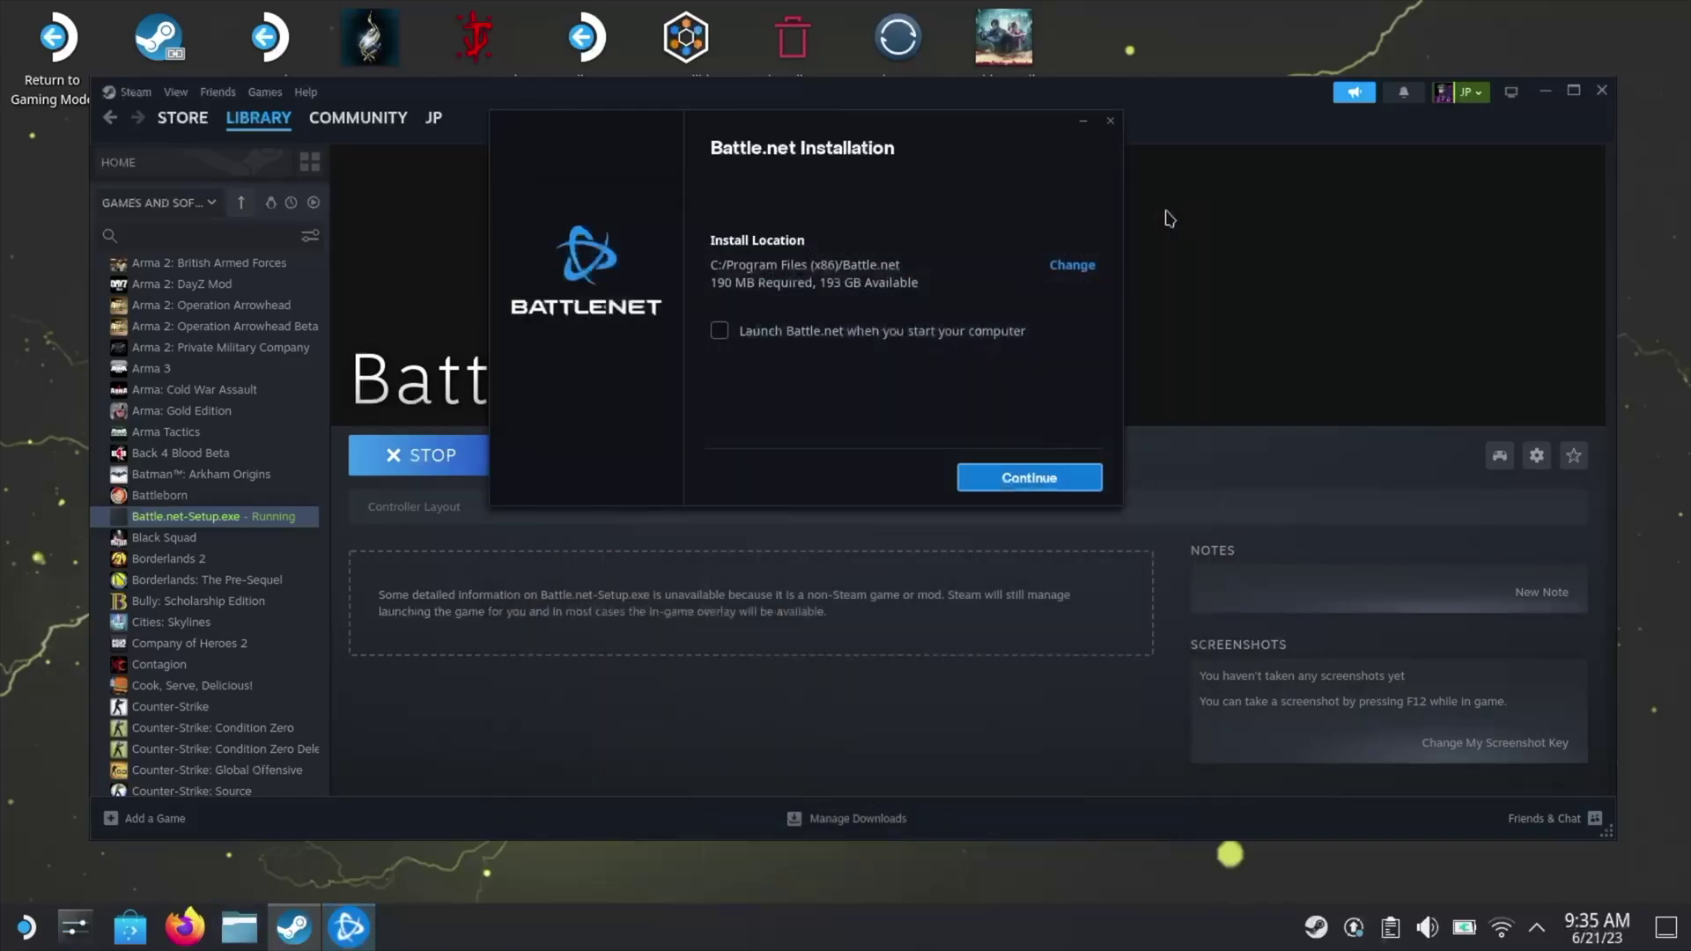
left_click(1076, 266)
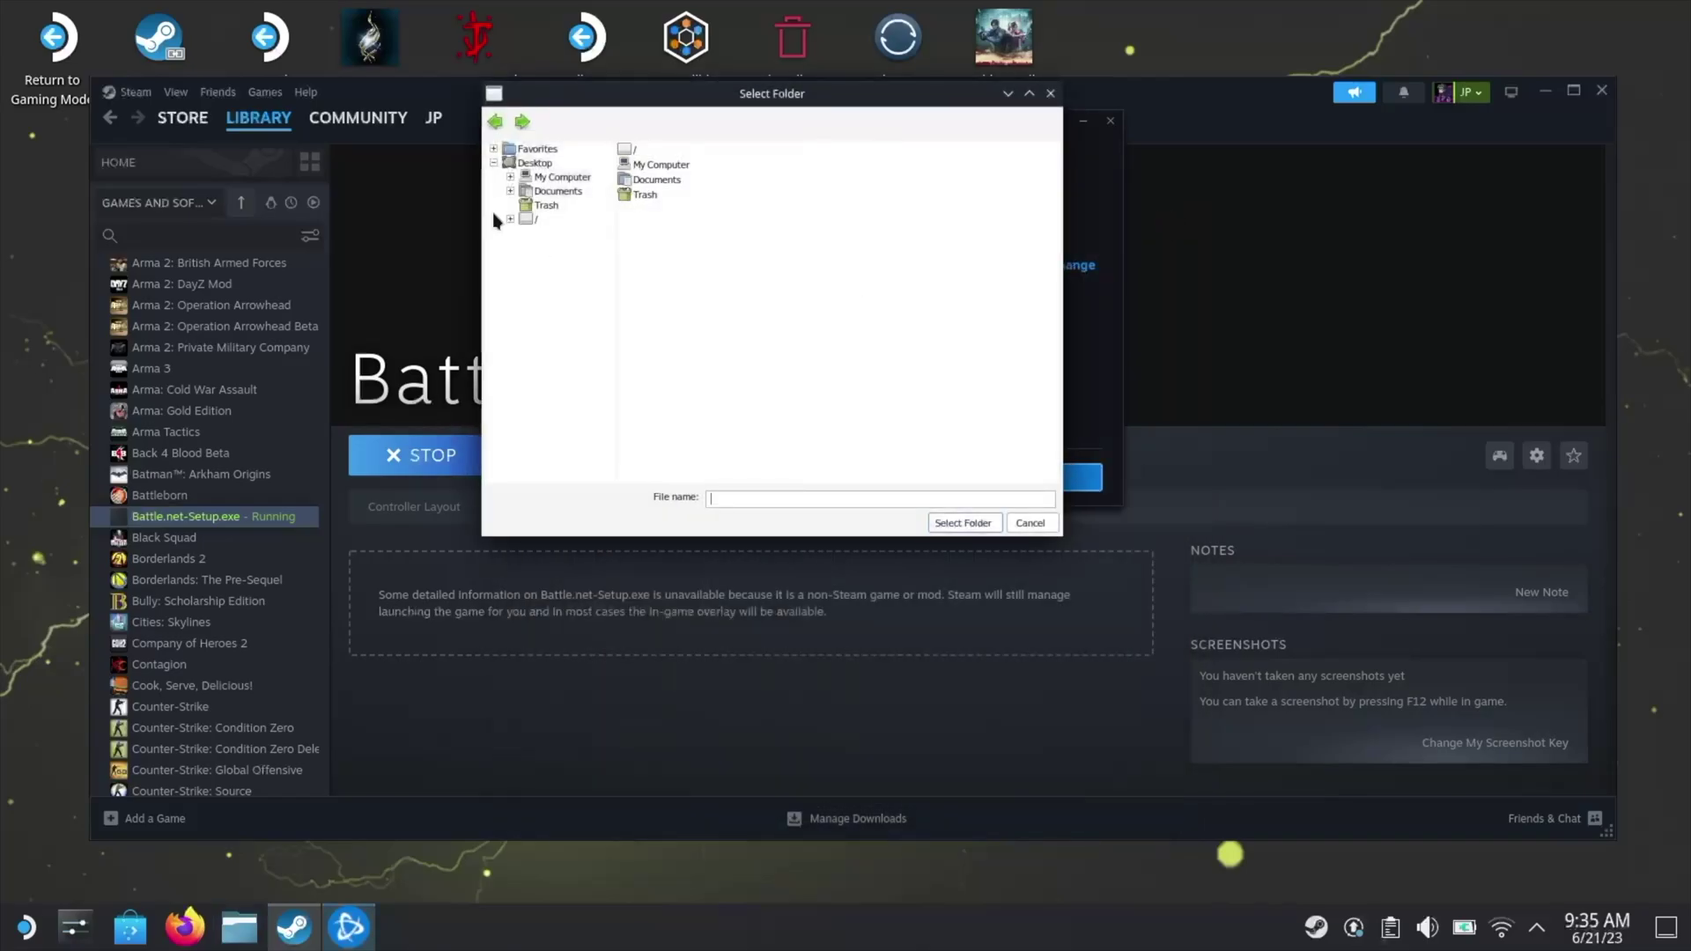
left_click(510, 178)
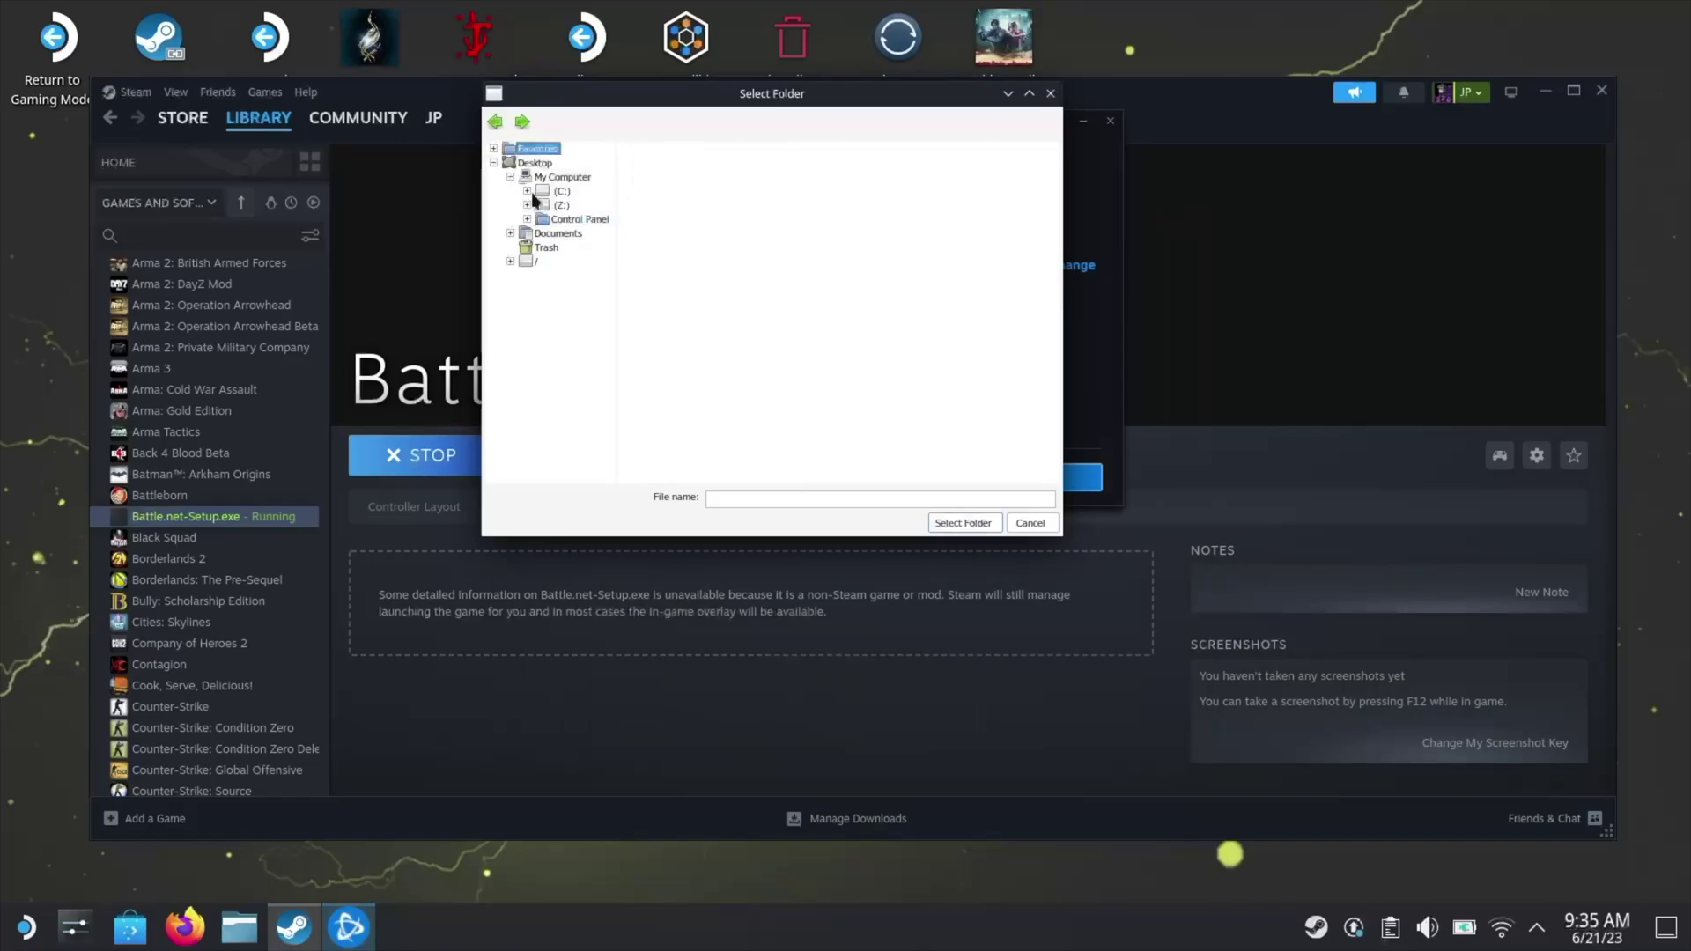
left_click(526, 205)
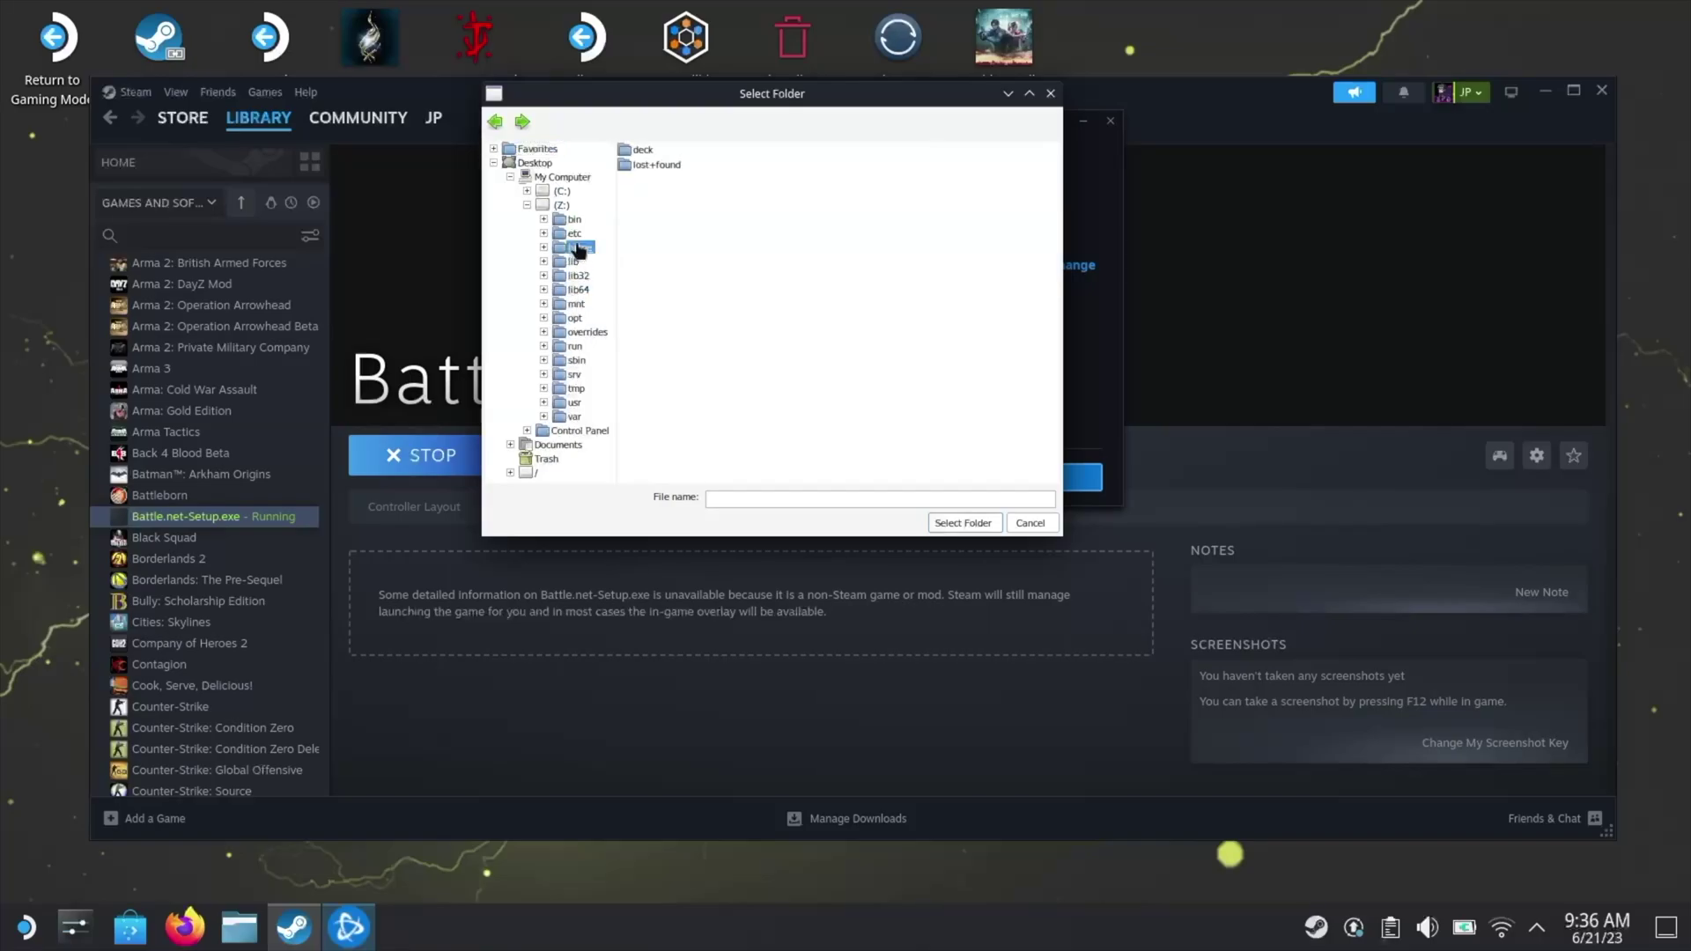
left_click(642, 150)
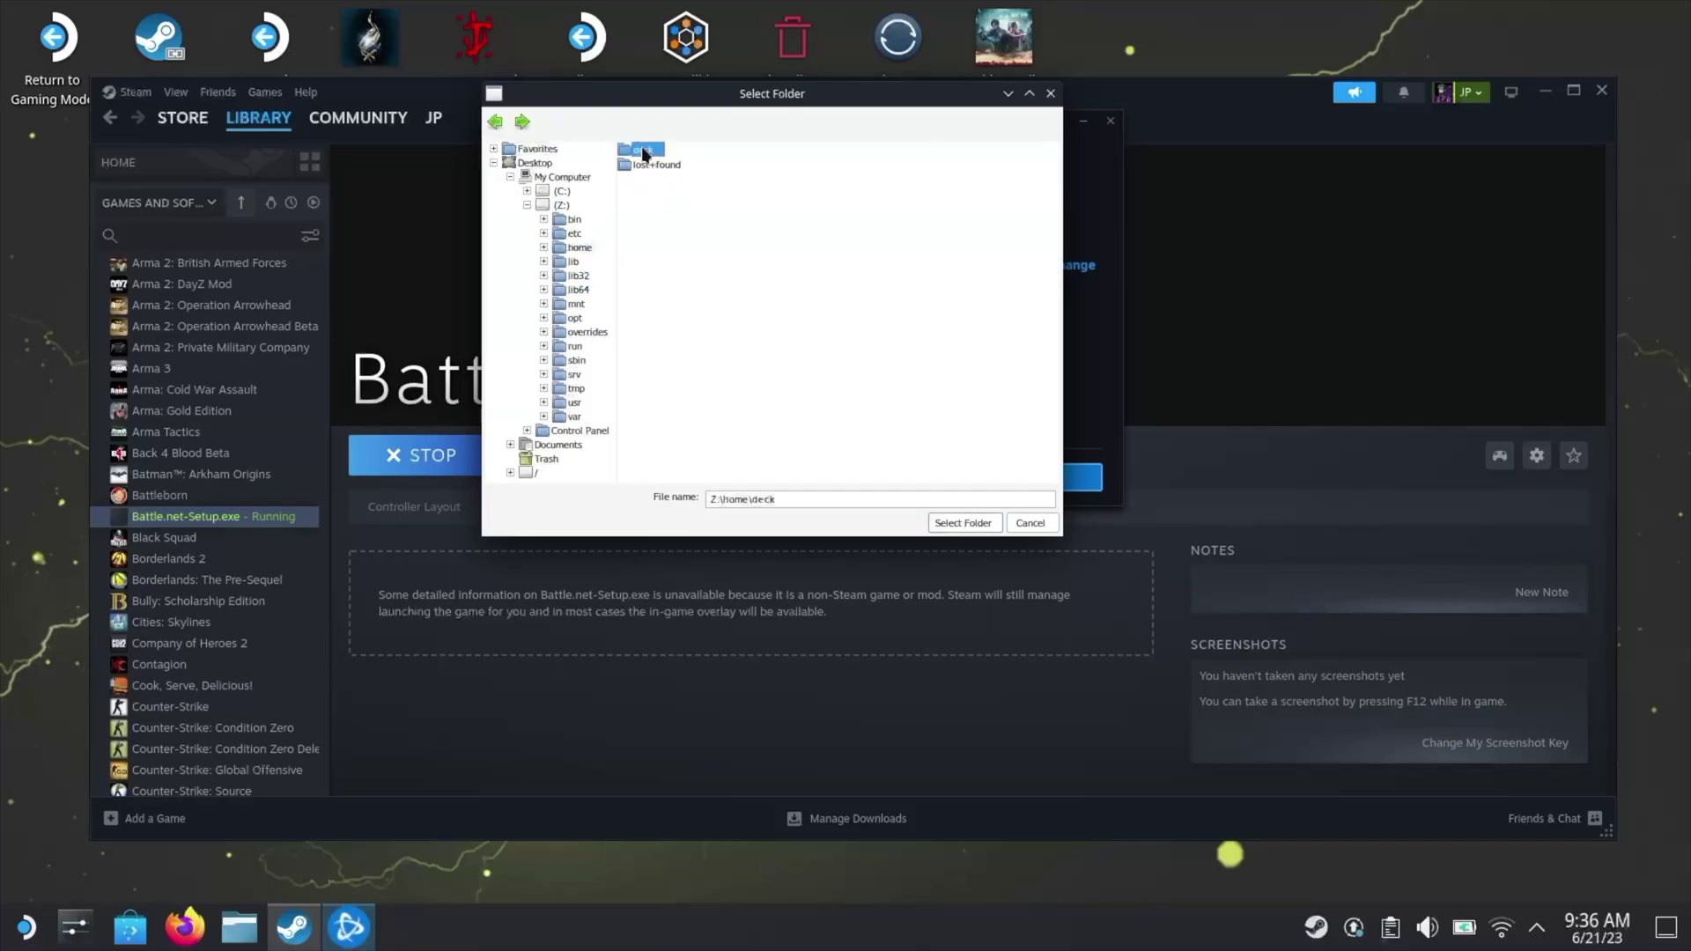
double_click(624, 154)
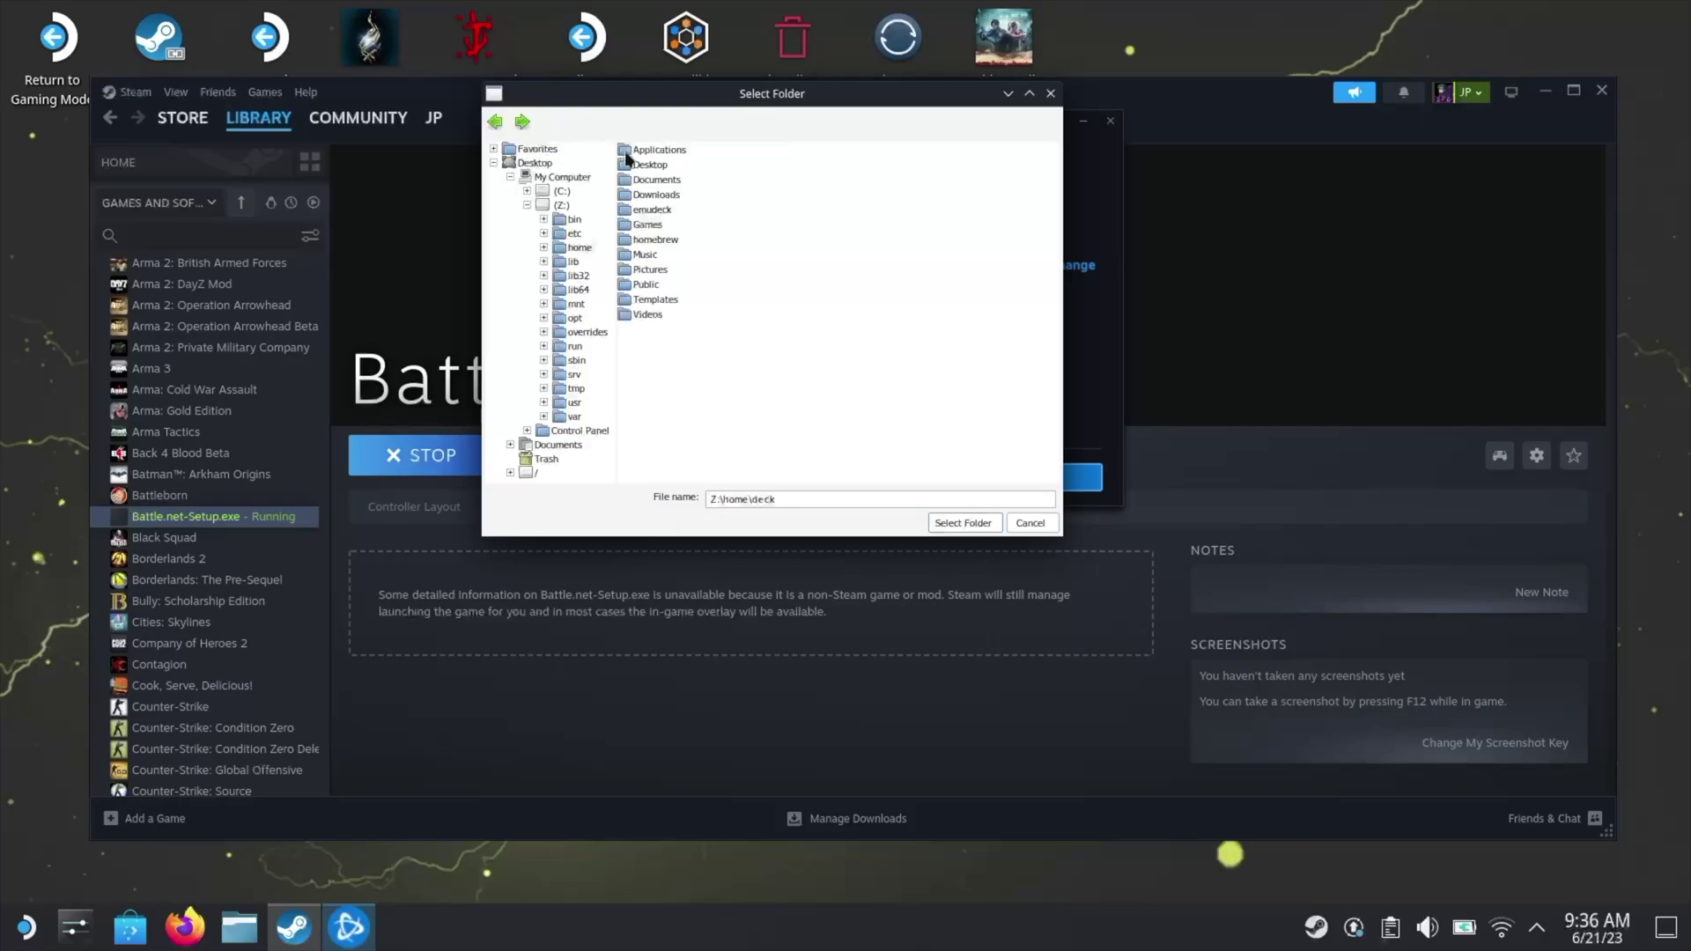
double_click(648, 225)
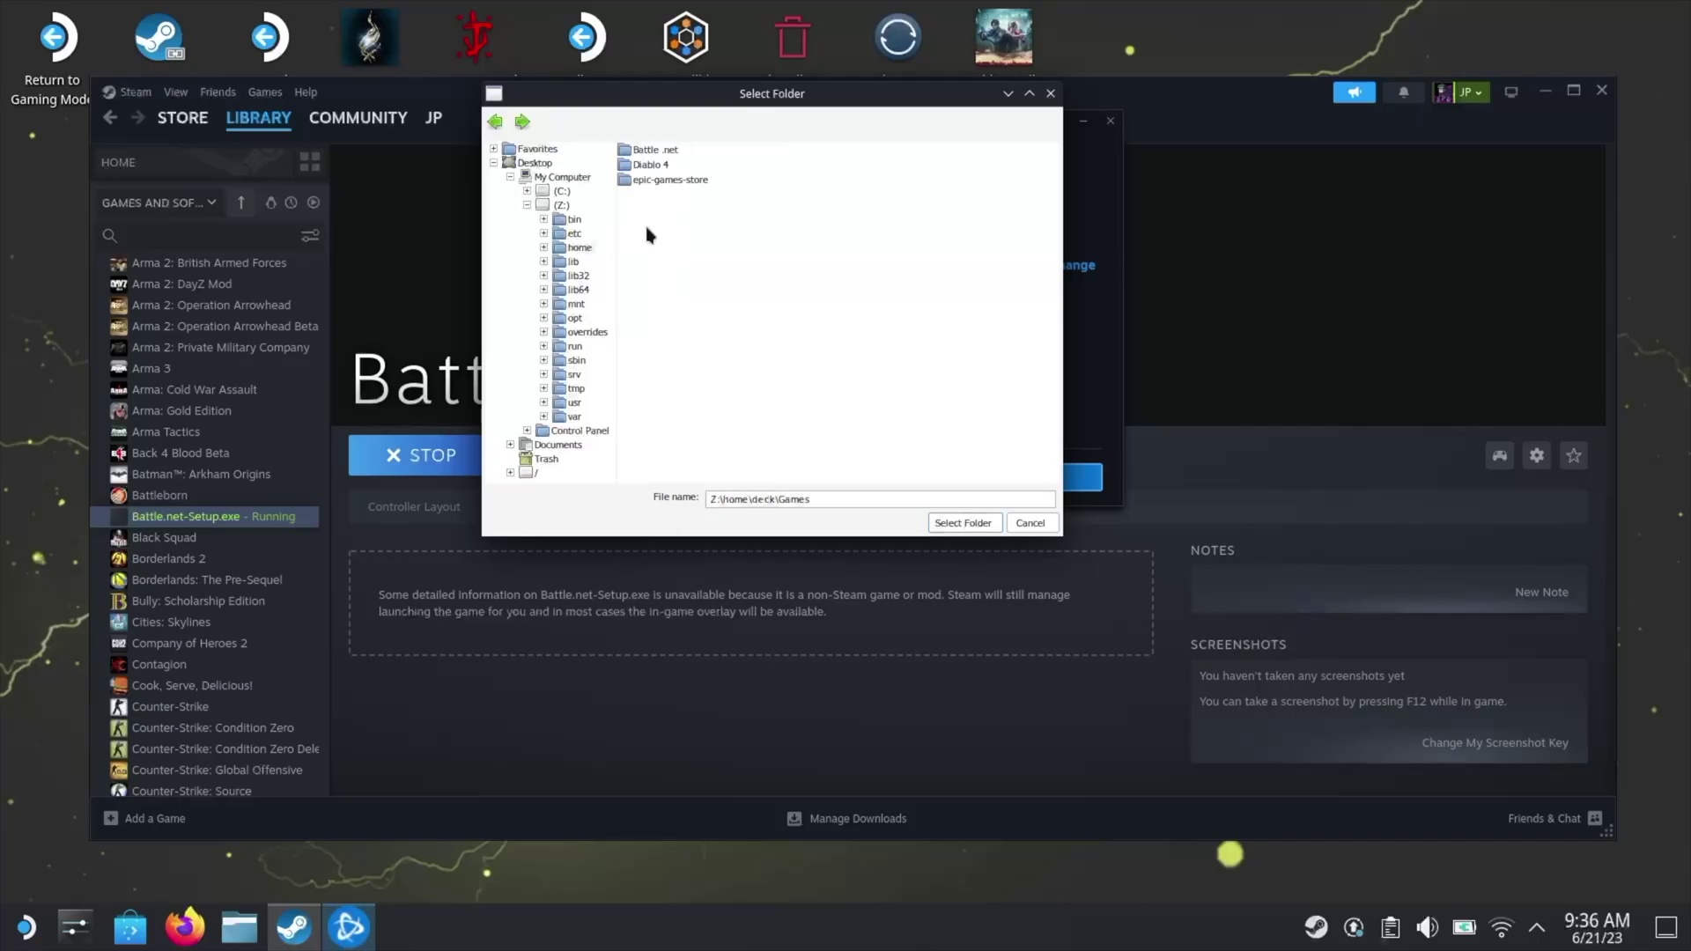
double_click(647, 150)
left_click(979, 524)
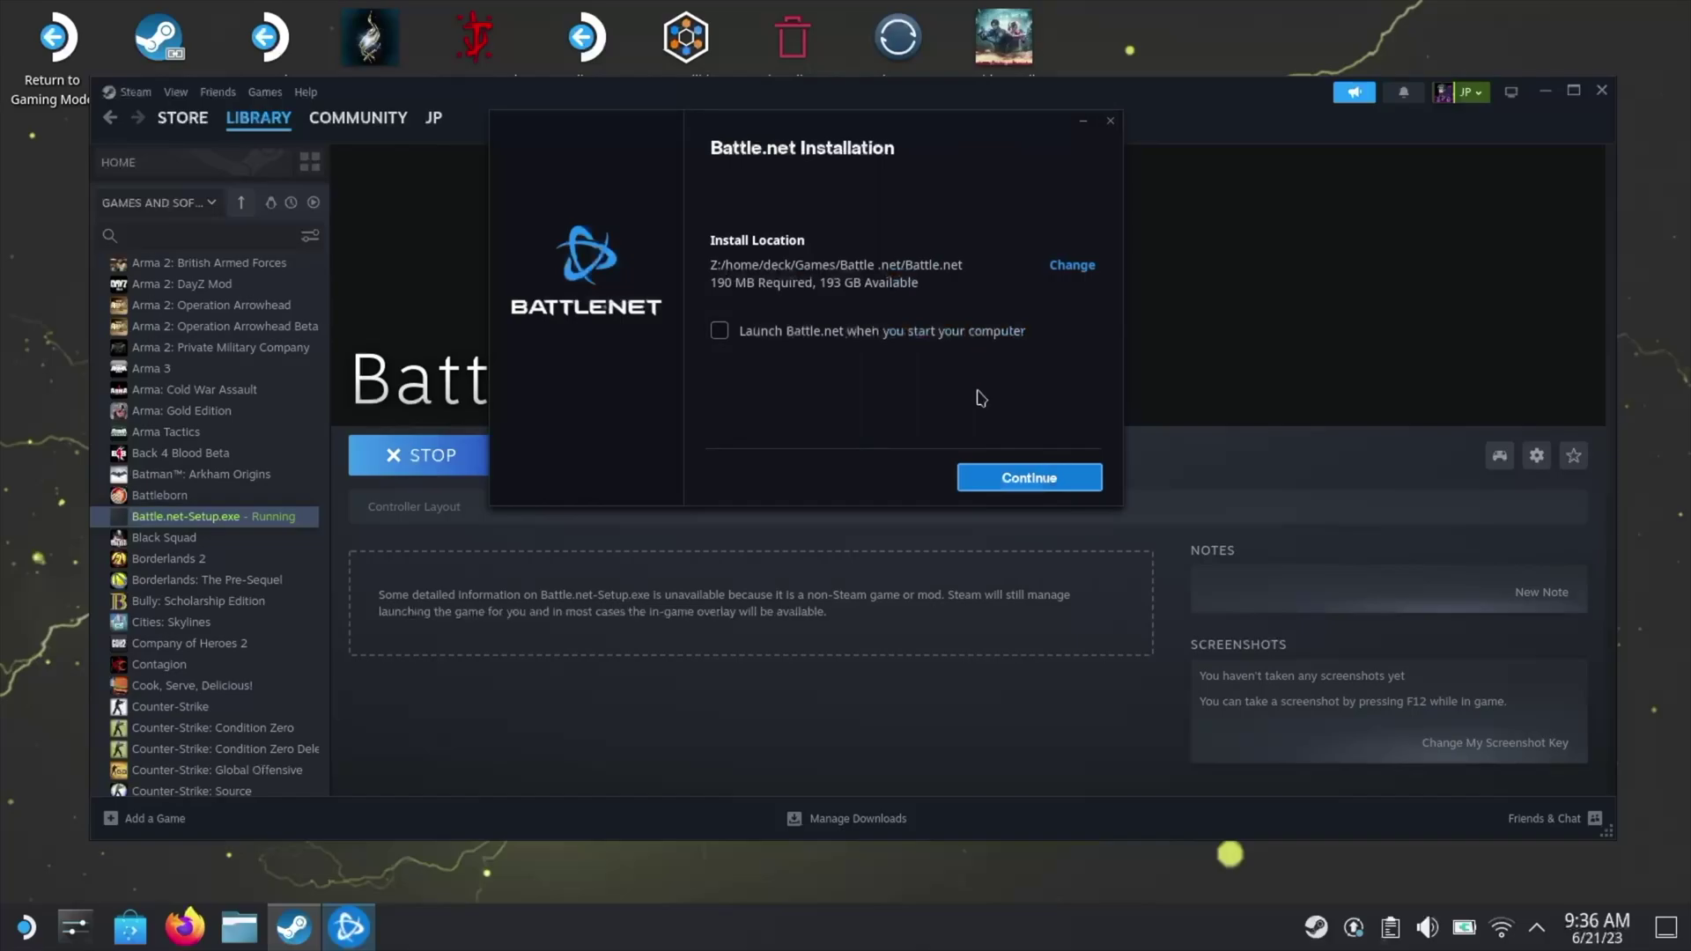
Install Battle.net, close its login window, and stop the running setup entry in Steam.
left_click(1048, 484)
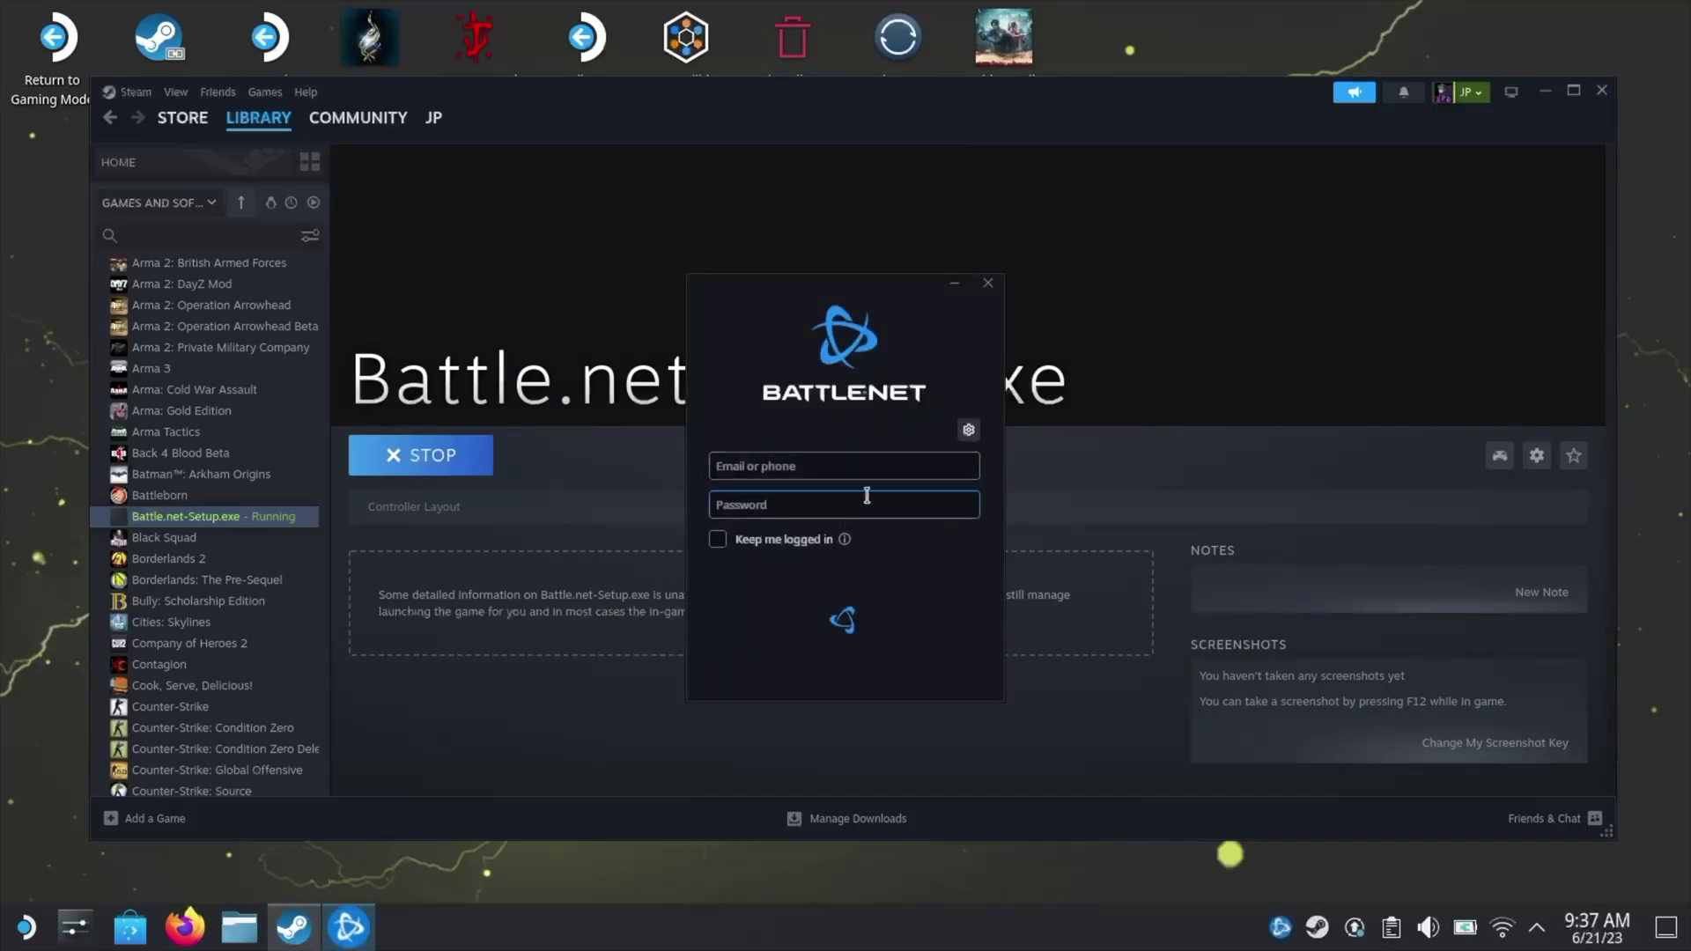
left_click(990, 285)
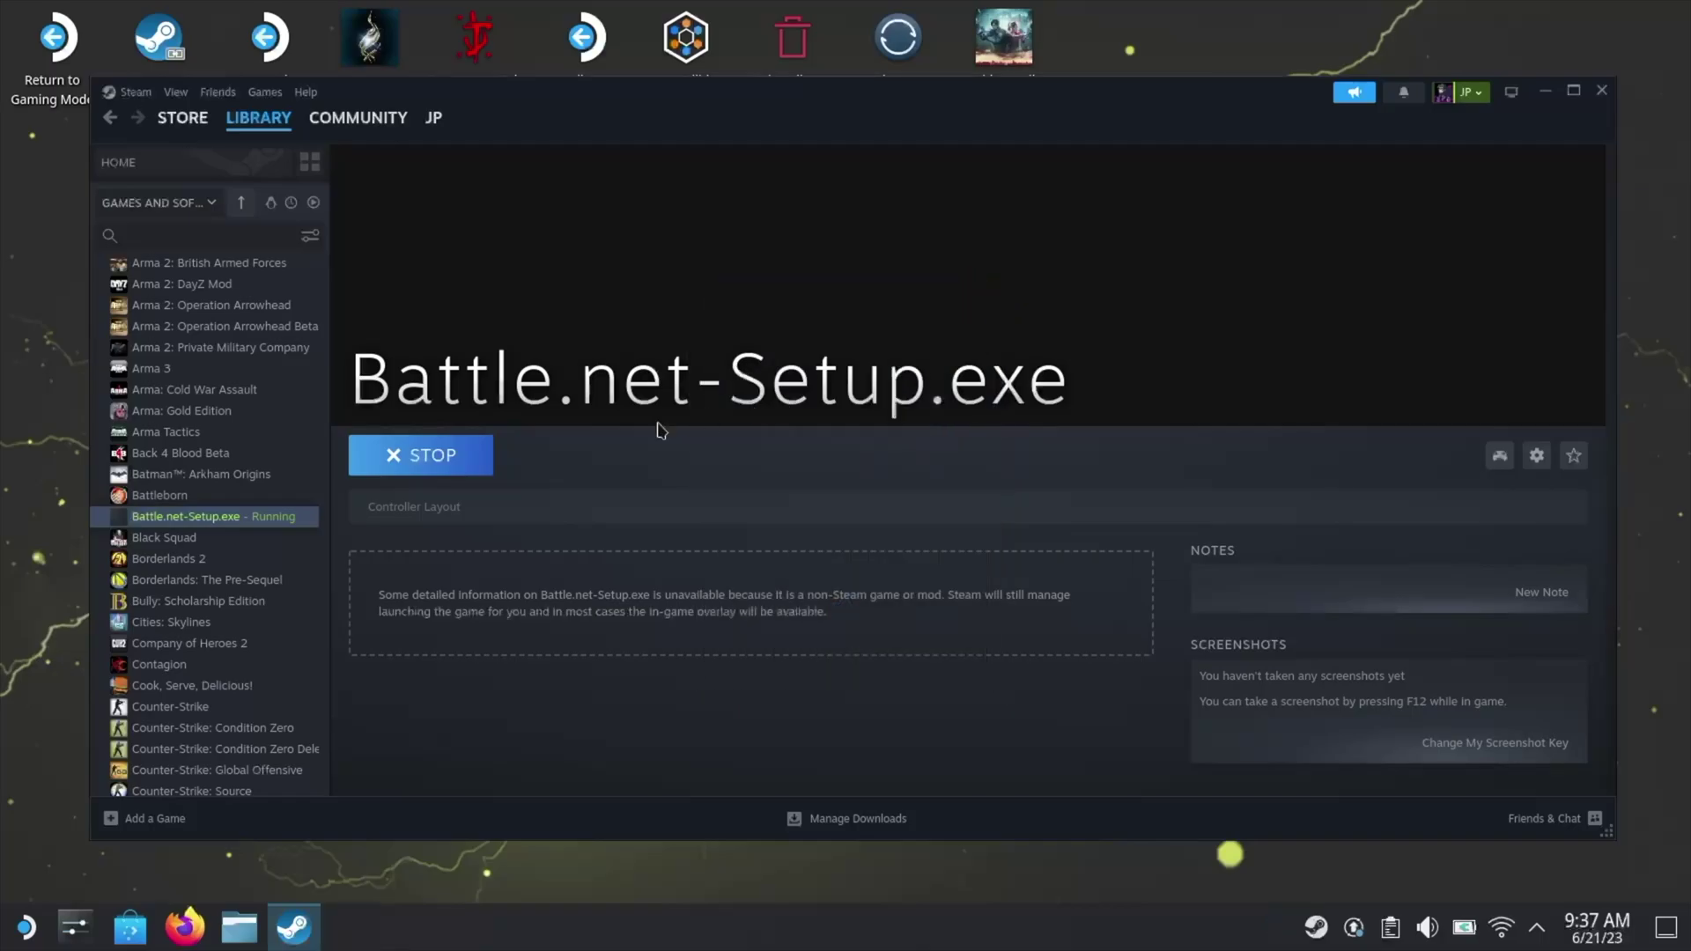
left_click(396, 460)
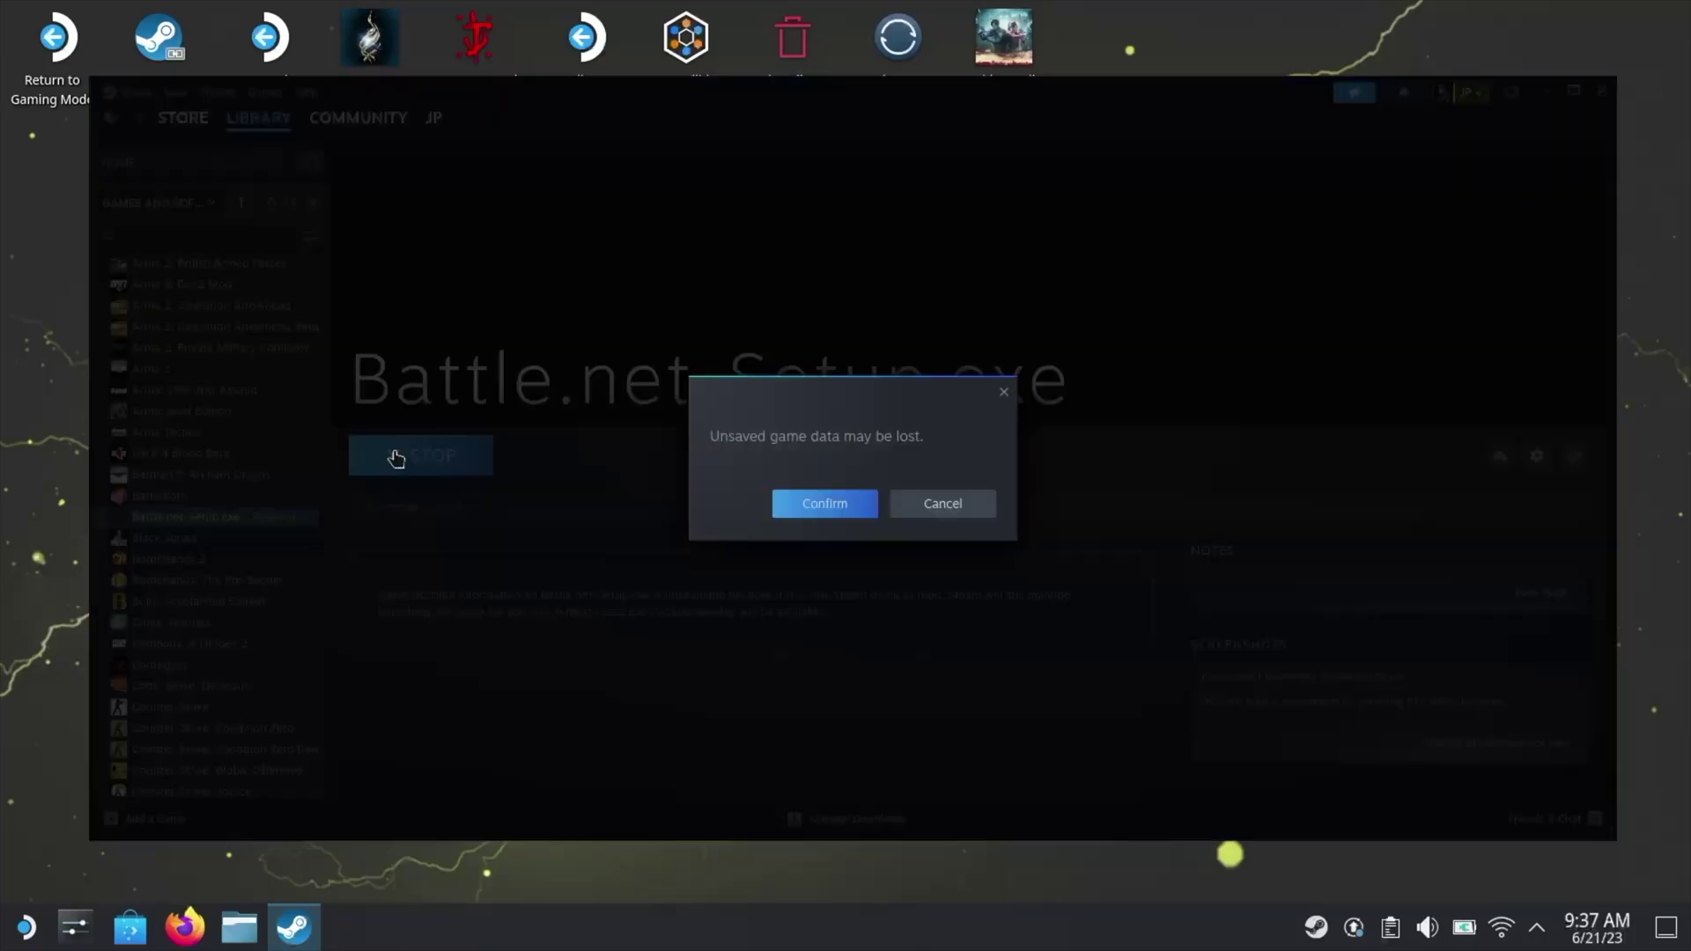
left_click(841, 504)
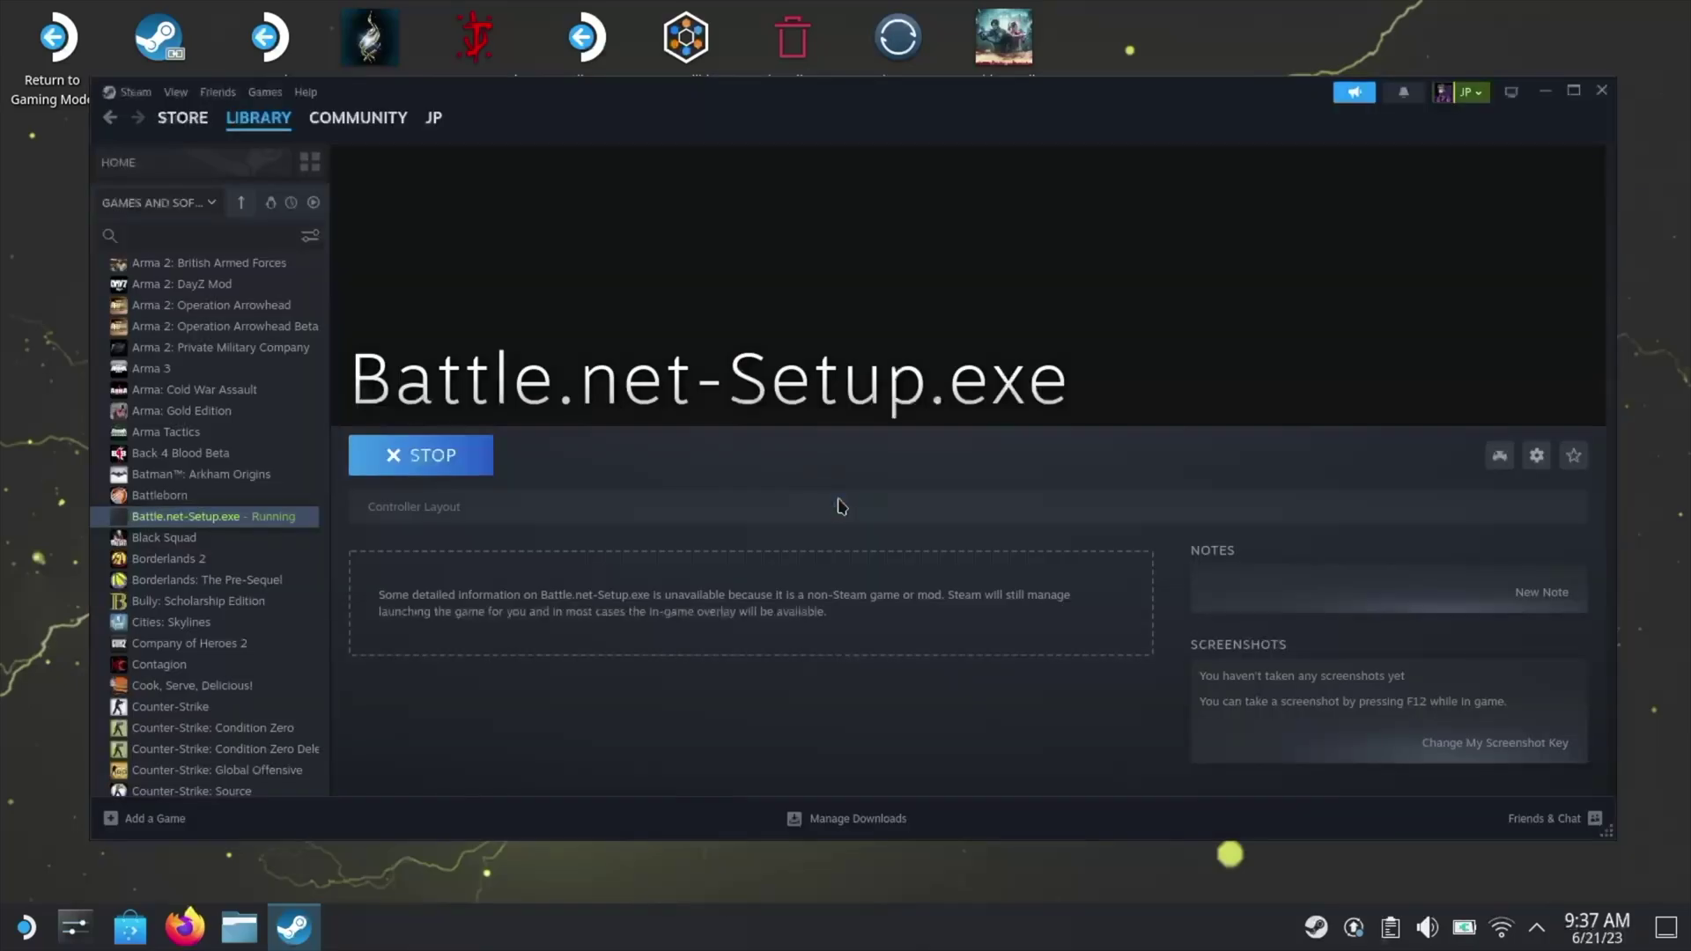
right_click(202, 526)
mouse_move(251, 625)
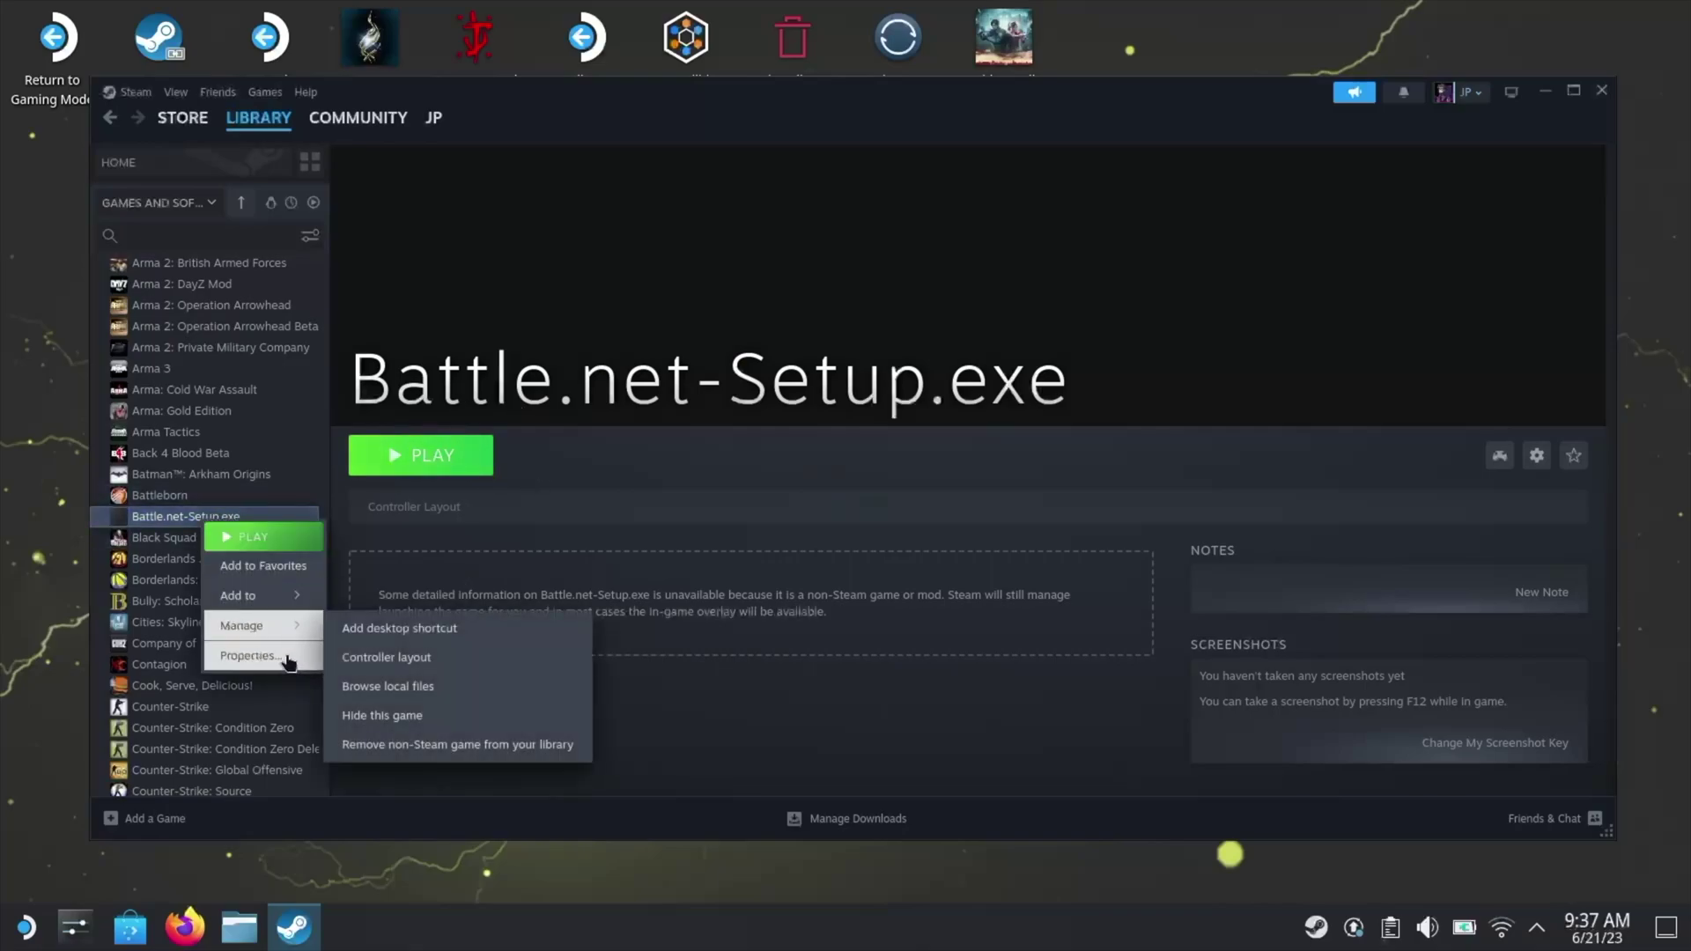
left_click(408, 745)
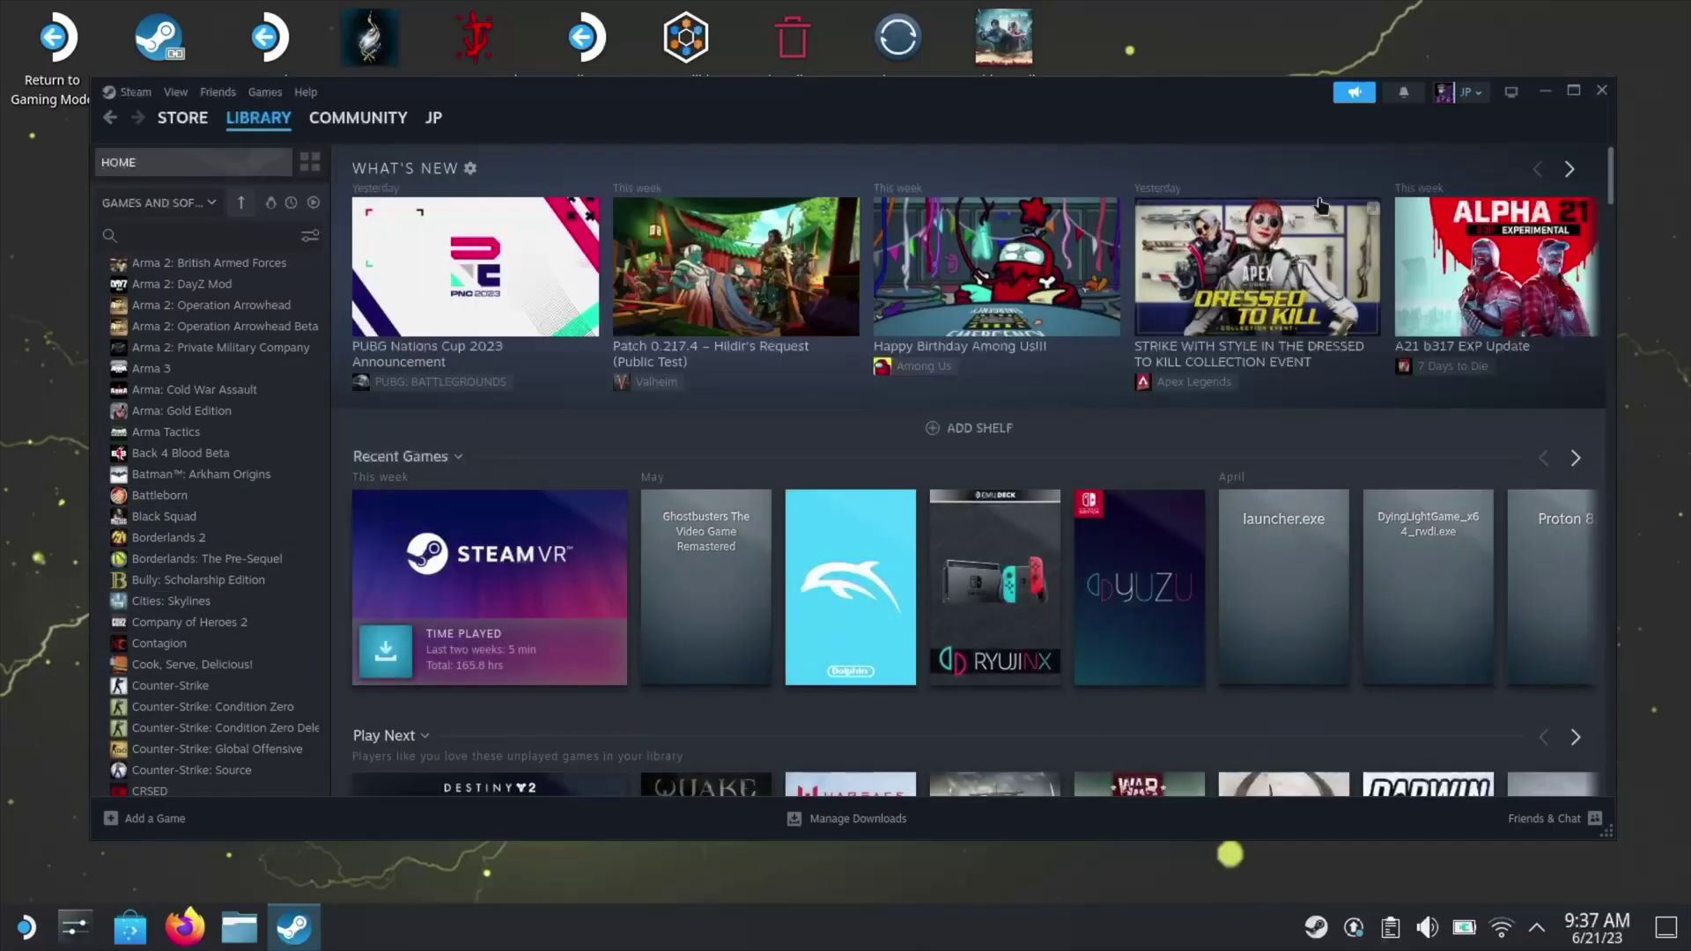
Minimize Steam and move the desktop Battle.net-Setup.exe to the trash.
left_click(1542, 93)
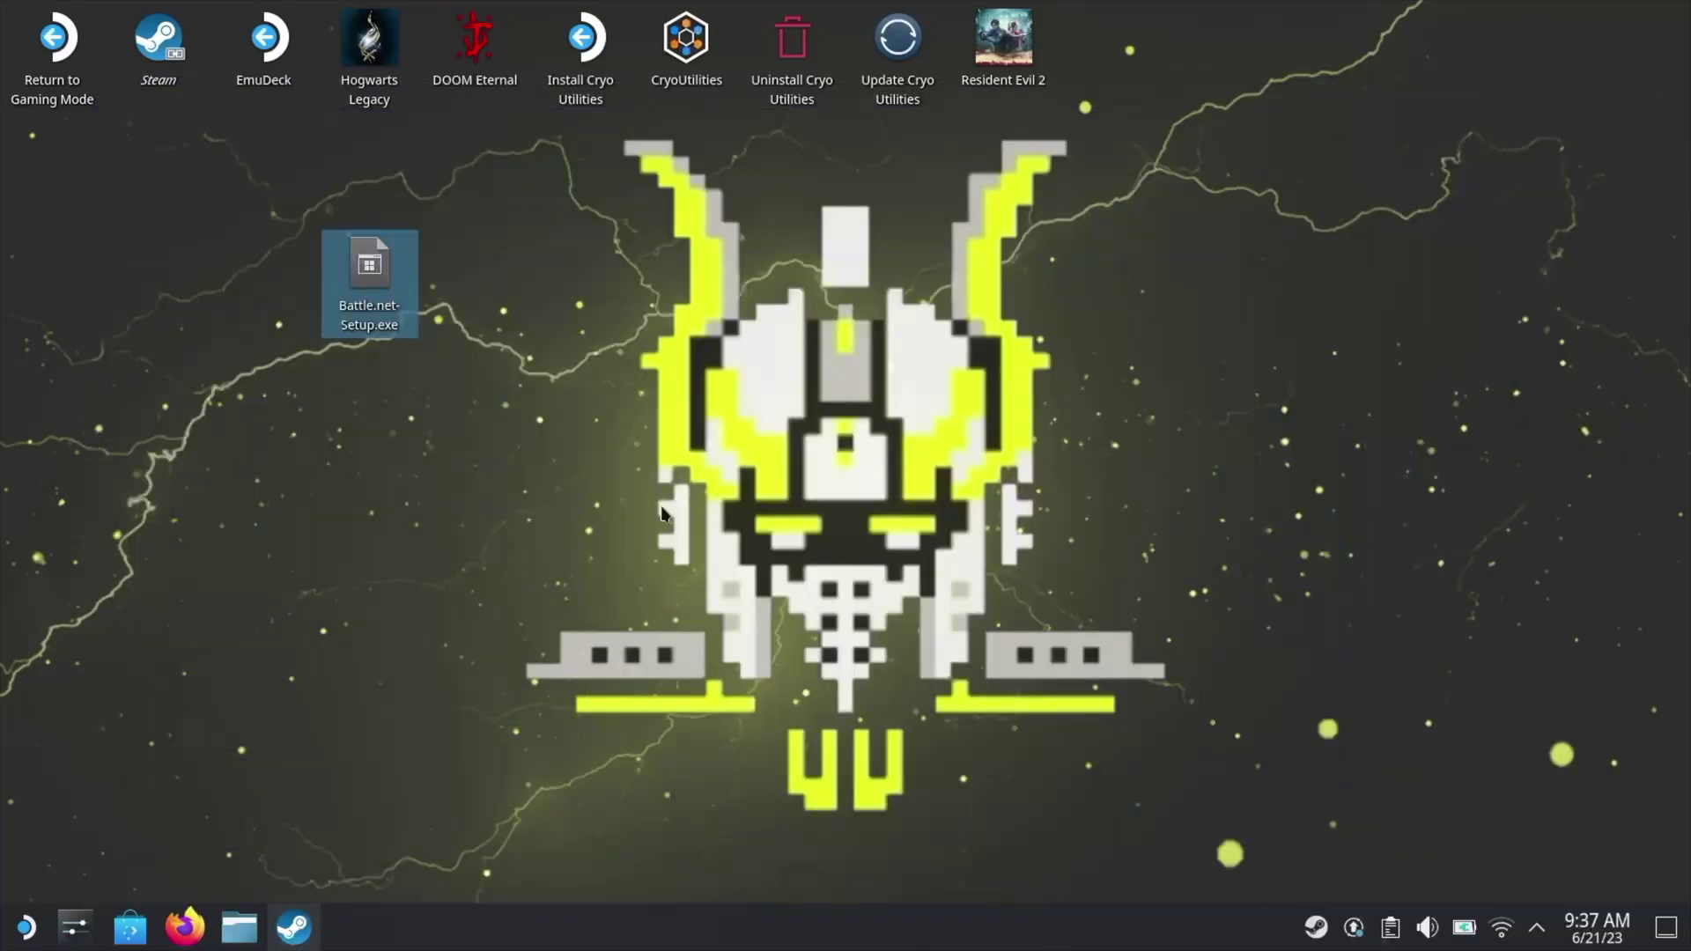
right_click(385, 262)
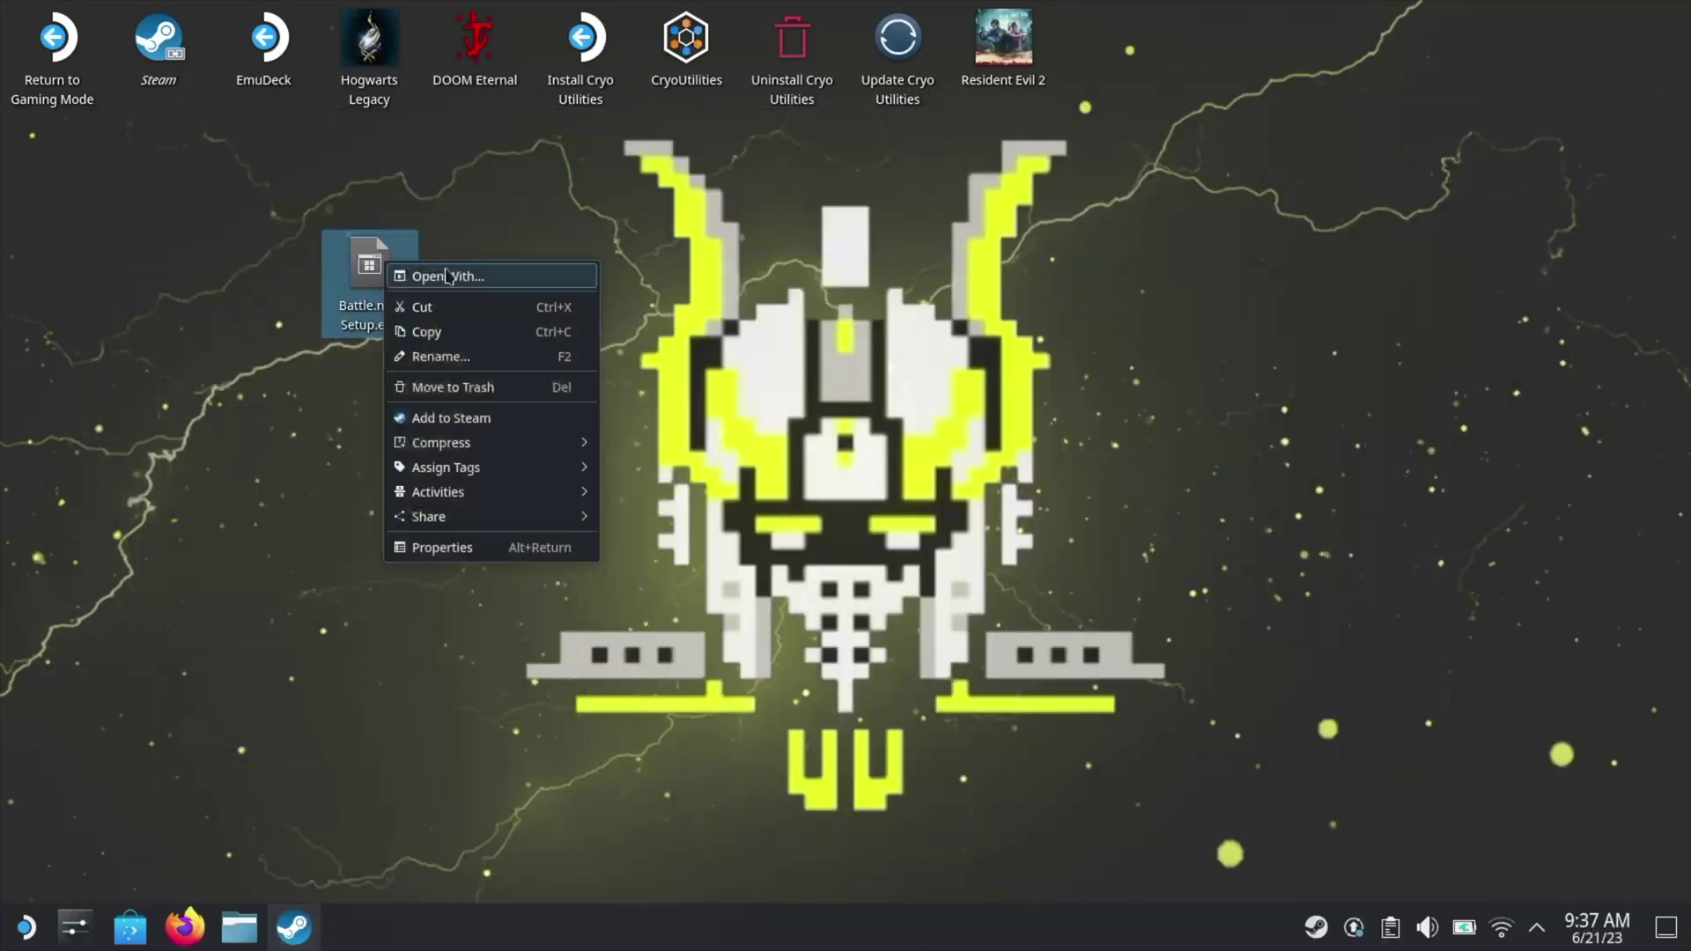
left_click(478, 392)
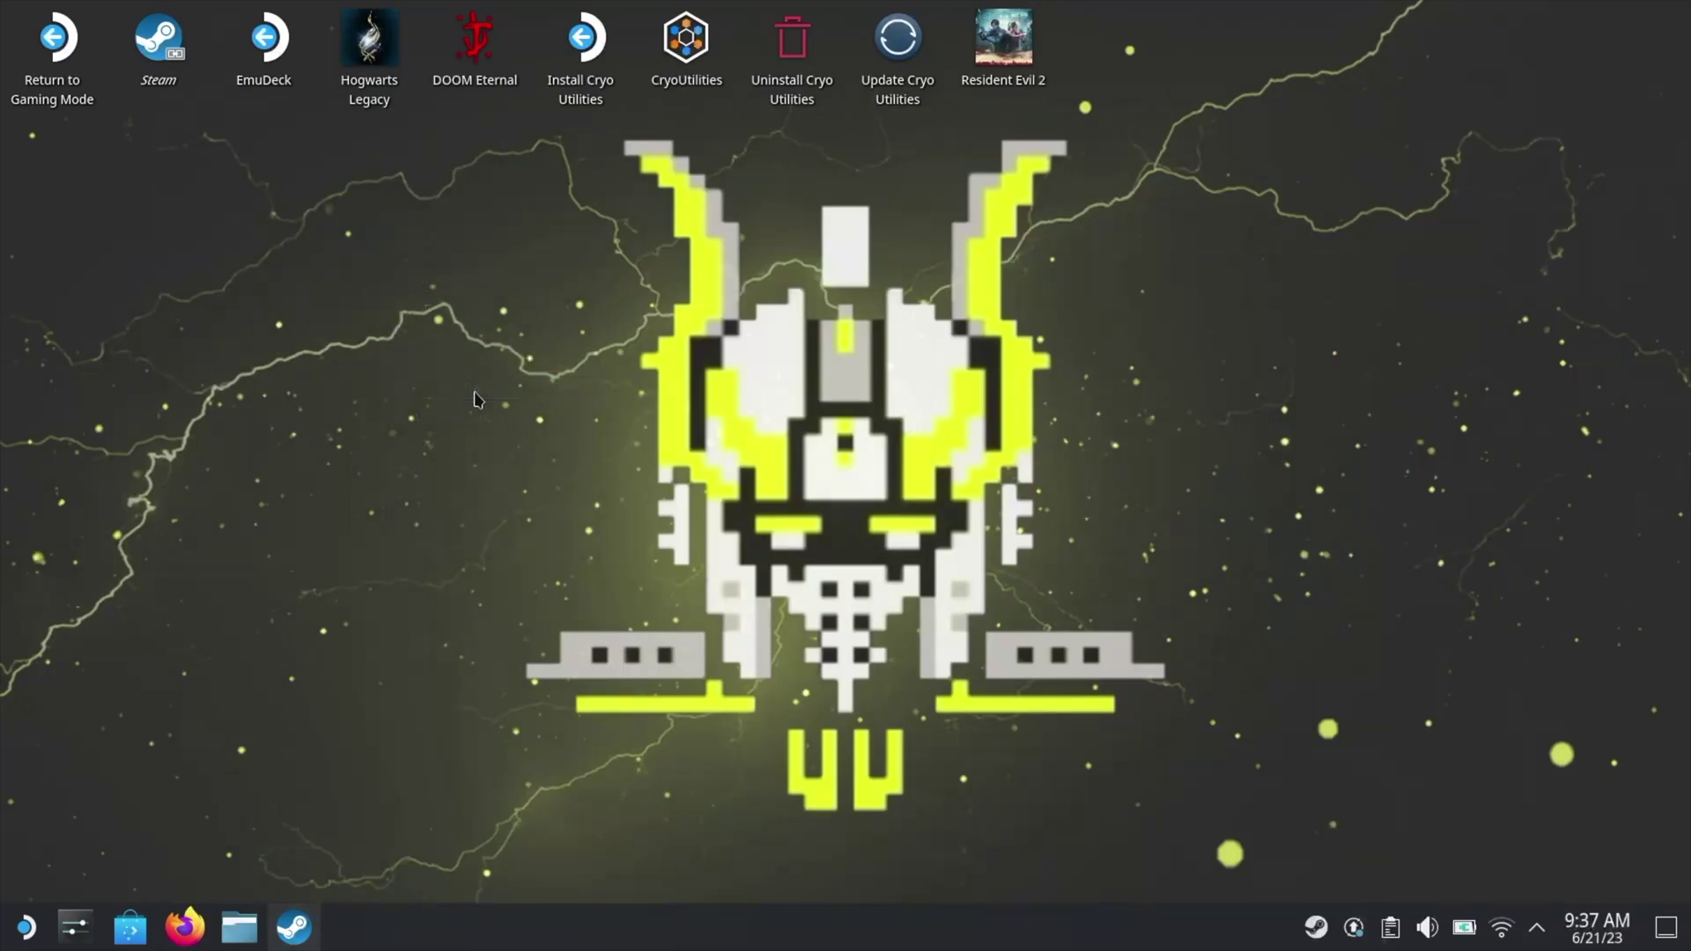
Browse Dolphin to Home > Games > Battle .net > Battle.net to see the installed files.
left_click(240, 935)
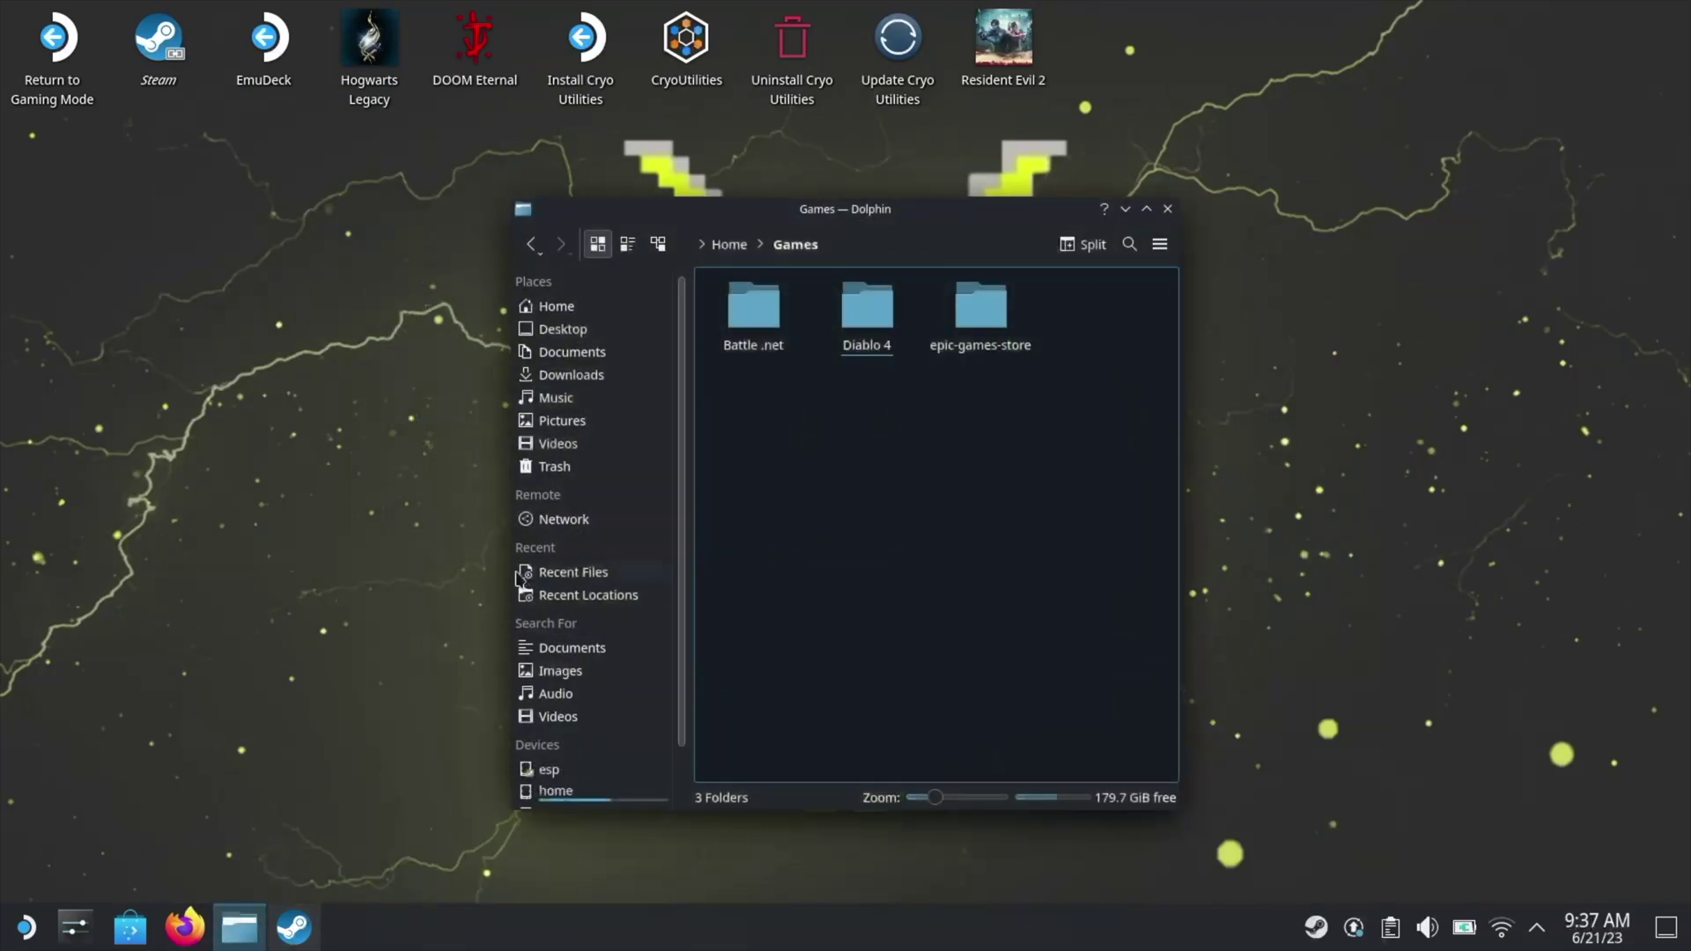
left_click(558, 308)
double_click(883, 393)
double_click(754, 319)
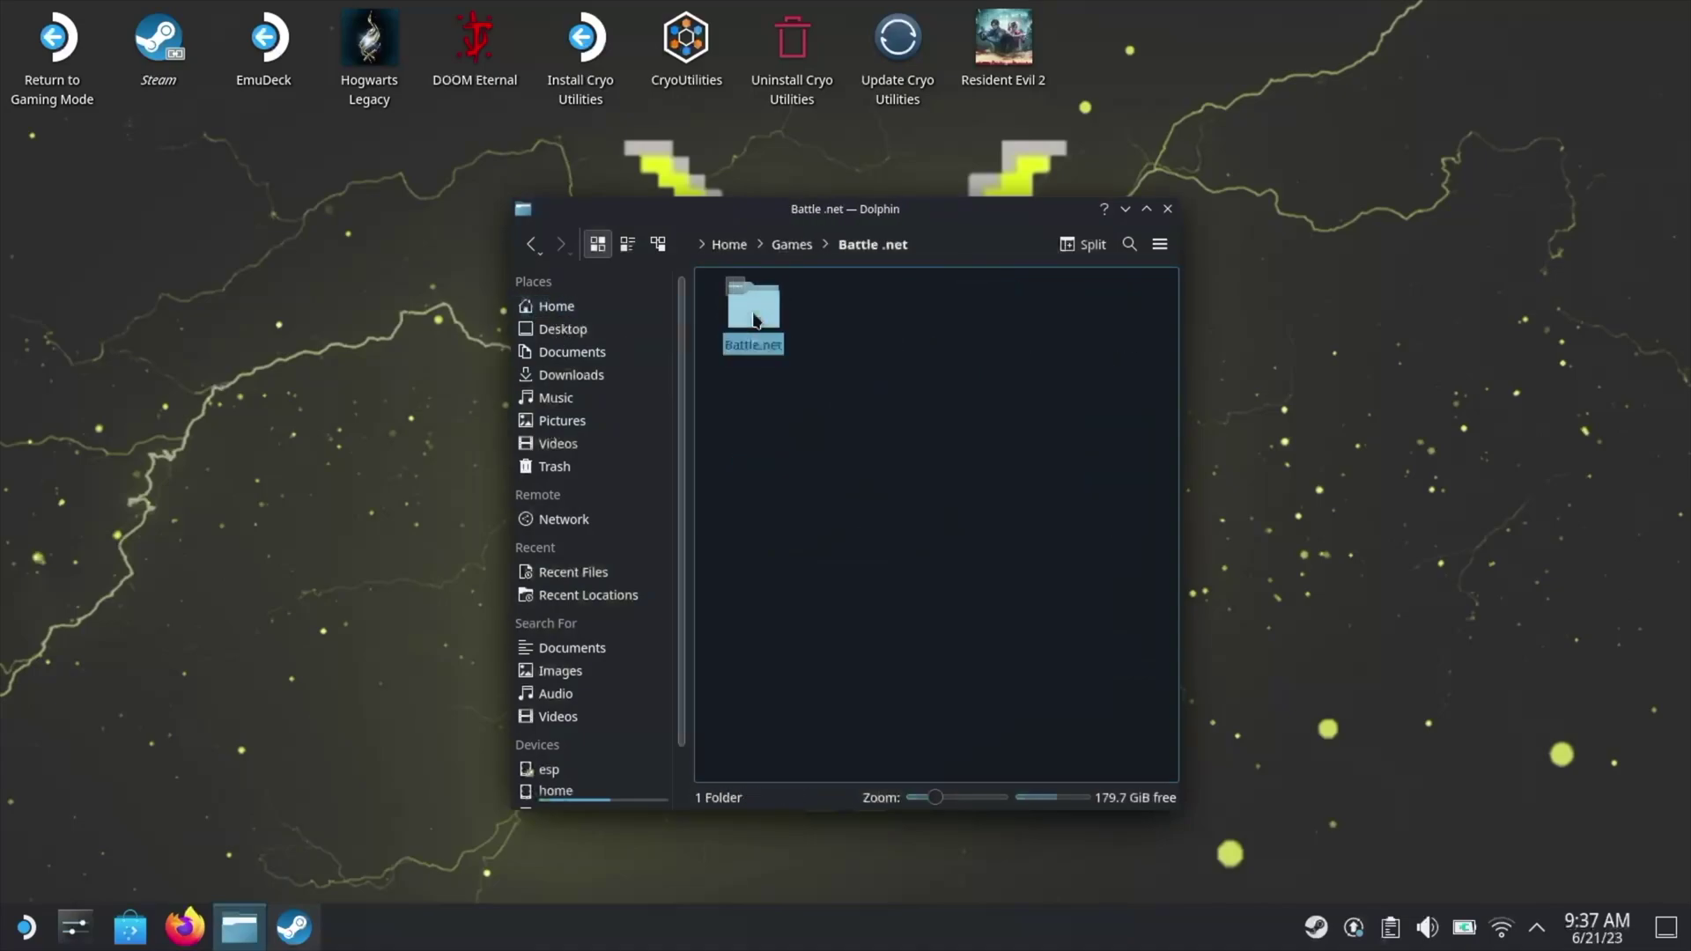
double_click(754, 318)
mouse_move(867, 317)
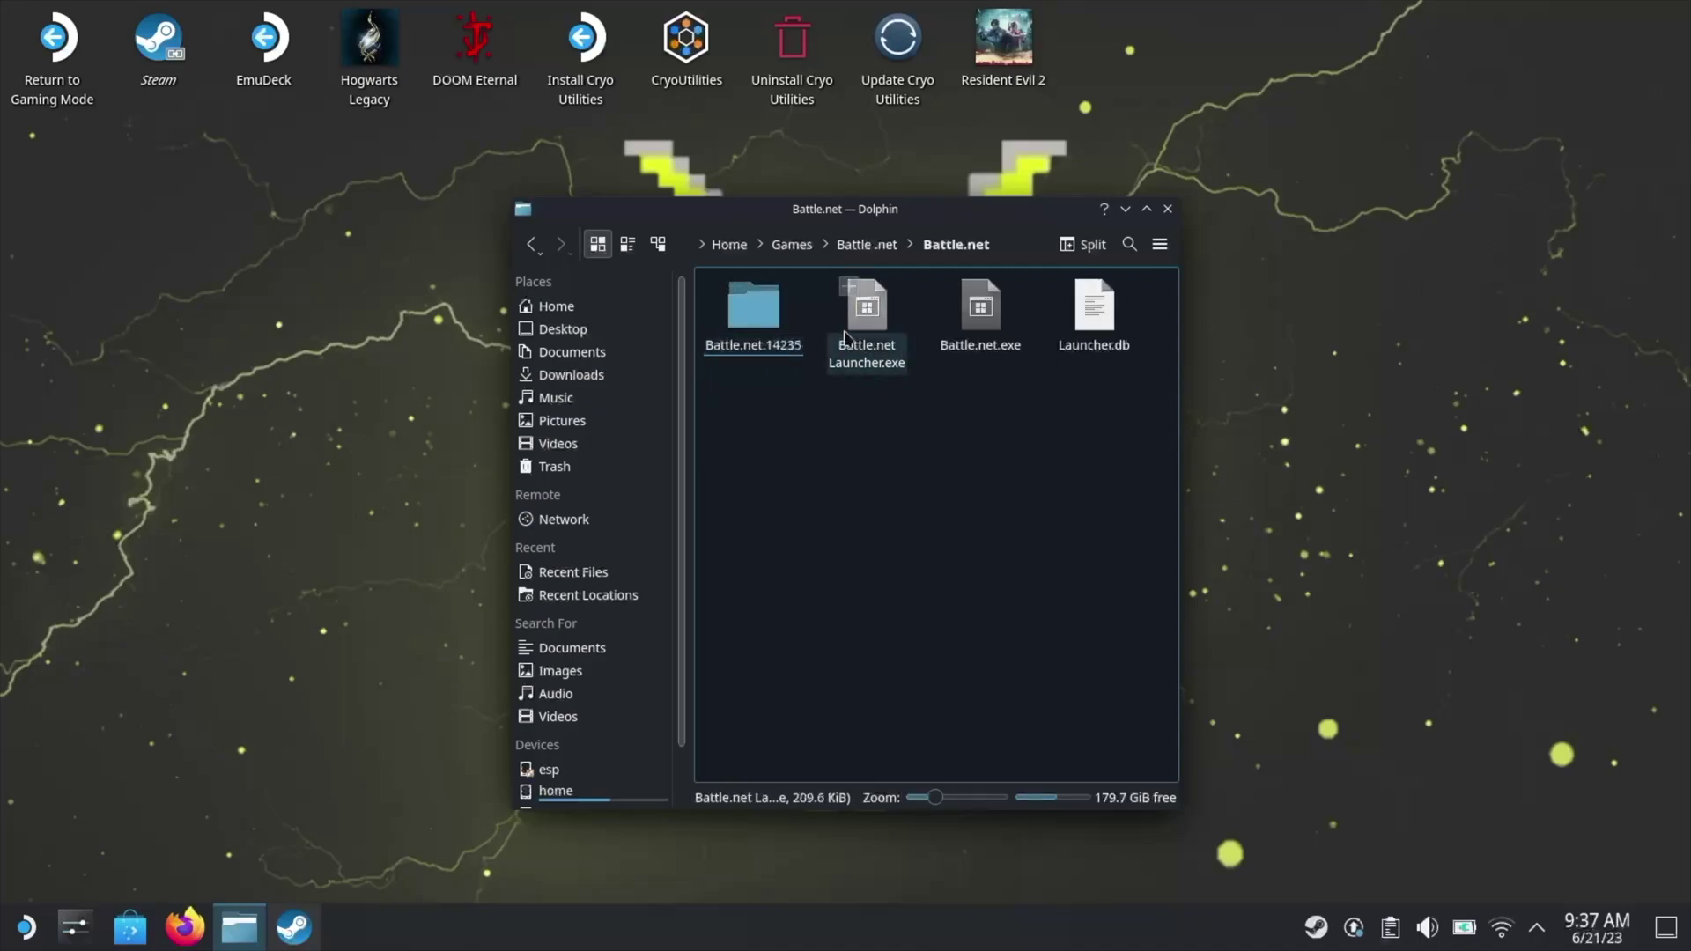
Start adding Battle.net Launcher.exe to Steam and browse from the home folder.
right_click(868, 329)
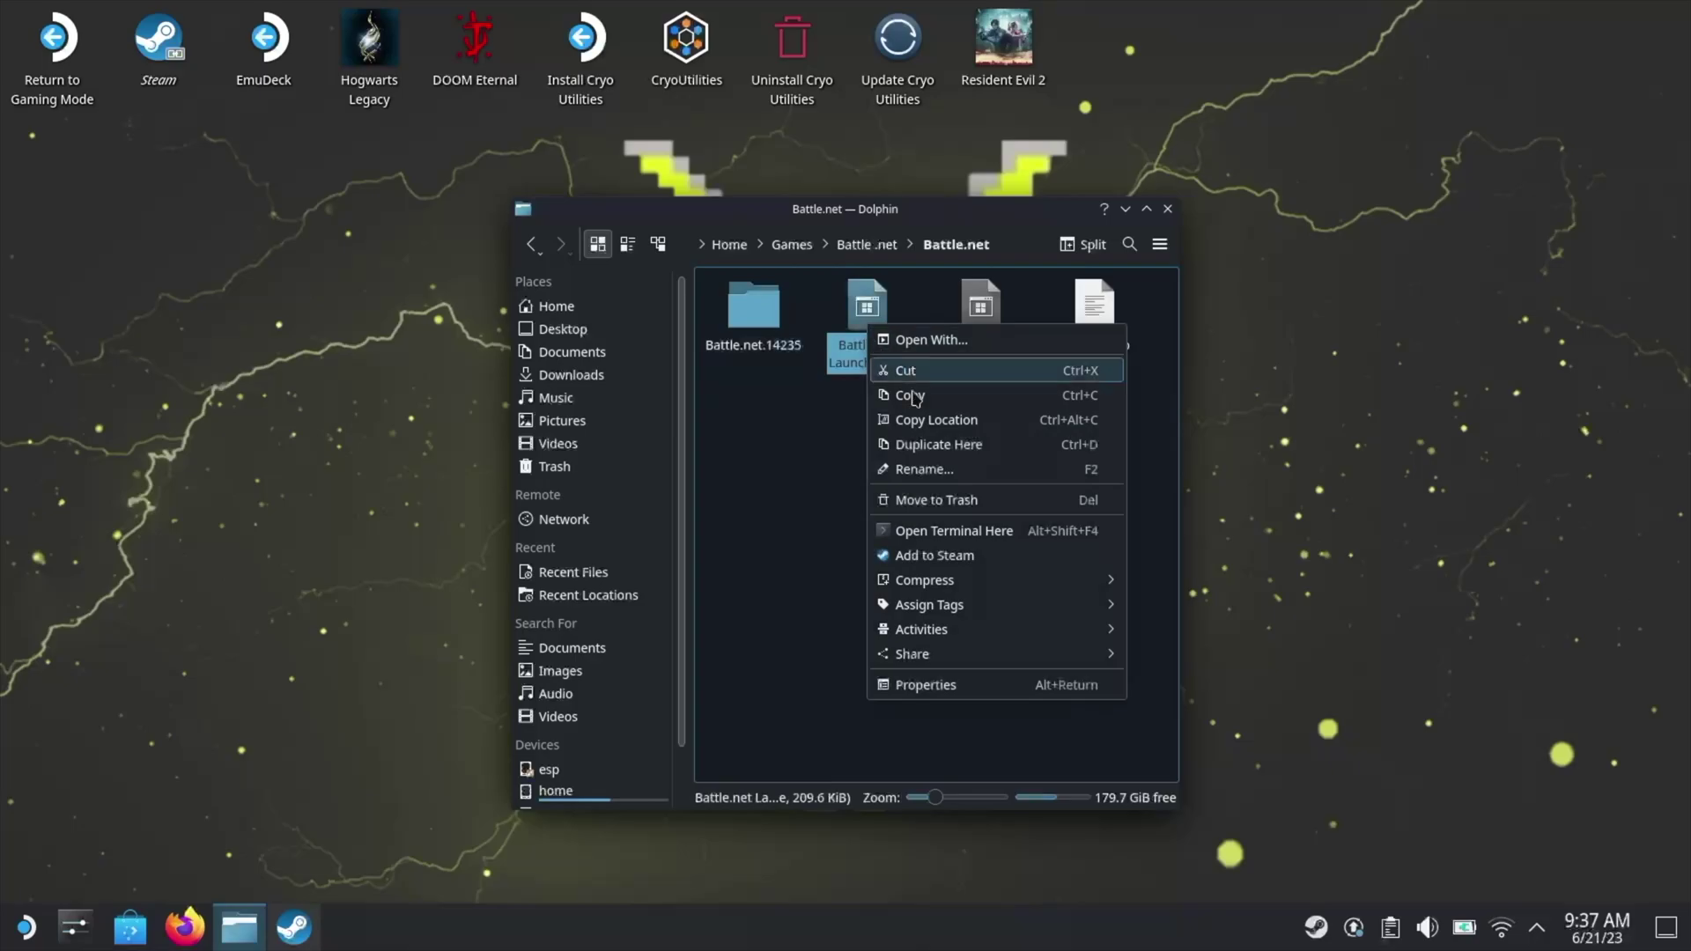
left_click(951, 564)
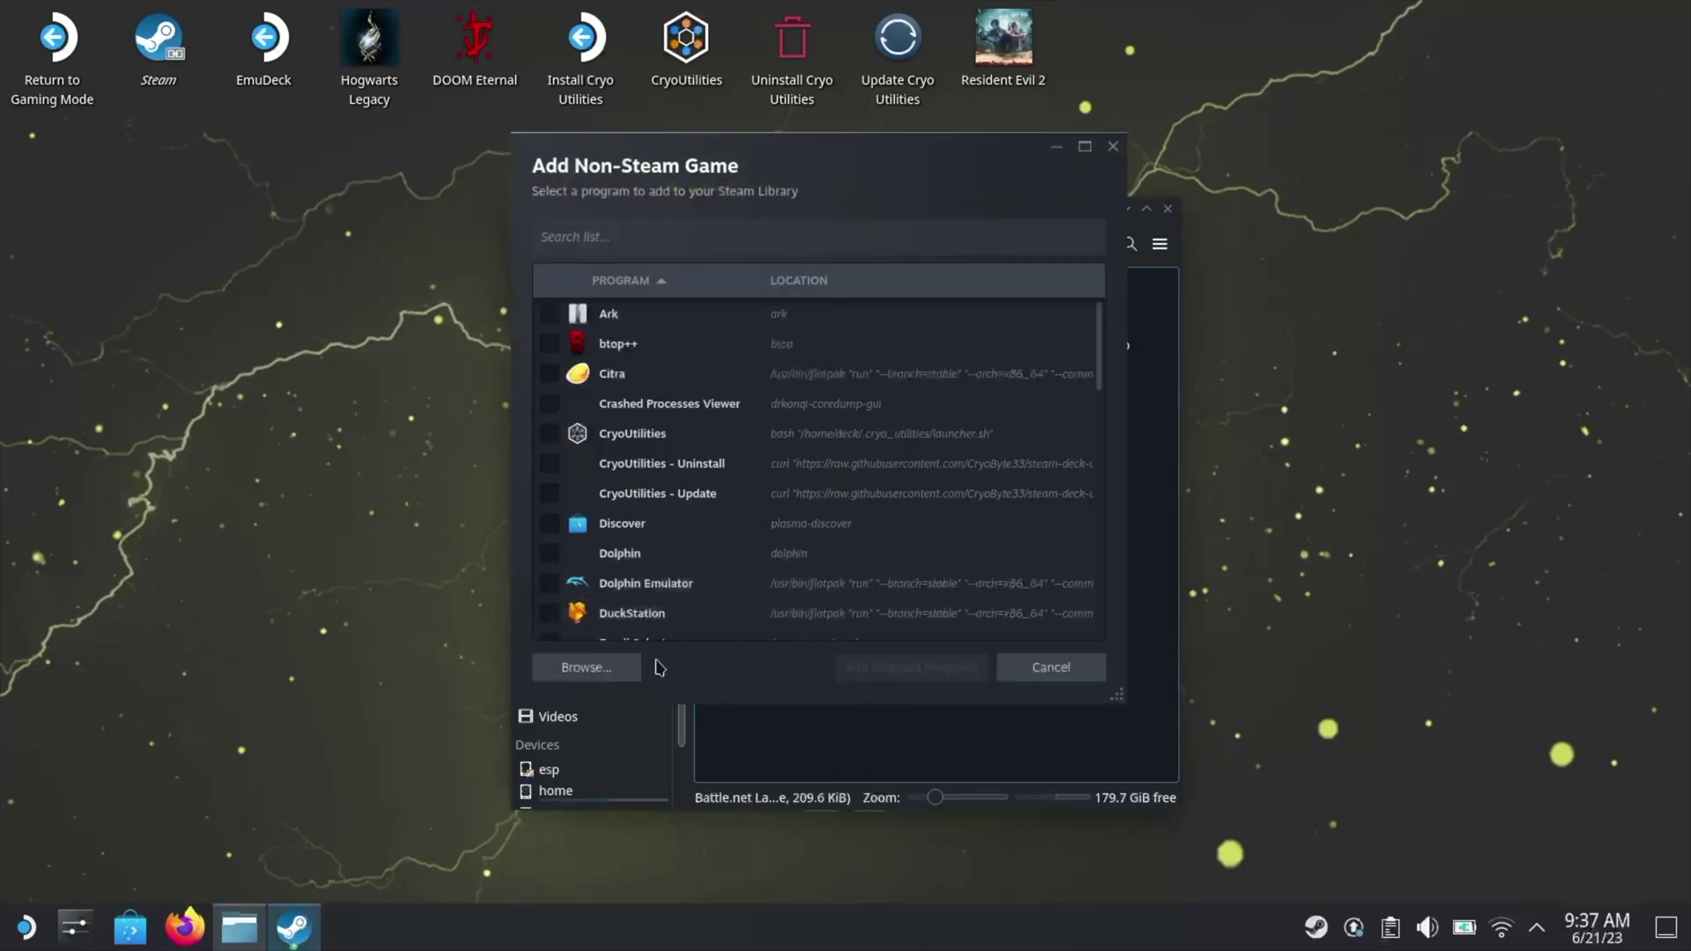
left_click(586, 667)
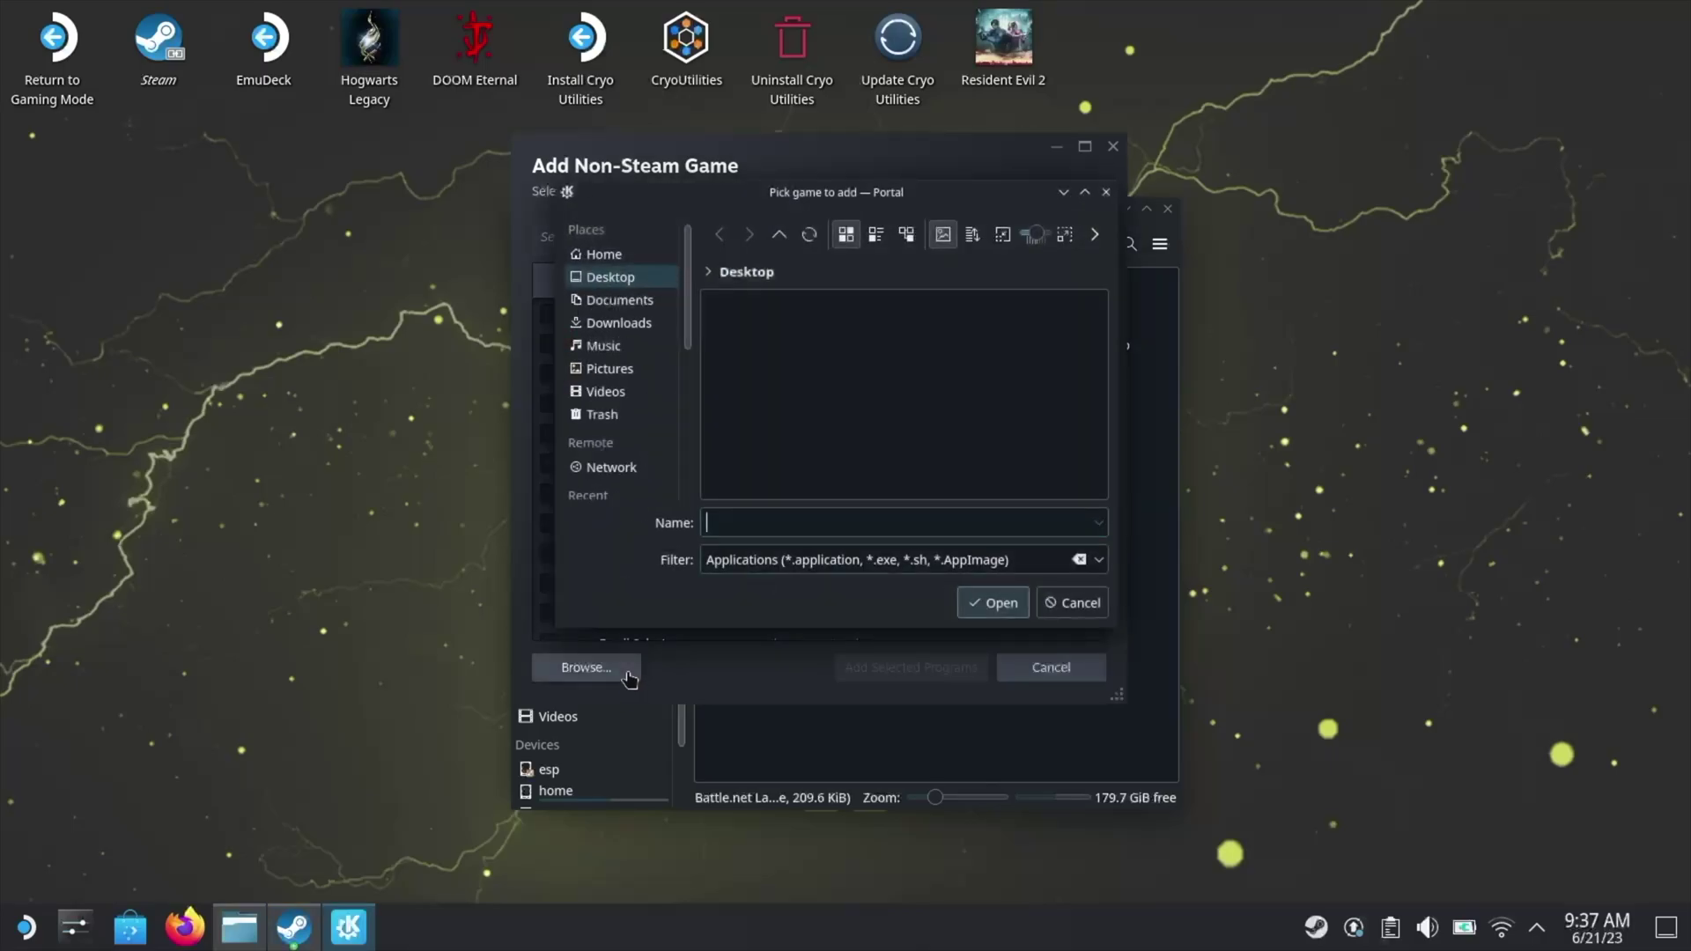
left_click(607, 256)
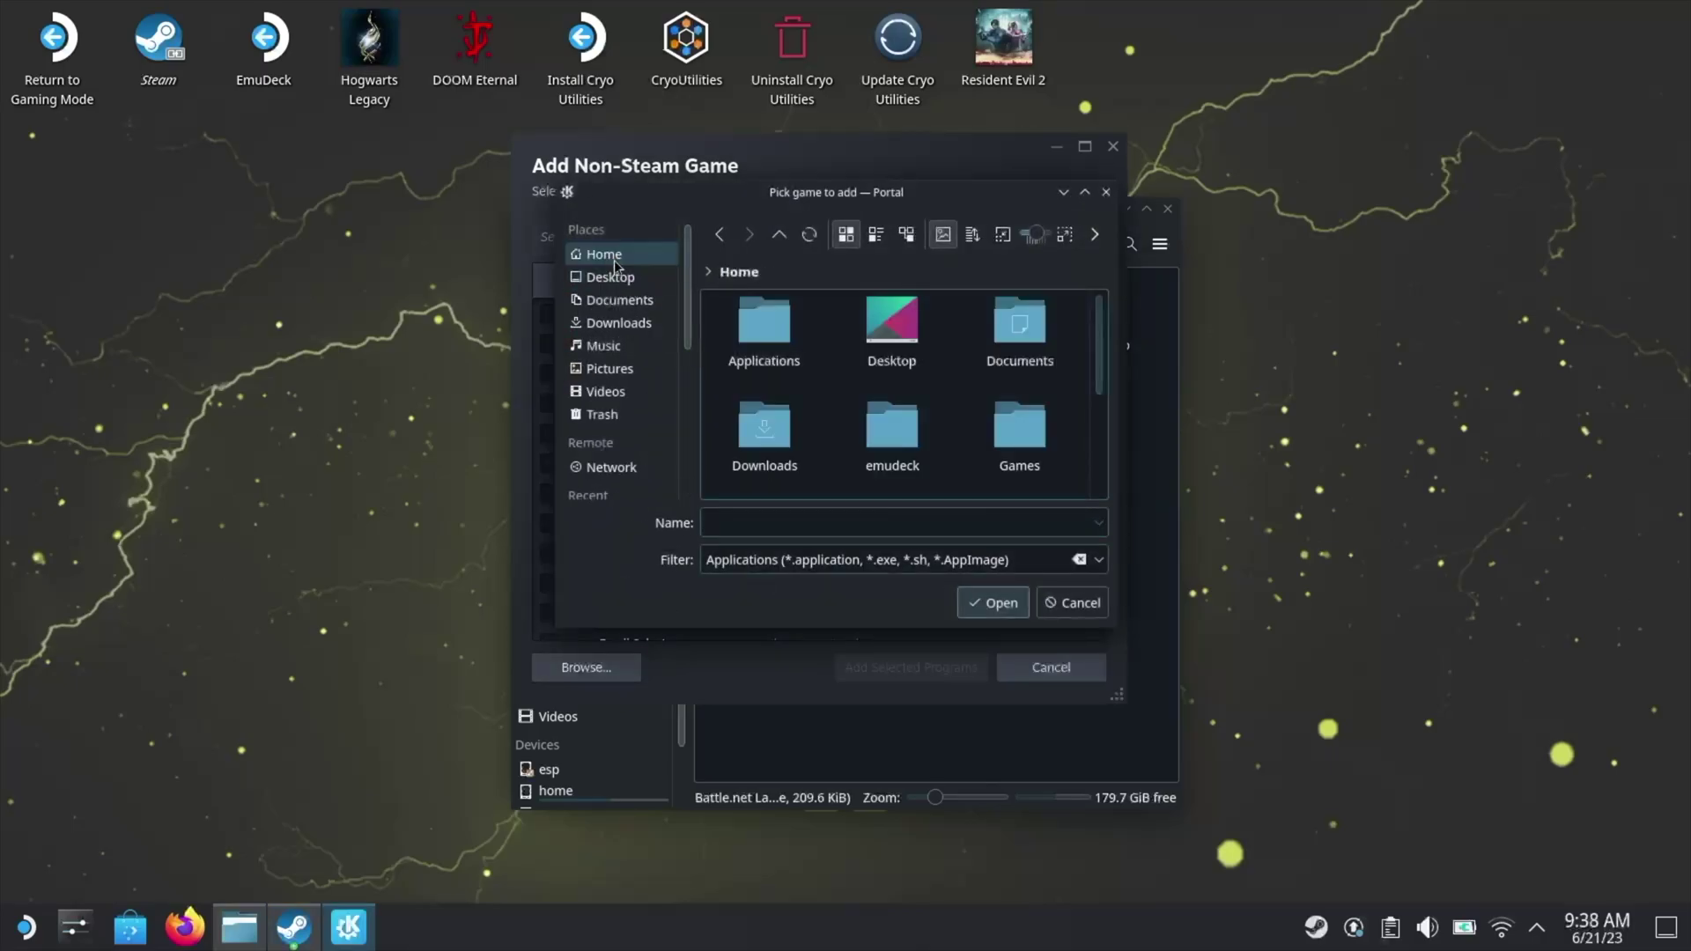
scroll(862, 389, "down", 2)
scroll(862, 389, "up", 2)
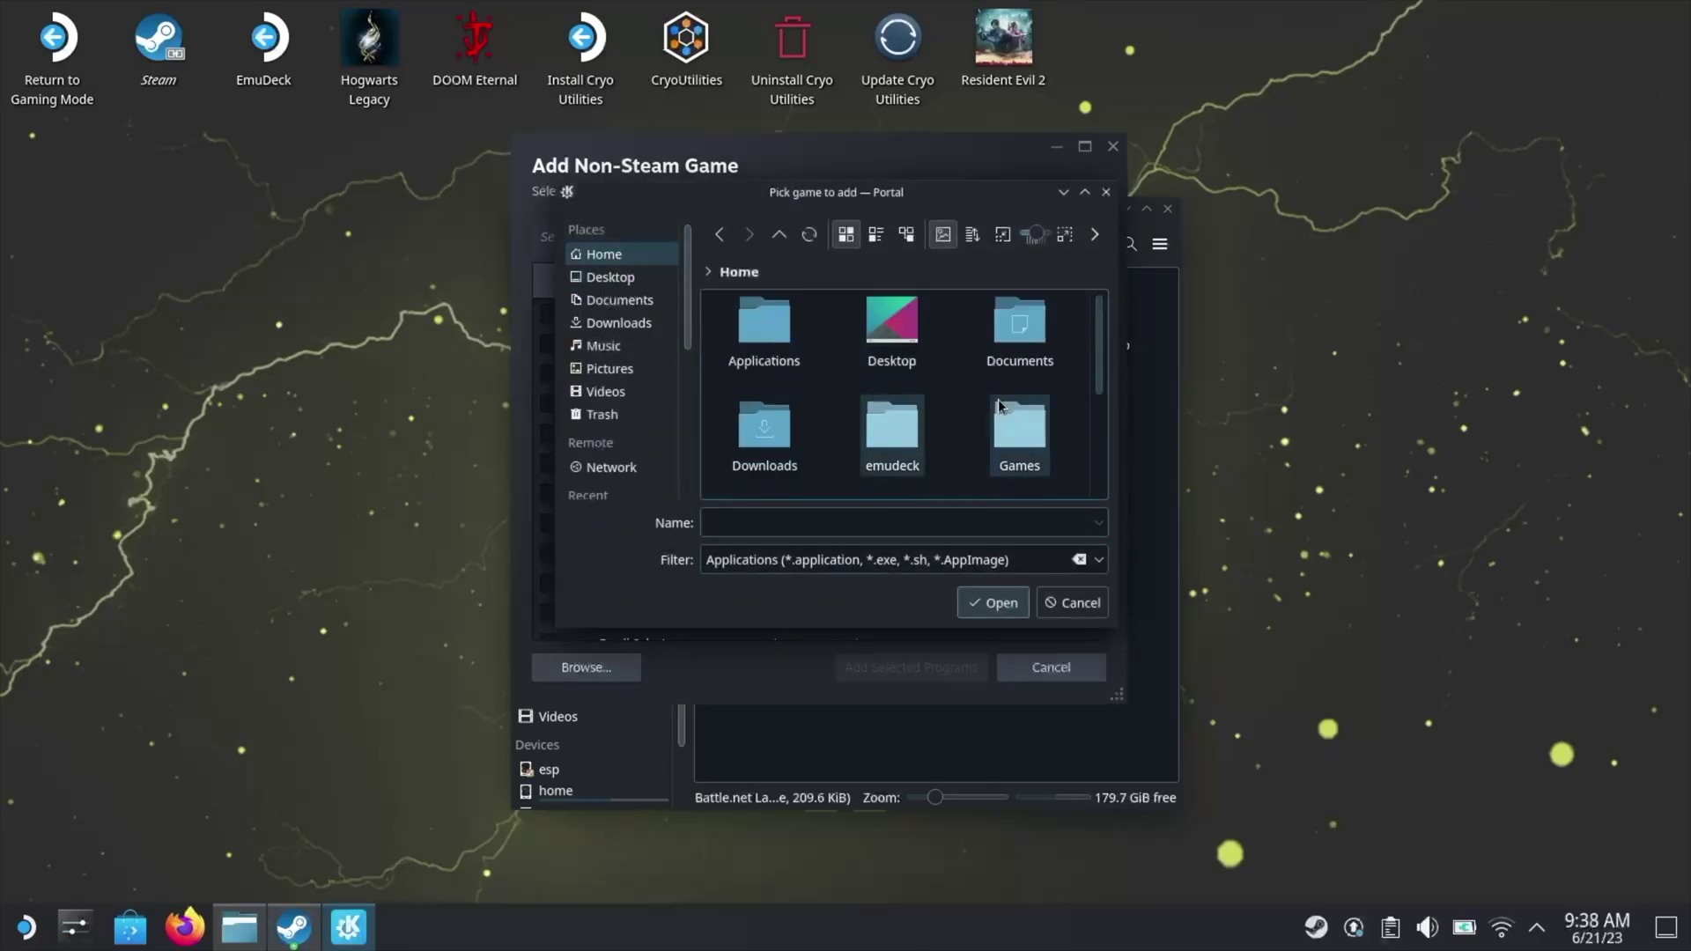
Pick Games/Battle.net/Battle.net Launcher.exe and add it to the Steam library.
left_click(1023, 441)
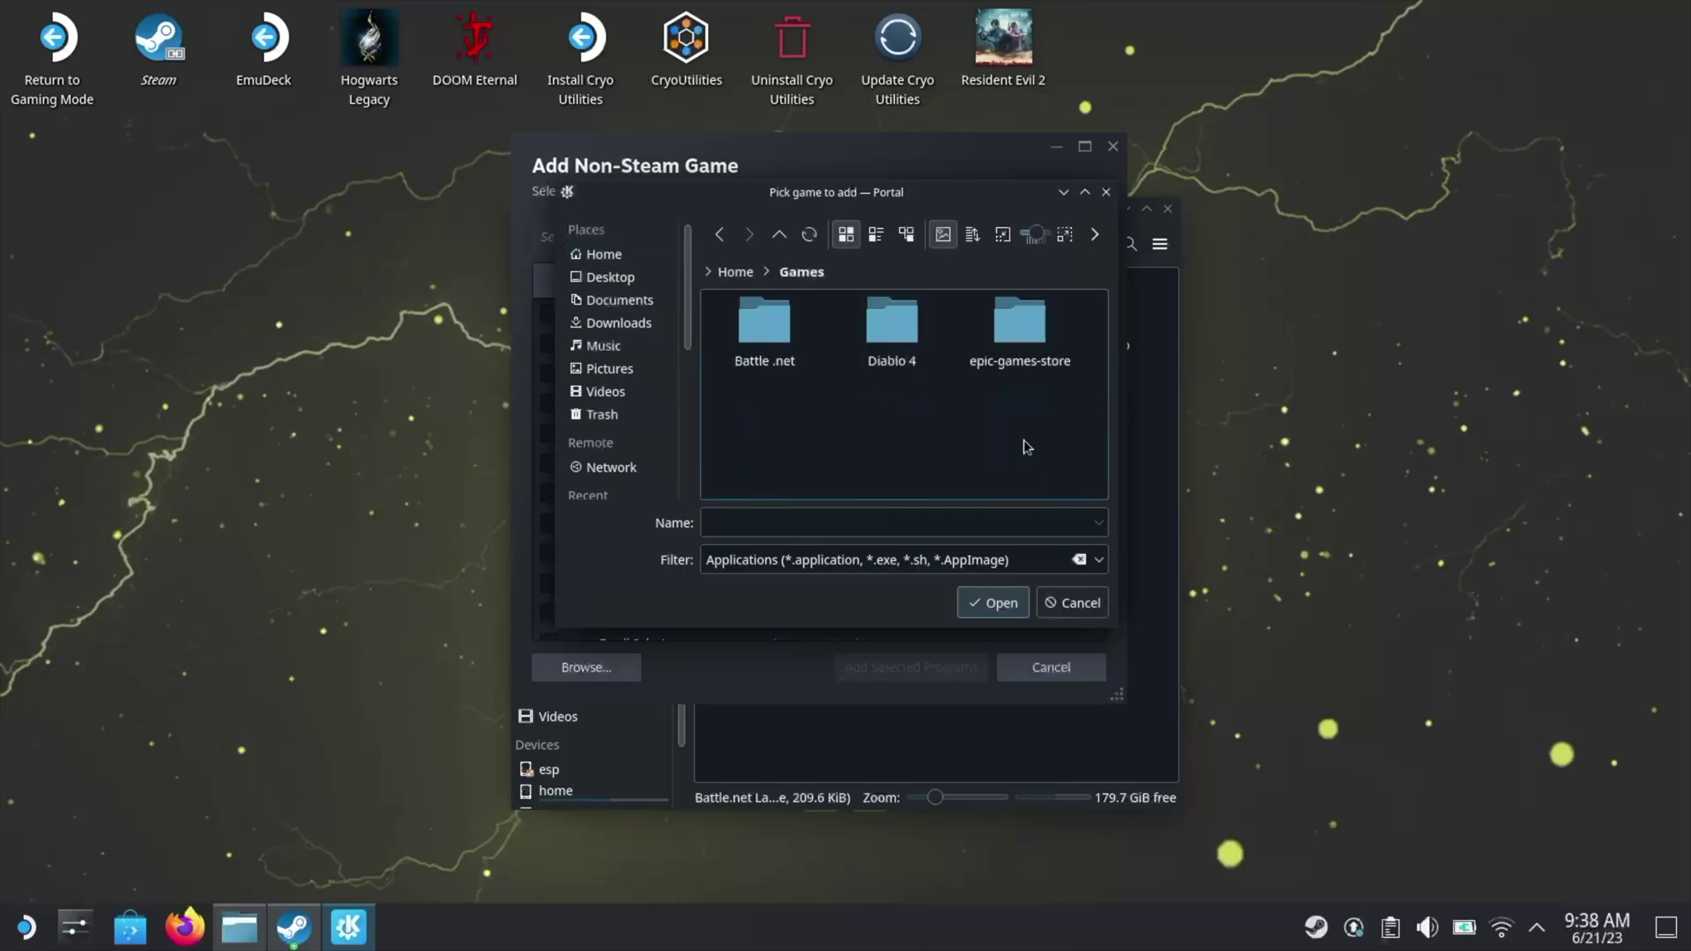
left_click(756, 335)
left_click(756, 335)
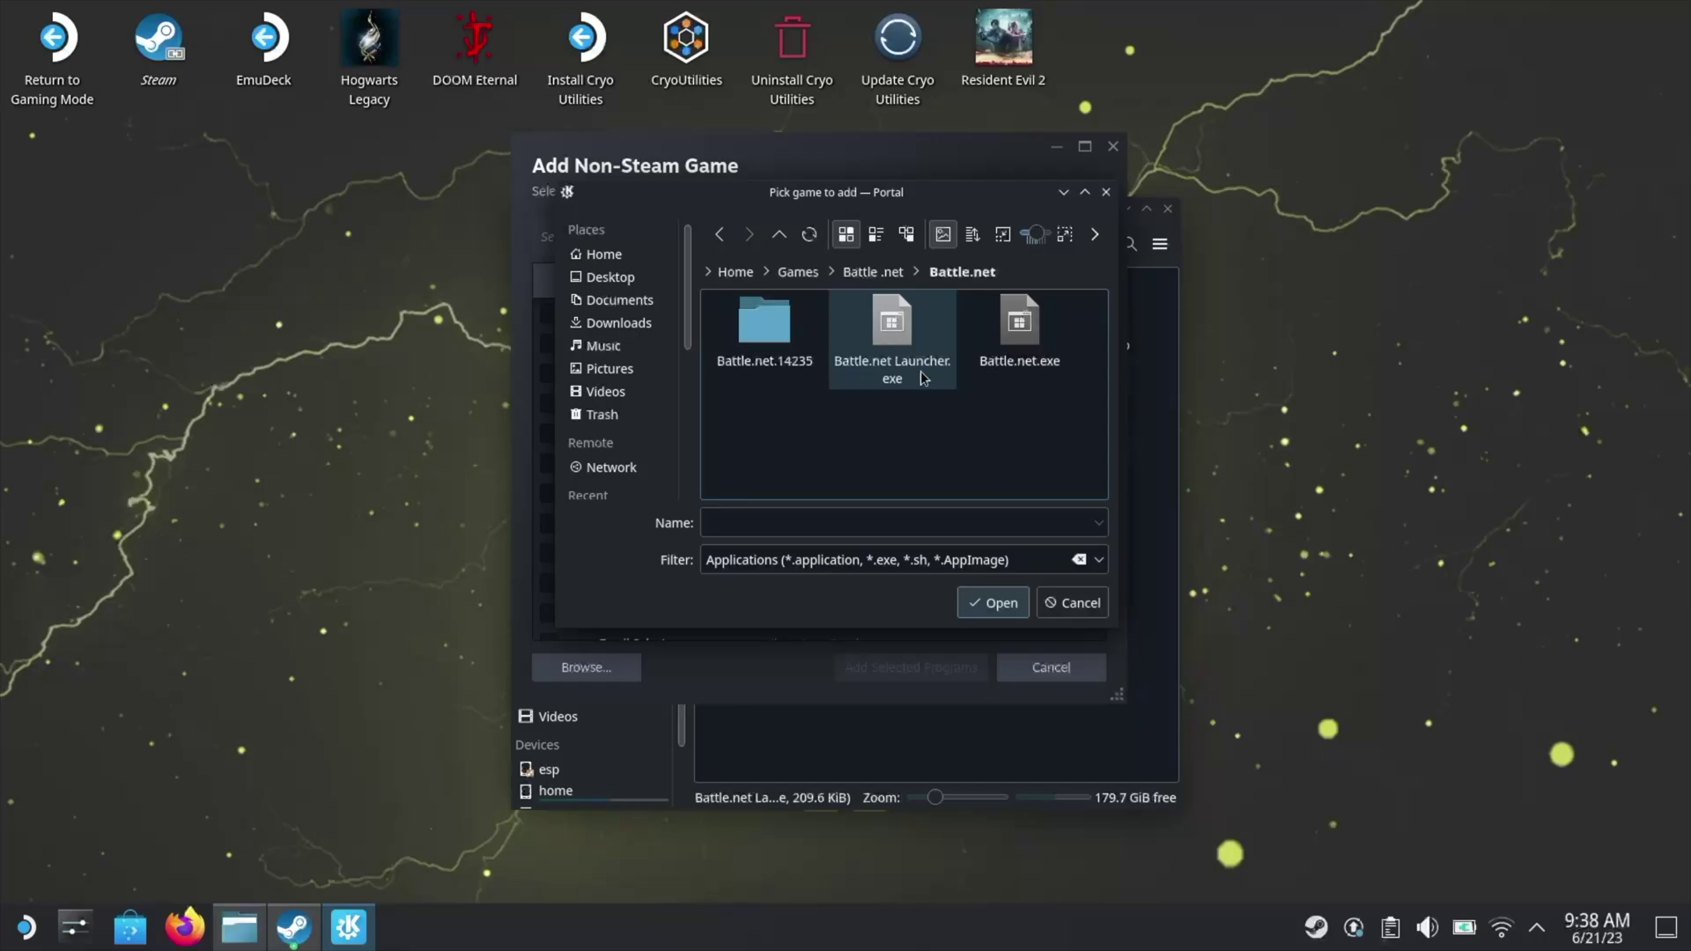
left_click(896, 360)
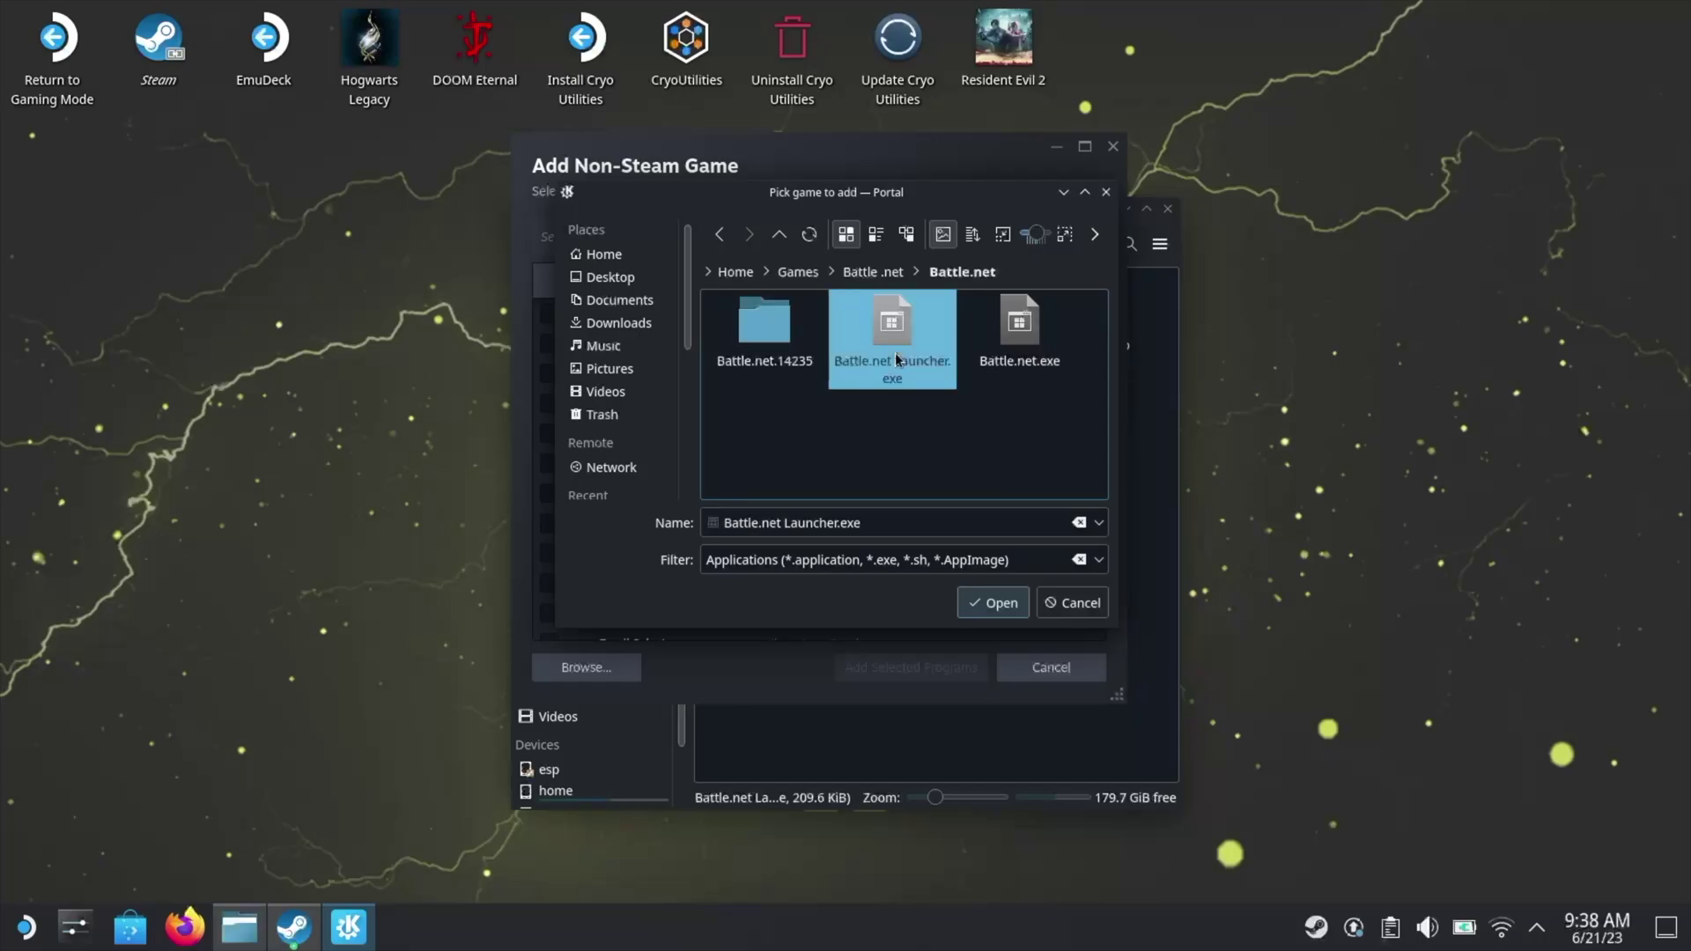
left_click(984, 606)
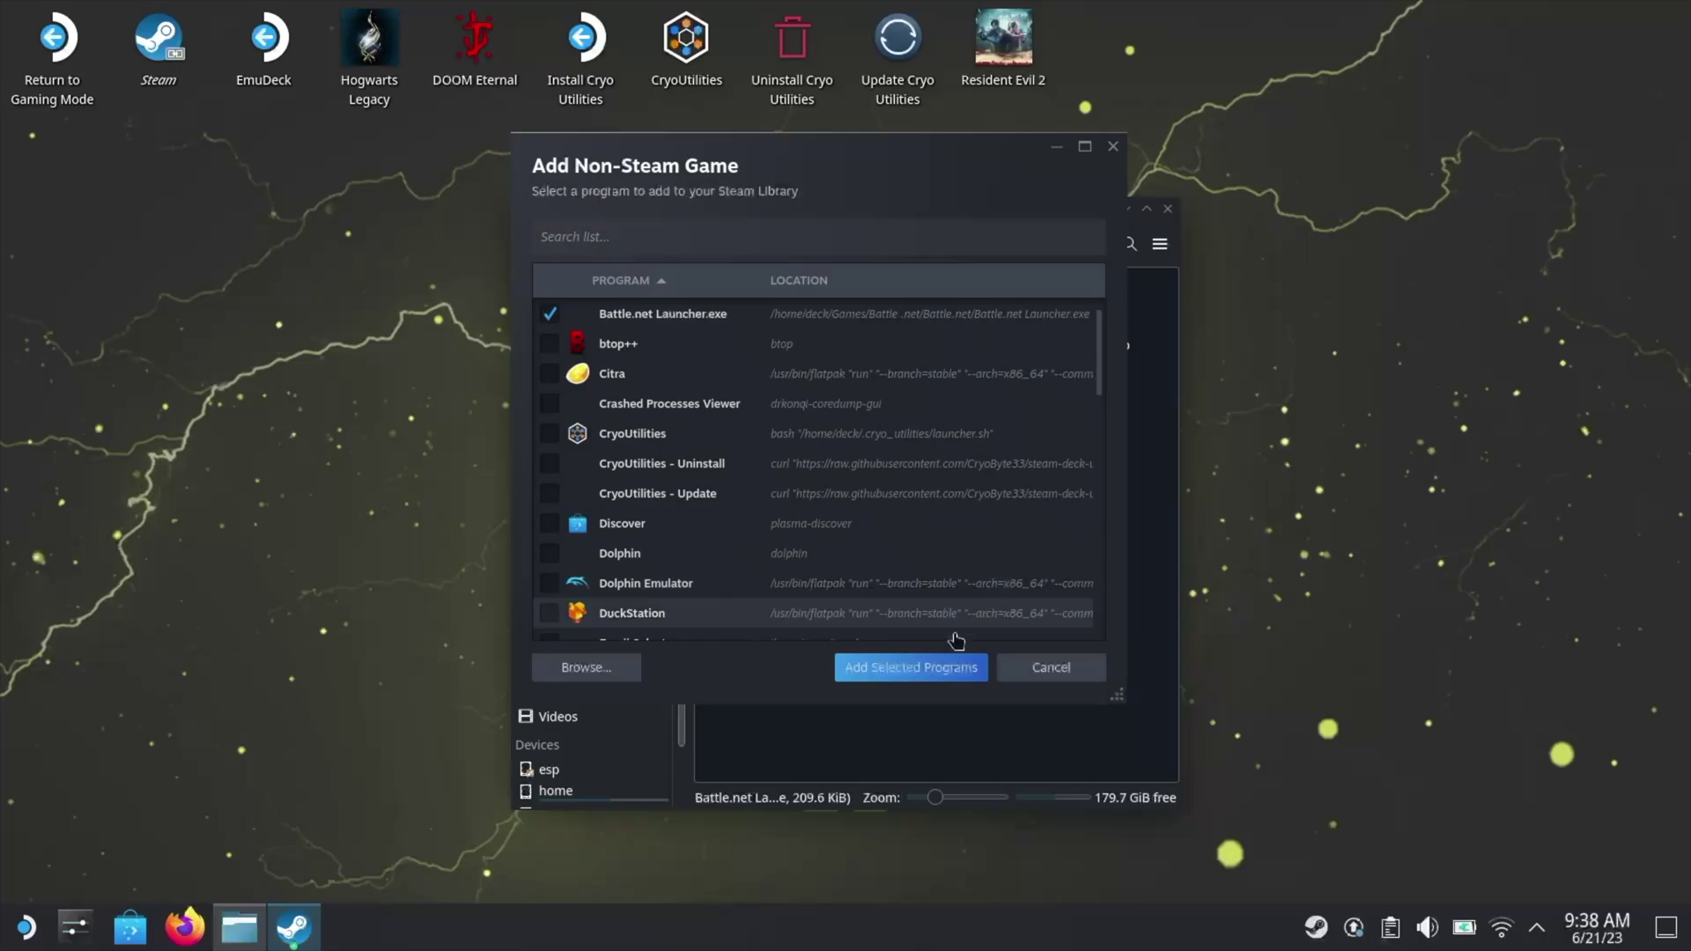
left_click(949, 671)
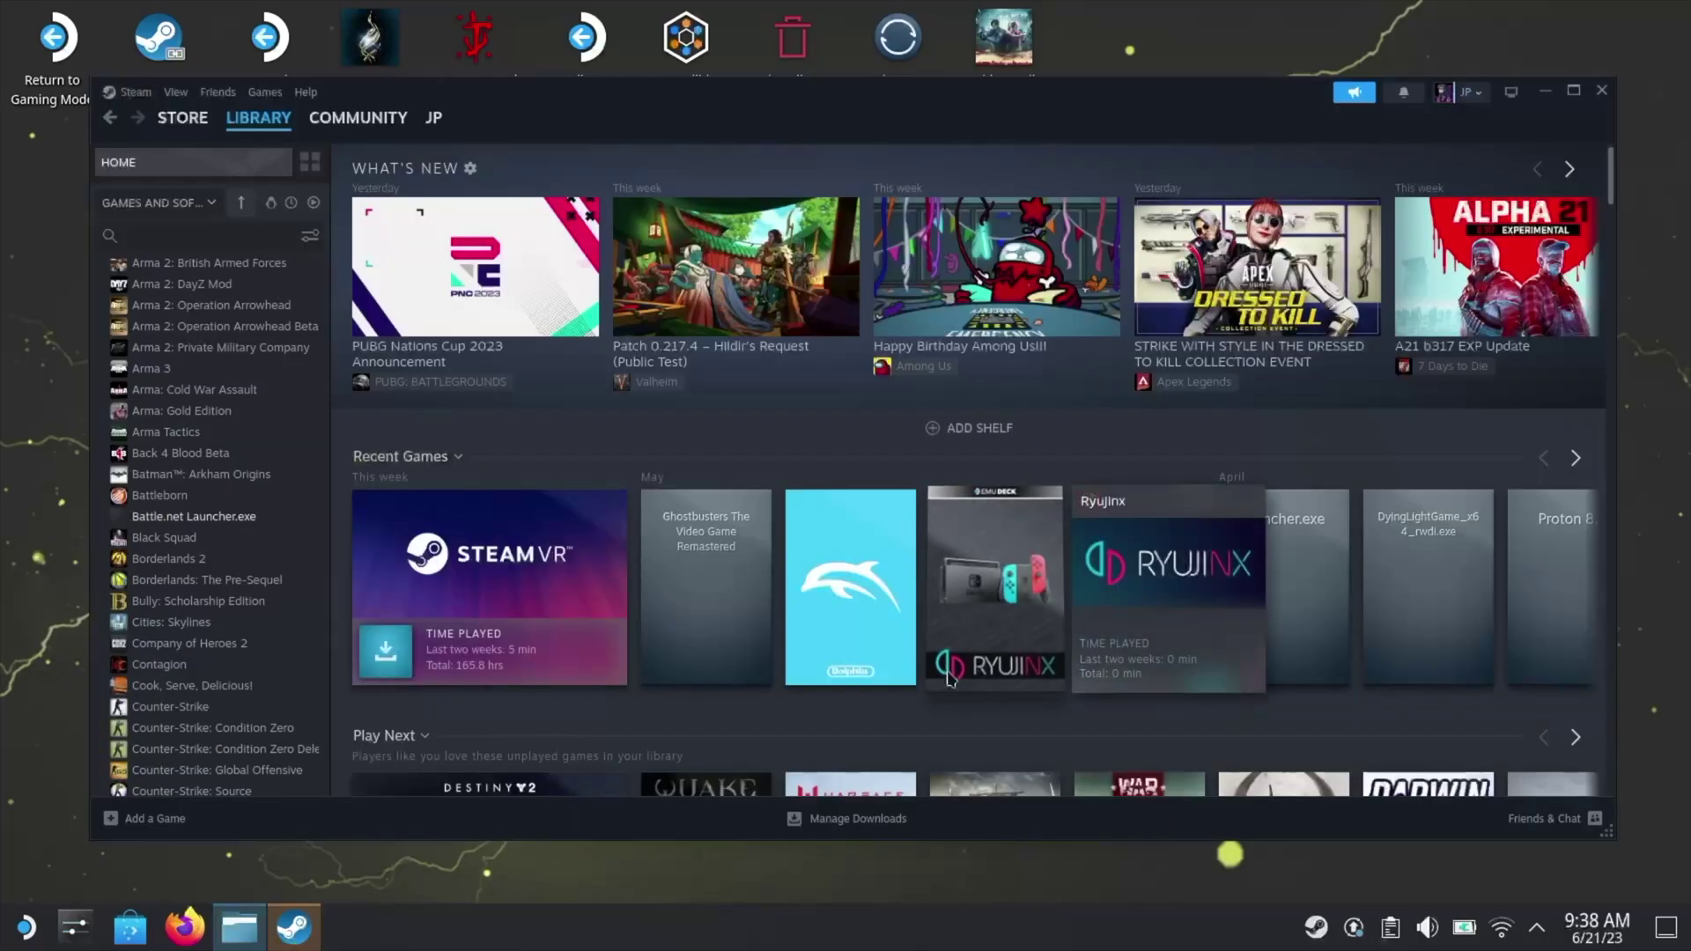
Force Battle.net Launcher.exe to use Proton 8.0-2 and open its library page.
right_click(236, 516)
mouse_move(277, 615)
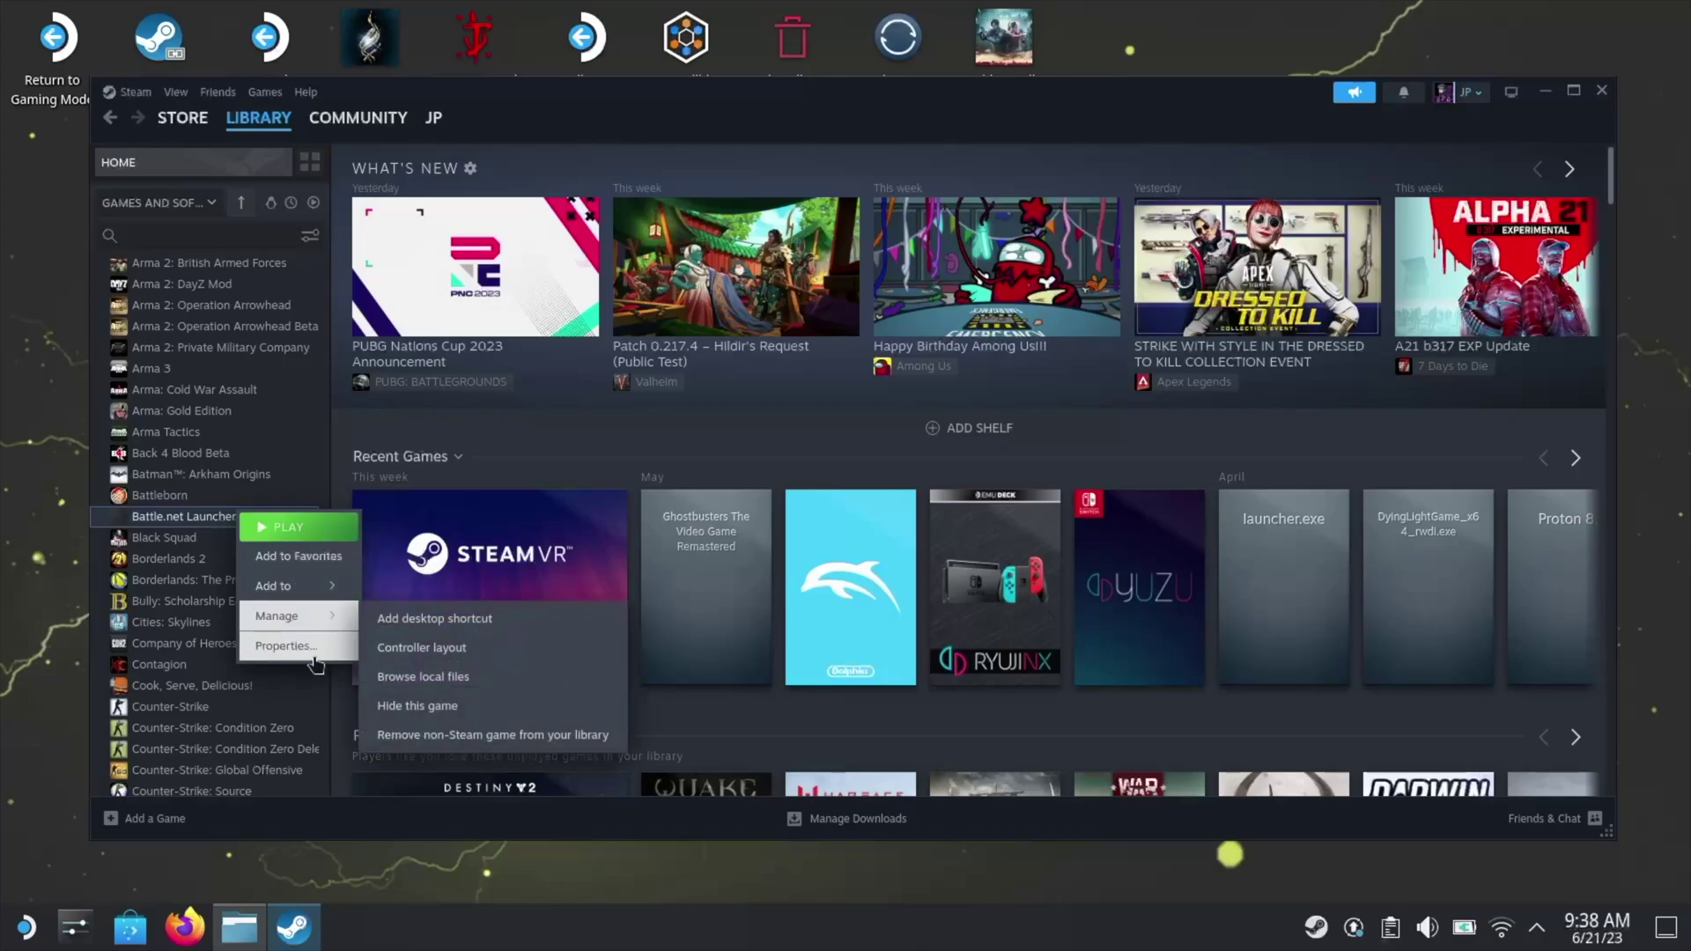
left_click(286, 645)
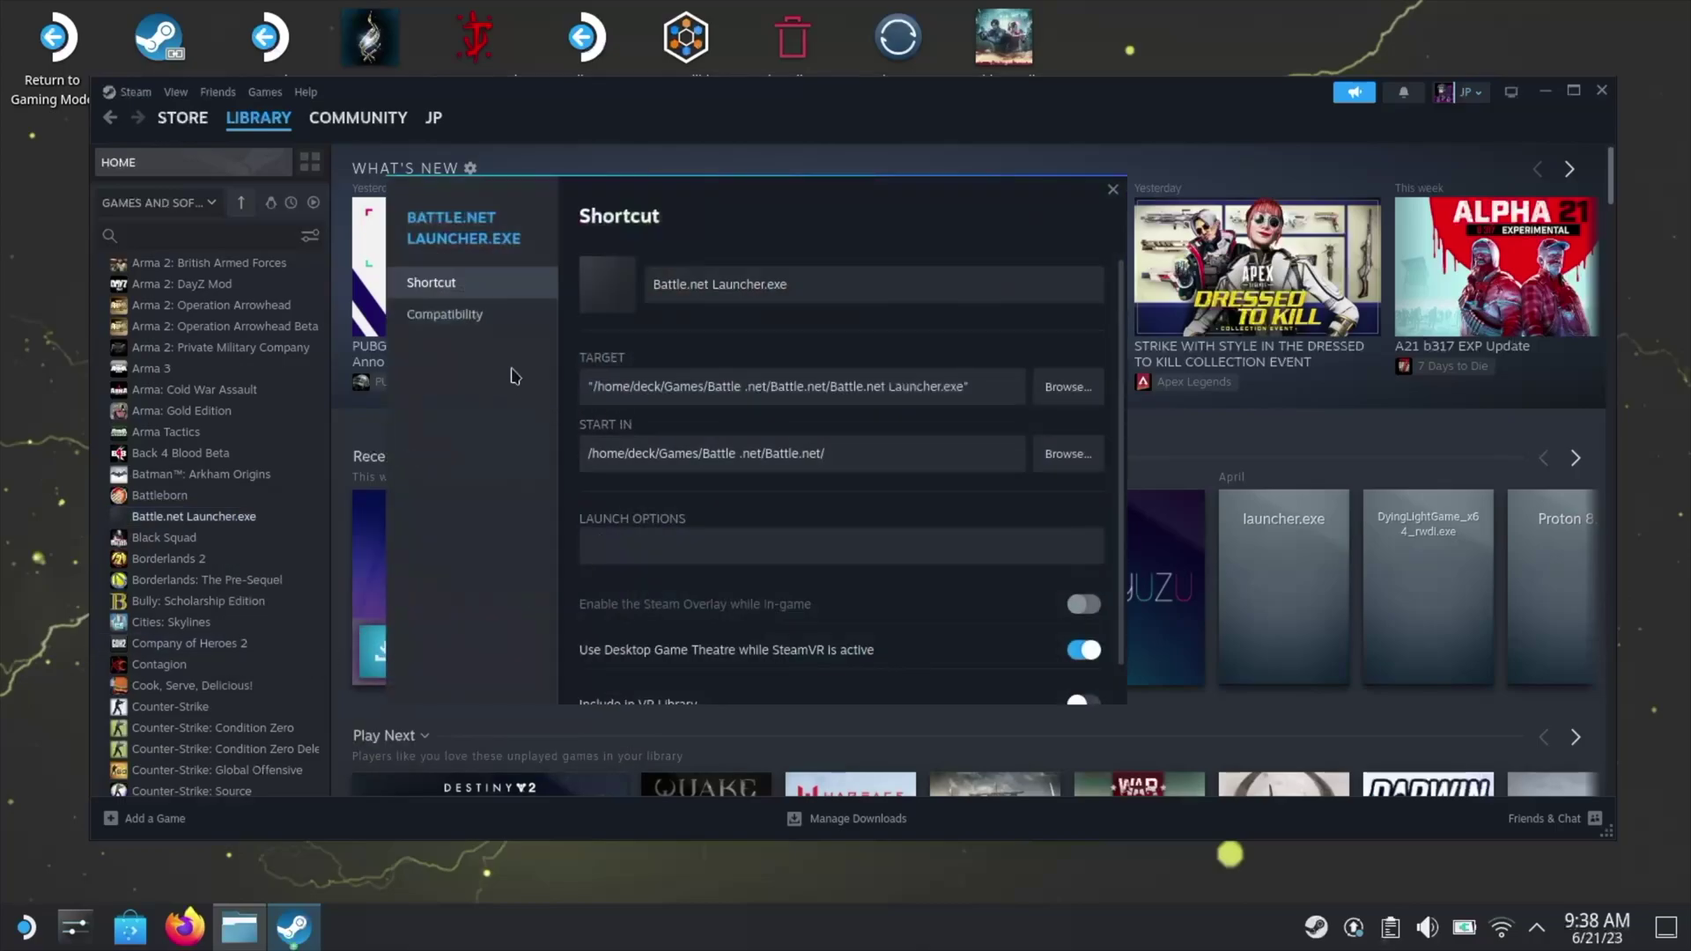
left_click(464, 324)
left_click(661, 280)
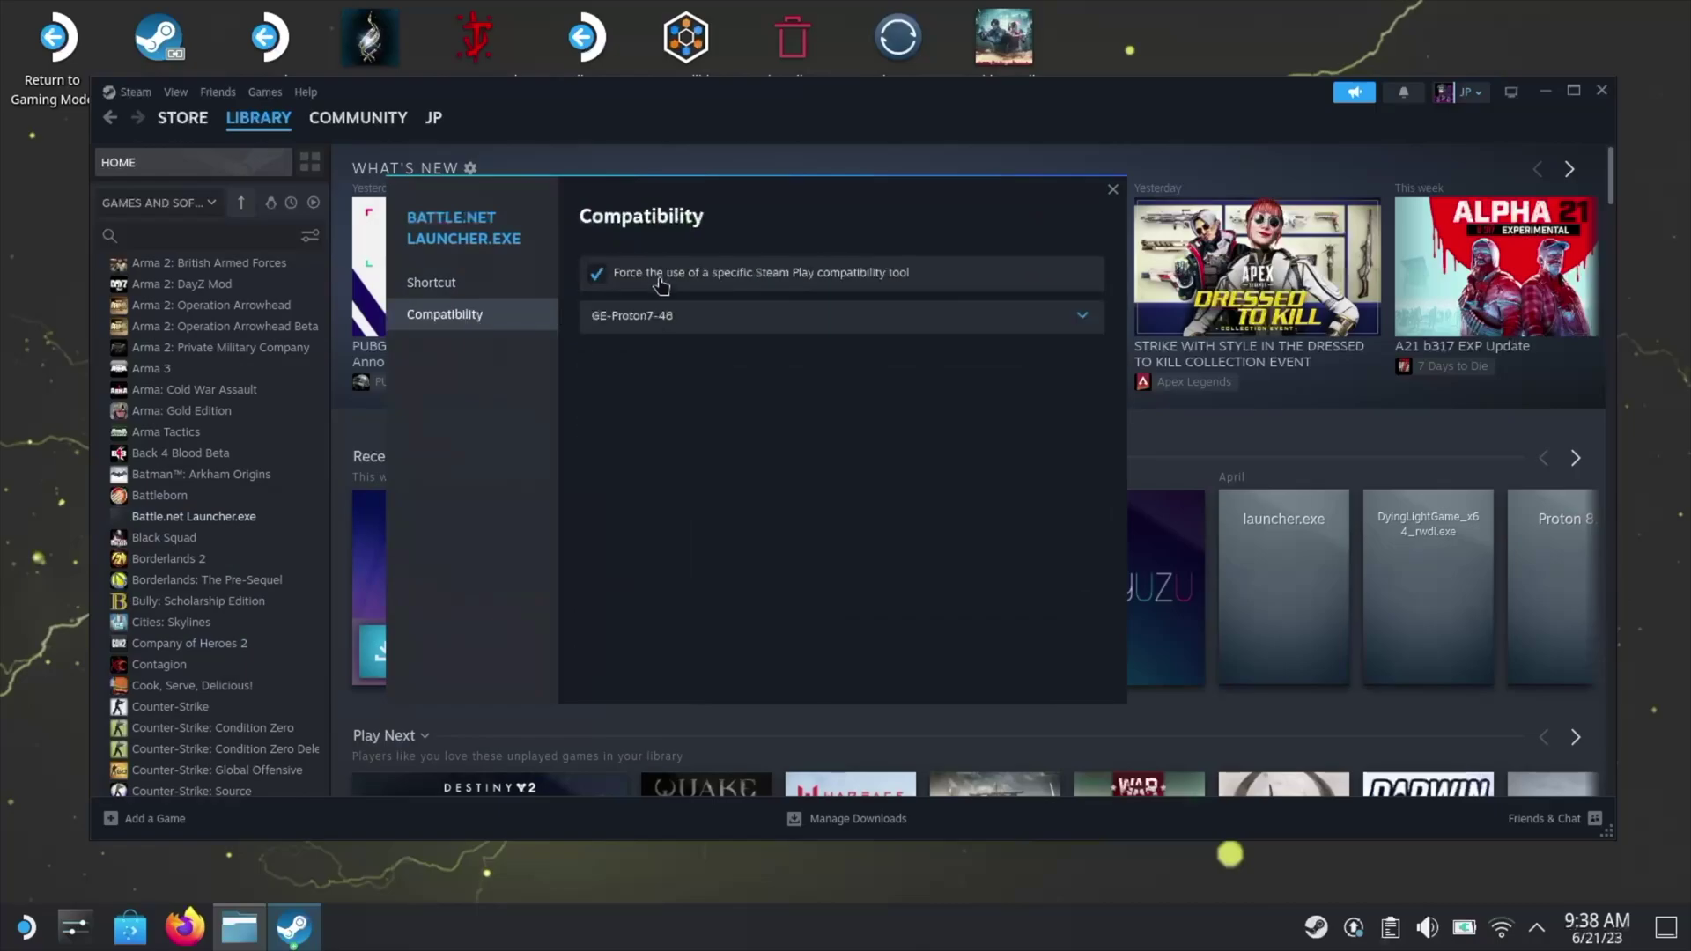
left_click(673, 321)
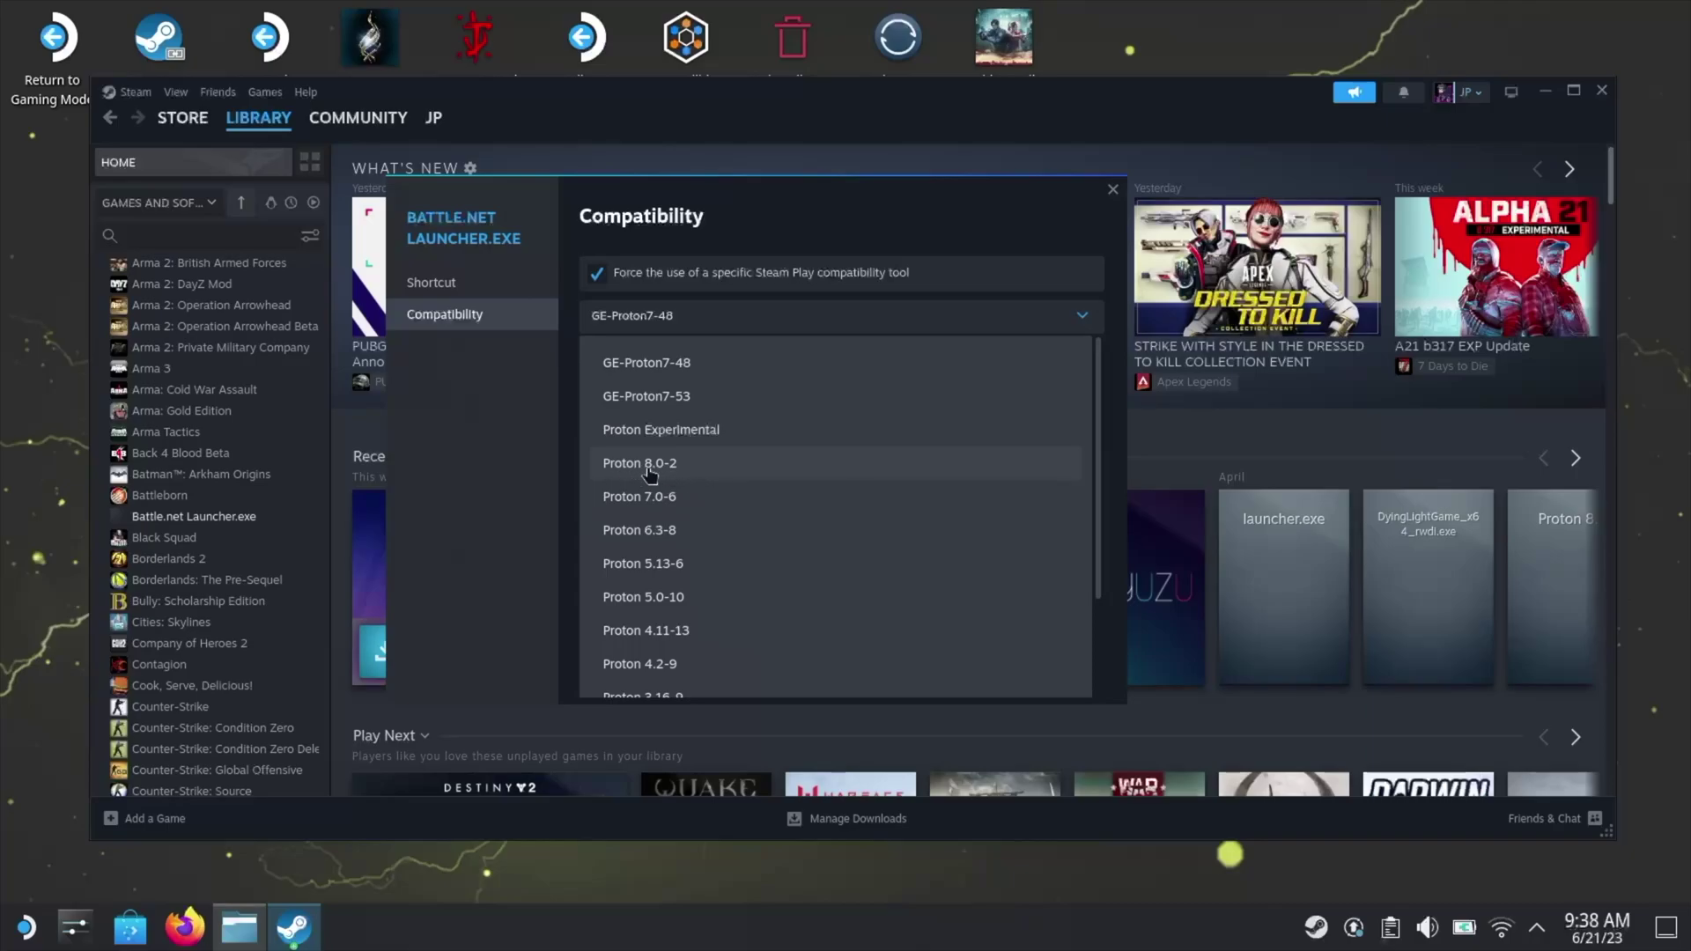
left_click(675, 473)
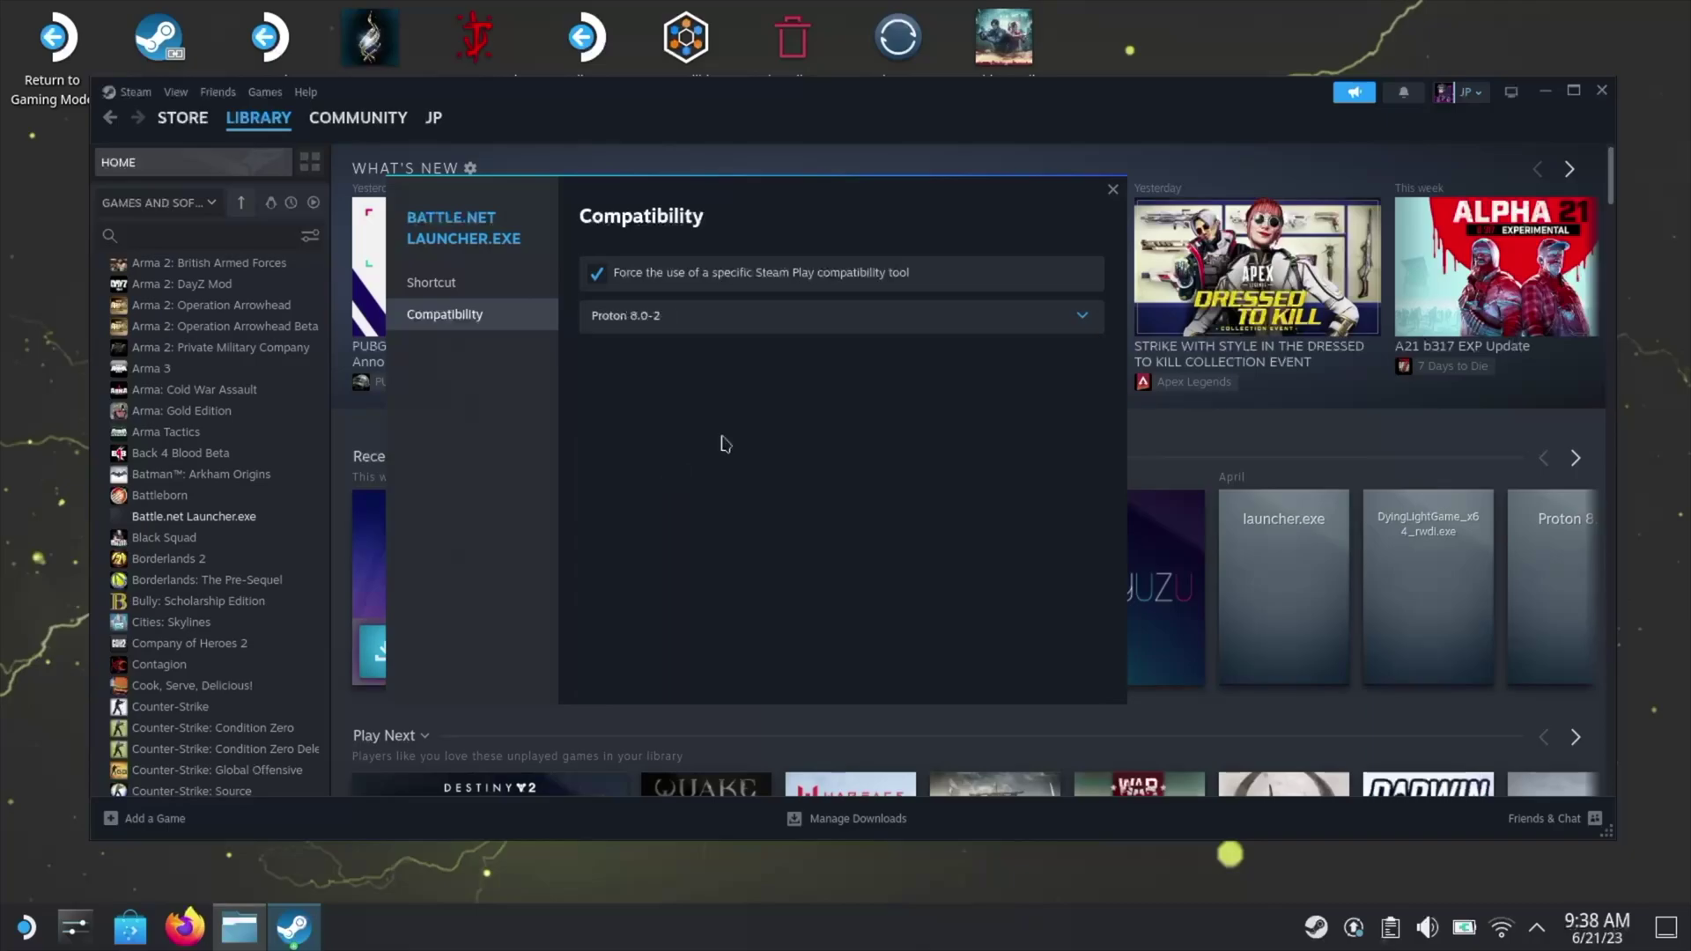
left_click(1112, 189)
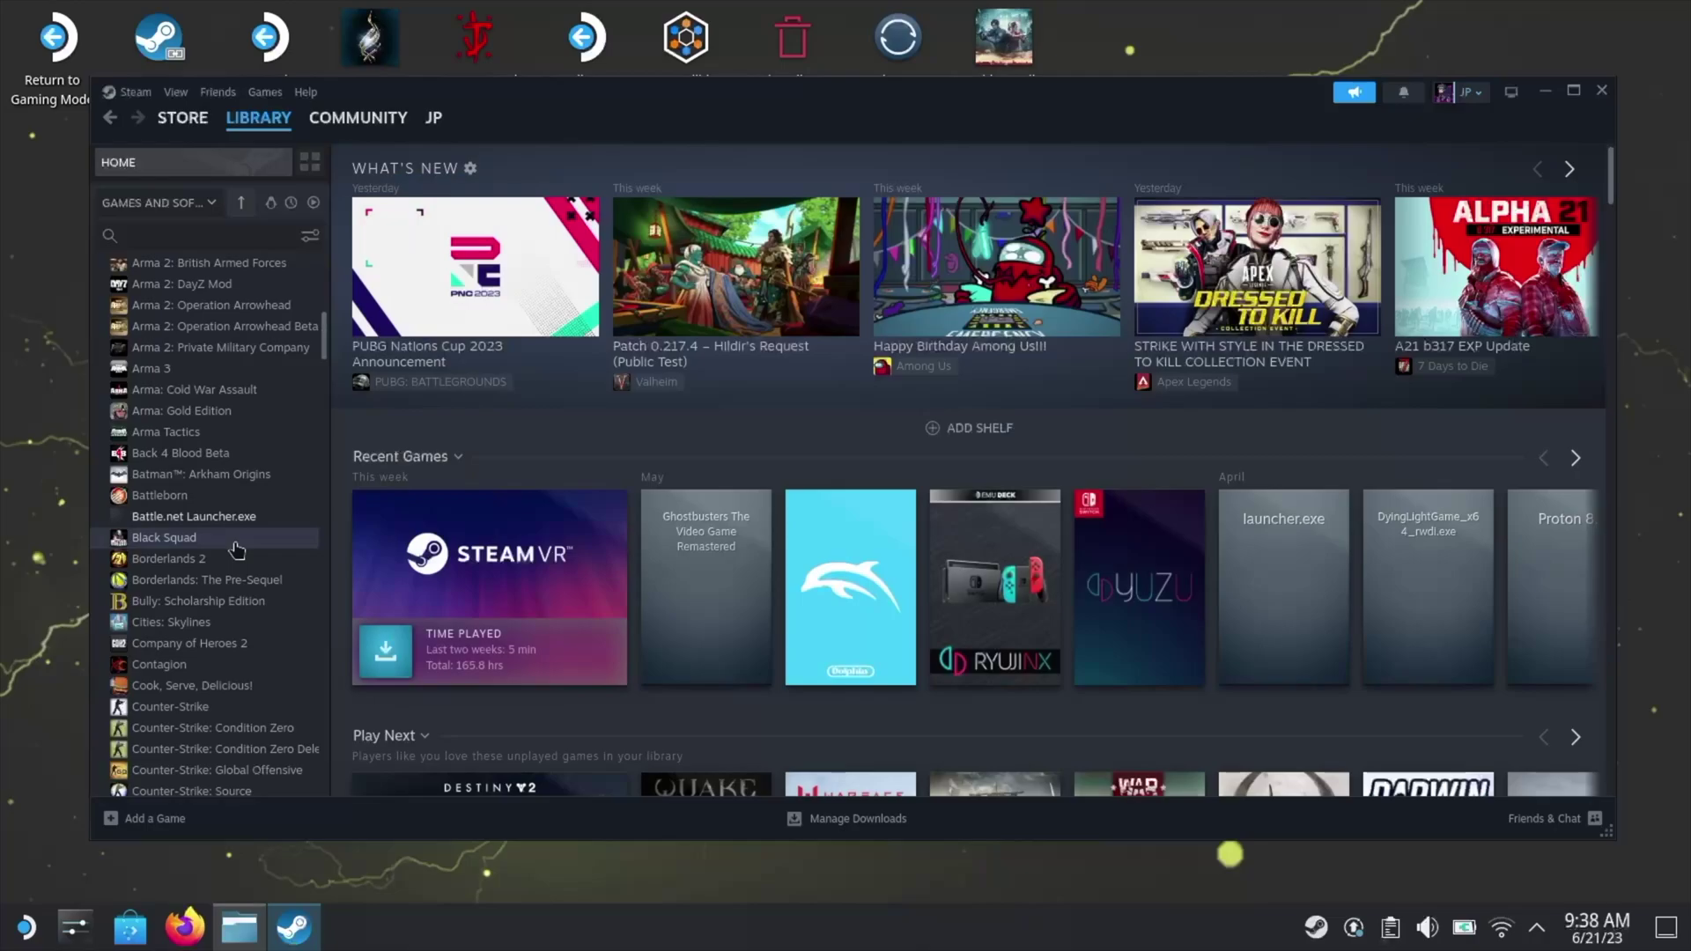
left_click(194, 516)
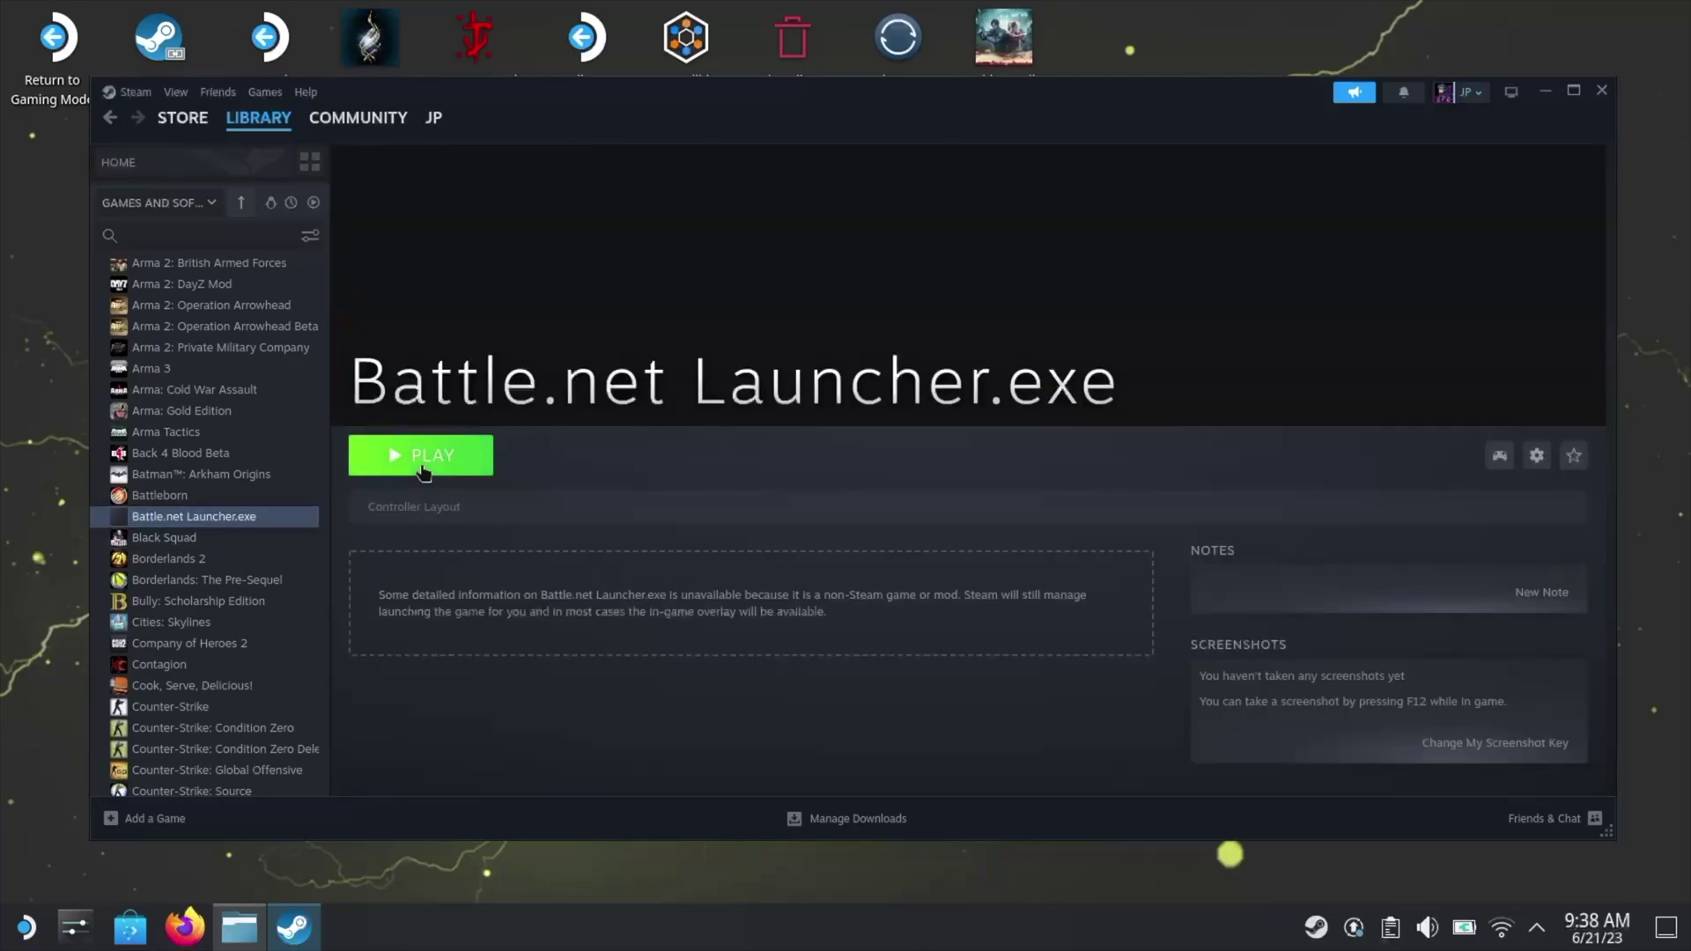
Launch Battle.net from Steam and sign in with Keep me logged in ticked.
left_click(424, 458)
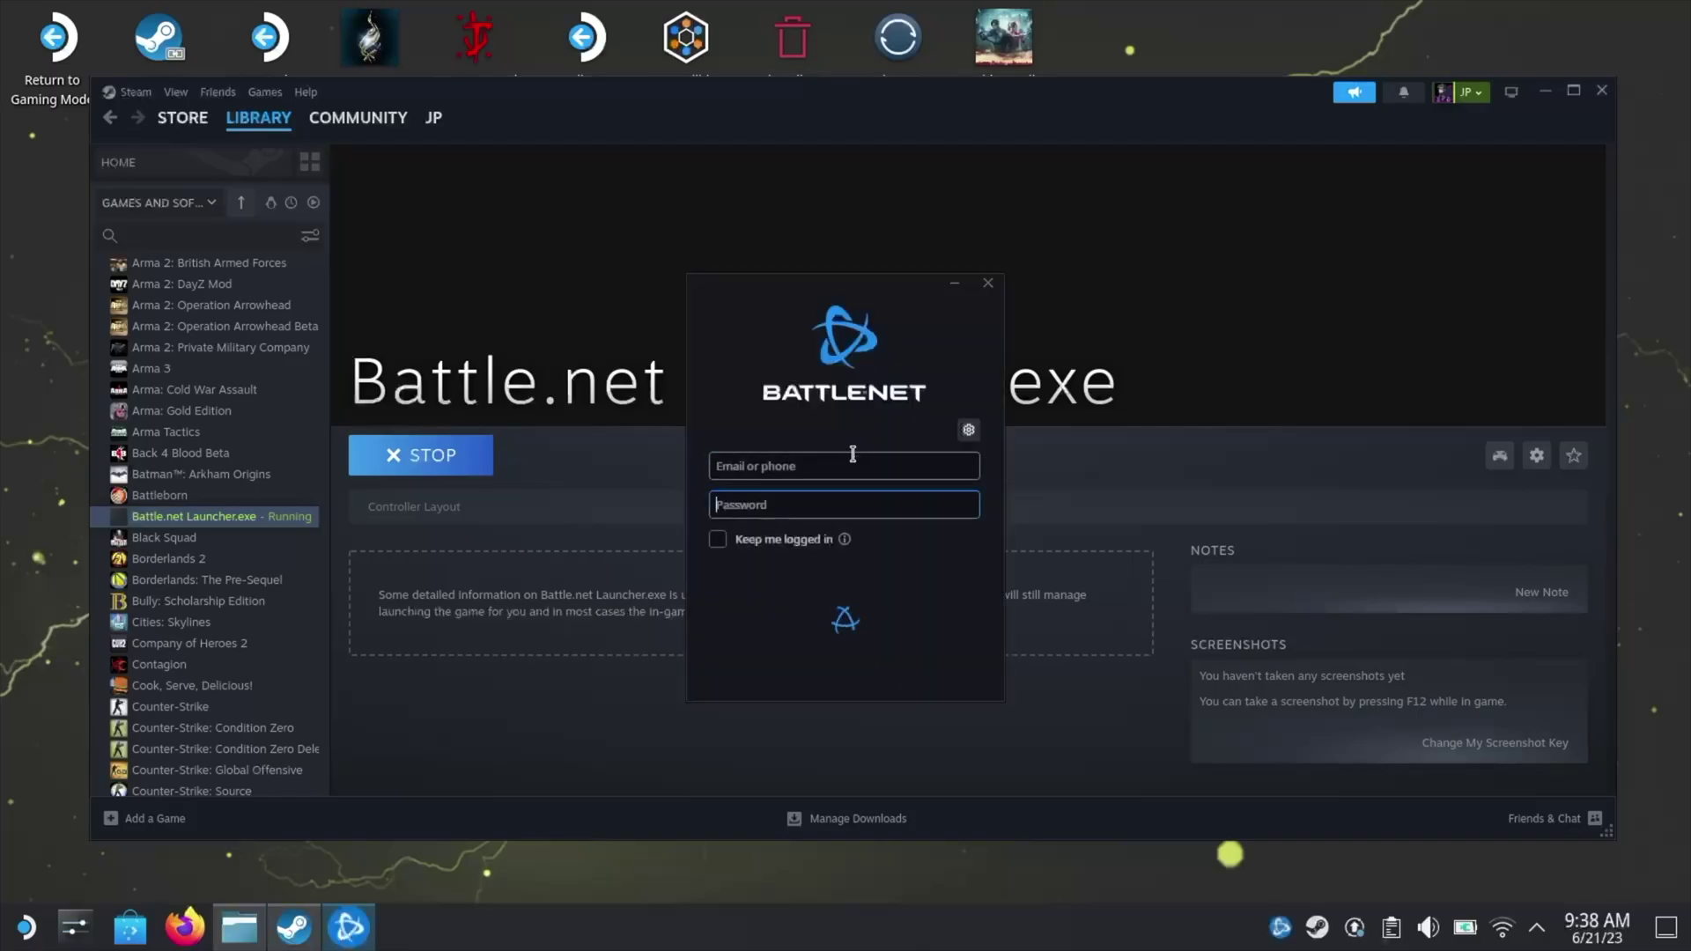
left_click(793, 463)
left_click(717, 541)
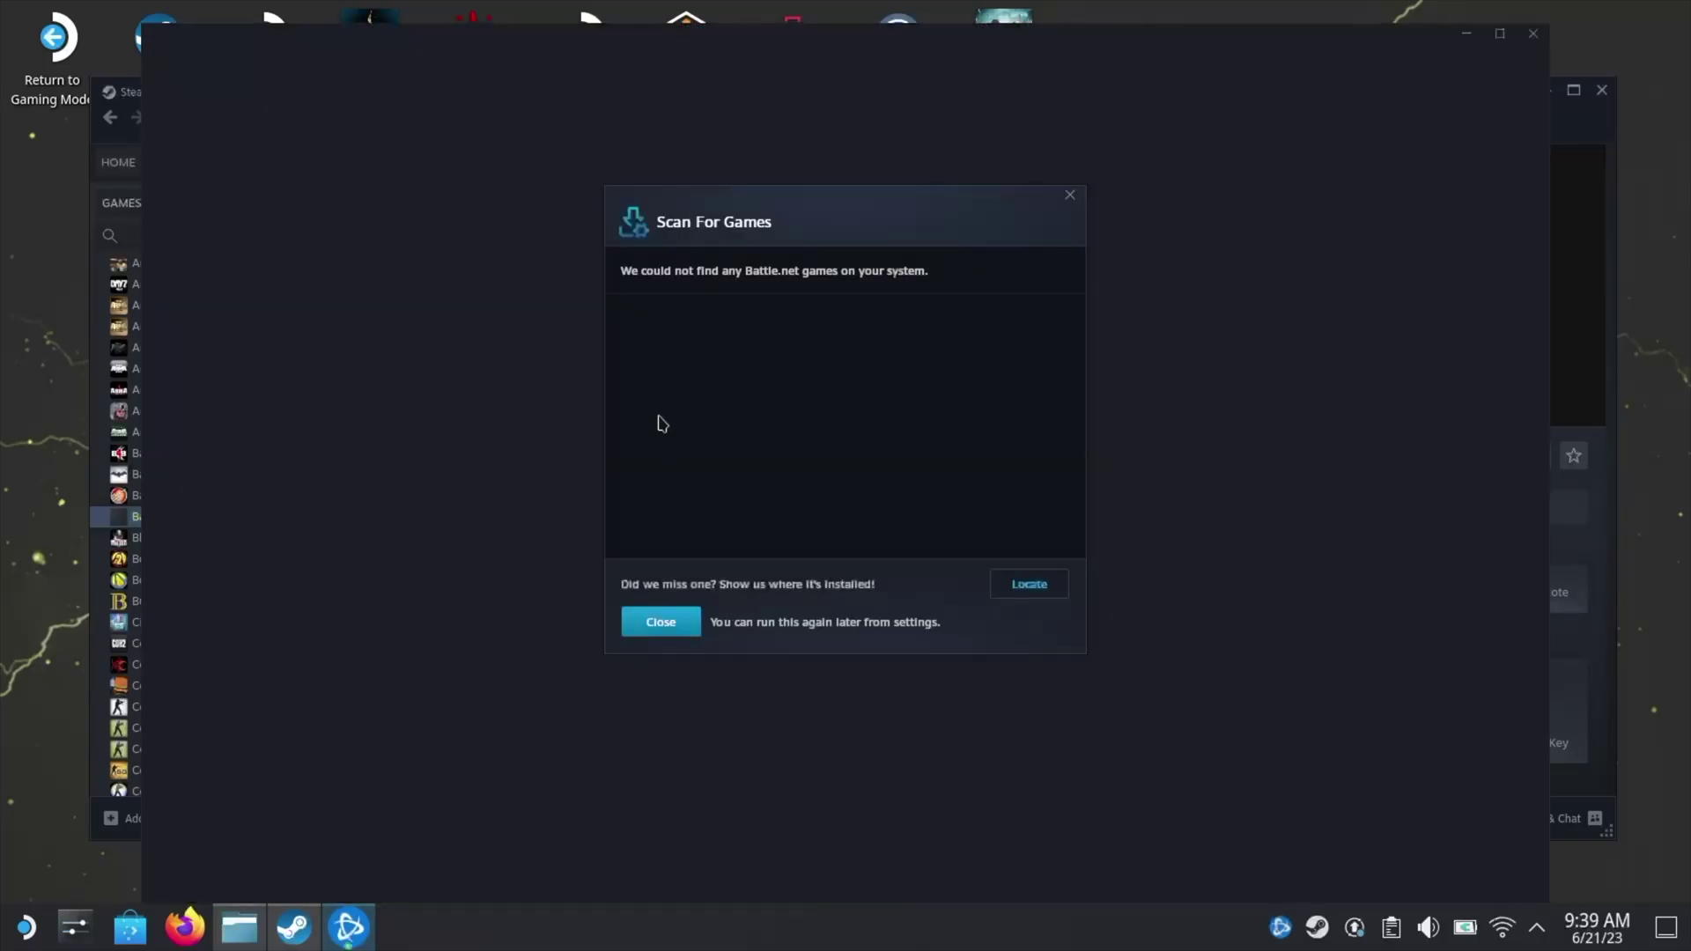
Dismiss the game scan, welcome message, tour and tip, then open Diablo IV's page.
left_click(664, 628)
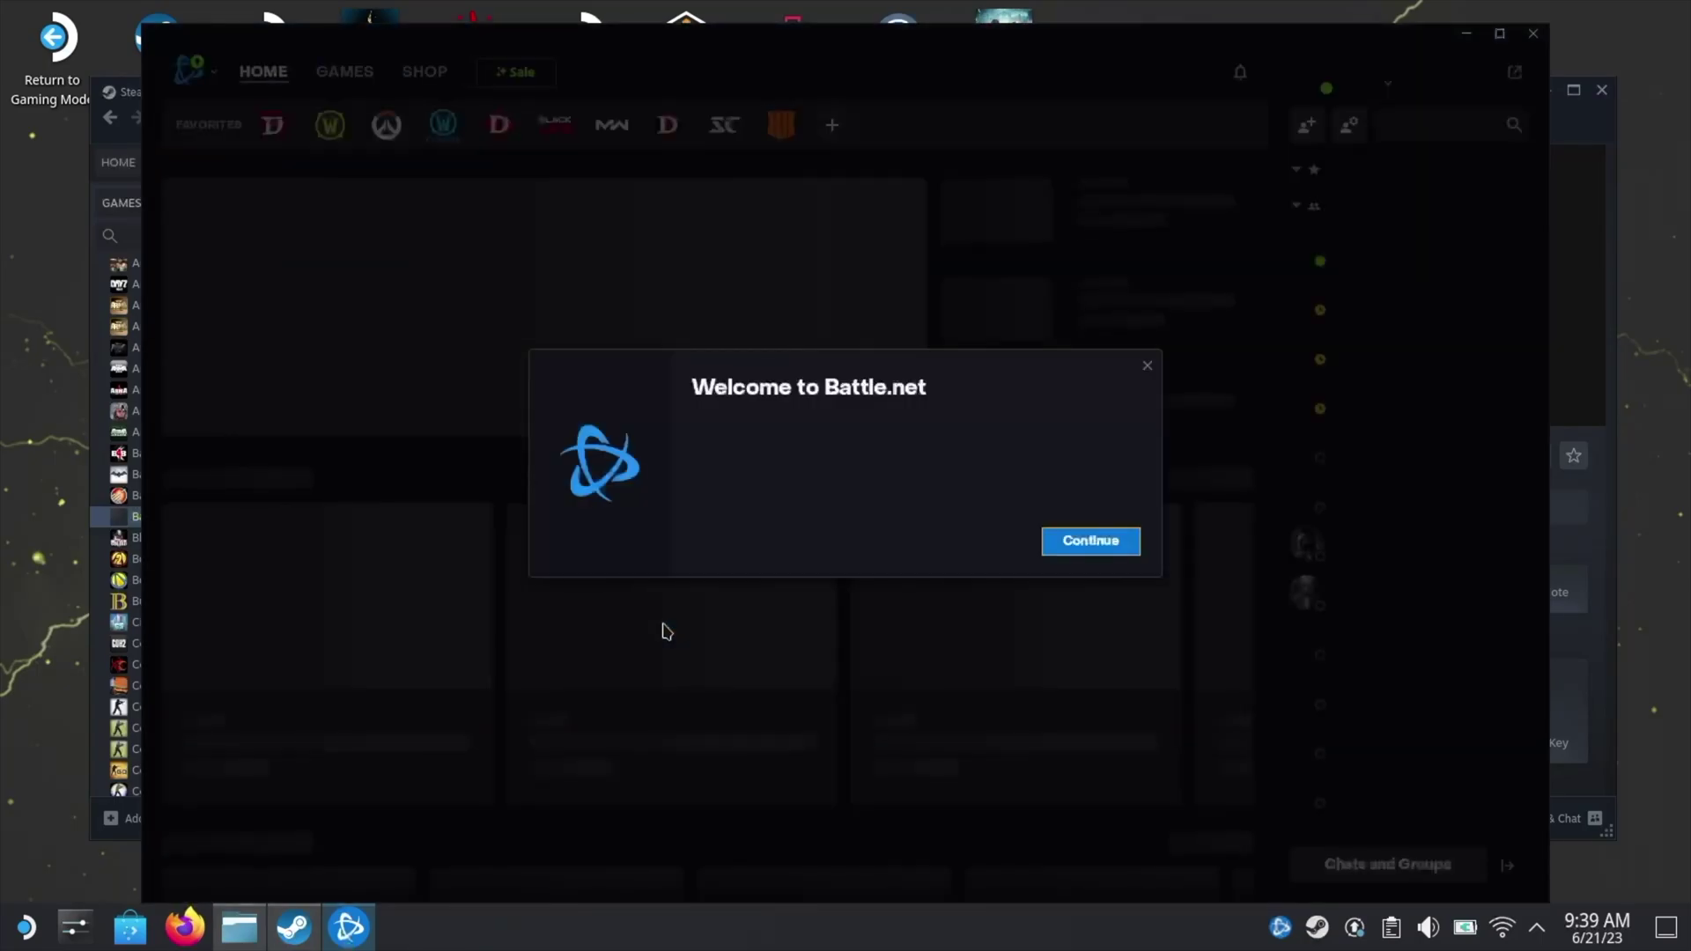
left_click(1100, 539)
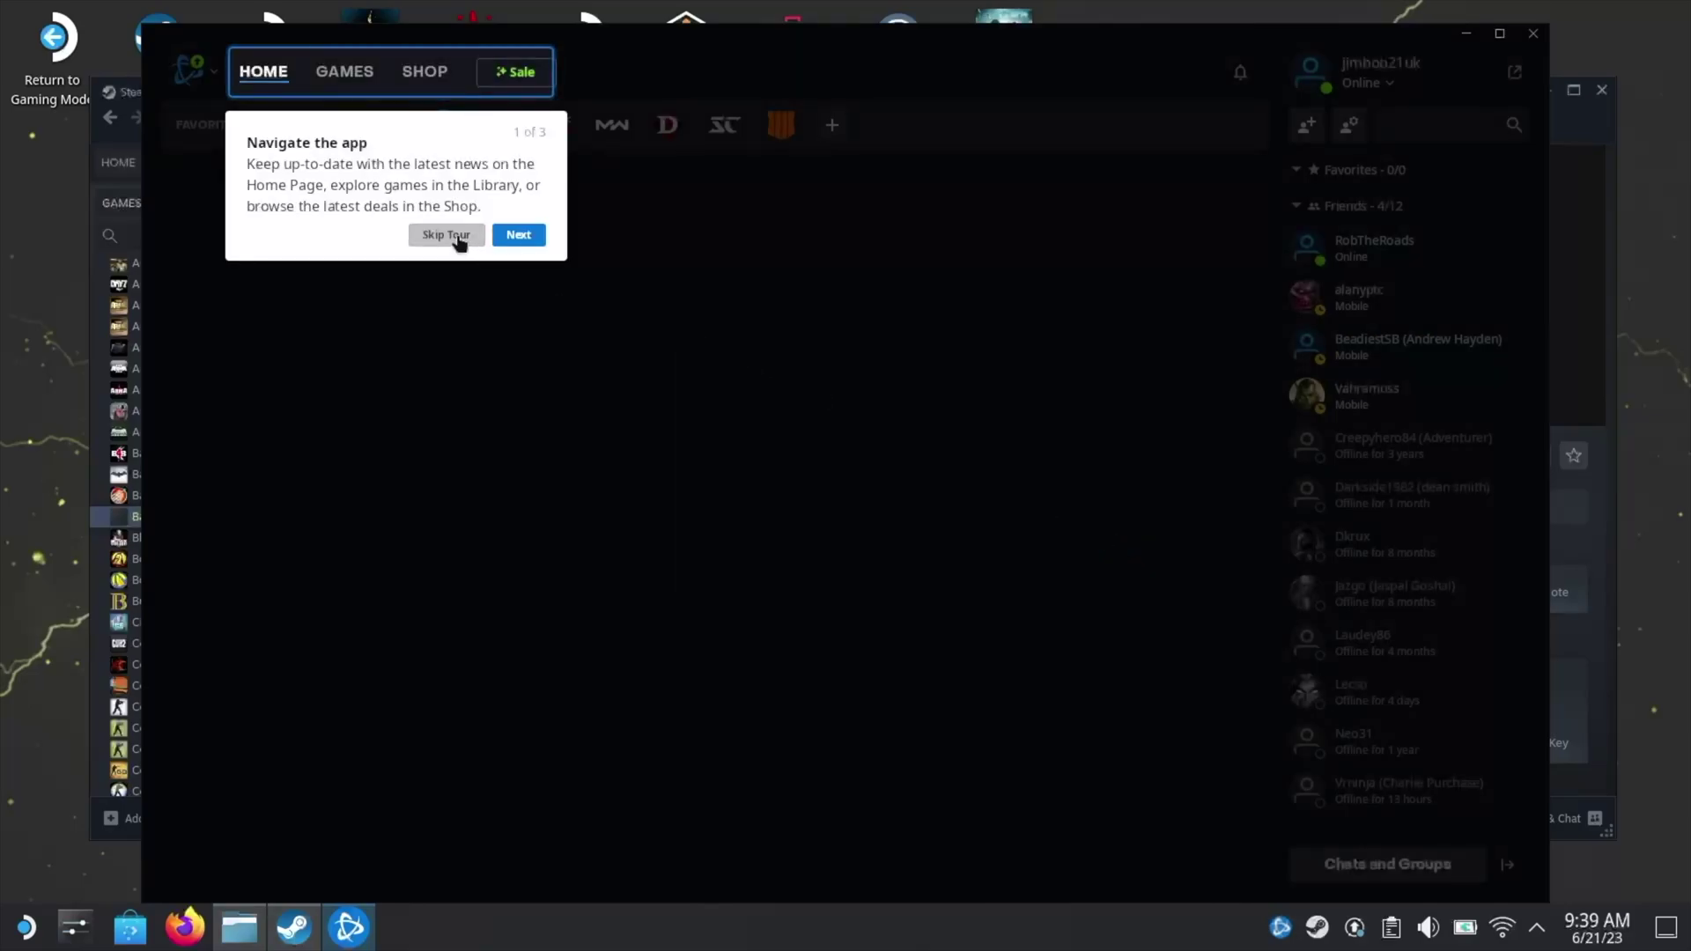
left_click(451, 236)
left_click(415, 226)
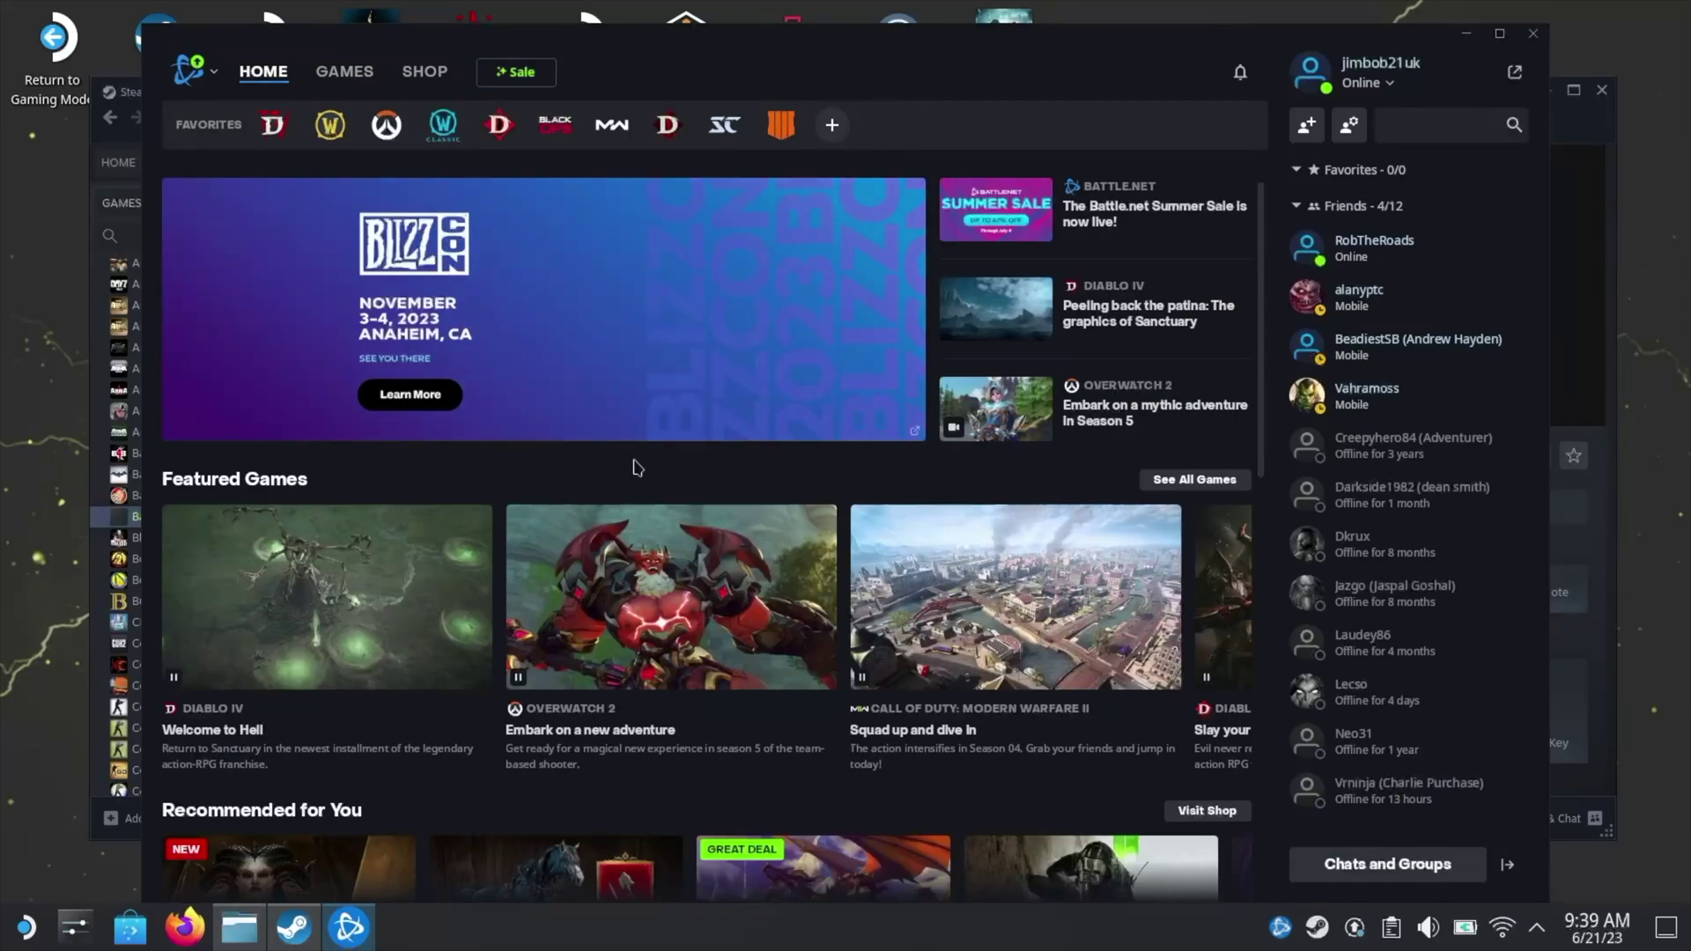
left_click(274, 122)
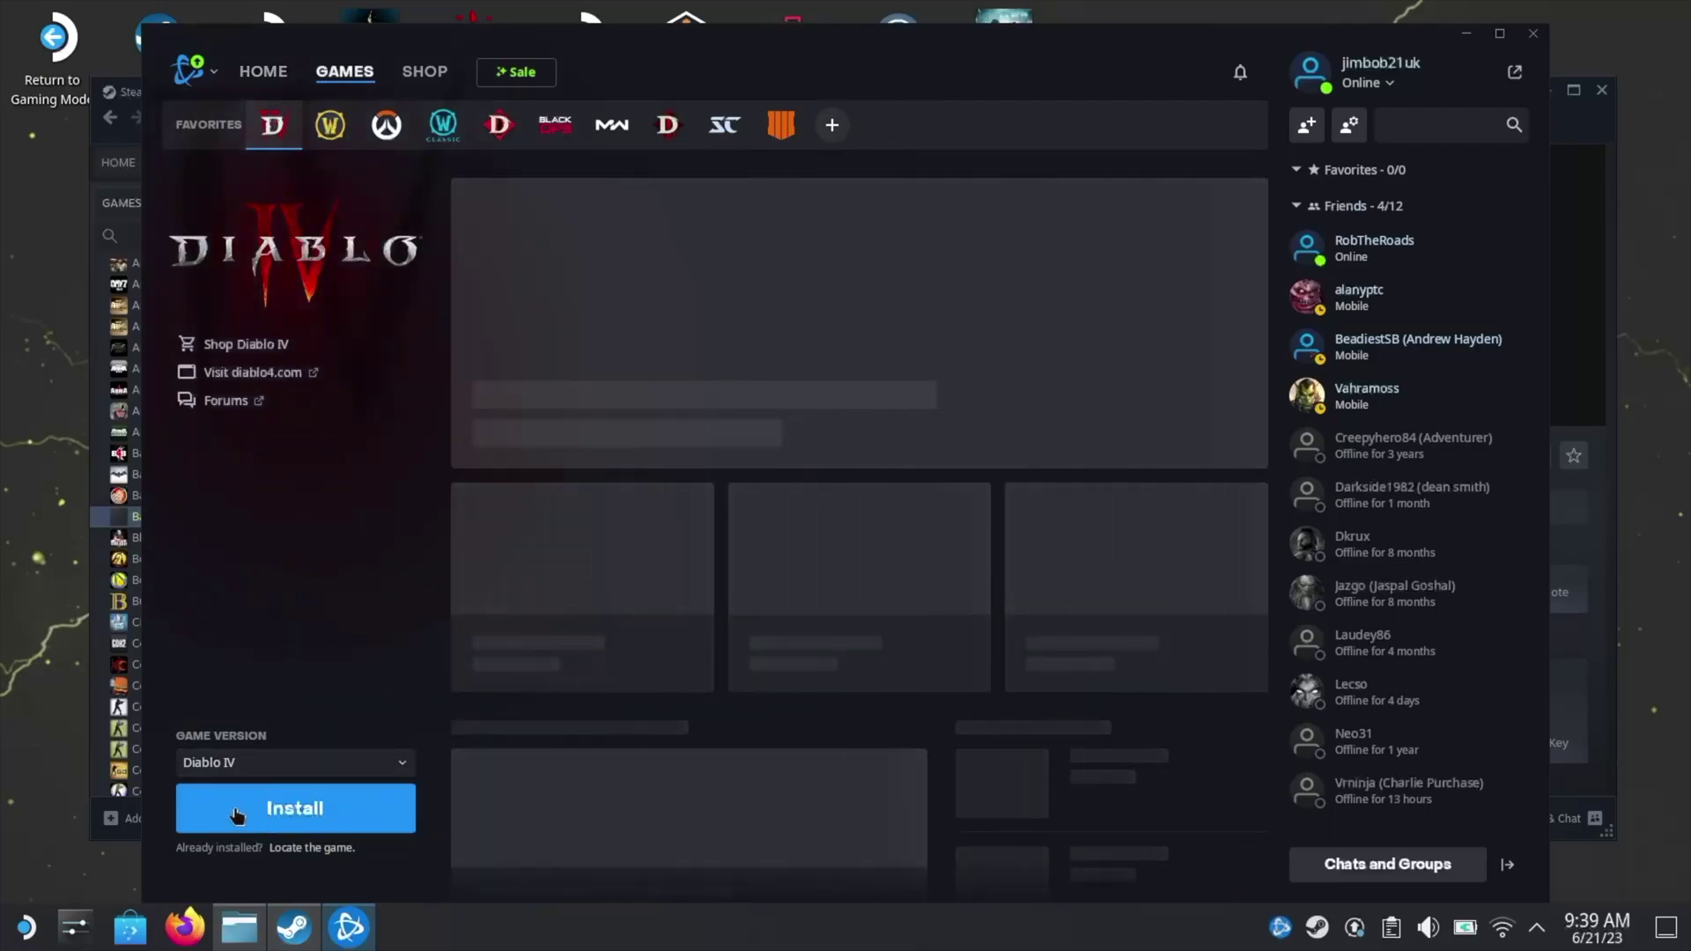
Start the Diablo IV install and browse the folder picker to Z:\home\deck.
left_click(265, 807)
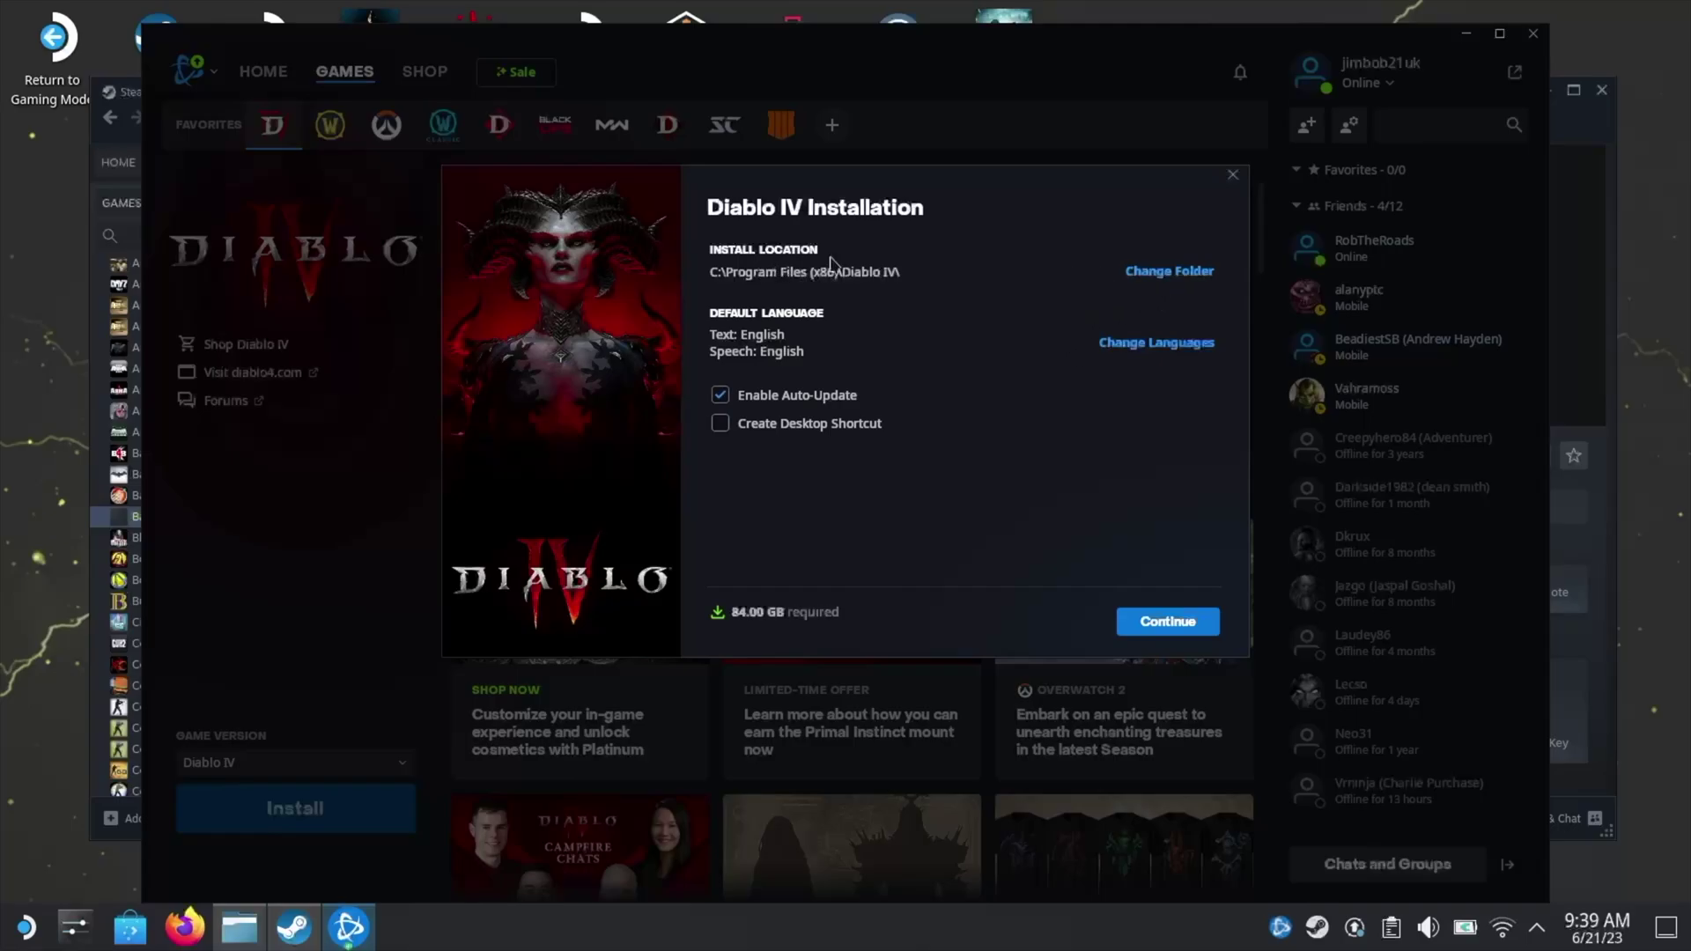
left_click(1179, 273)
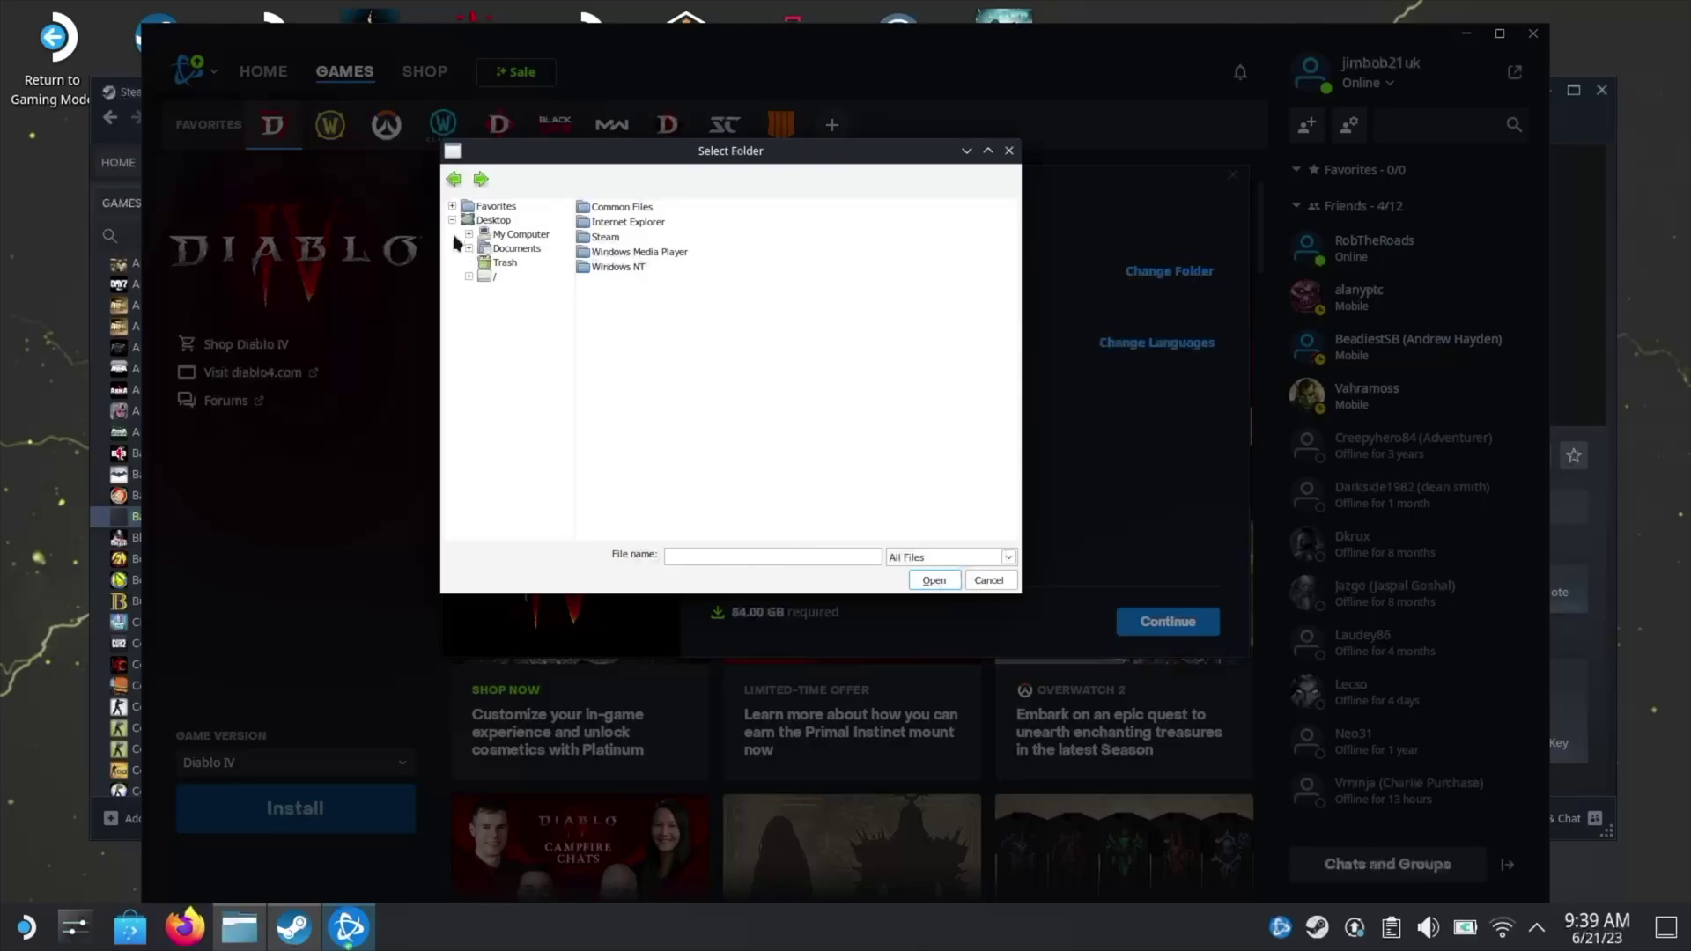
left_click(468, 235)
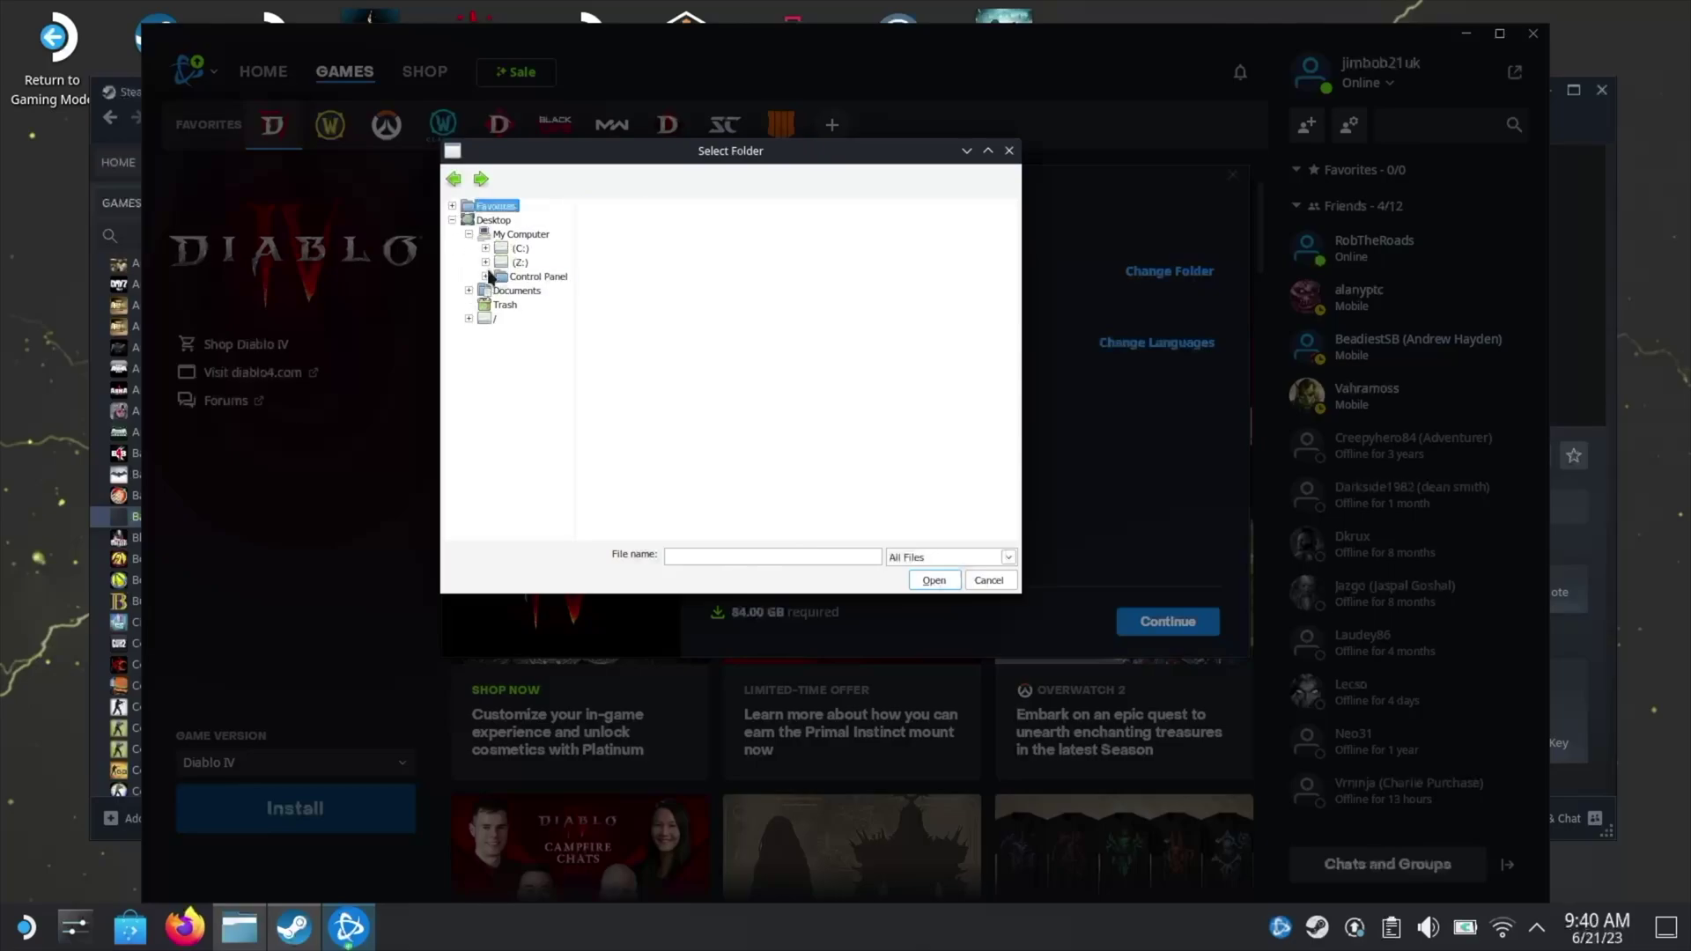
left_click(485, 263)
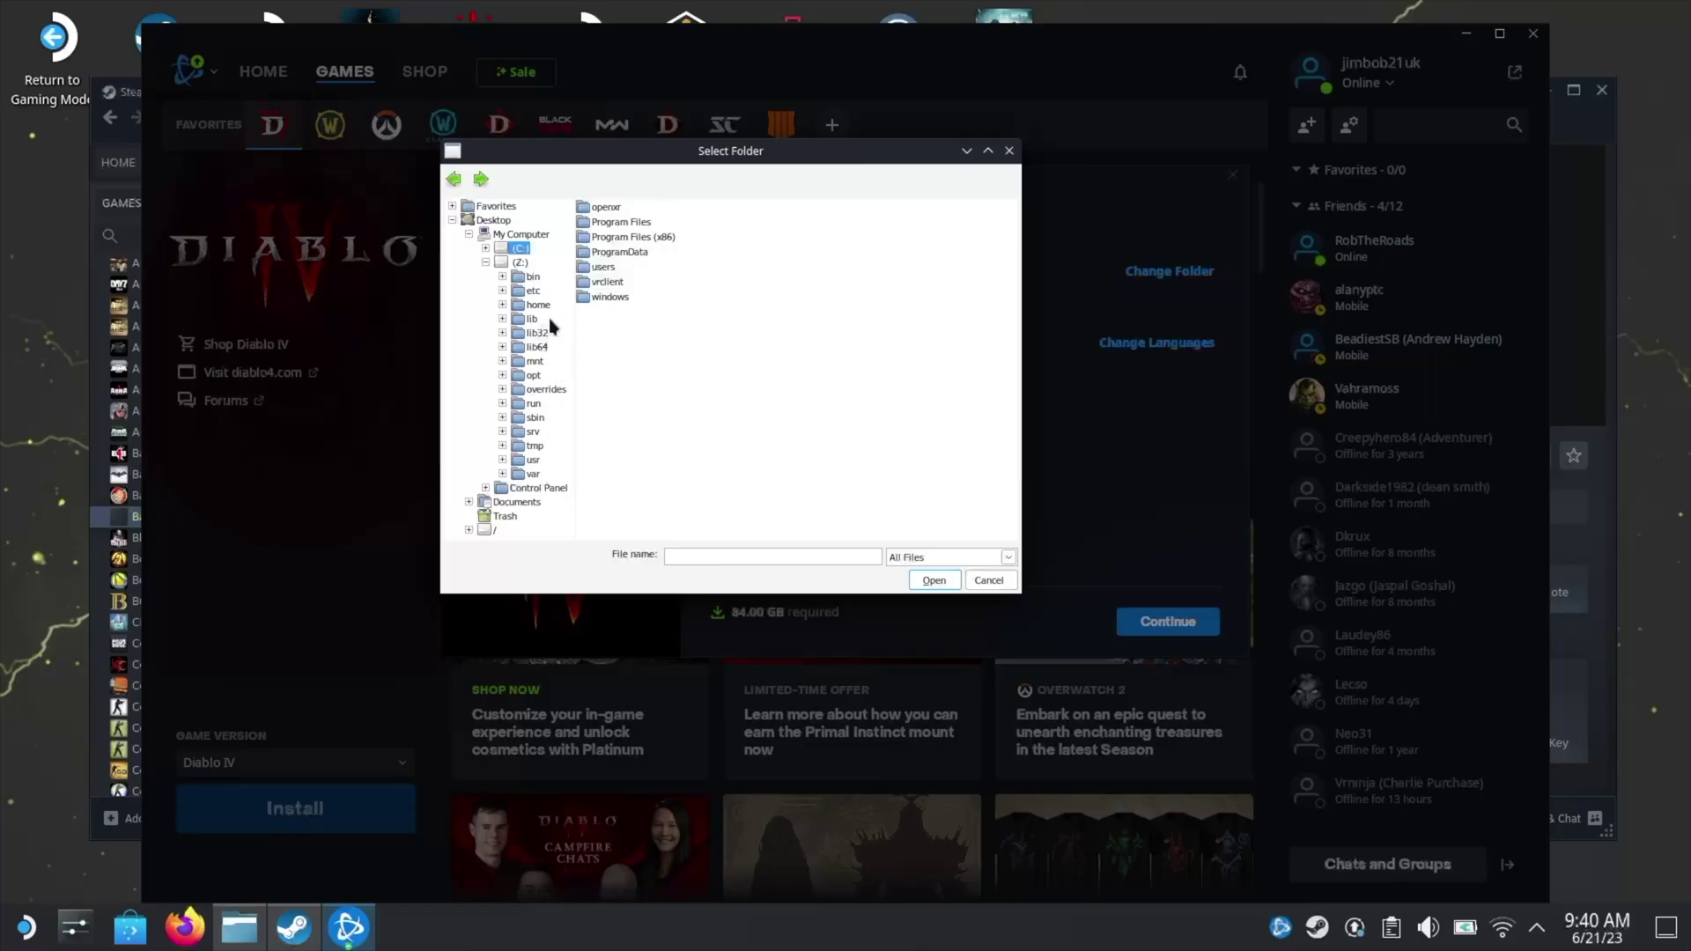
left_click(537, 305)
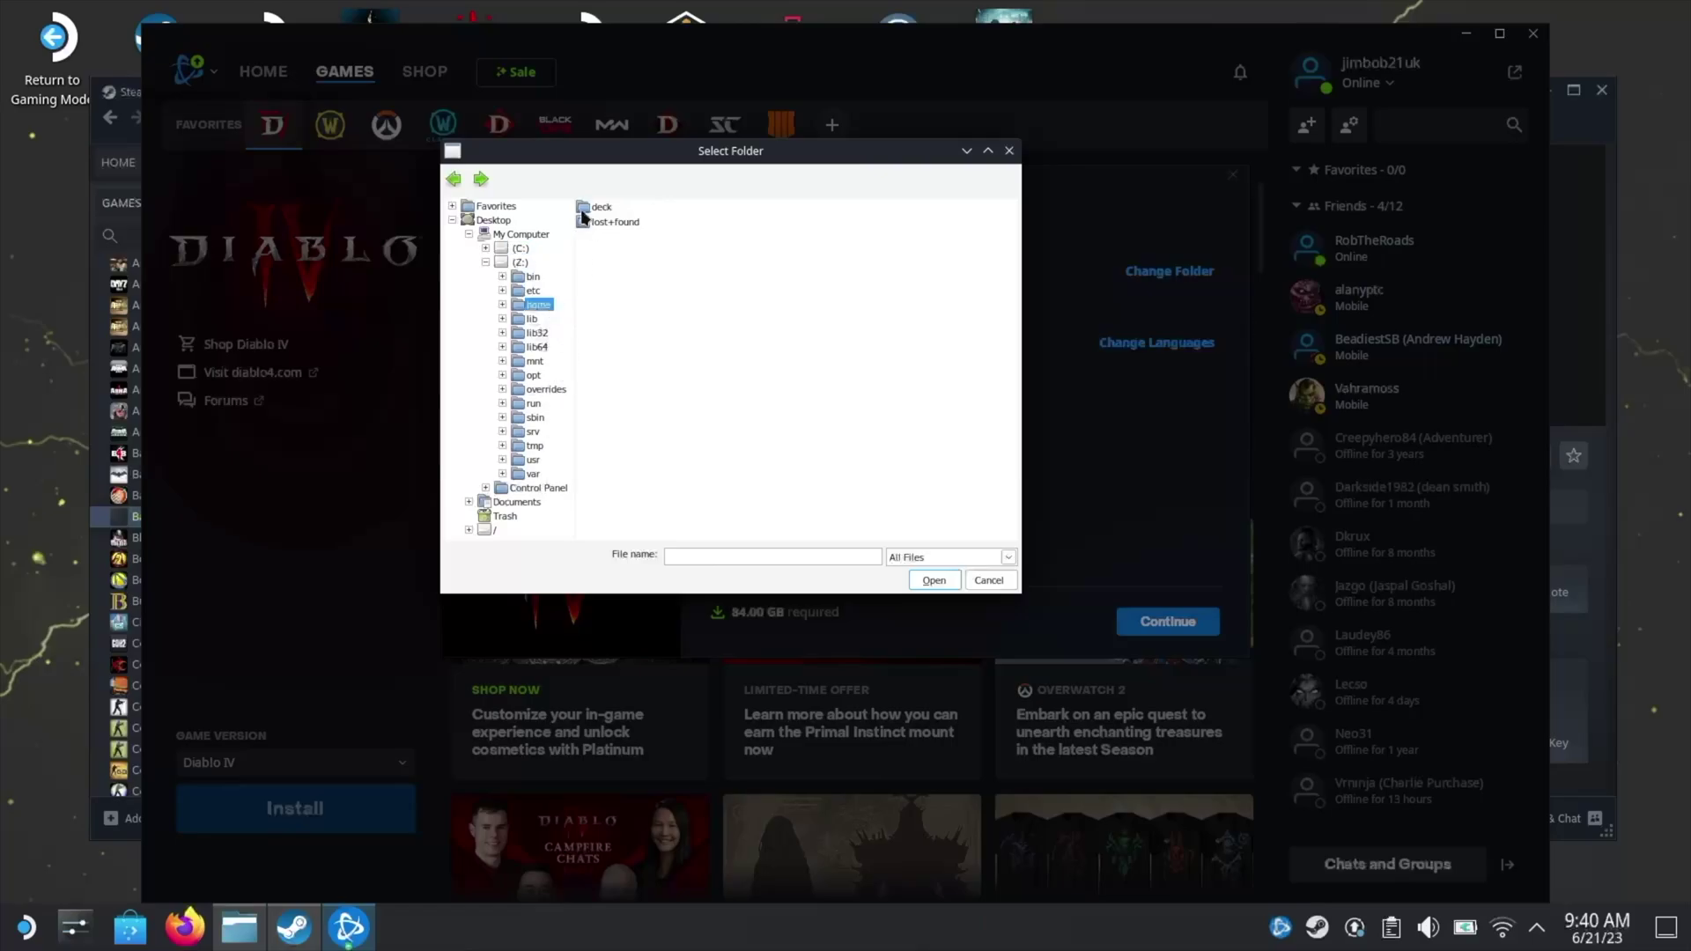
double_click(582, 211)
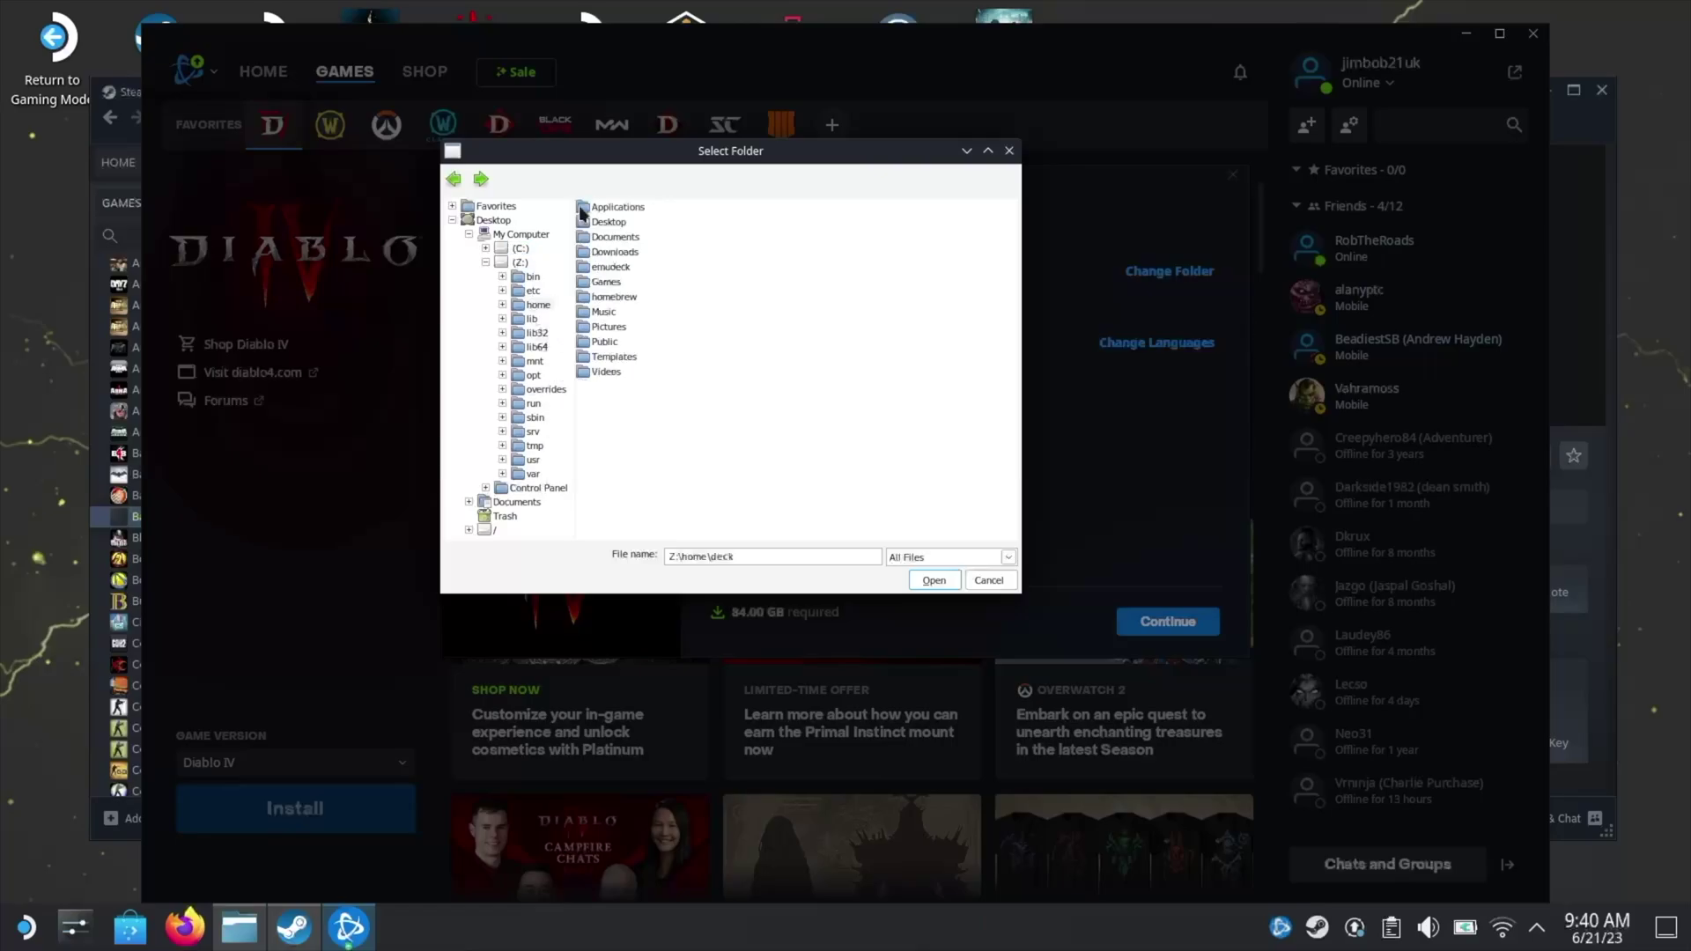
Set the install folder to Games\Diablo 4 and exclude High-Resolution Assets.
left_click(587, 284)
double_click(579, 284)
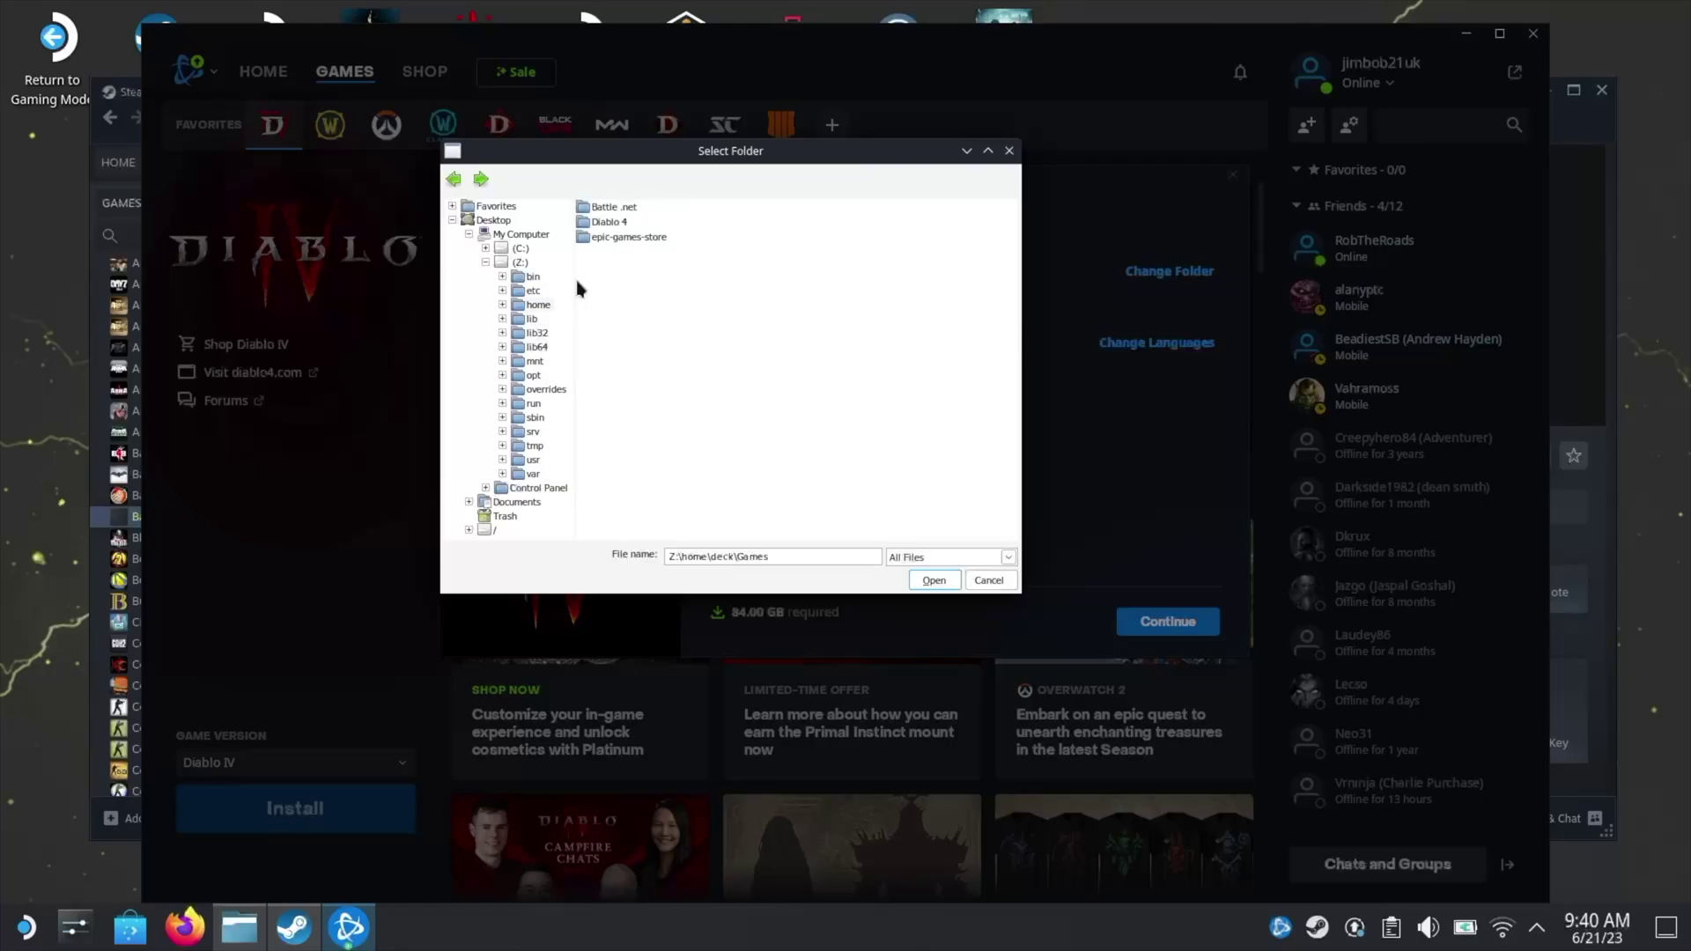
double_click(608, 223)
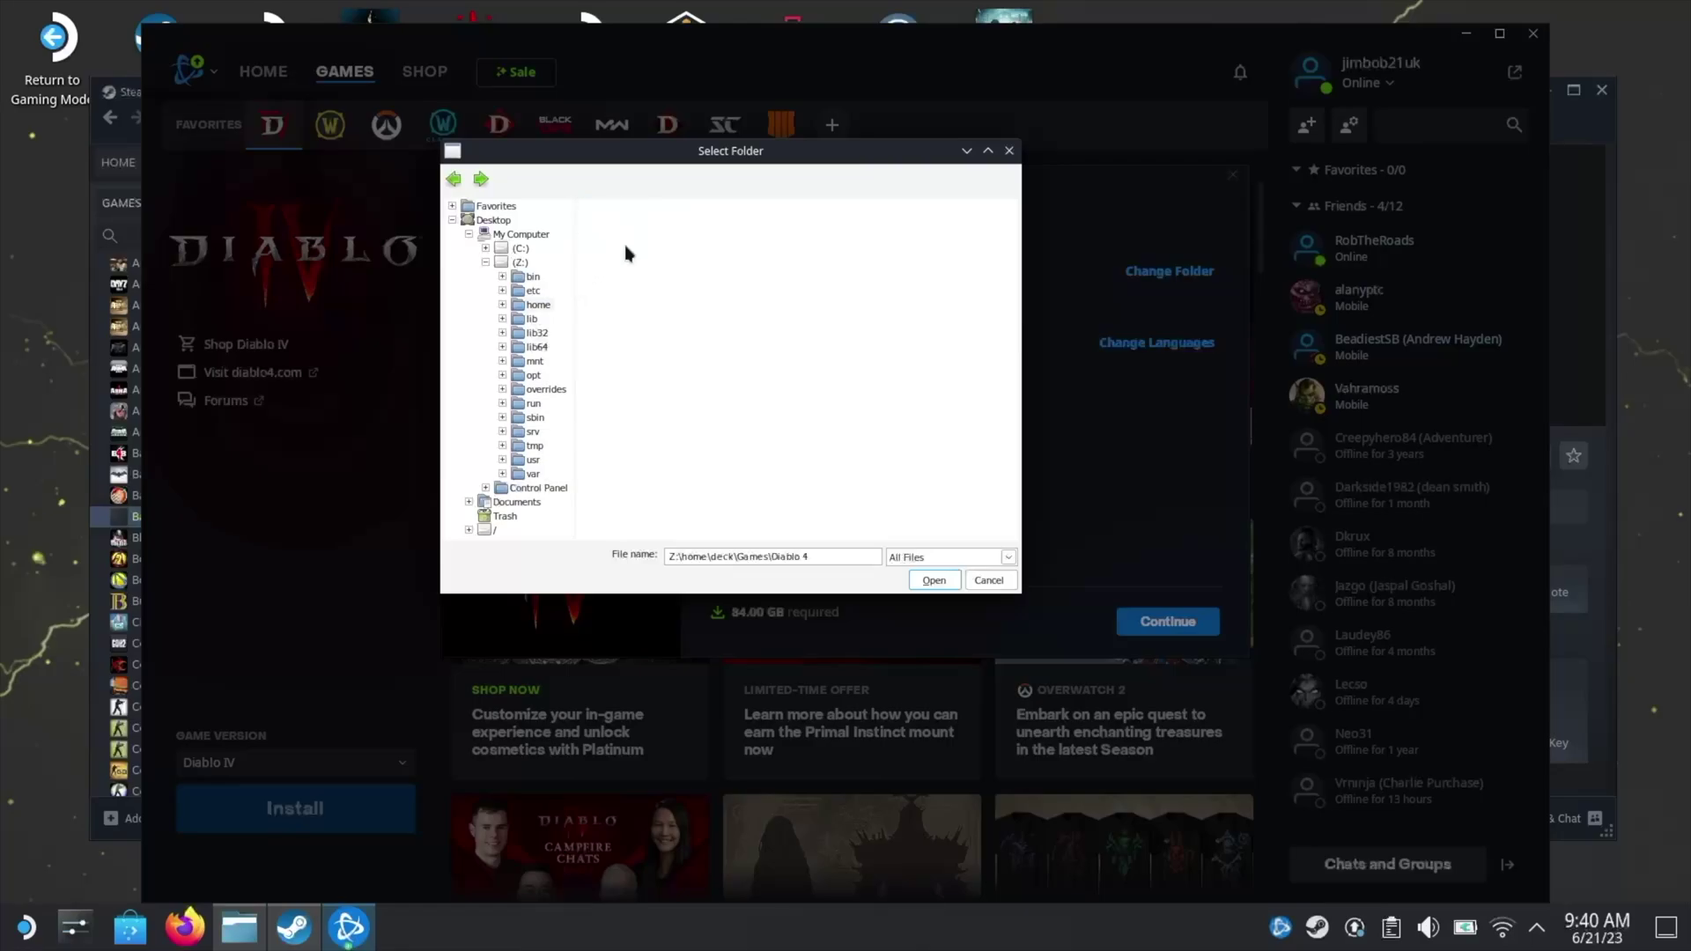
left_click(934, 580)
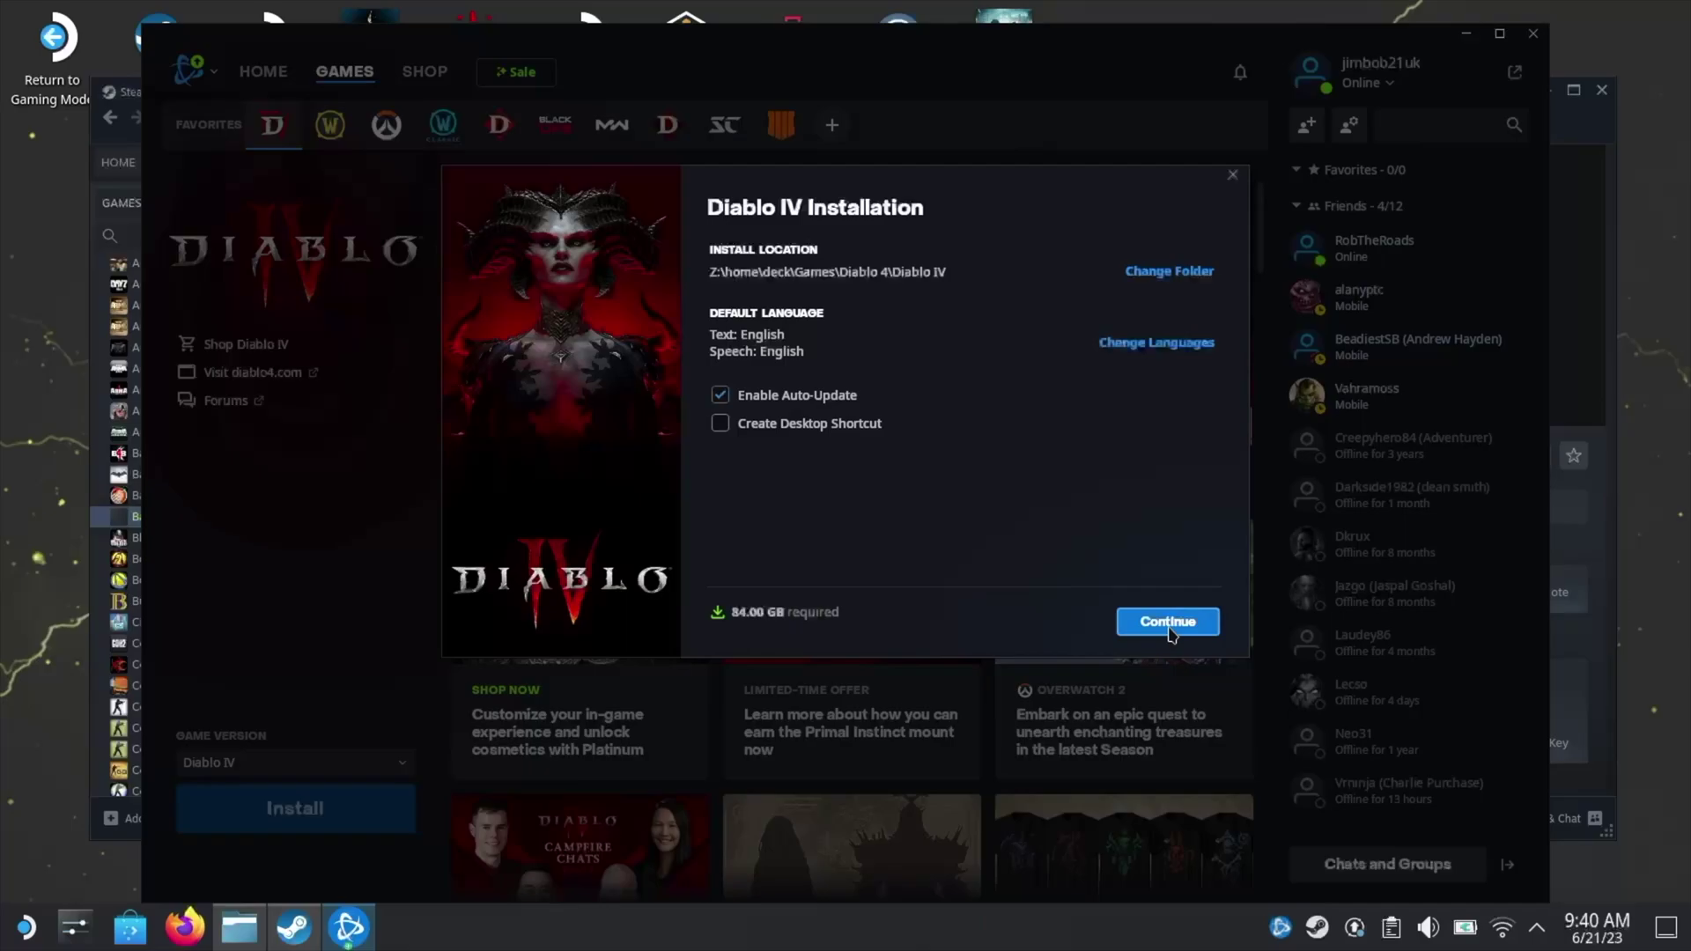
left_click(1155, 623)
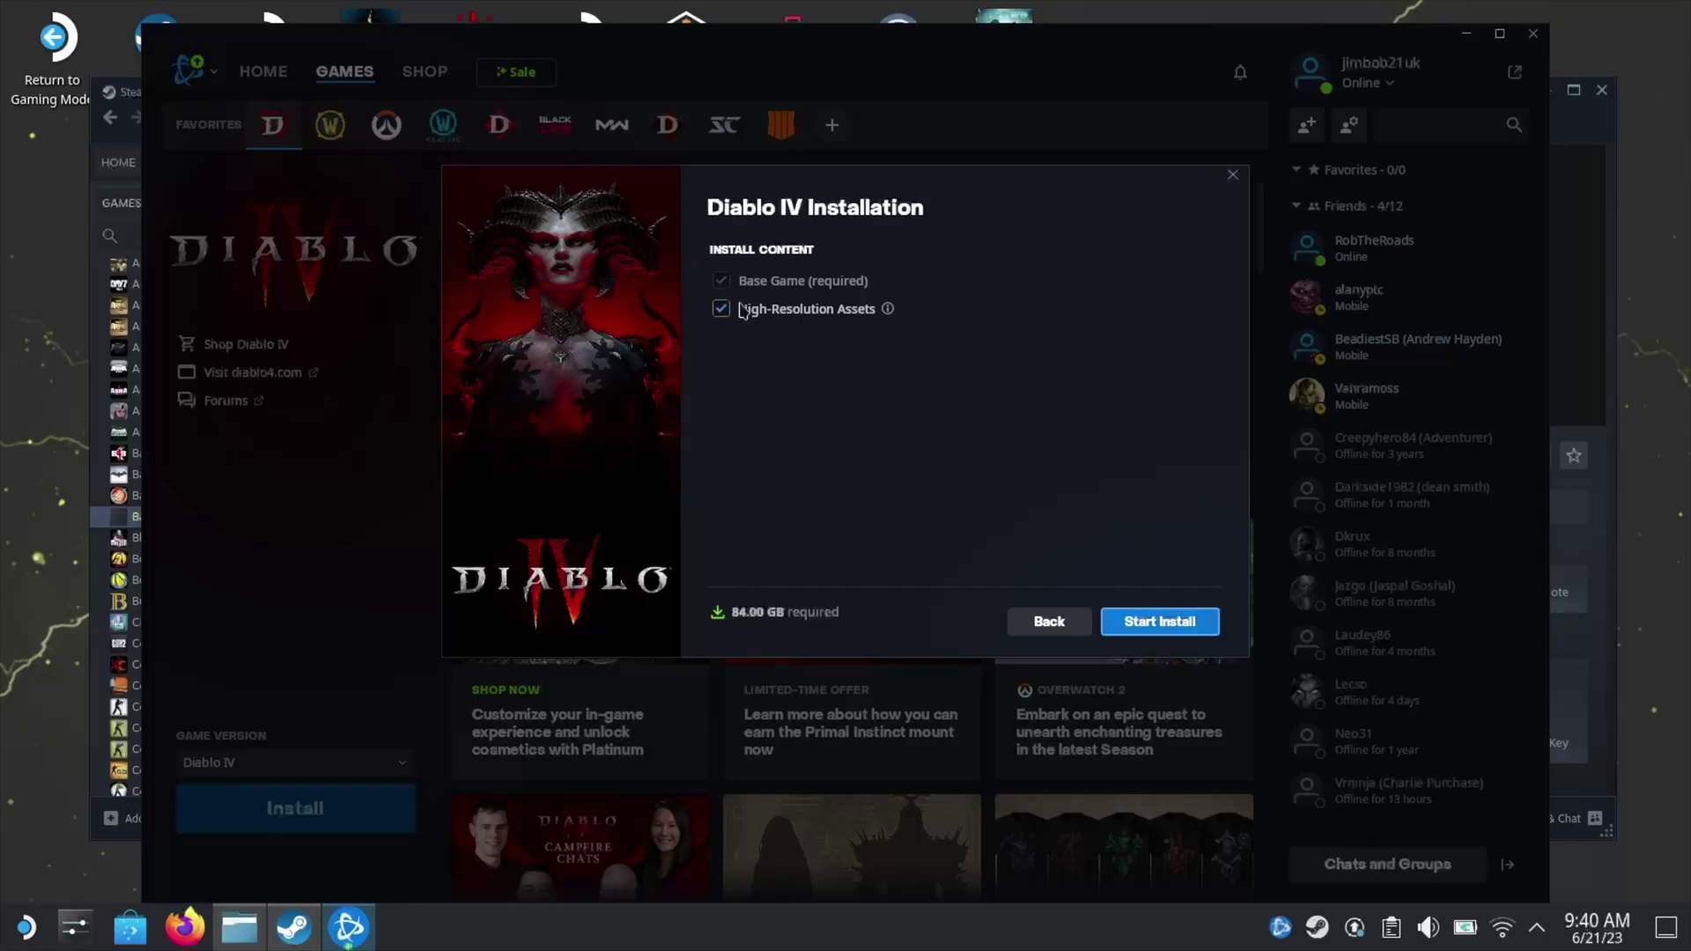
left_click(719, 313)
Begin the Diablo IV installation, then launch the game once it finishes.
left_click(1154, 621)
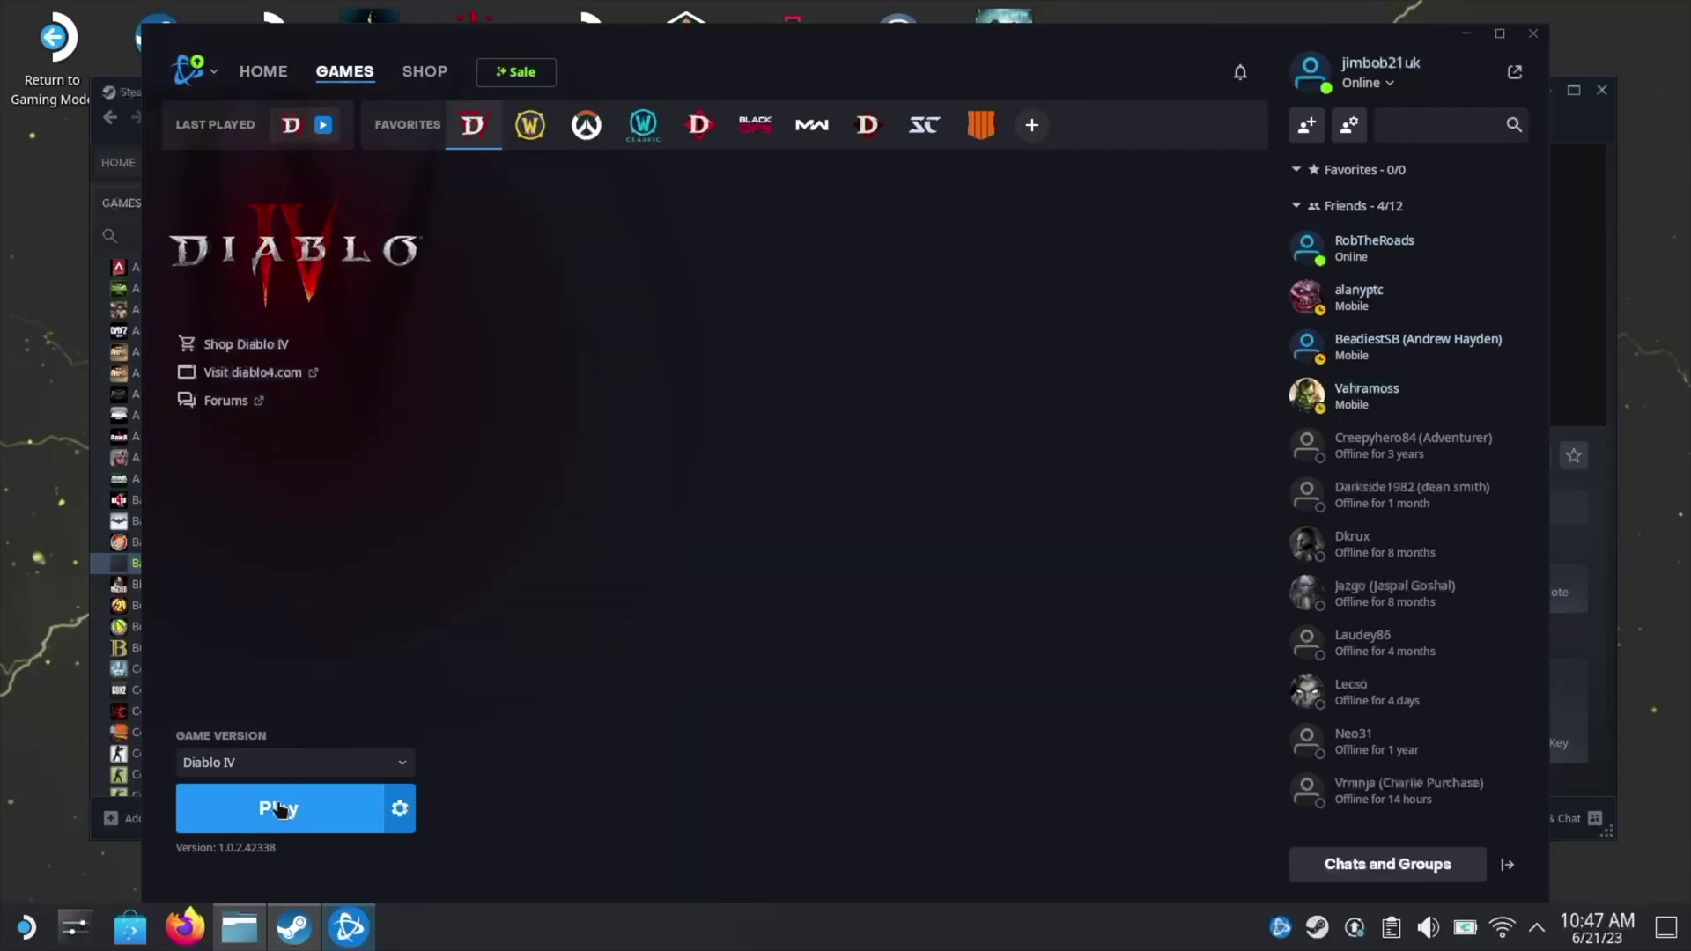
left_click(279, 809)
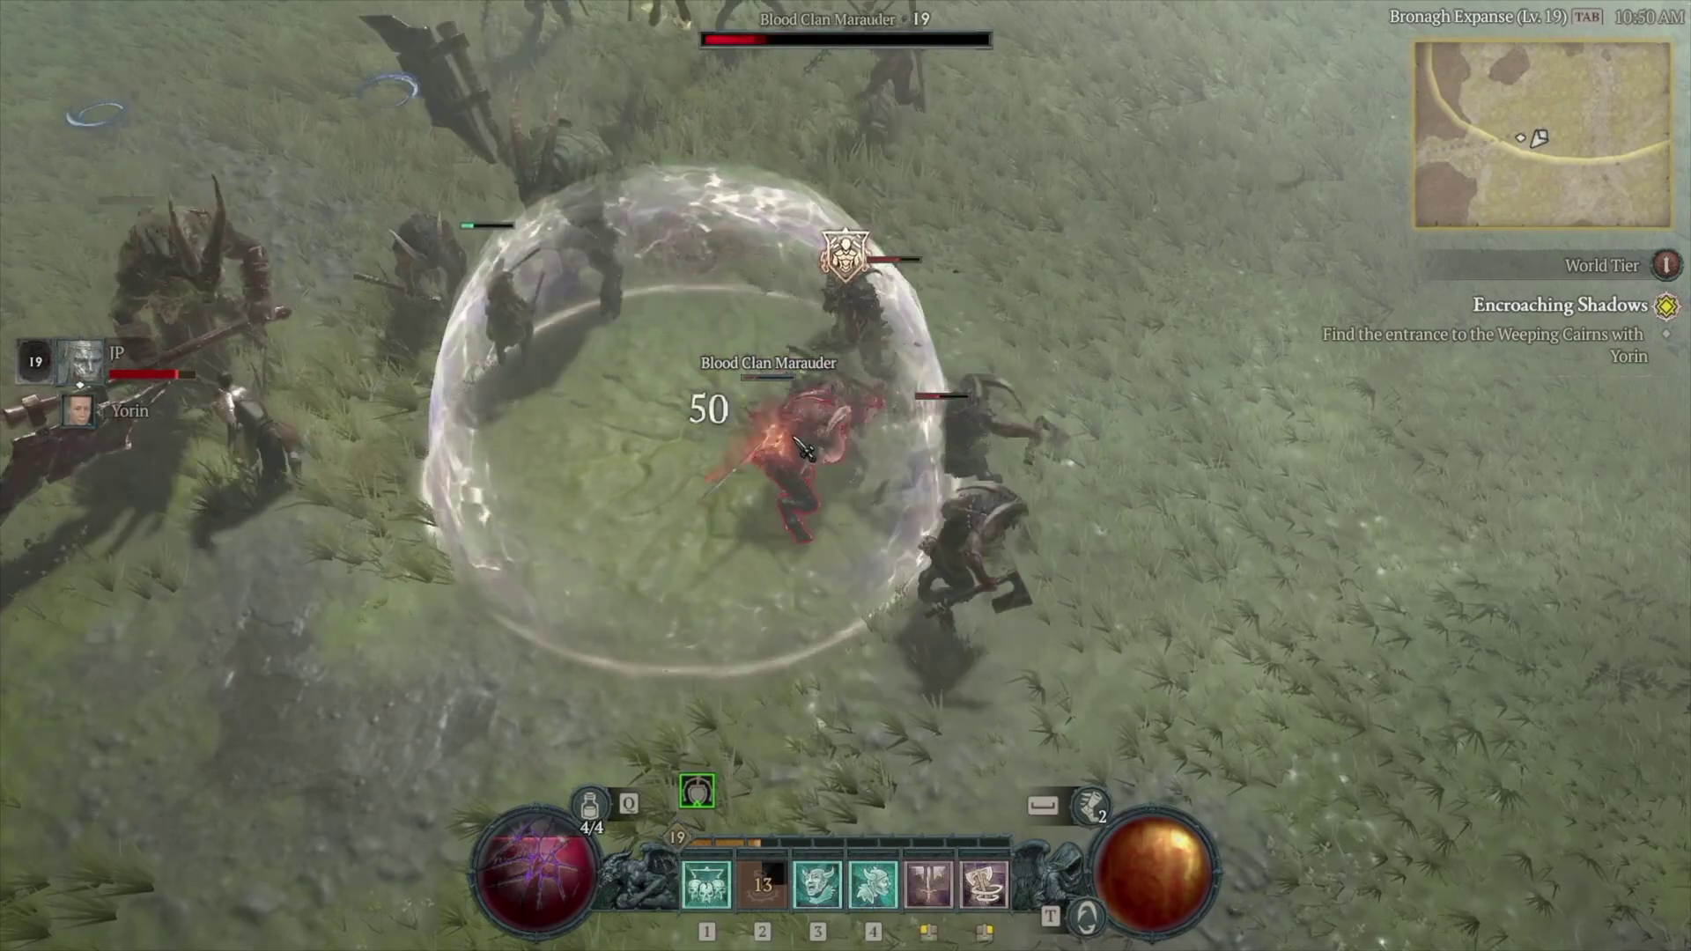
Fight the Blood Clan Impaler and Mauler using skills 1, 4, 3 and Fury attacks.
key("1")
key("4")
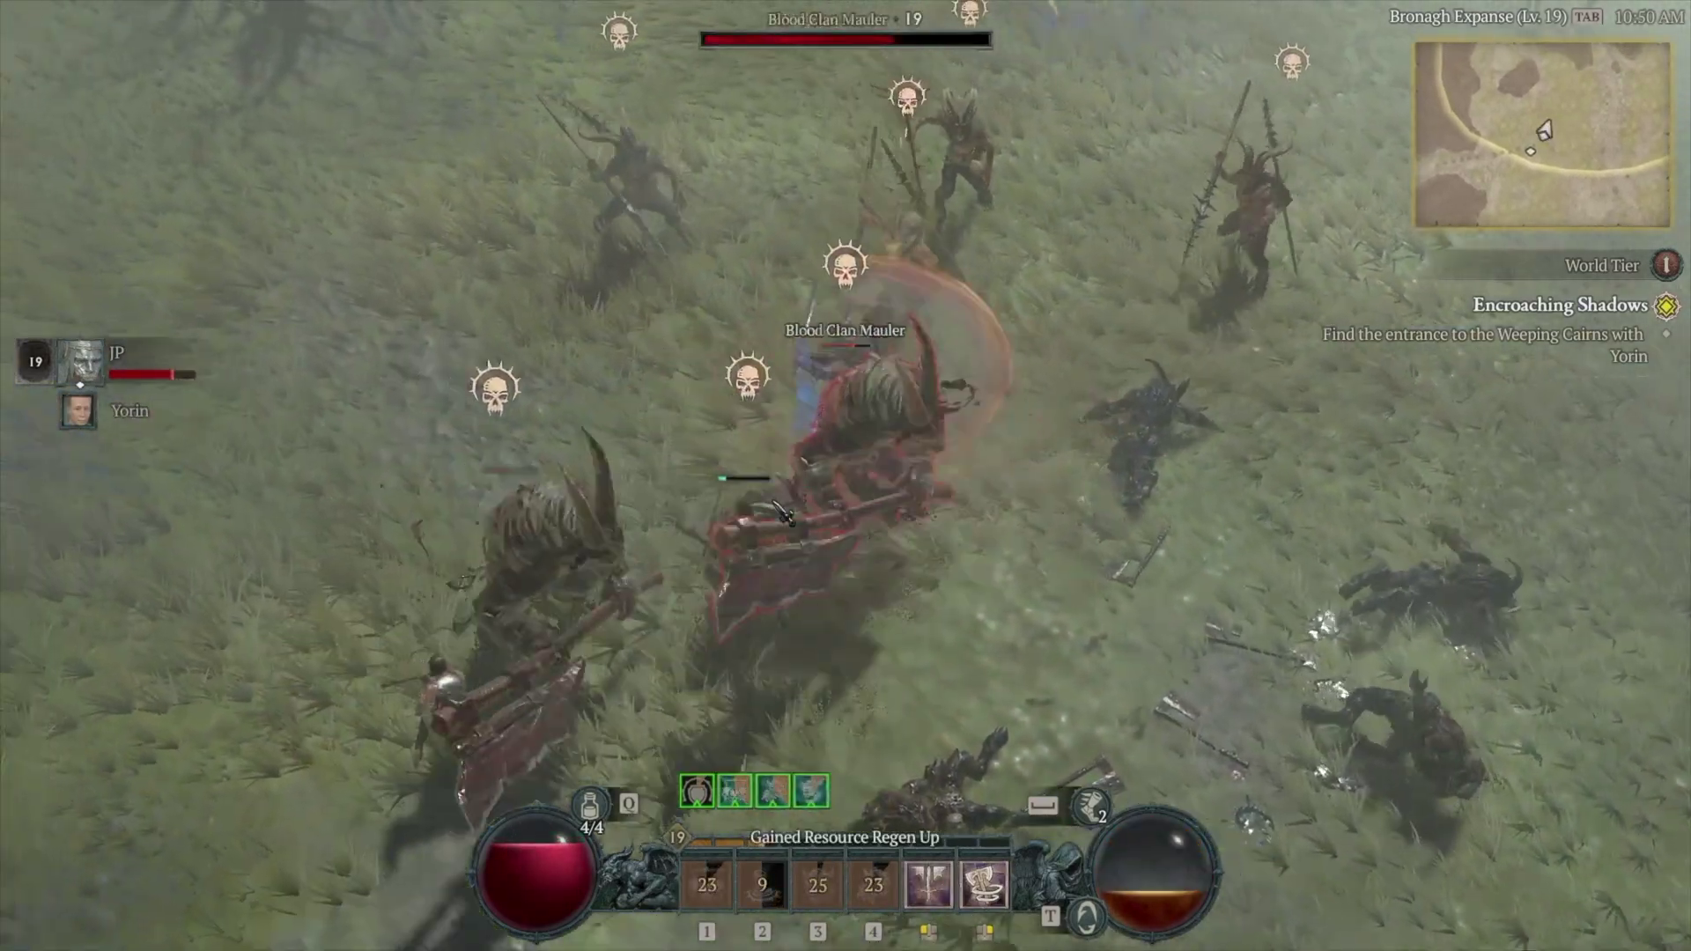
key("3")
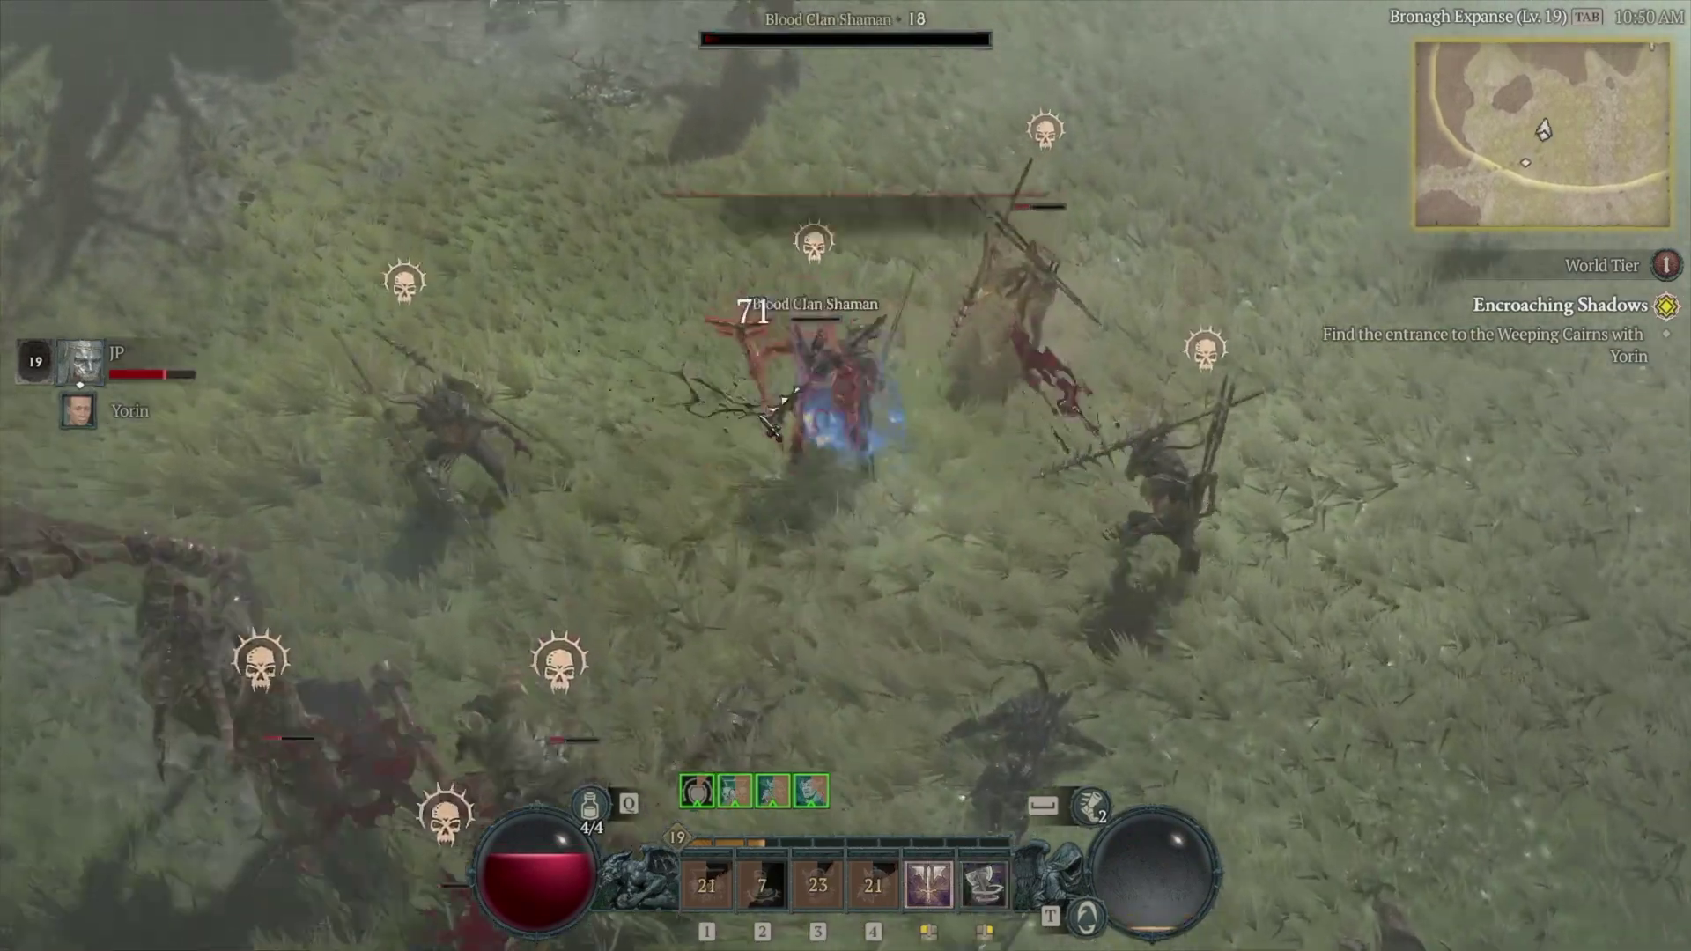
right_click(793, 422)
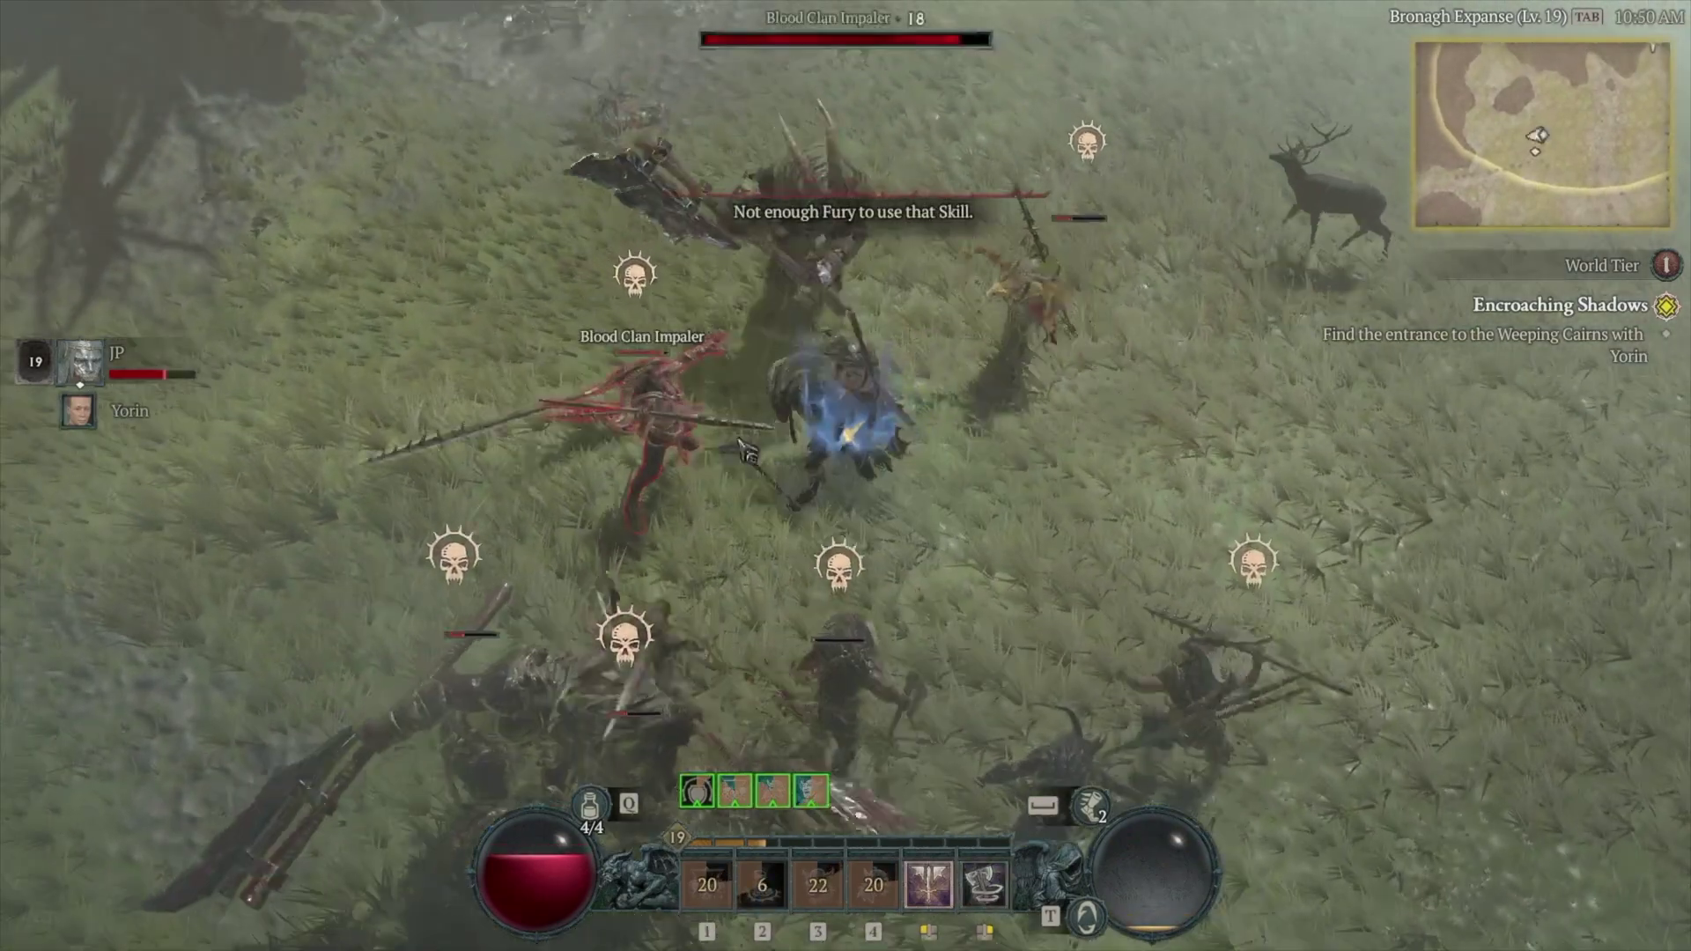
left_click(744, 451)
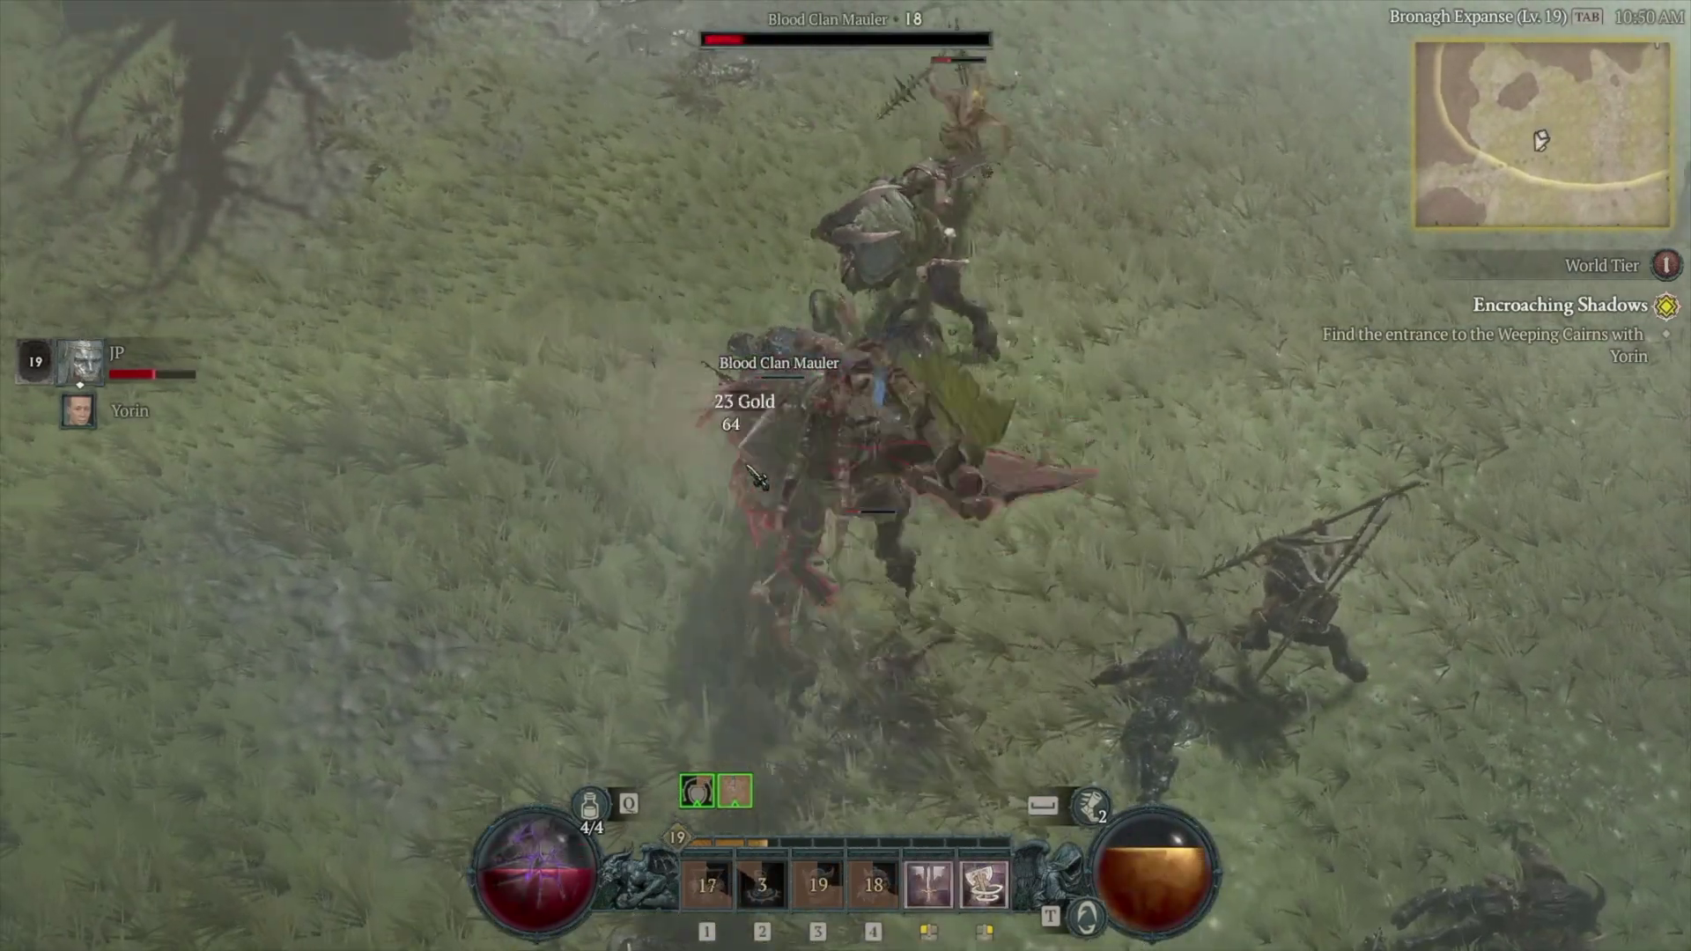
left_click(756, 476)
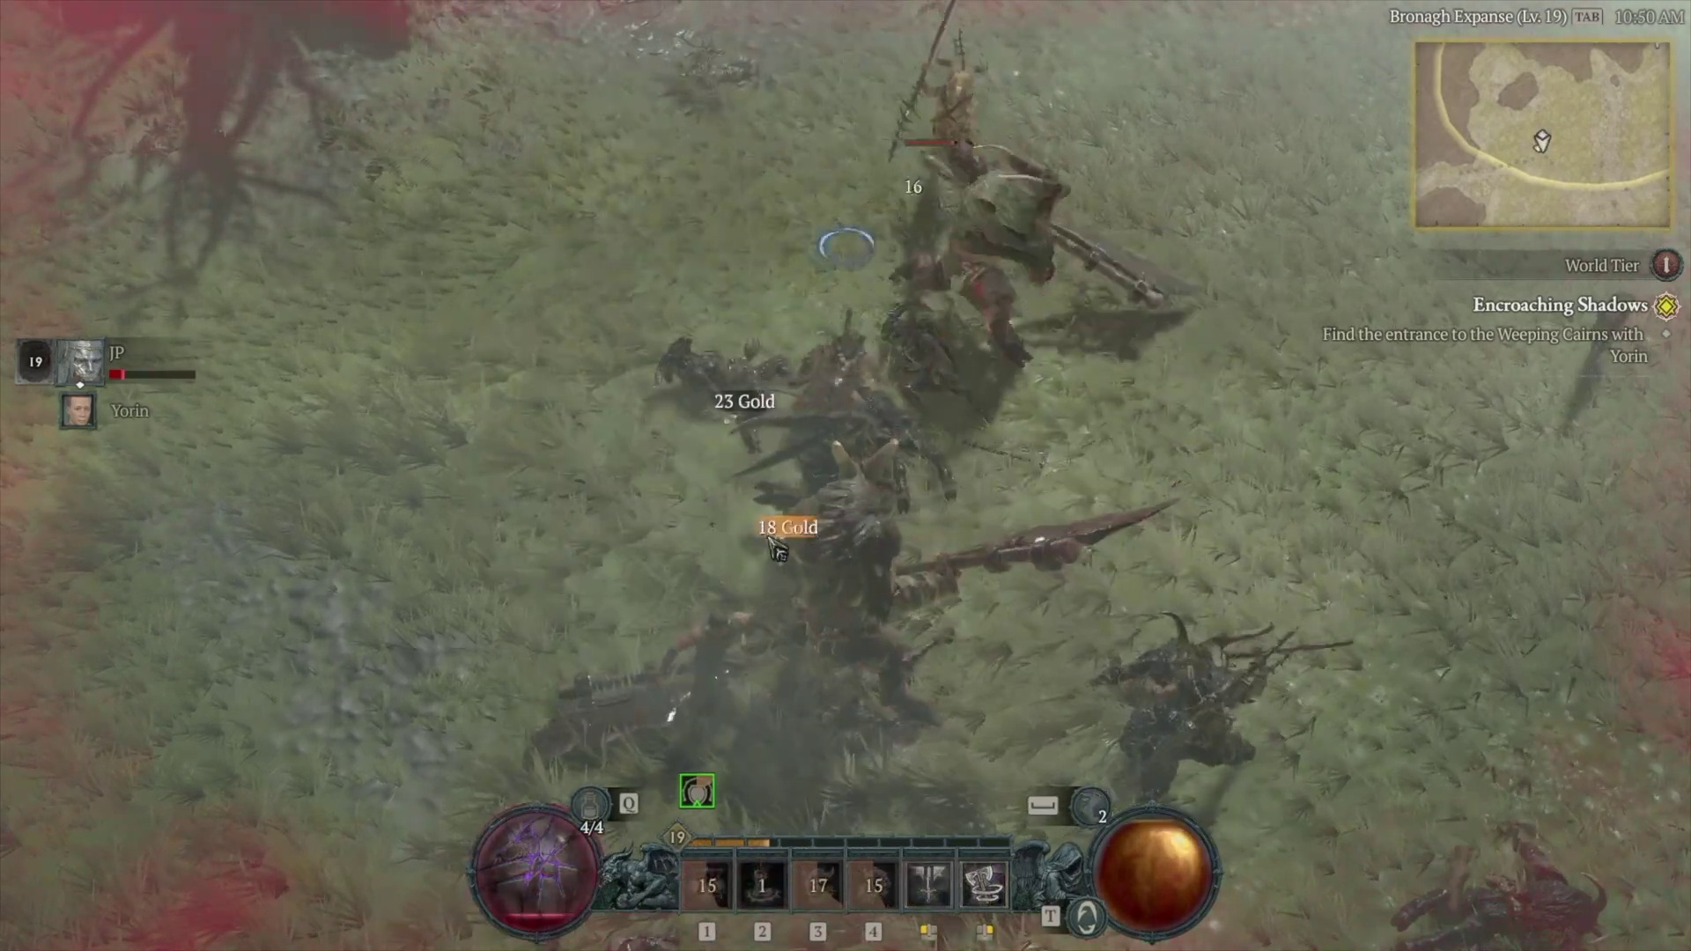
right_click(775, 548)
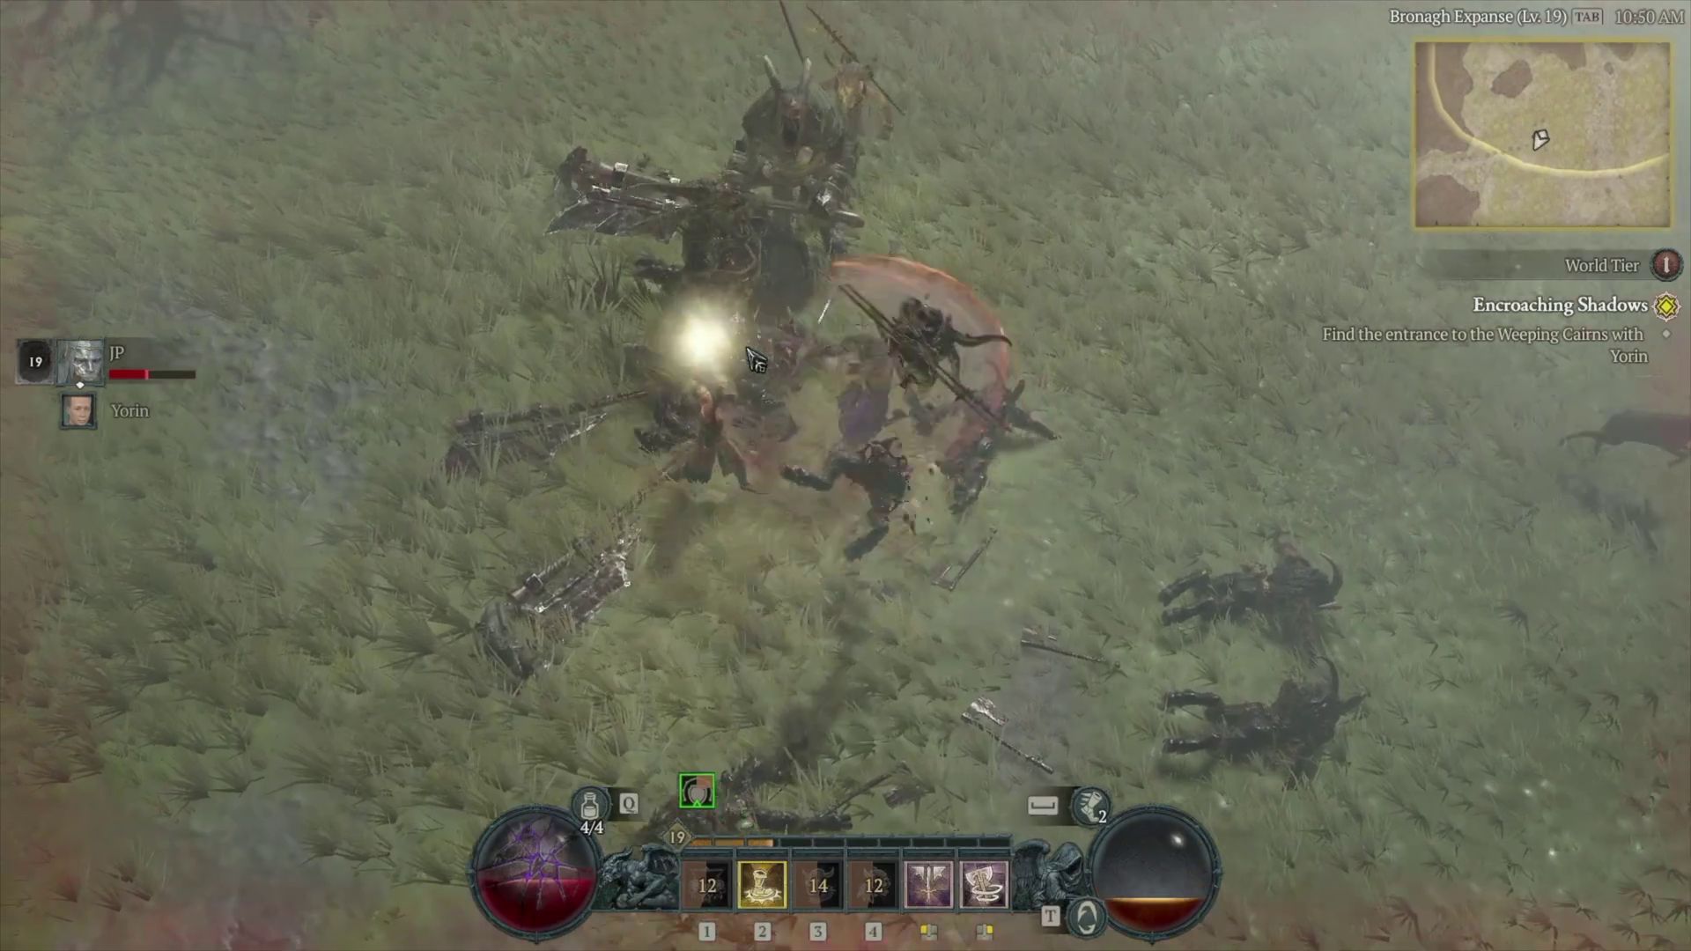
left_click(749, 356)
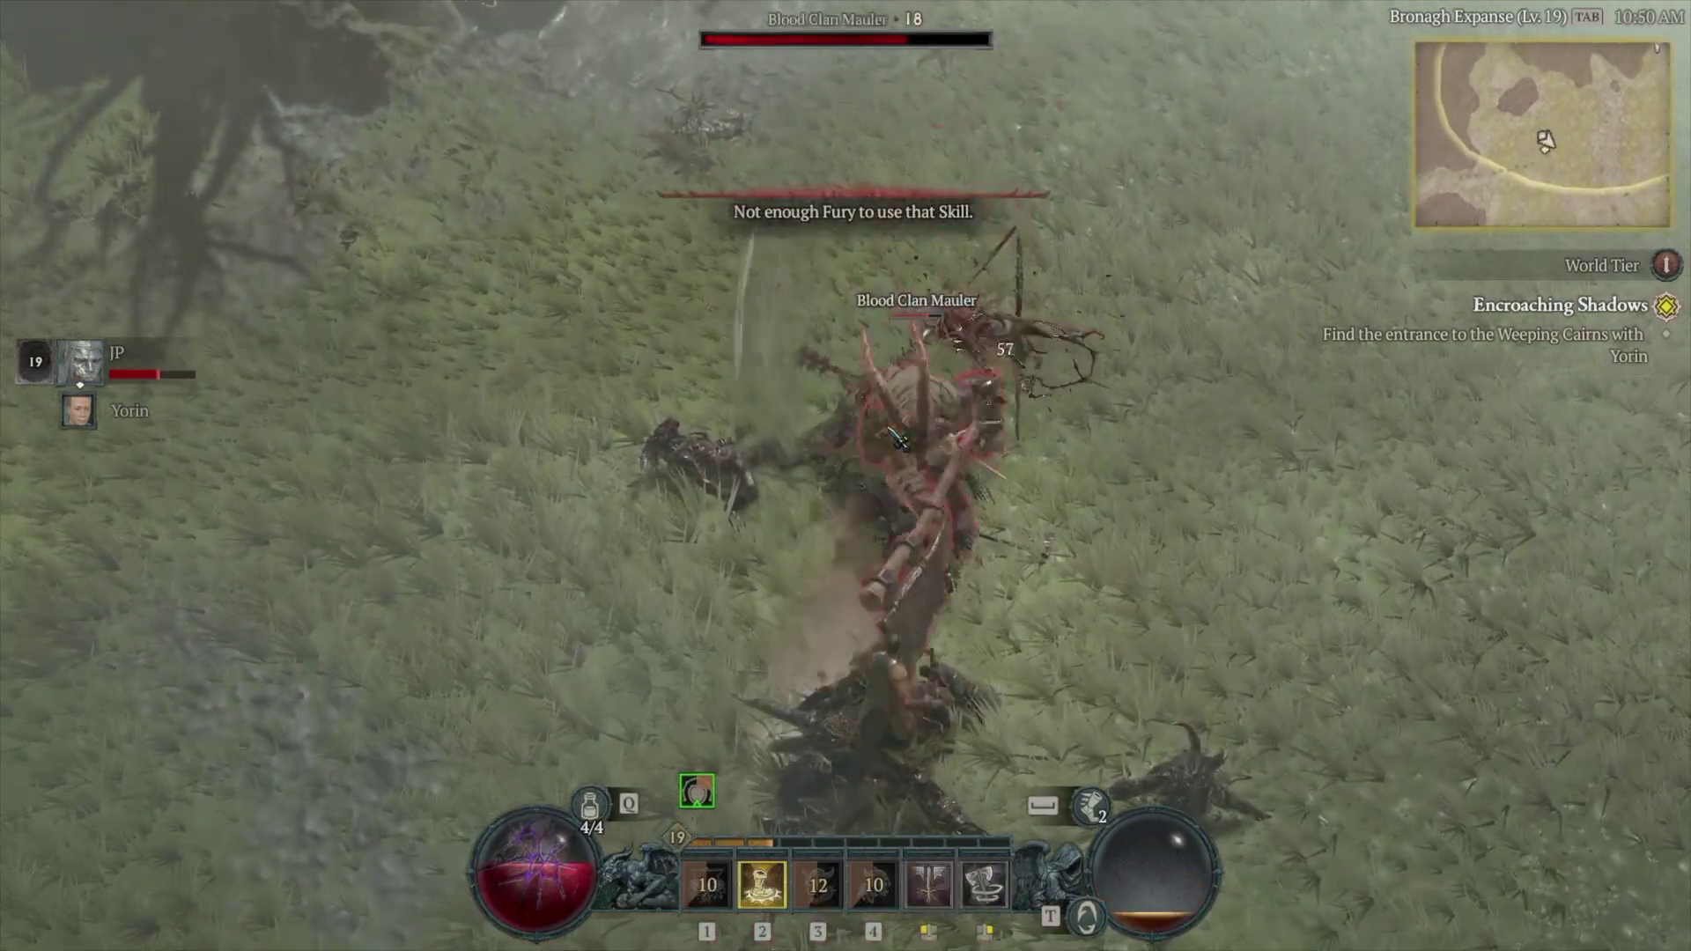
left_click(894, 436)
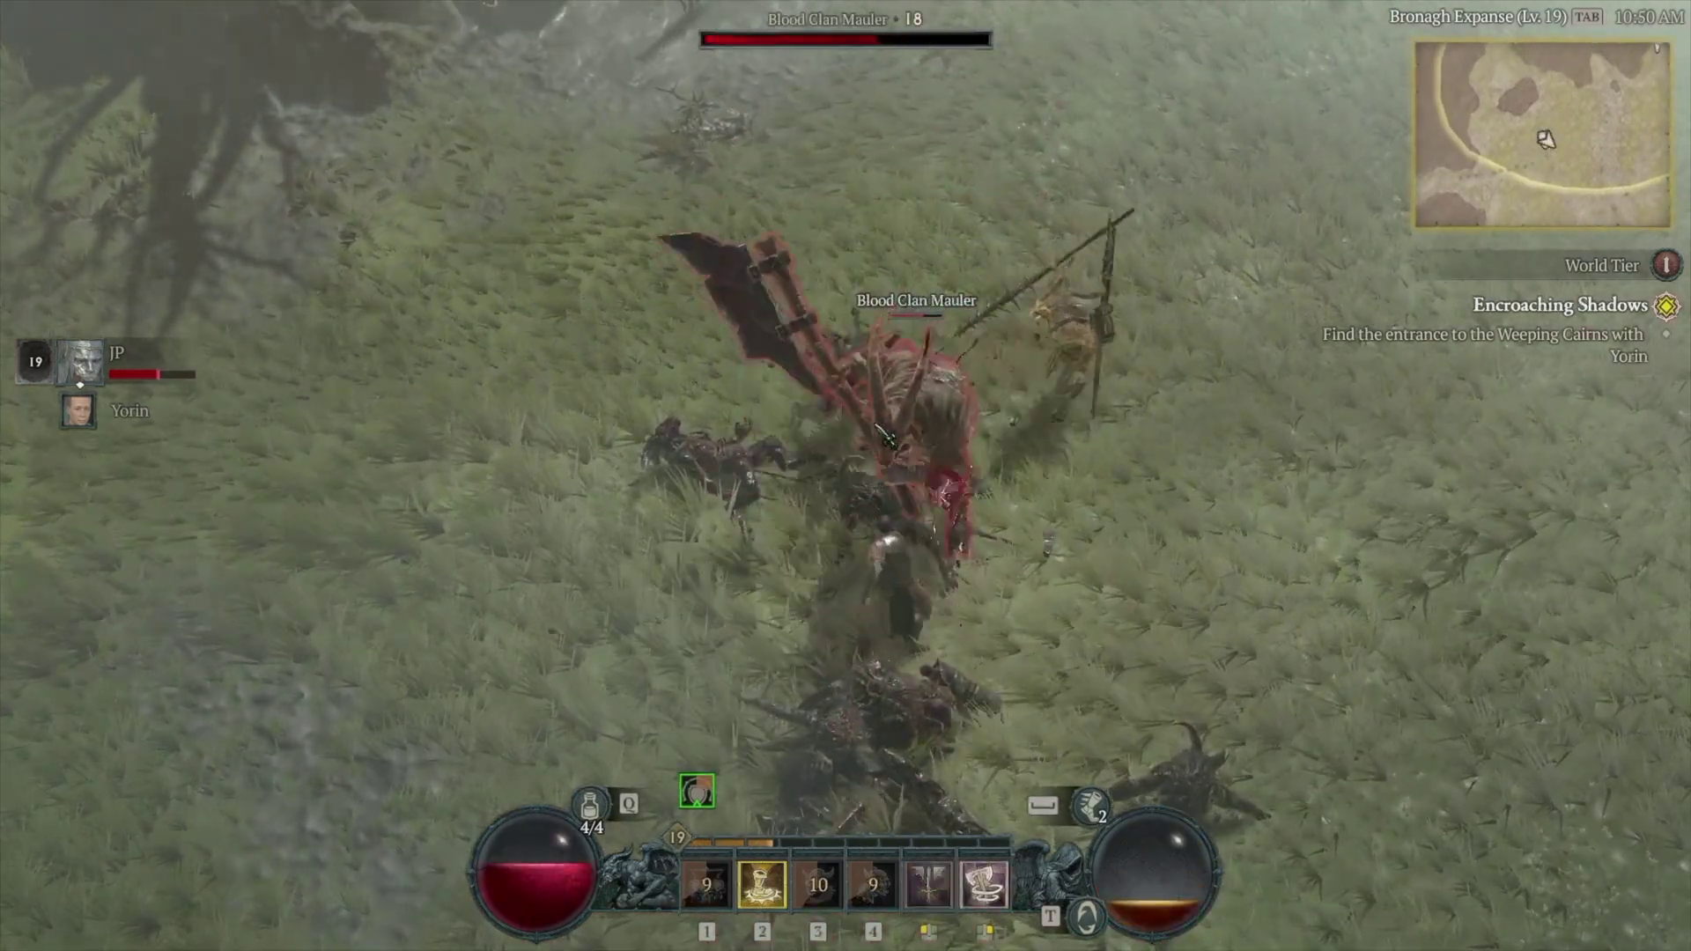
left_click(880, 432)
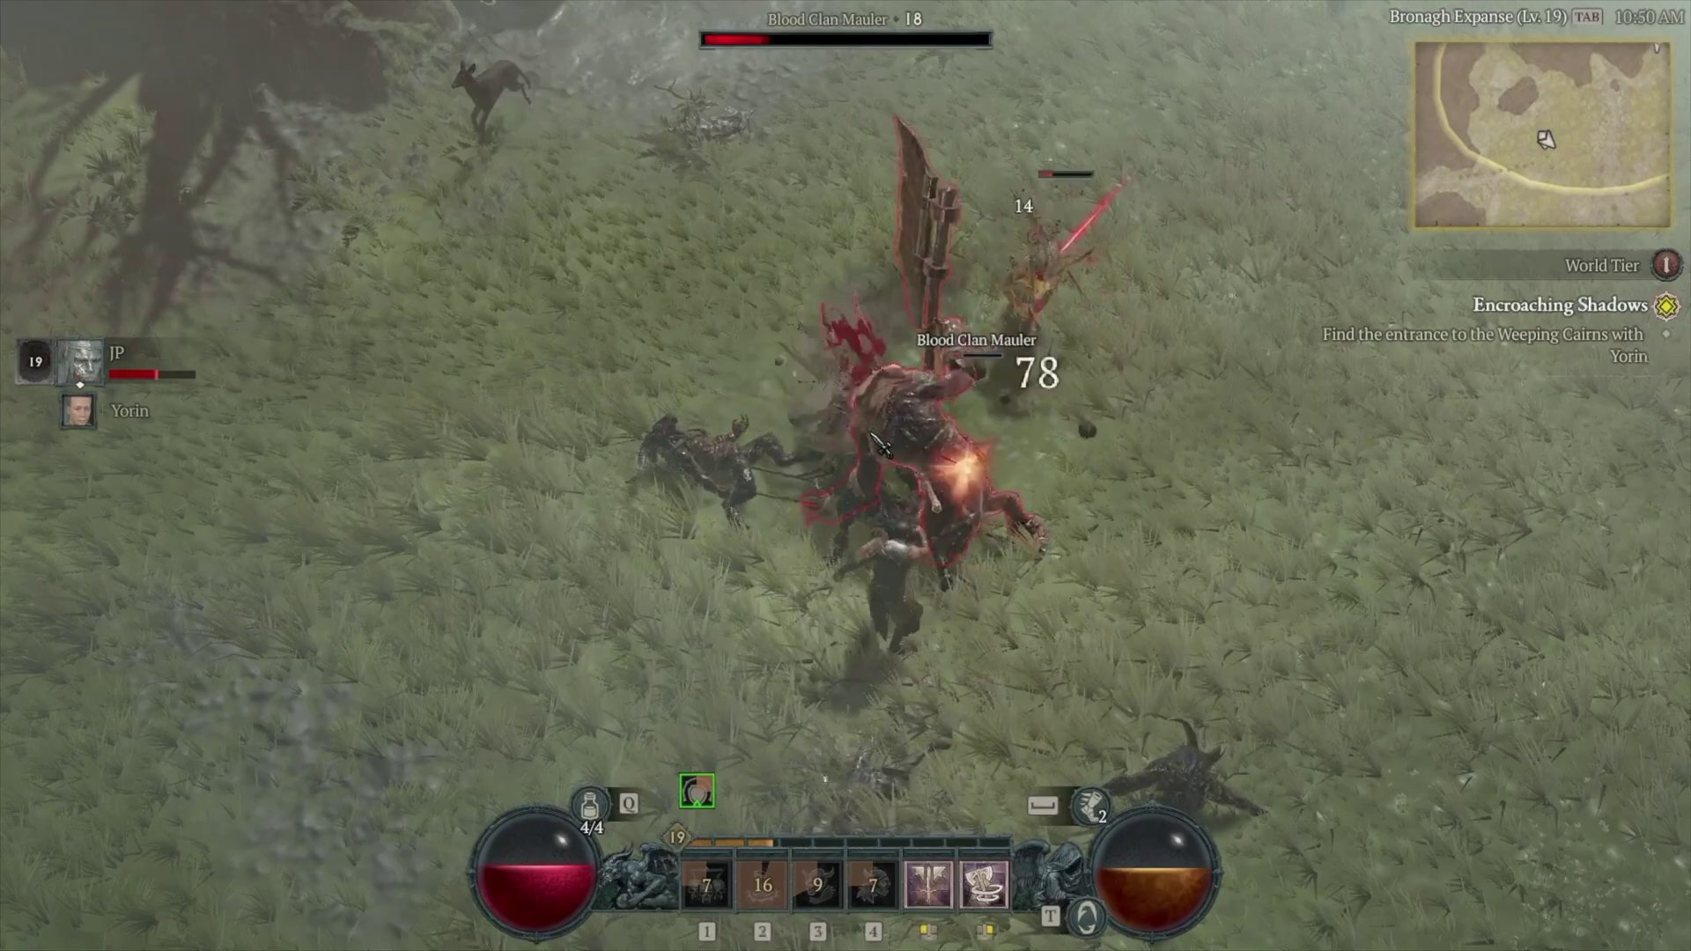
Drink a potion, kill the Impaler, climb the cliff and attack the clifftop Marauder.
key("q")
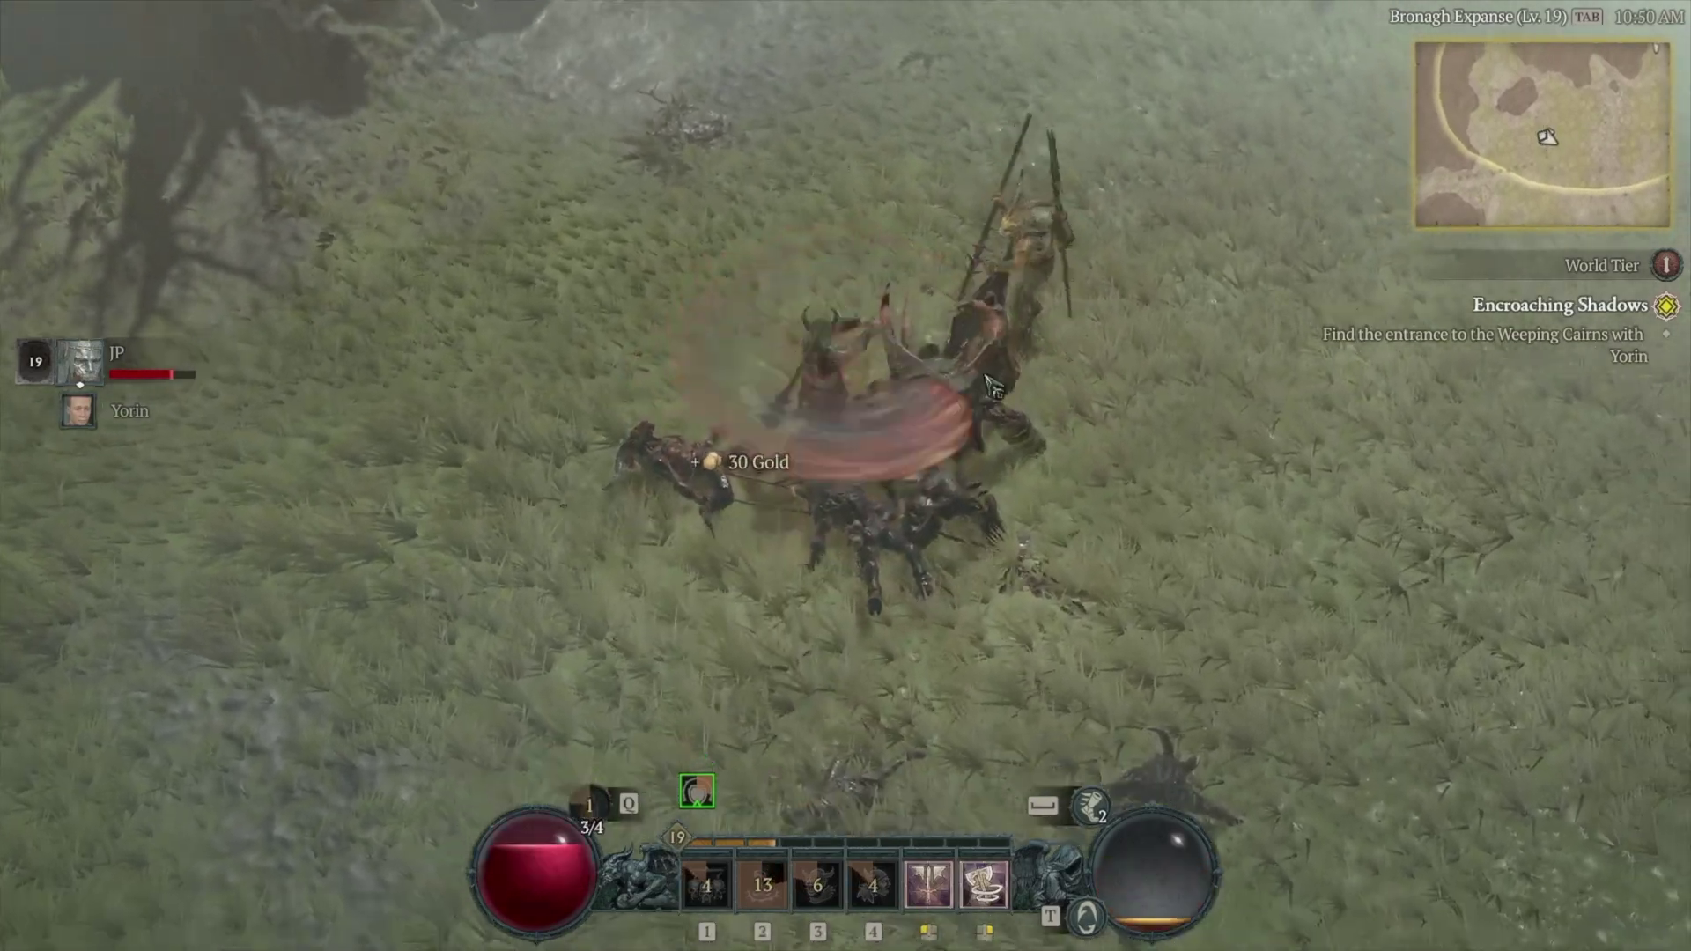
left_click(907, 305)
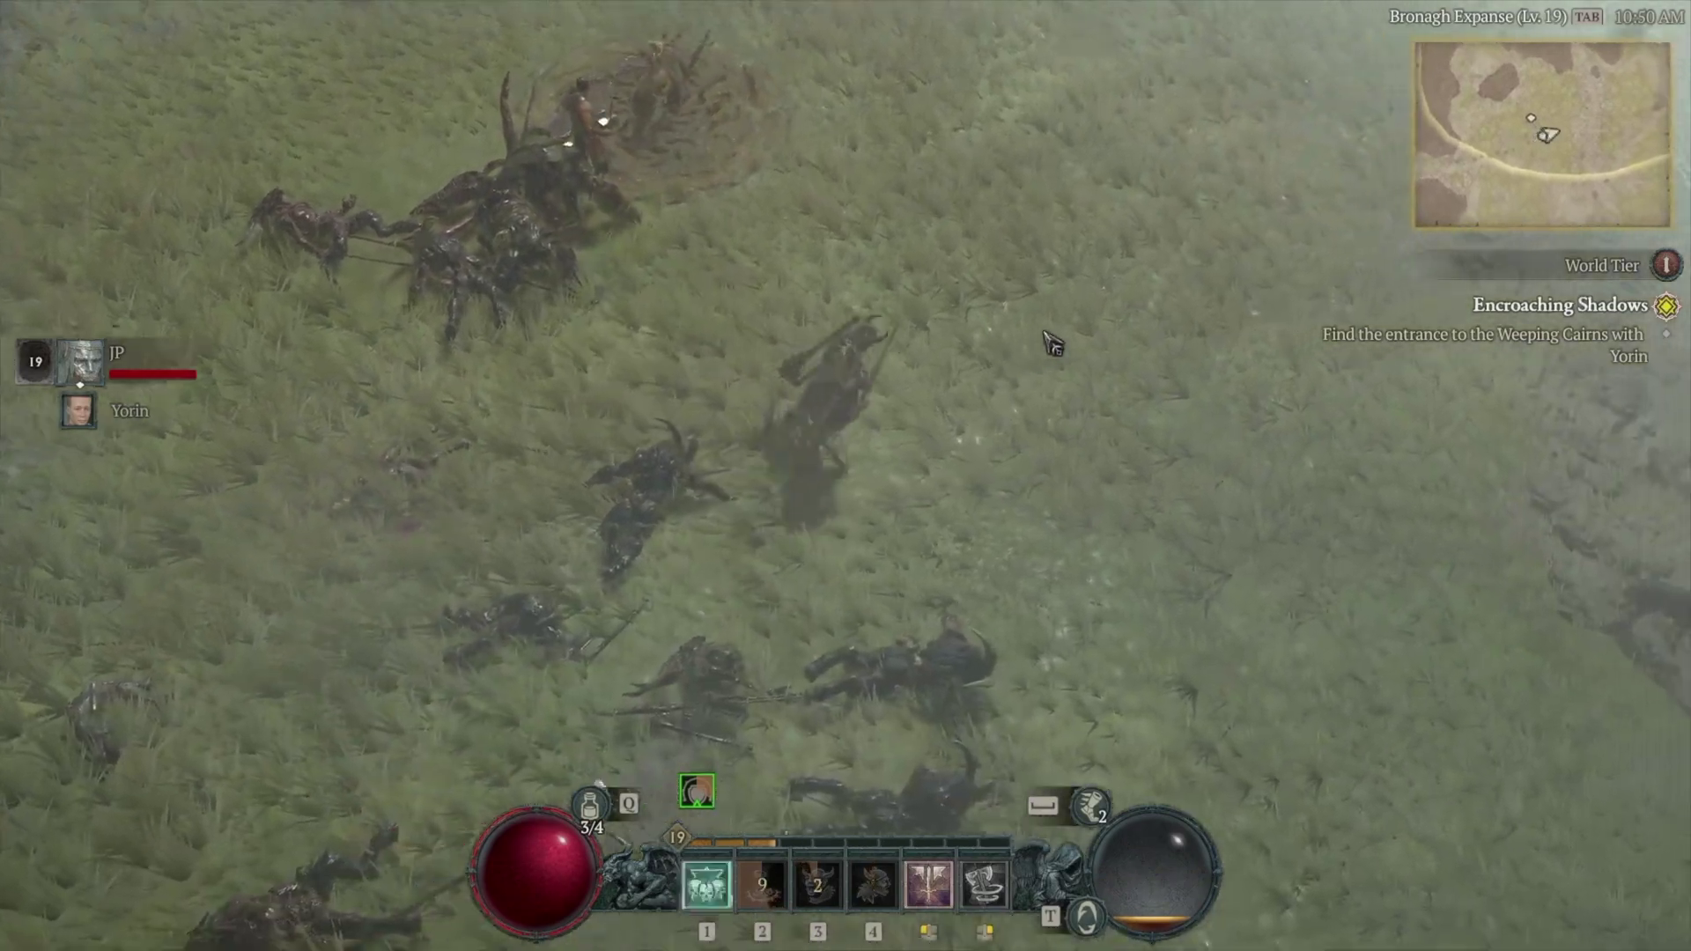
left_click(1053, 344)
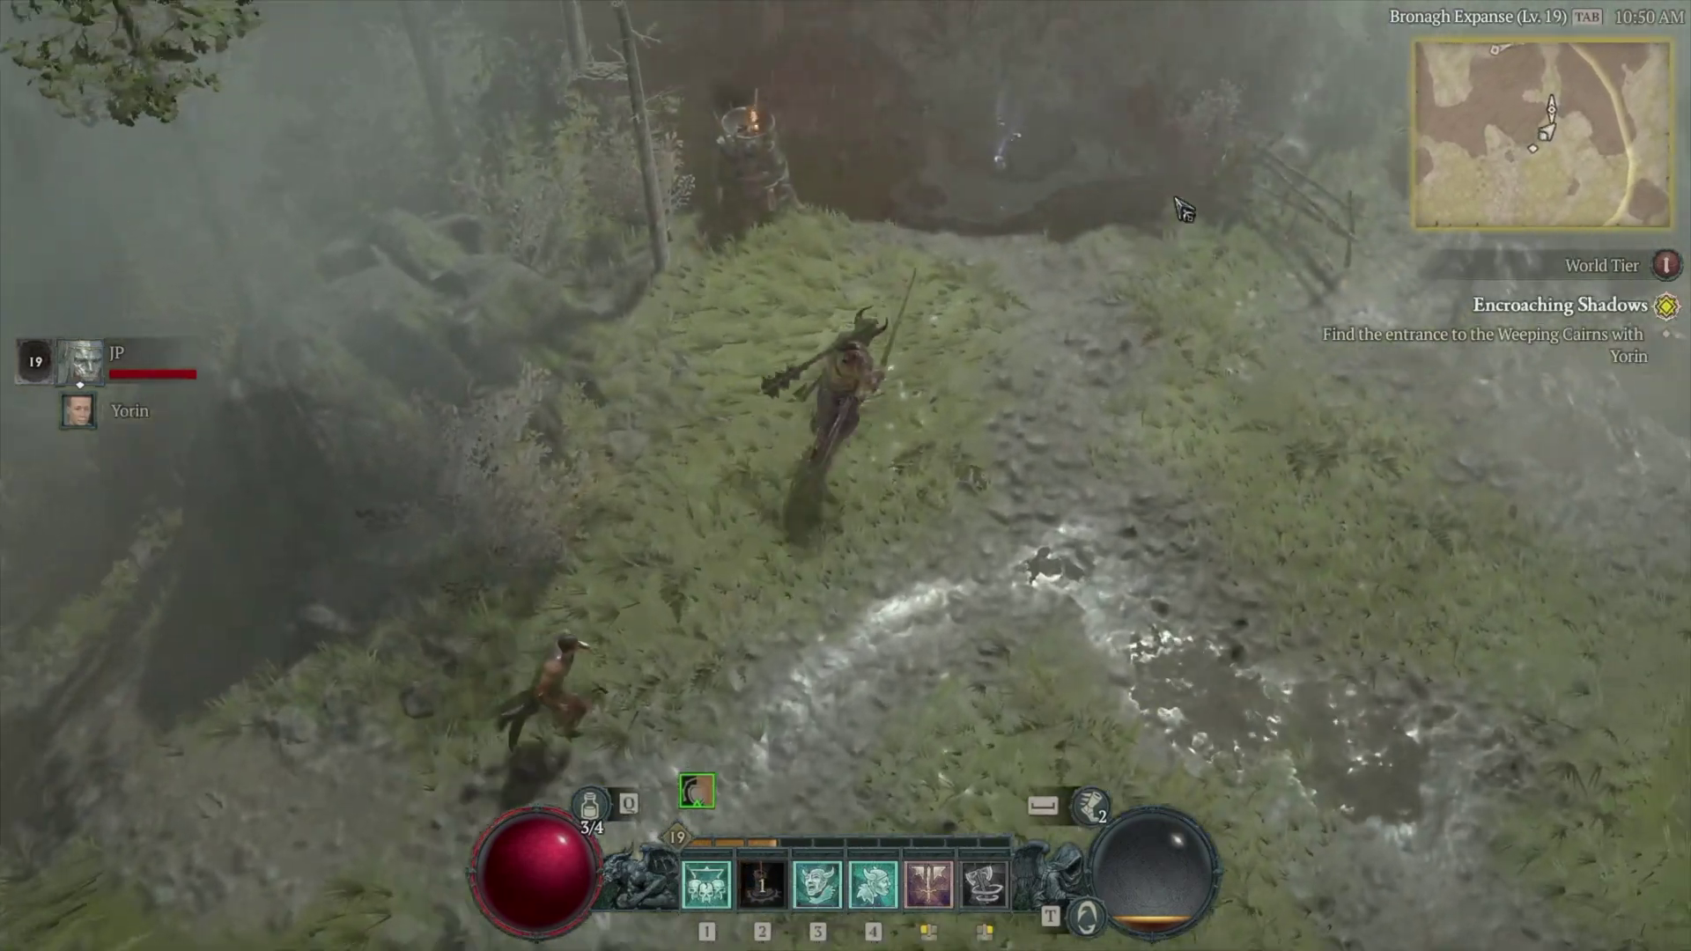
key("space")
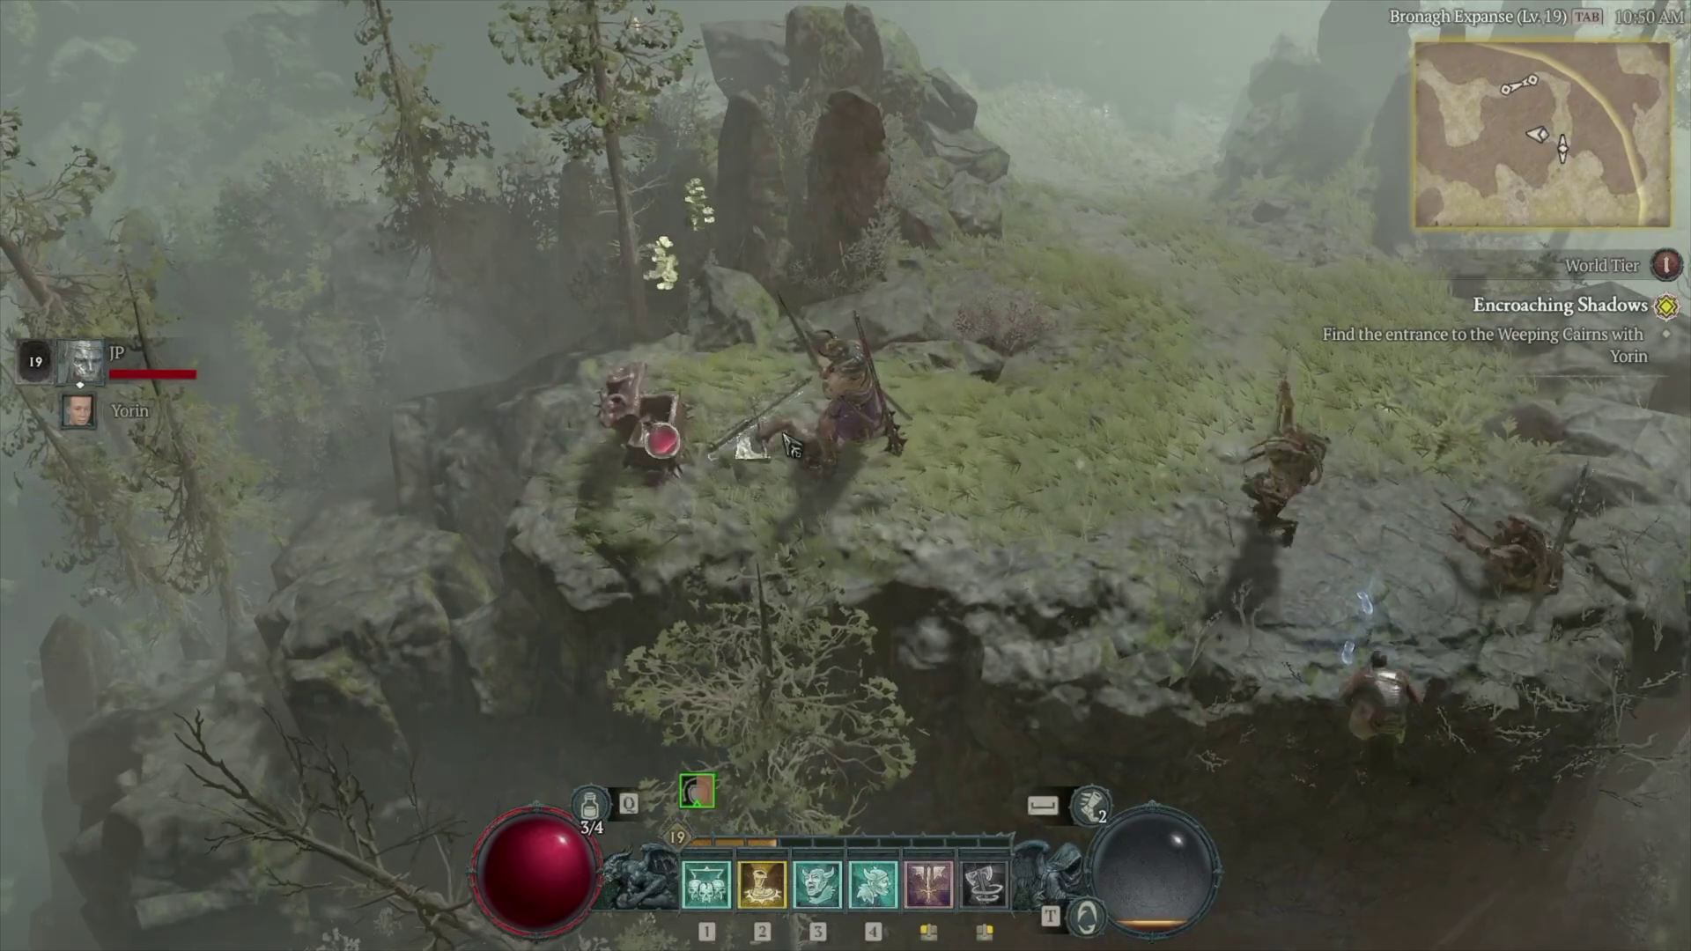
left_click(783, 422)
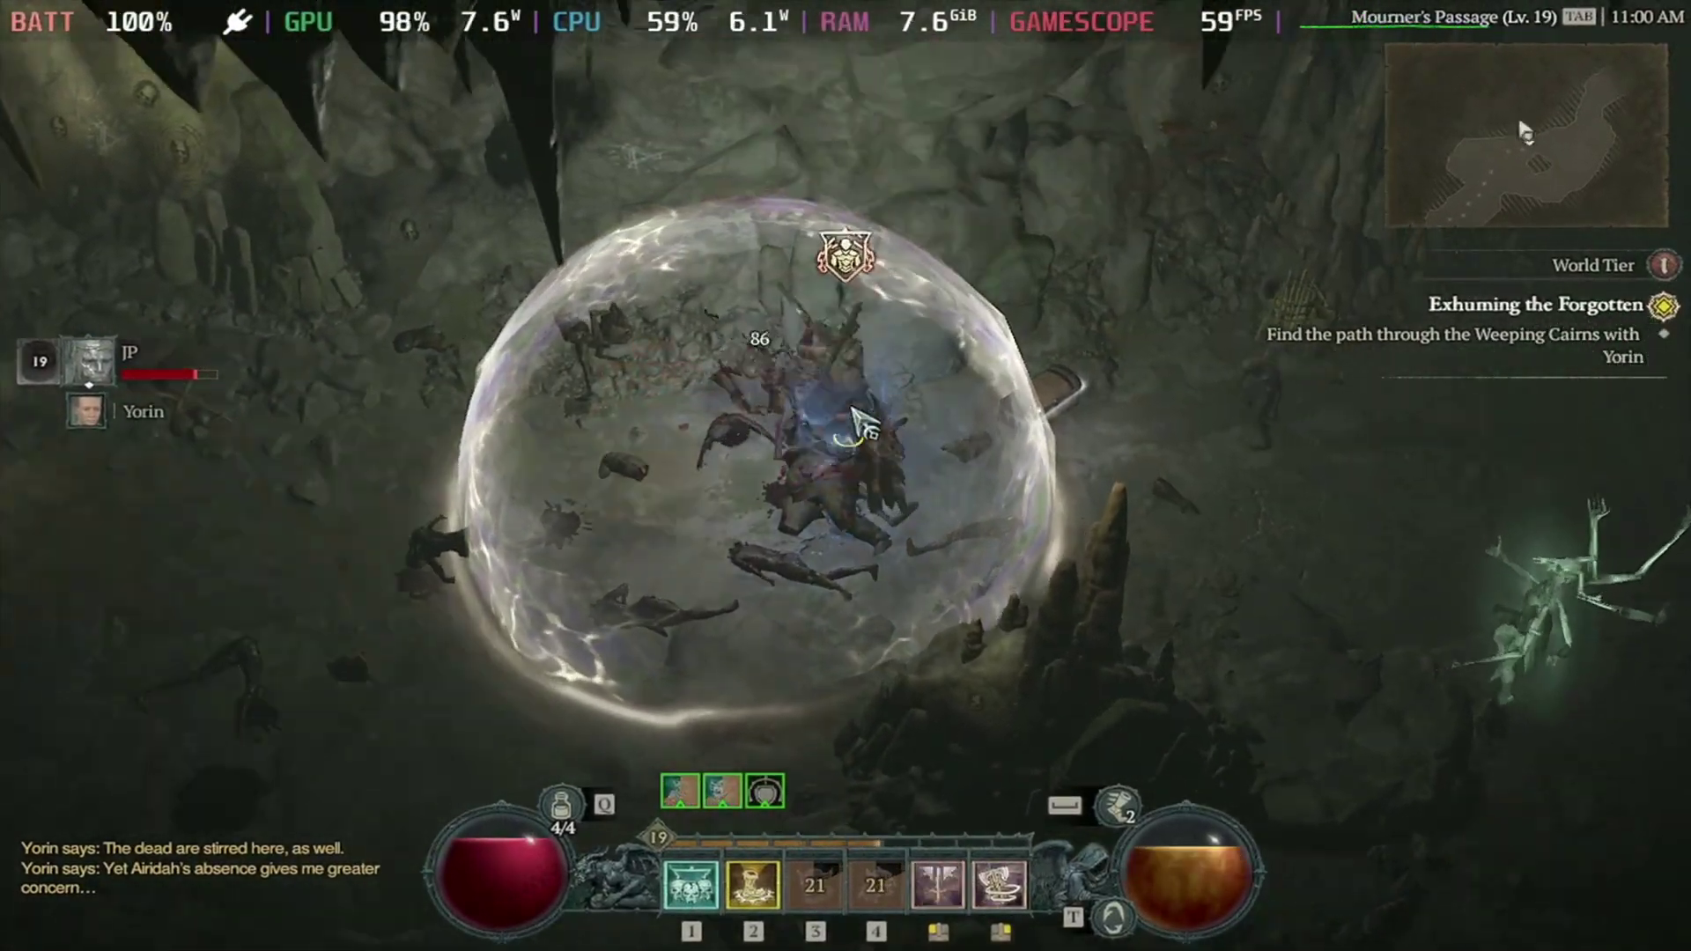
Kill the Shambling Corpses and the Banshee in Mourner's Passage.
left_click(1057, 566)
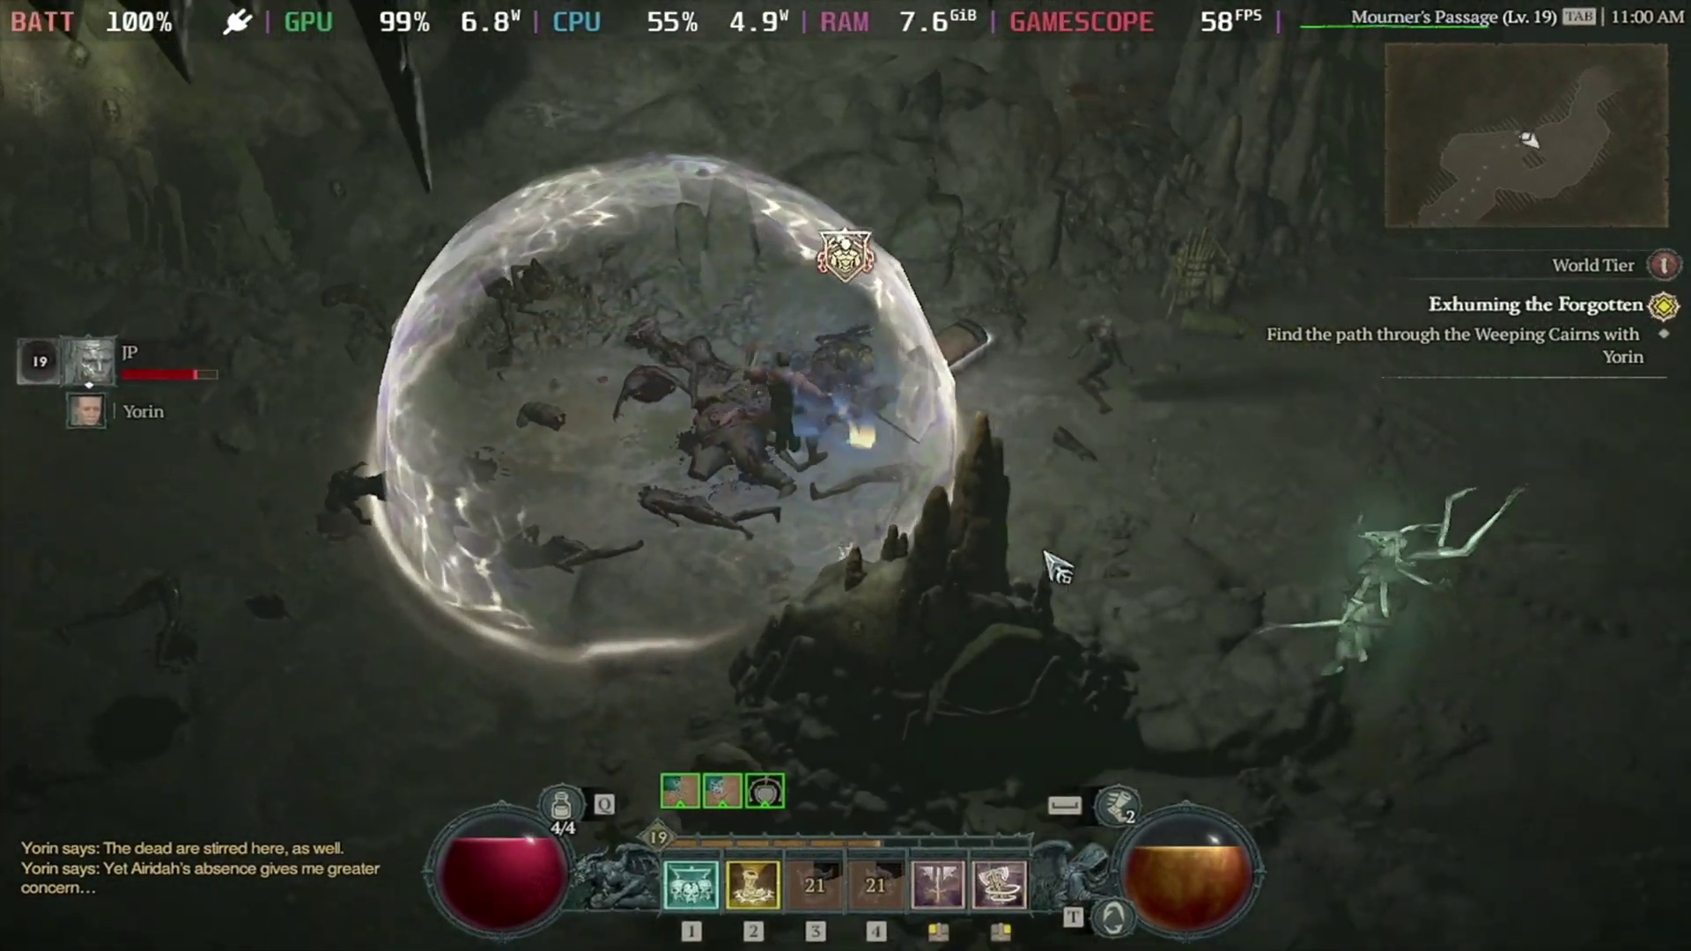
left_click(907, 380)
left_click(1092, 529)
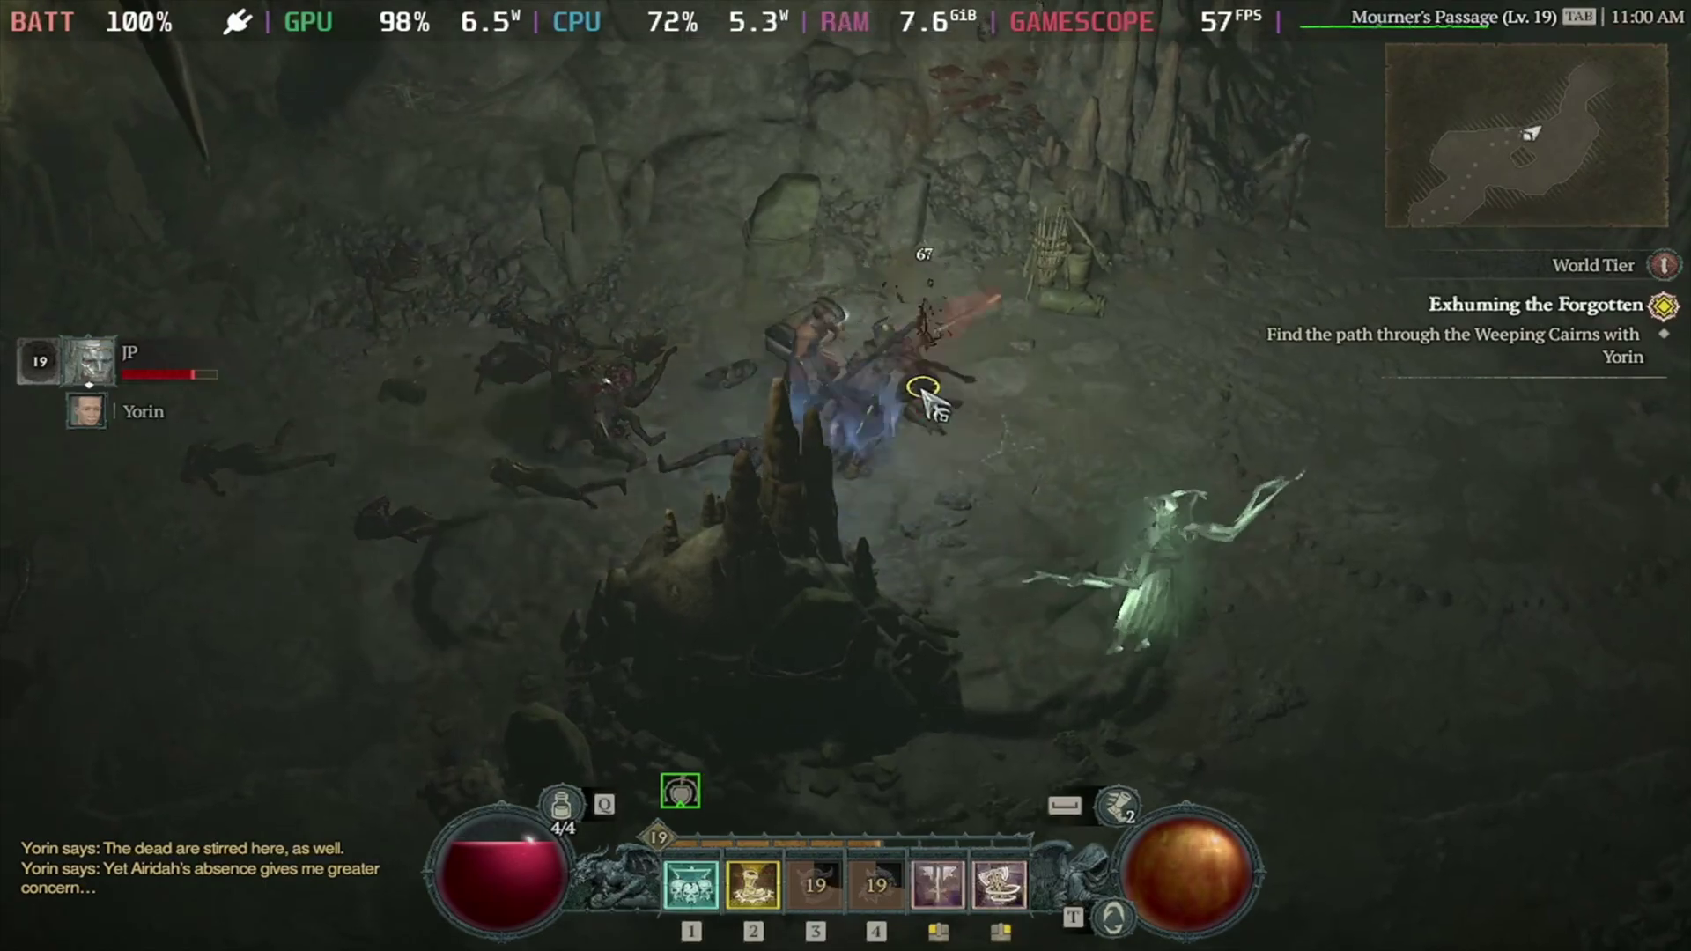
left_click(966, 471)
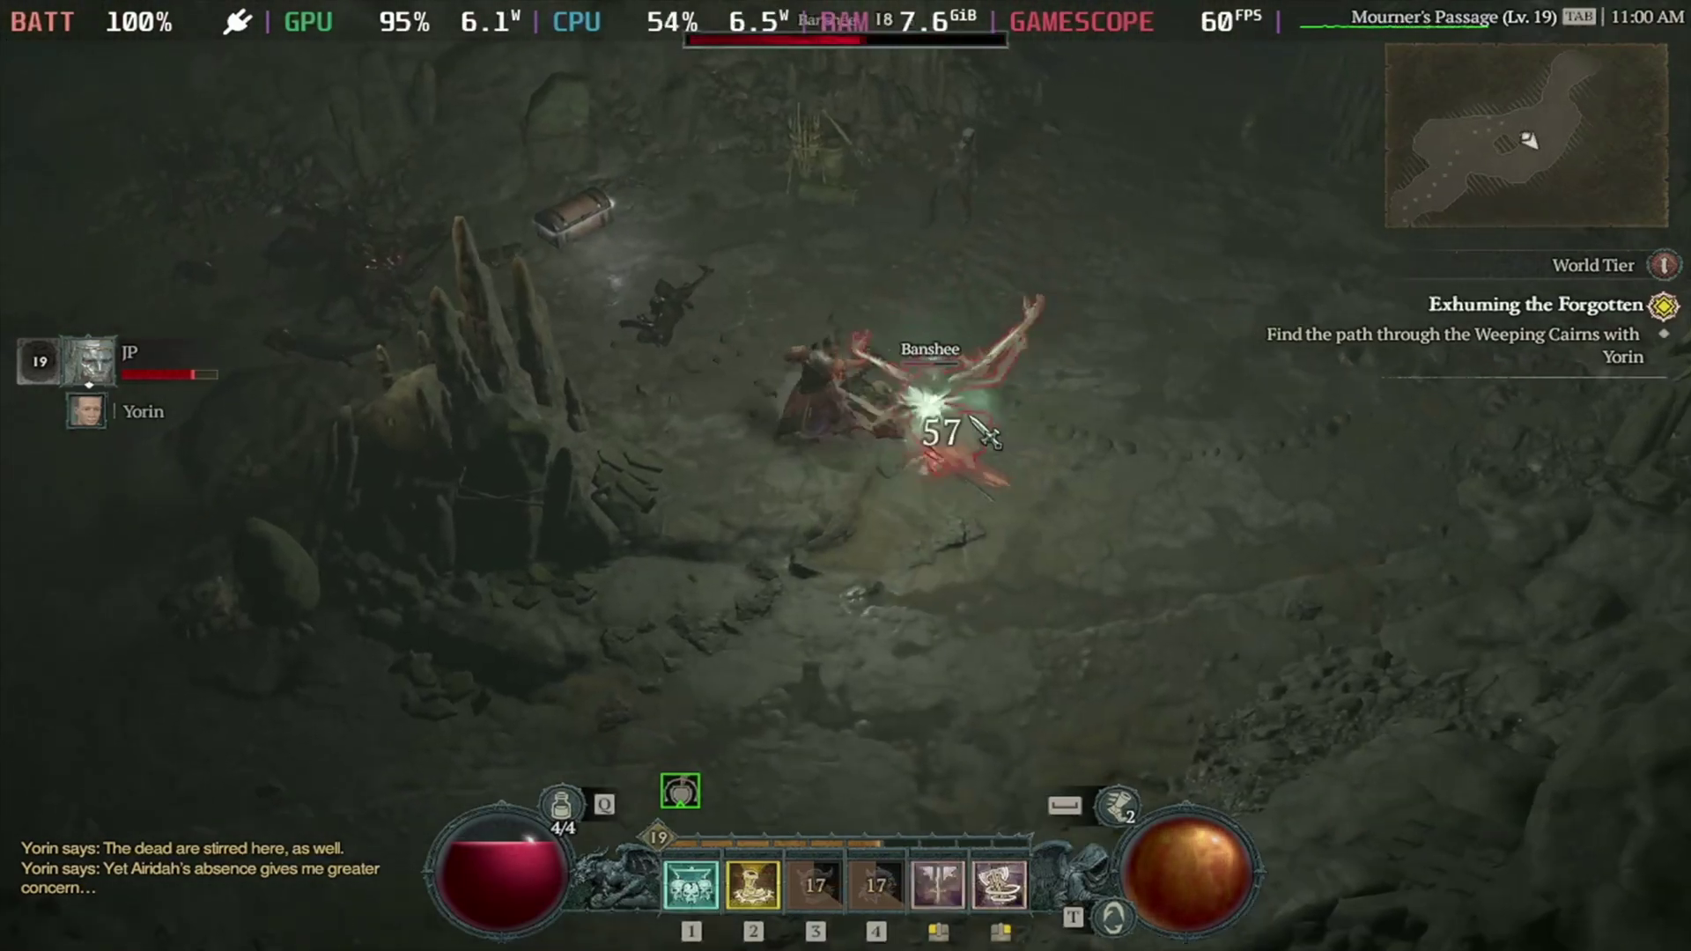
left_click(929, 423)
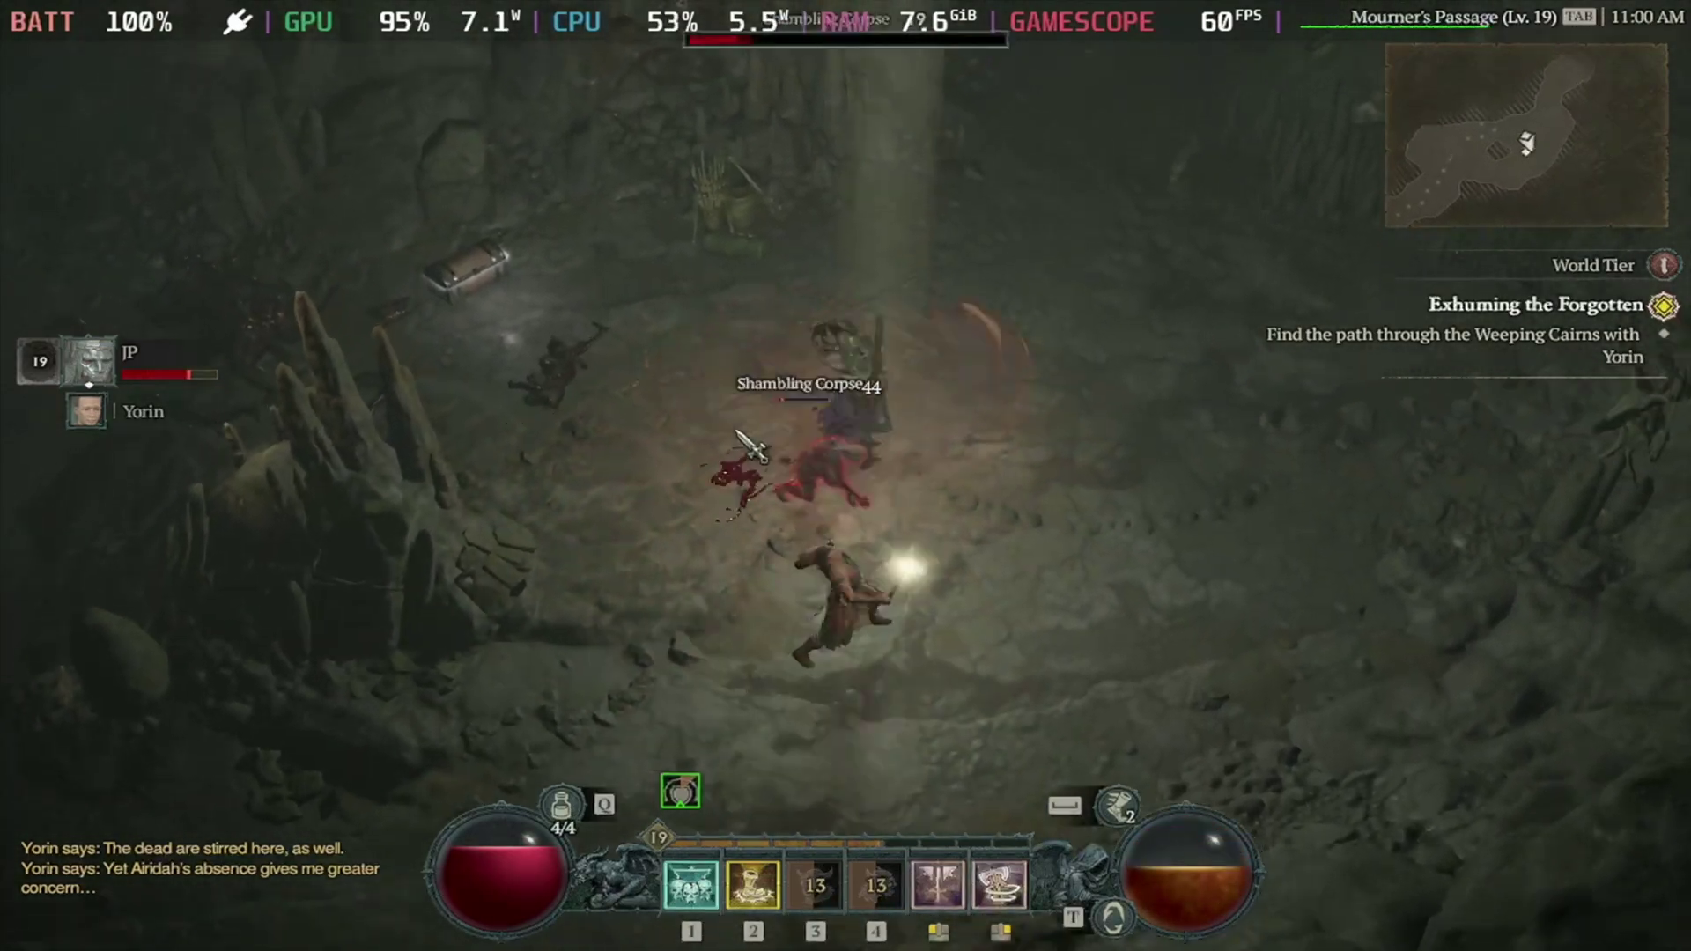
left_click(905, 487)
Loot the chest's gold and open the character stats panel with C.
left_click(691, 317)
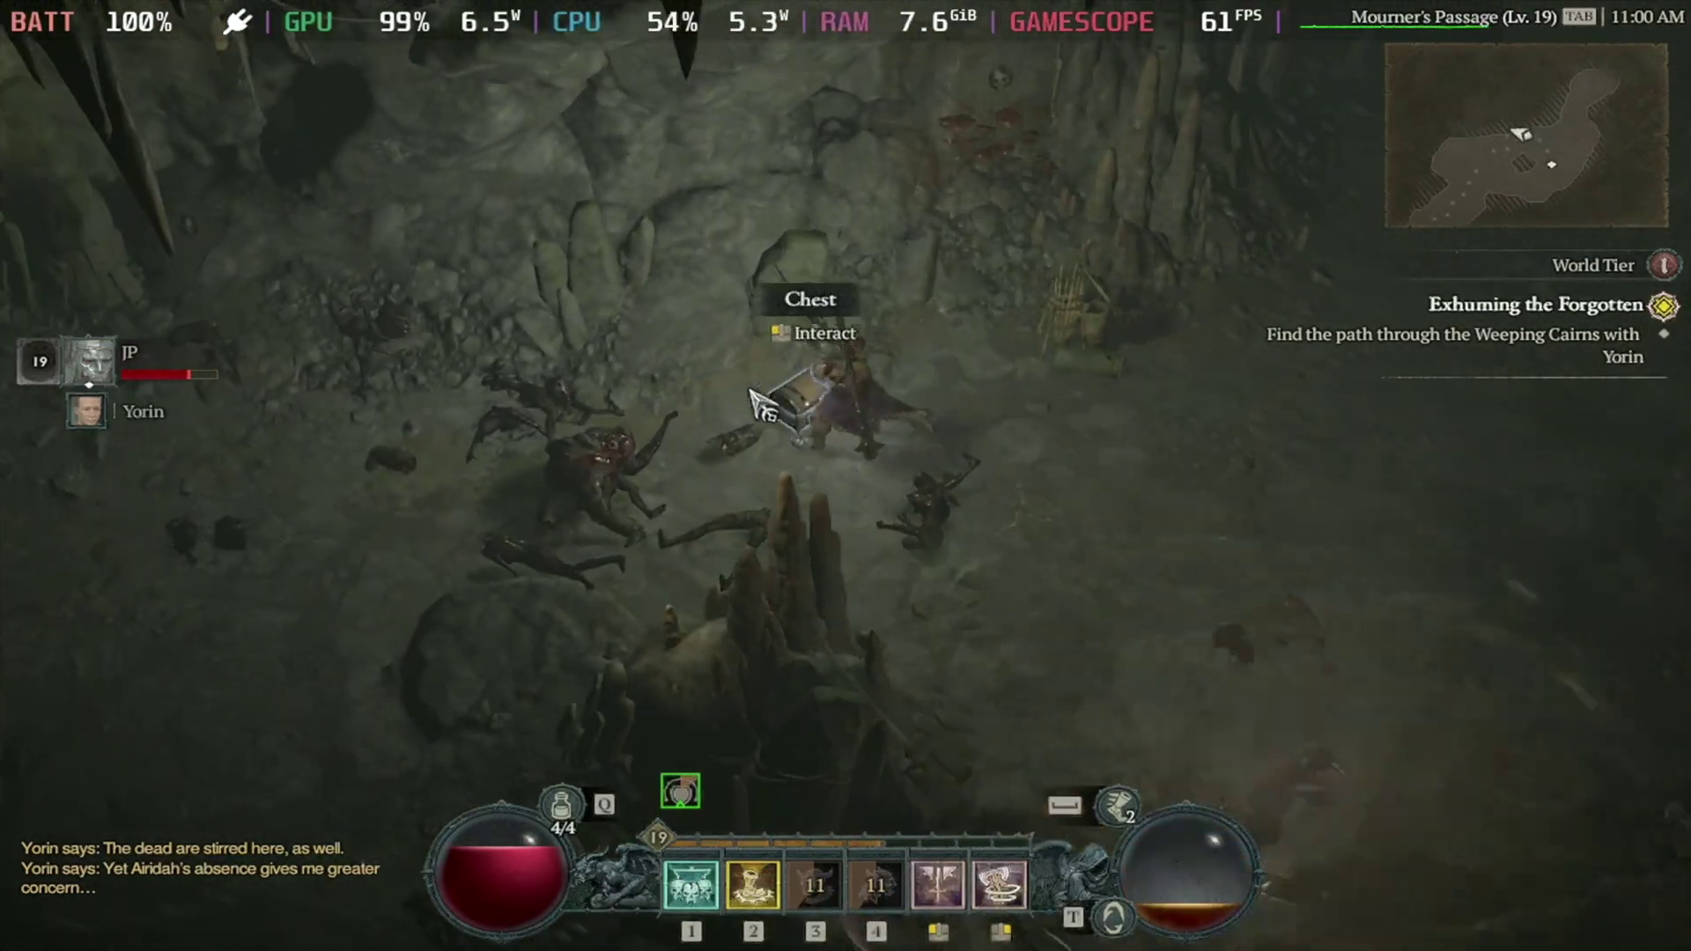
left_click(766, 397)
left_click(792, 484)
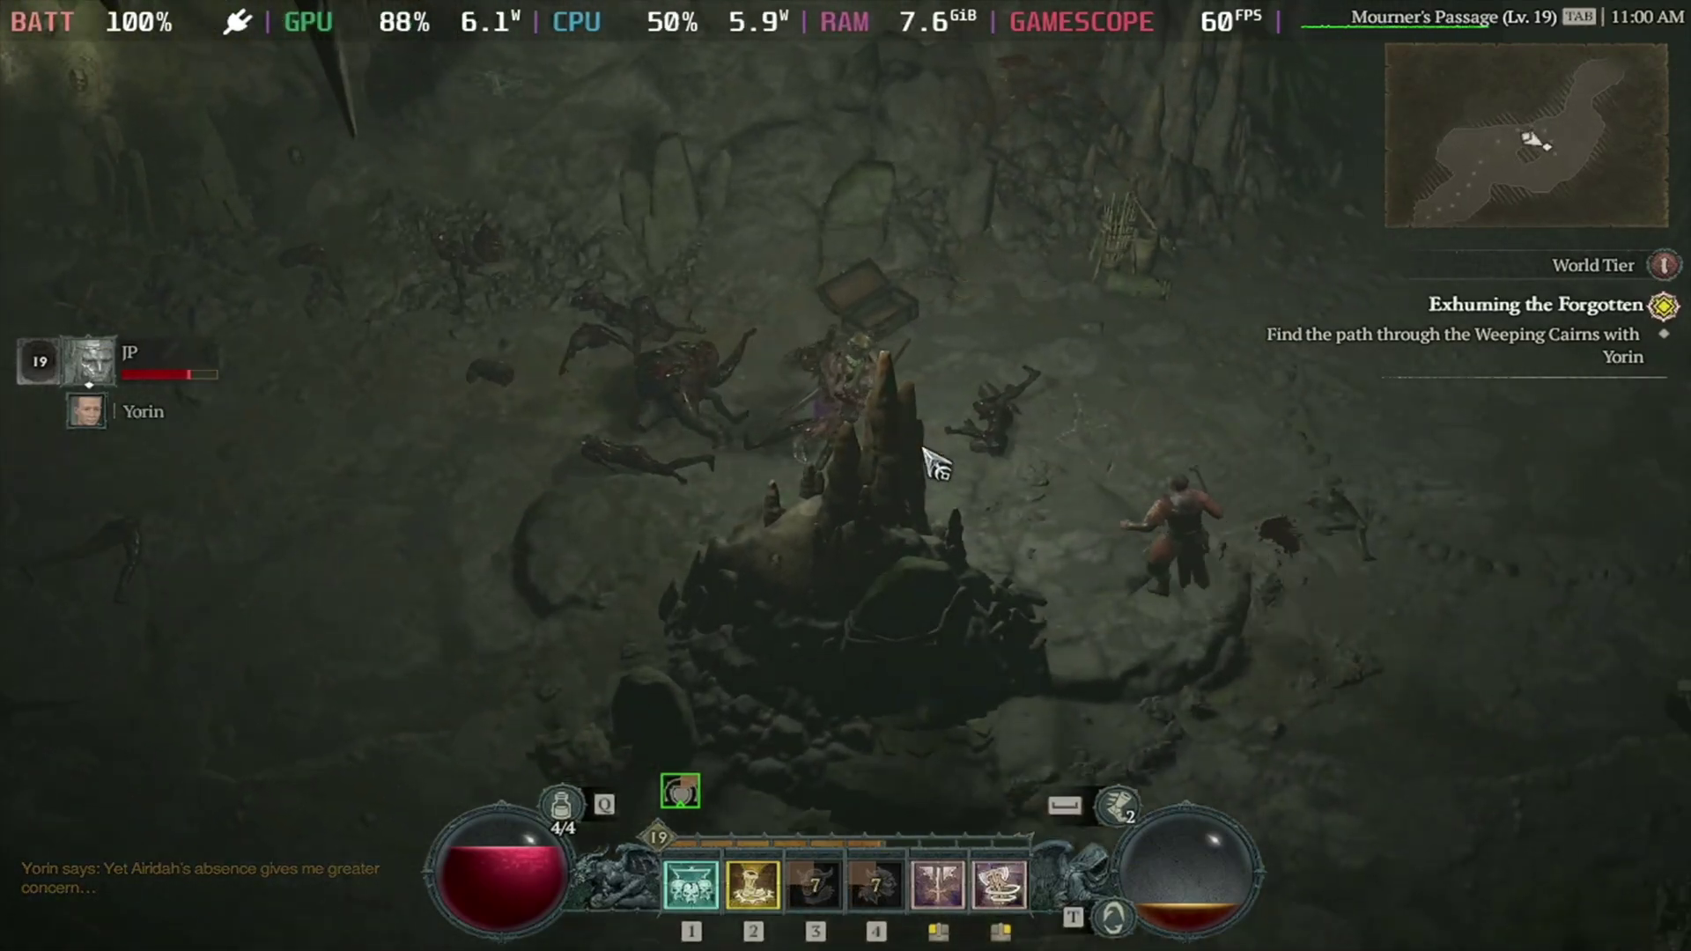
key("c")
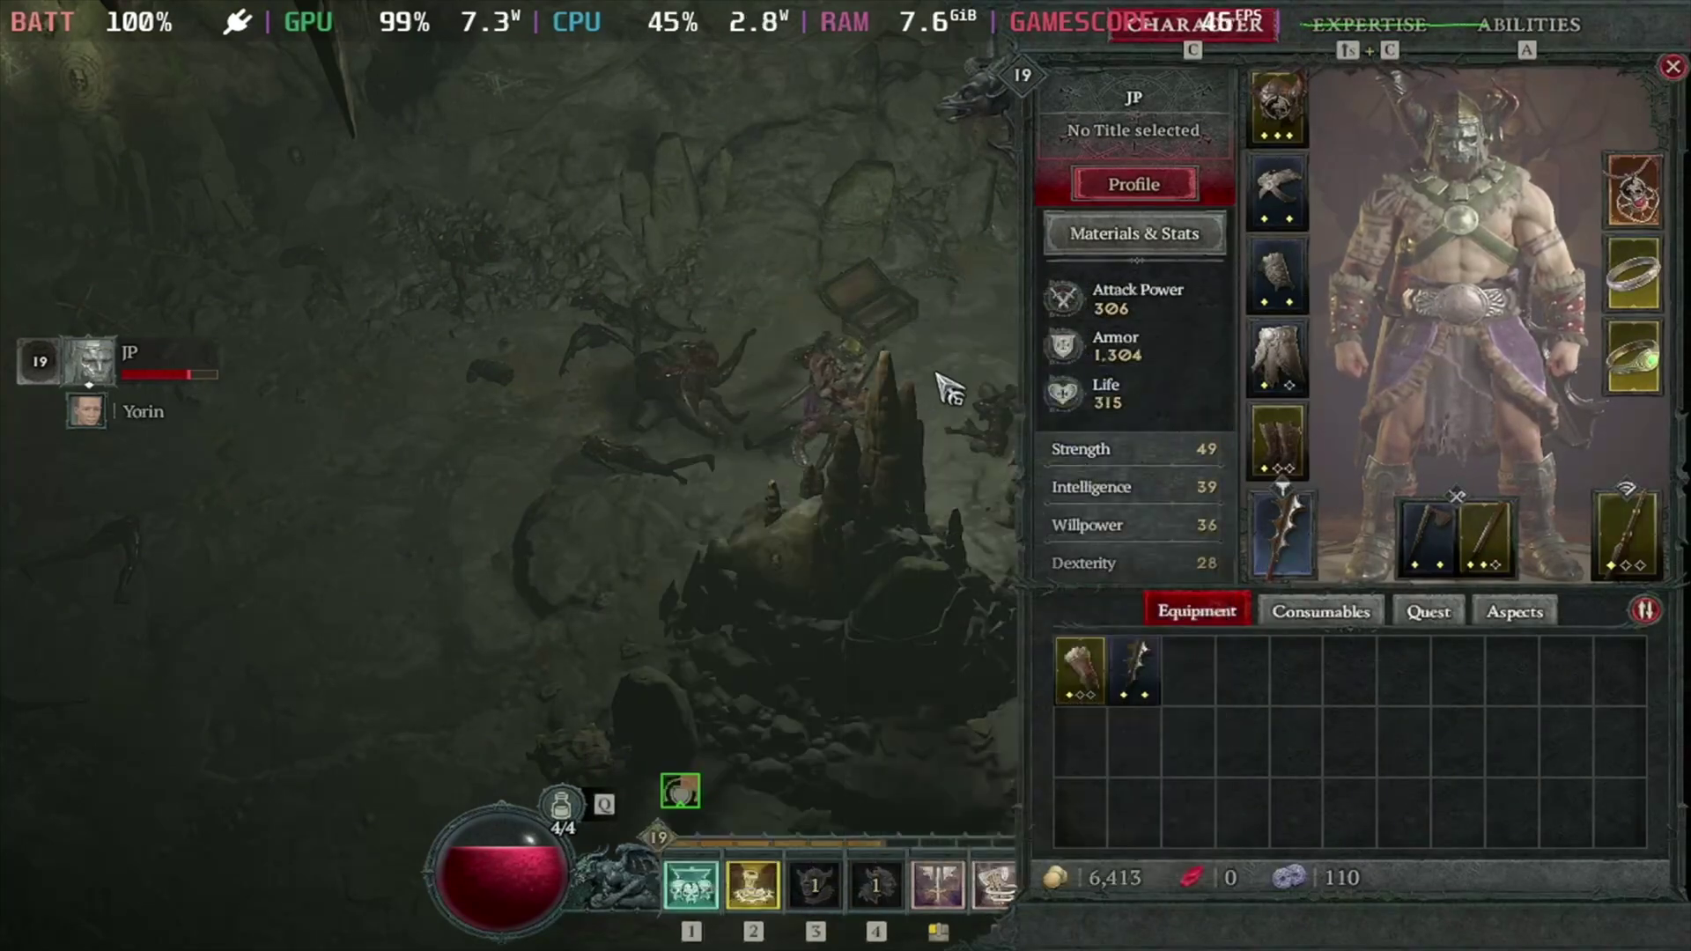
Close the character panel, walk into the circular chamber and talk to Yorin.
key("c")
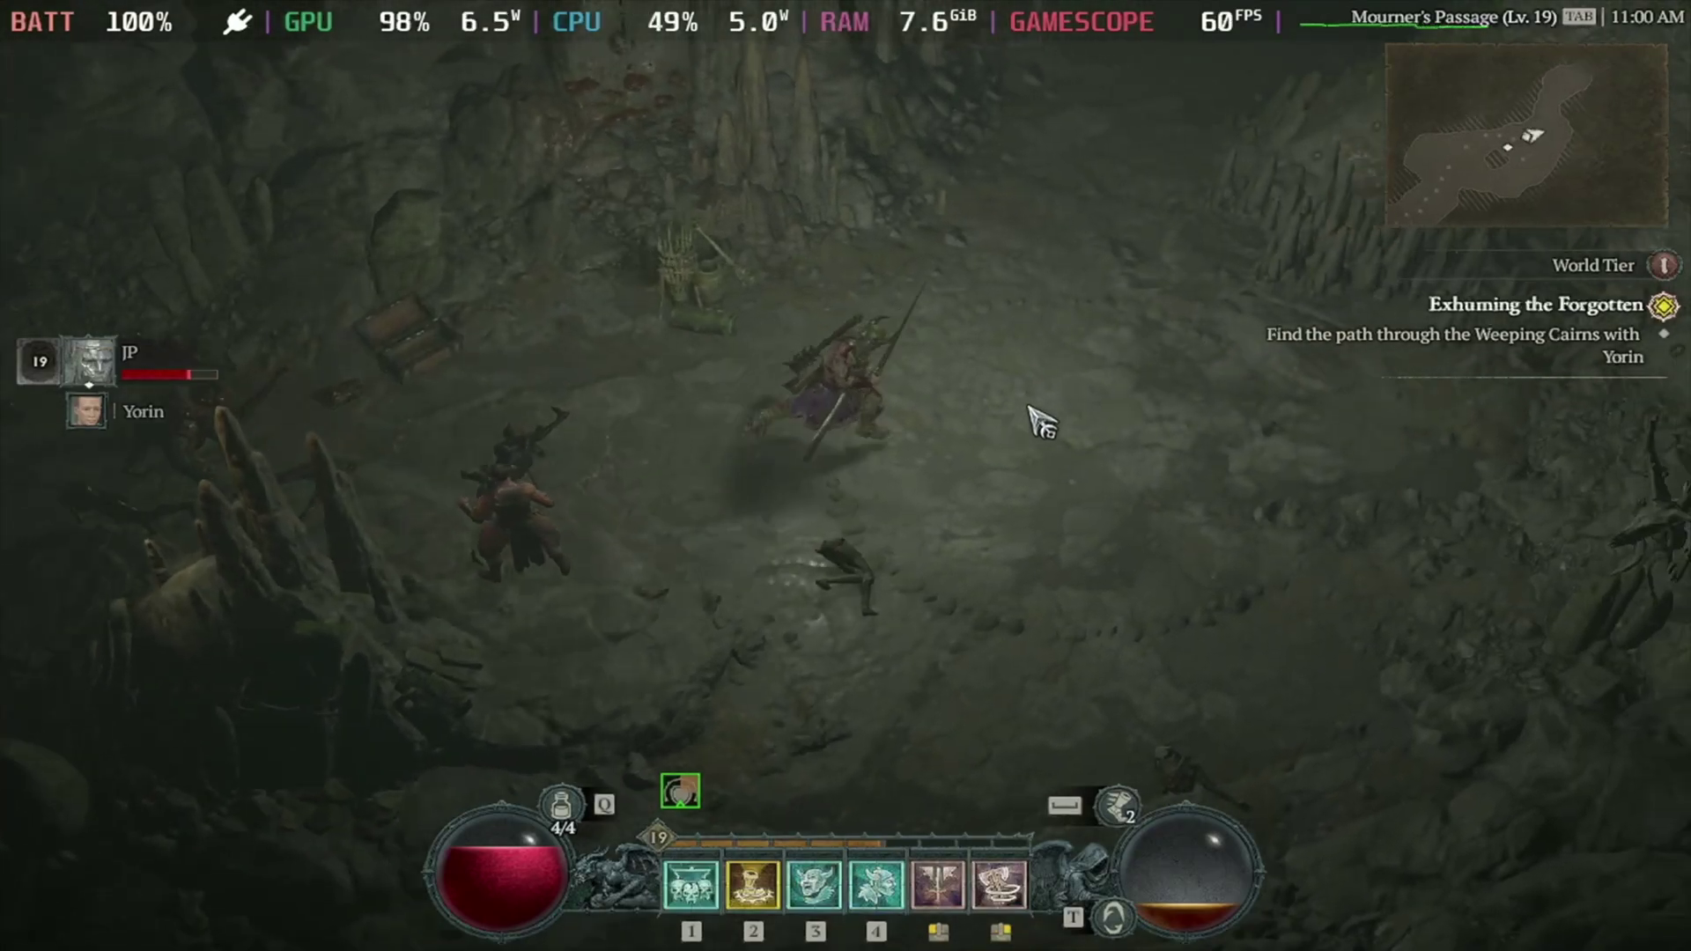
mouse_move(1032, 408)
left_mouse_down()
mouse_move(975, 201)
mouse_move(924, 264)
mouse_move(1012, 415)
mouse_move(1027, 351)
mouse_move(982, 295)
mouse_move(1018, 332)
mouse_move(1027, 377)
mouse_move(977, 357)
mouse_move(1030, 390)
left_mouse_up()
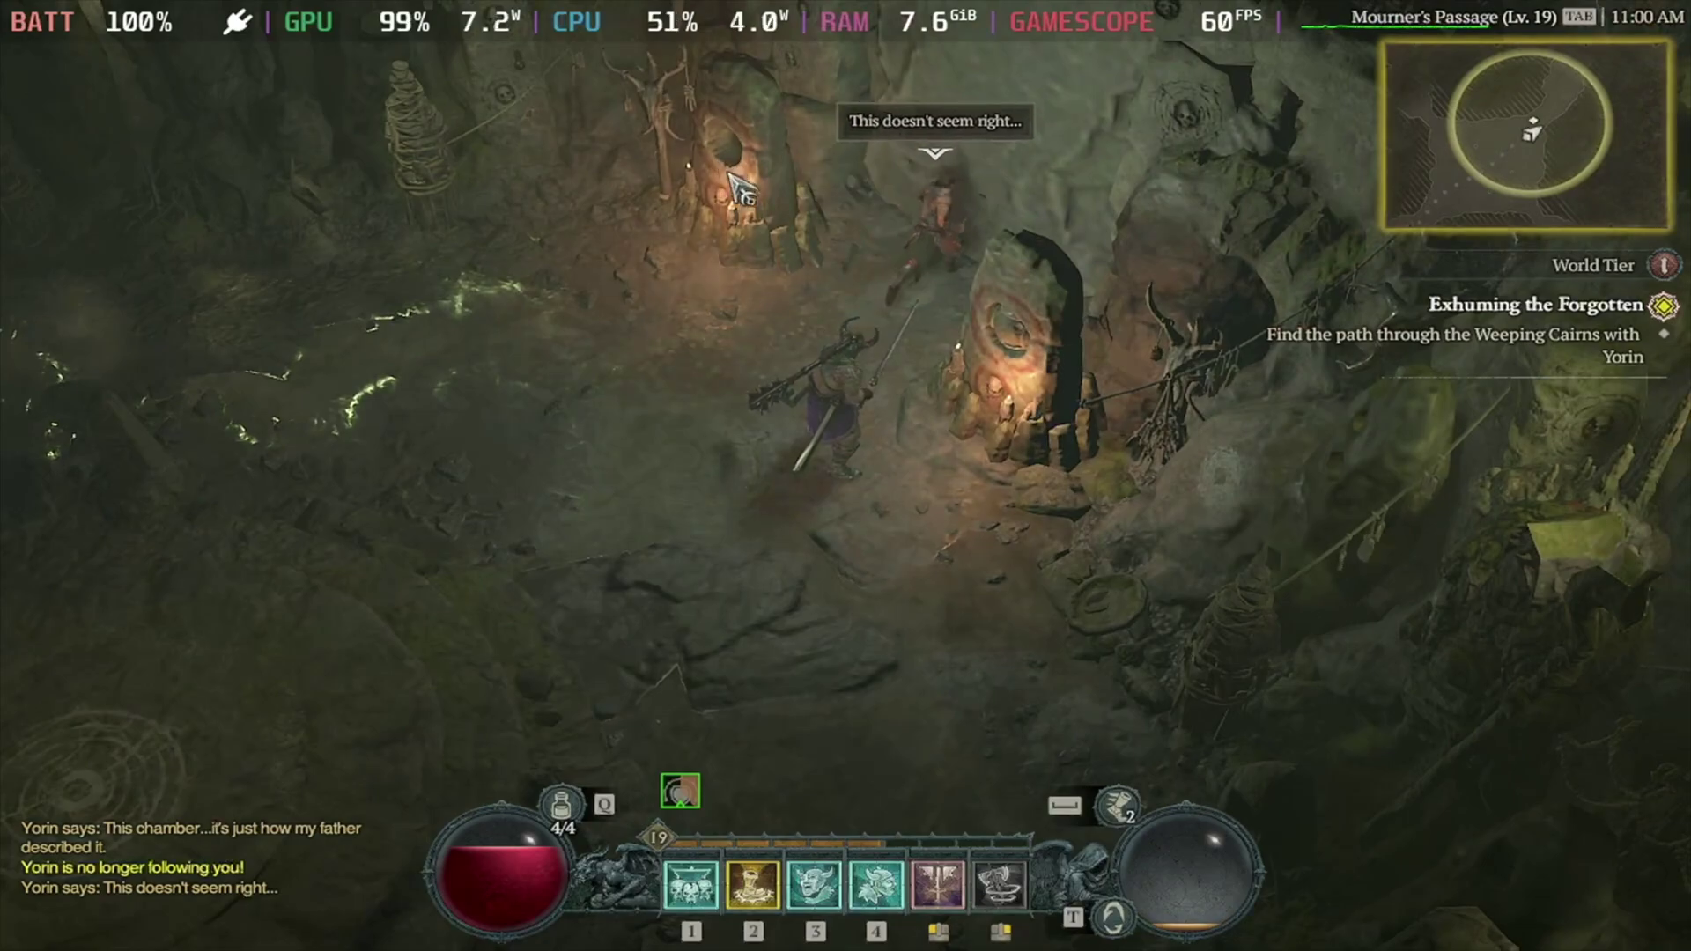
mouse_move(740, 177)
left_mouse_down()
mouse_move(596, 453)
mouse_move(709, 539)
mouse_move(811, 479)
mouse_move(977, 428)
mouse_move(1007, 449)
mouse_move(936, 347)
mouse_move(943, 396)
mouse_move(1056, 290)
left_mouse_up()
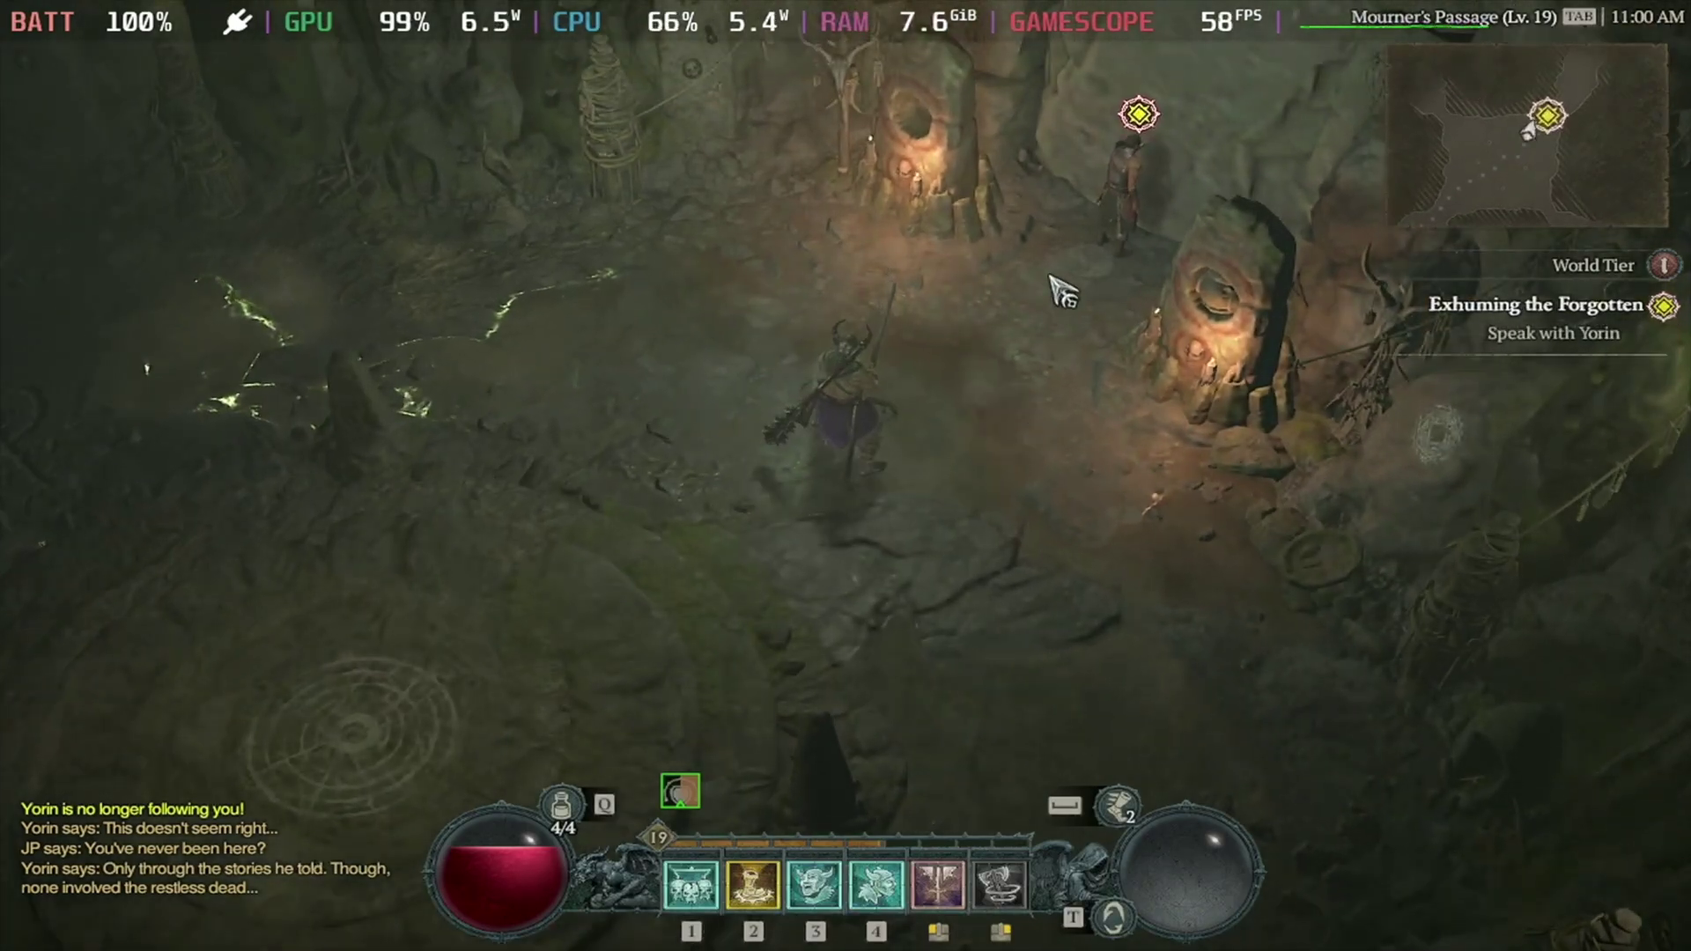
left_click(1120, 204)
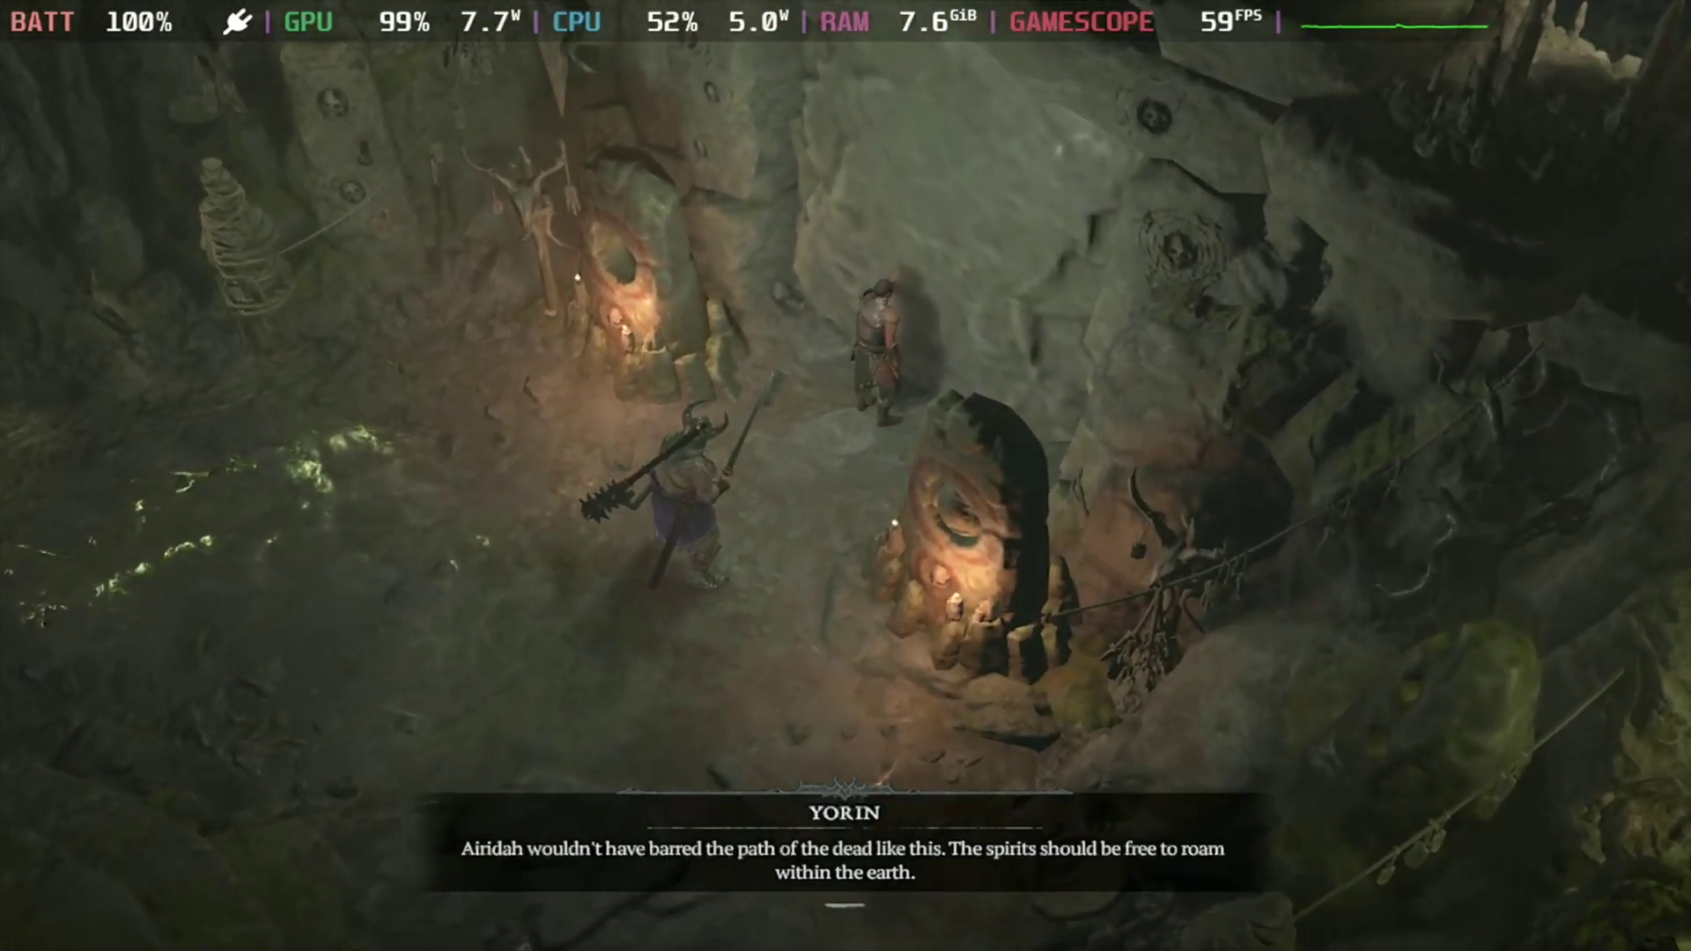